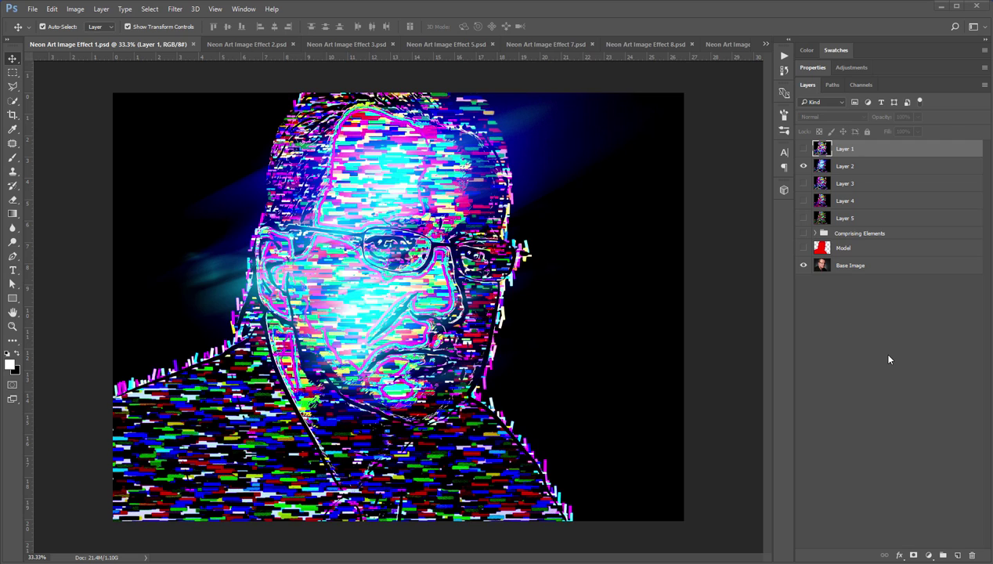
Hide Layer 2 and show the red Model layer over the base photo
click(844, 167)
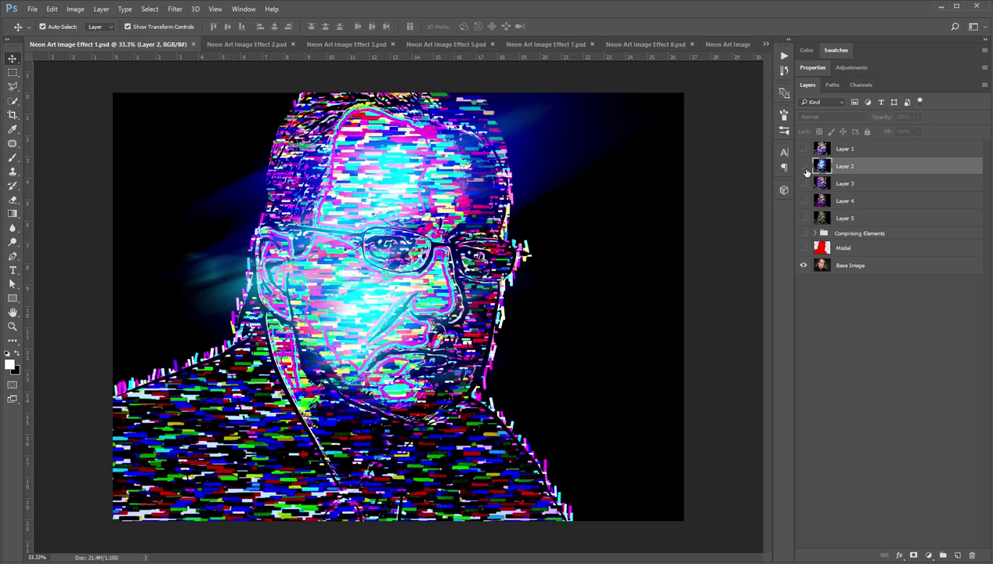
click(806, 170)
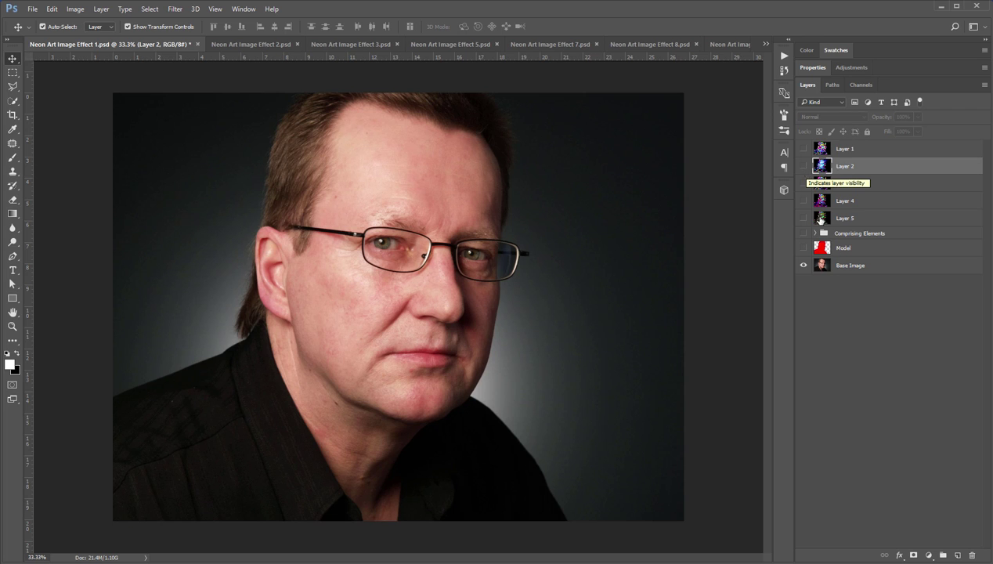
click(848, 271)
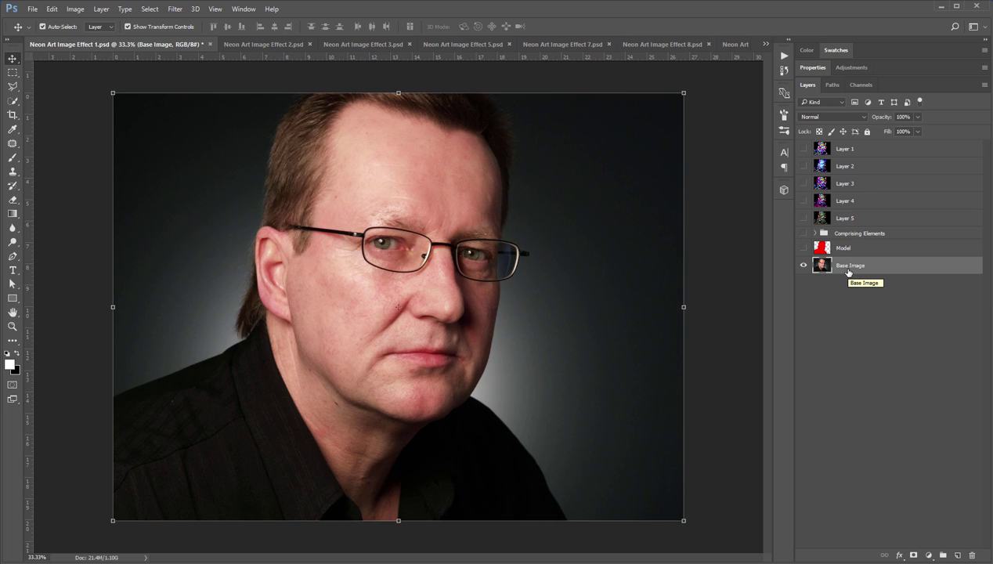
click(804, 247)
click(845, 248)
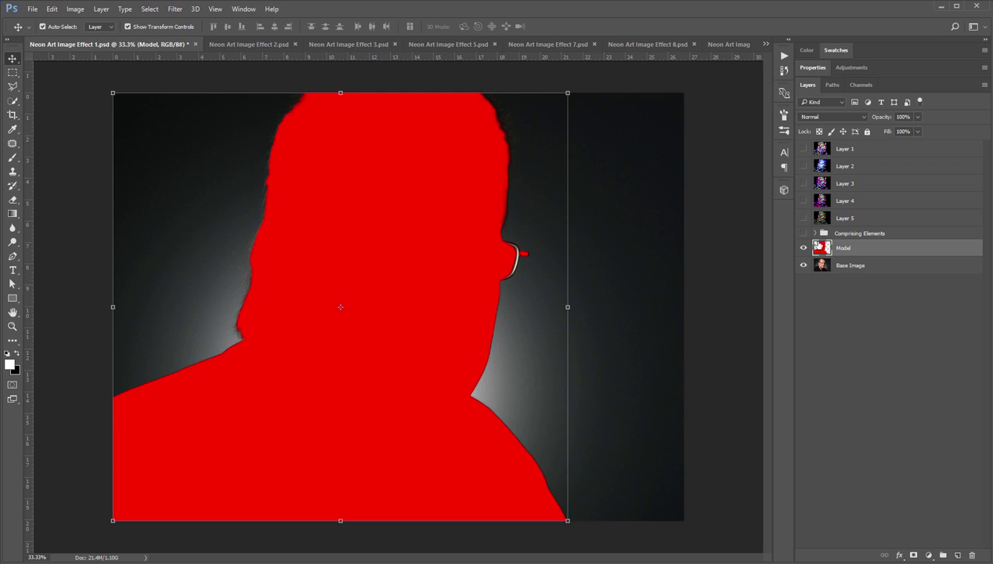
Turn on Comprising Elements, Layer 5 and Layer 2, leaving Layer 1 hidden
click(803, 233)
click(838, 234)
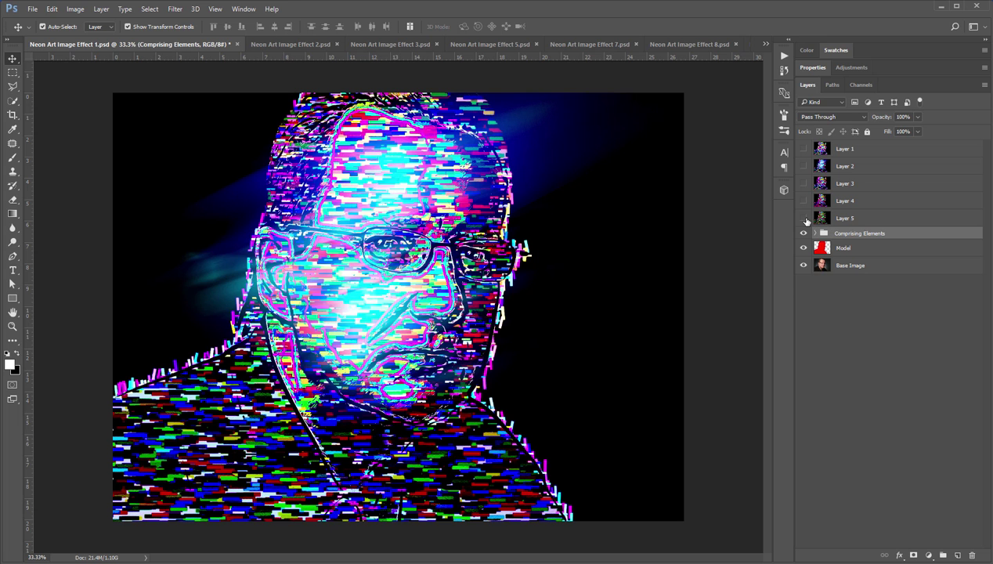
click(804, 219)
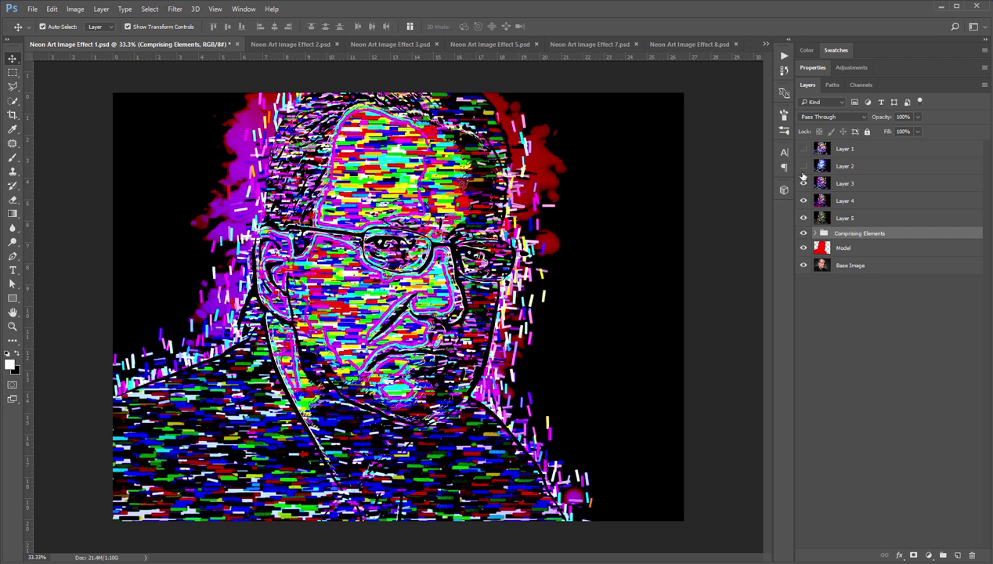
click(803, 167)
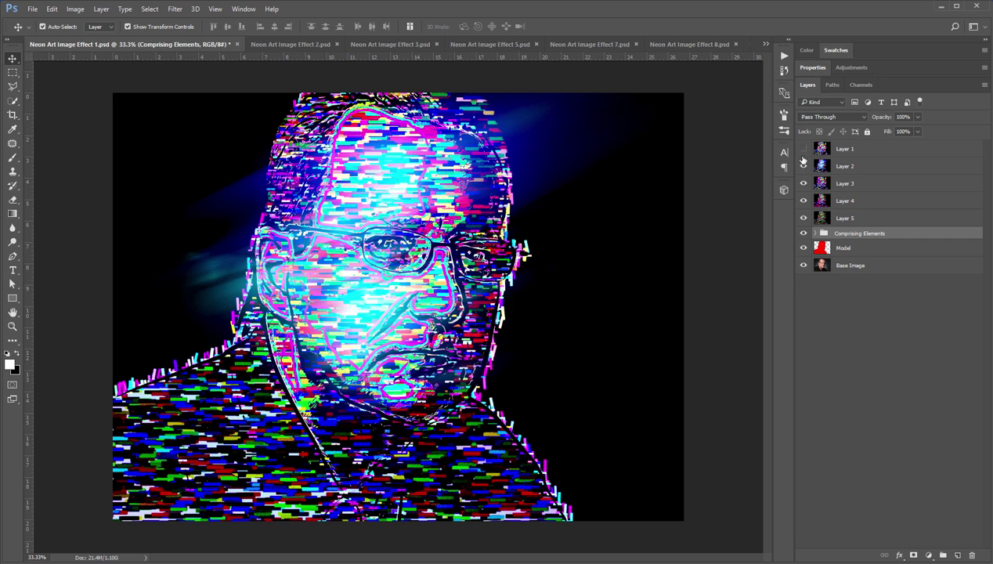
click(803, 151)
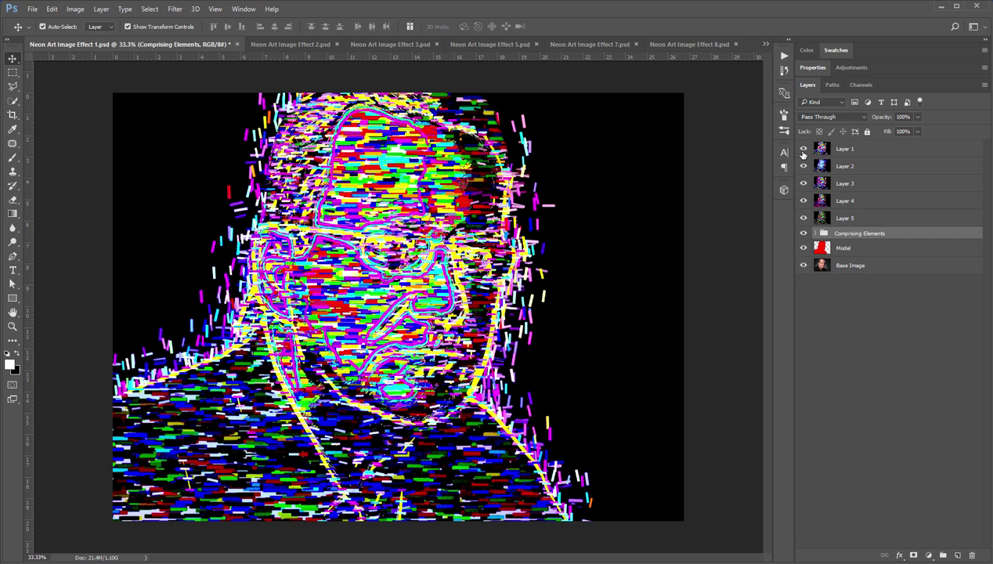
click(803, 150)
Zoom around the neon portrait, then bring up the open-documents list
scroll(397, 368, up, 1)
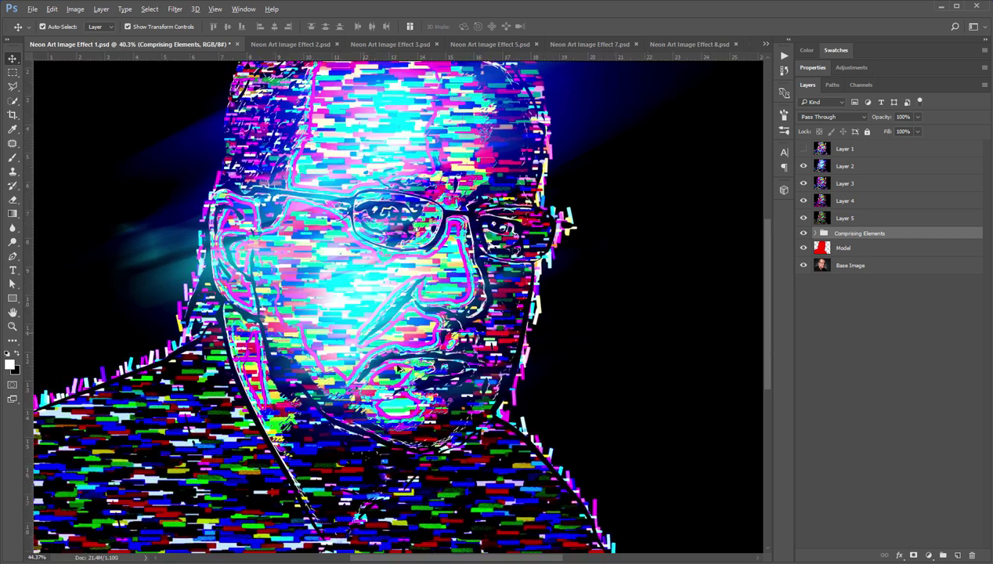
scroll(397, 369, down, 2)
scroll(477, 386, up, 2)
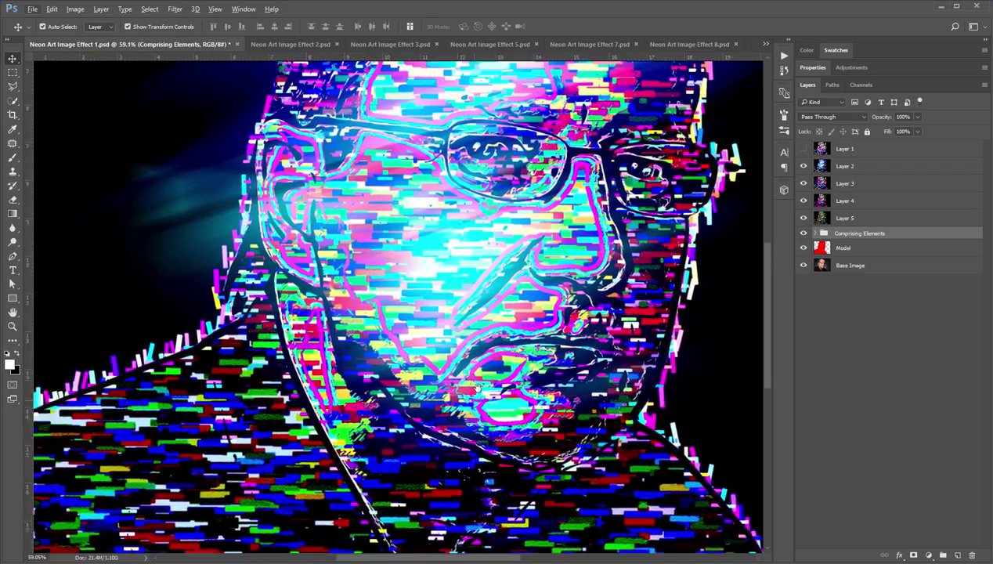
scroll(478, 386, up, 4)
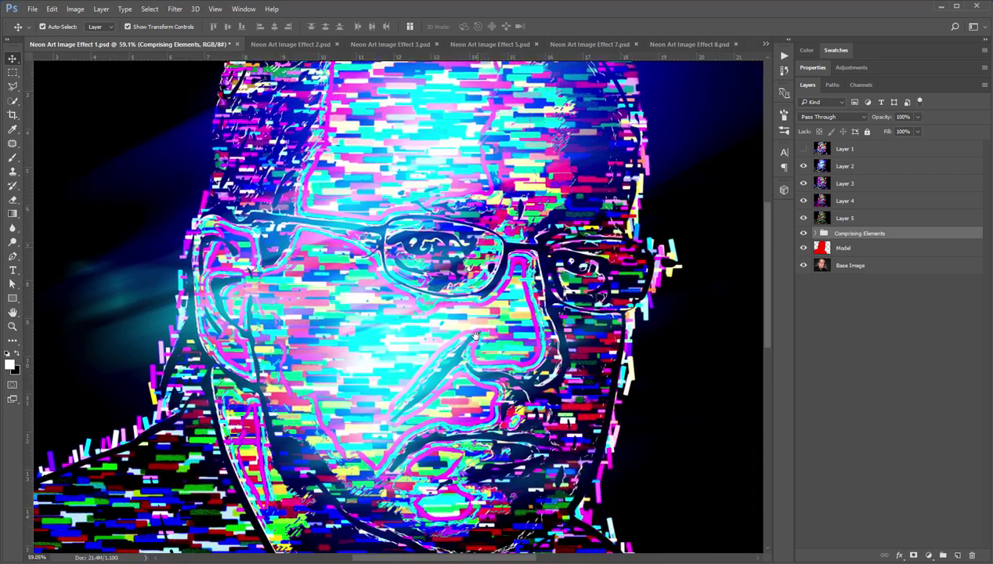
scroll(475, 337, down, 1)
scroll(486, 349, down, 3)
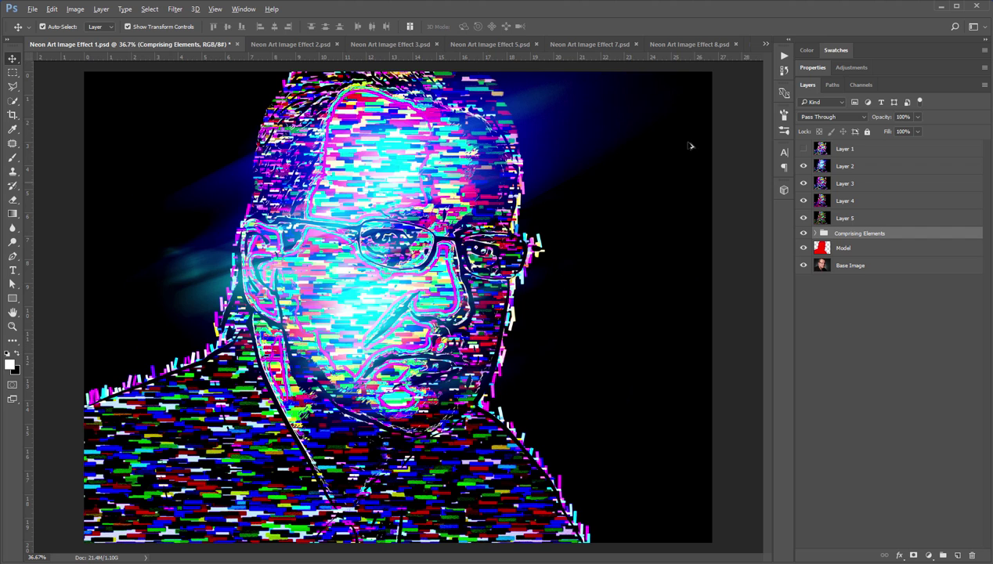
click(766, 44)
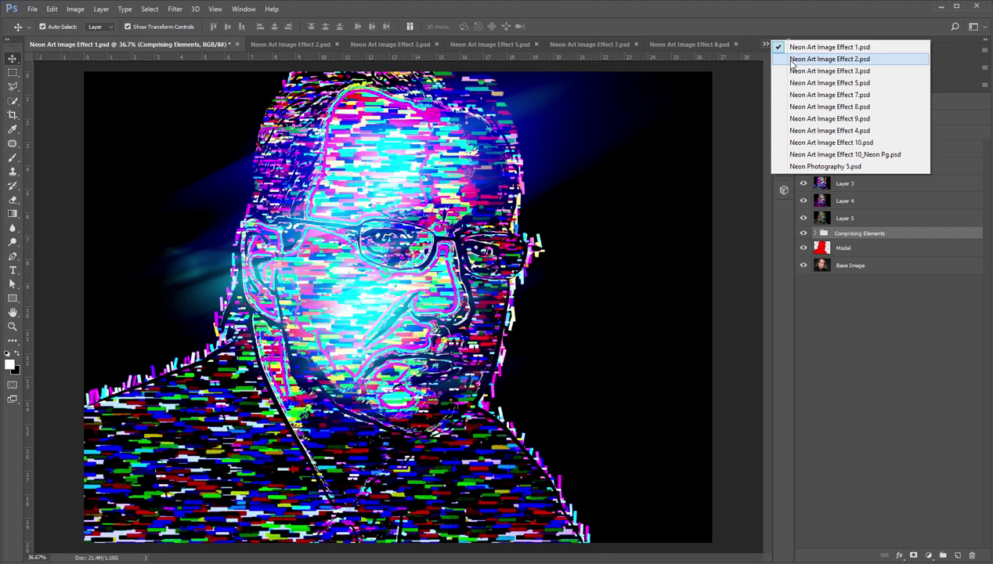
In Neon Art Image Effect 2.psd, hide Layer 5 and show the red Model silhouette
click(793, 63)
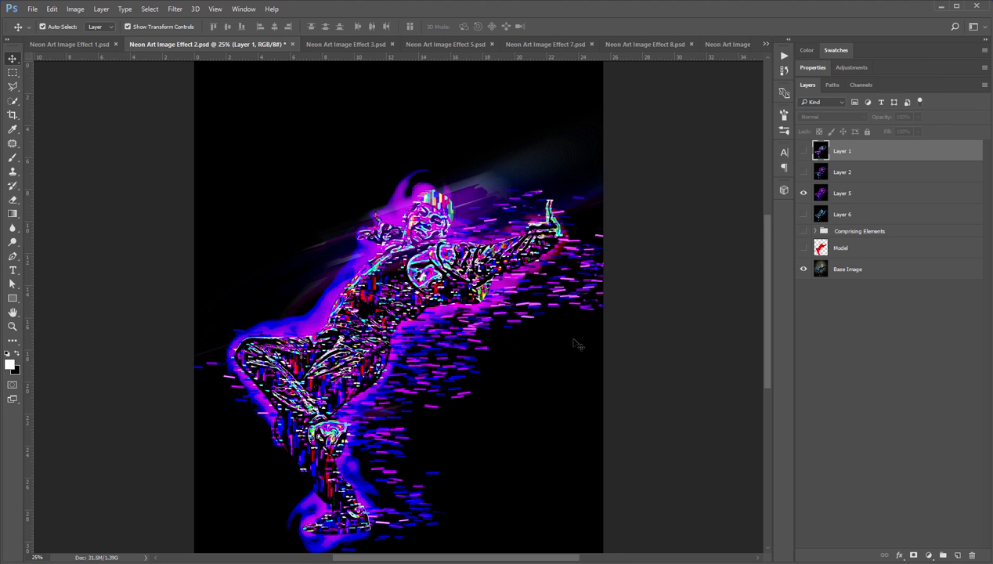
scroll(444, 397, up, 4)
drag(481, 211, 445, 285)
scroll(454, 358, down, 1)
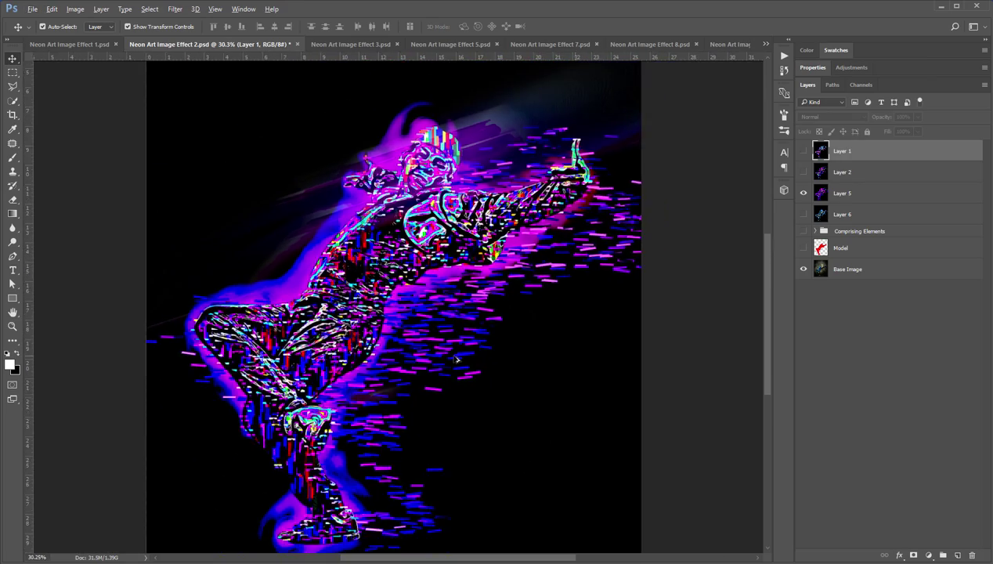
click(802, 193)
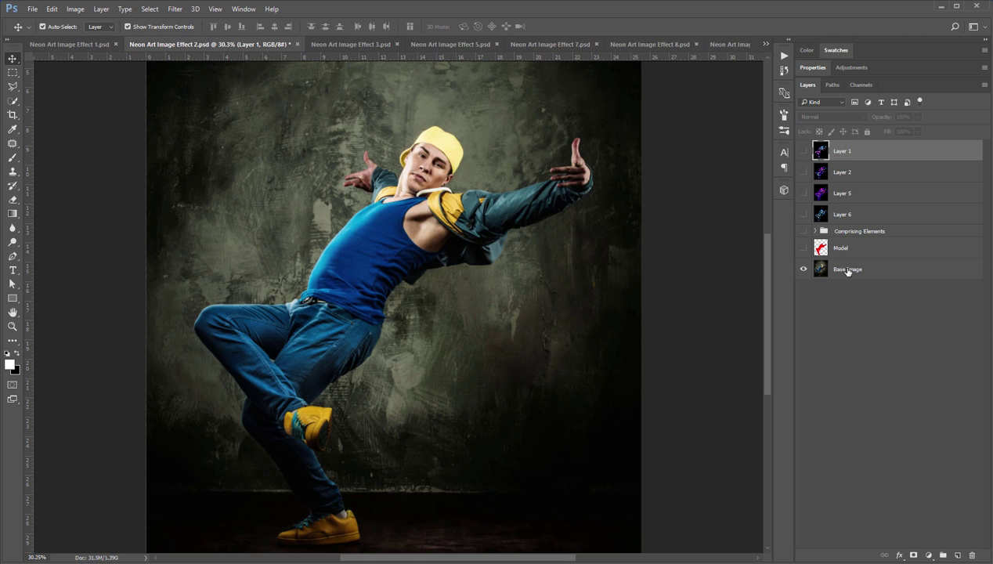
click(847, 270)
click(802, 248)
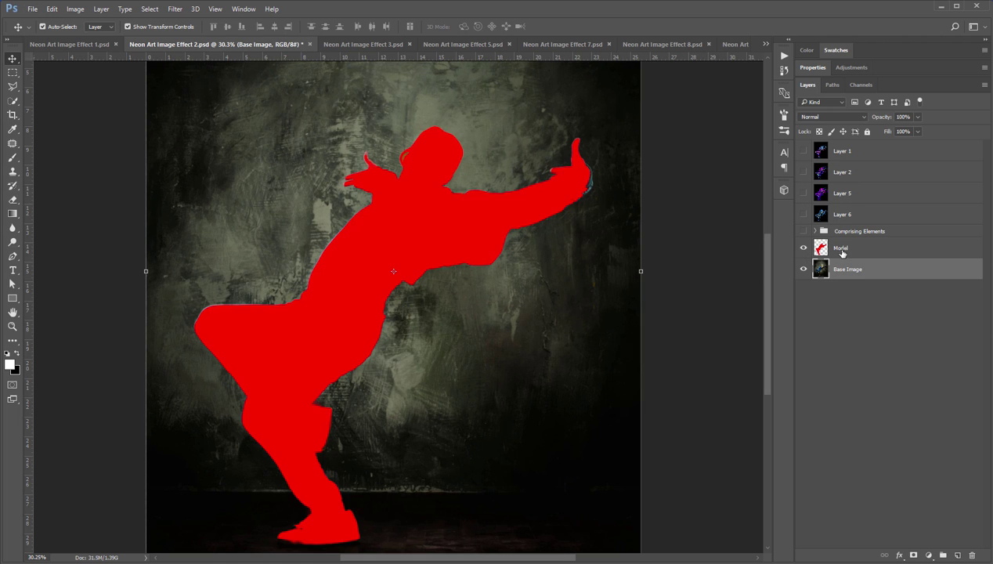
click(842, 252)
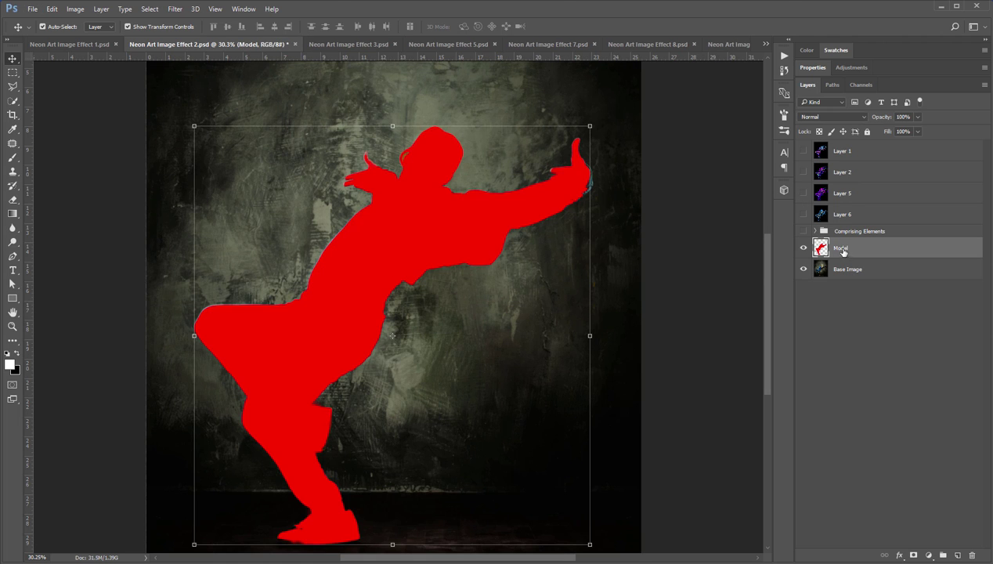
Show Layer 6's blue, Layer 5's purple and Layer 2's neon effects over the silhouette
click(802, 215)
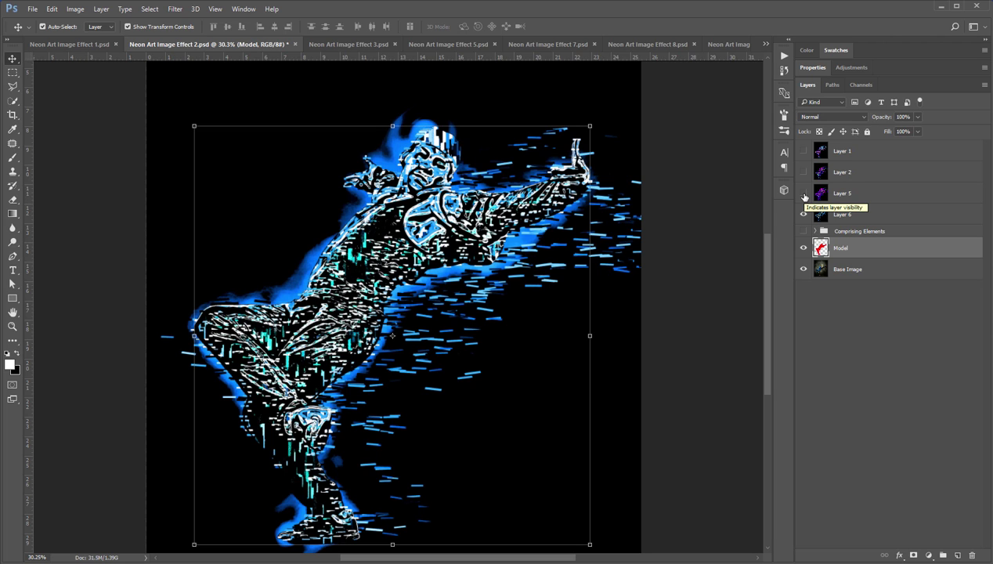
click(803, 193)
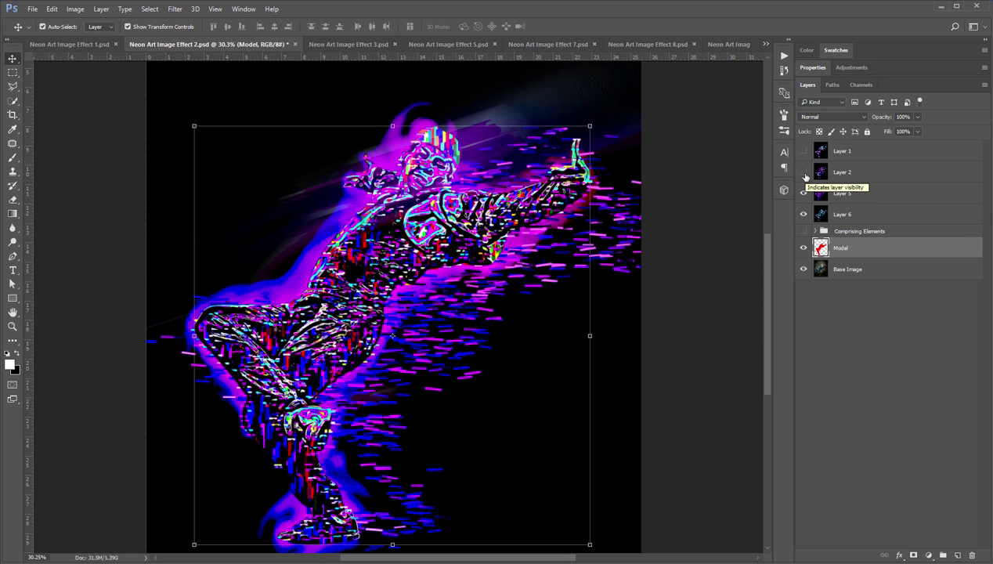
click(804, 173)
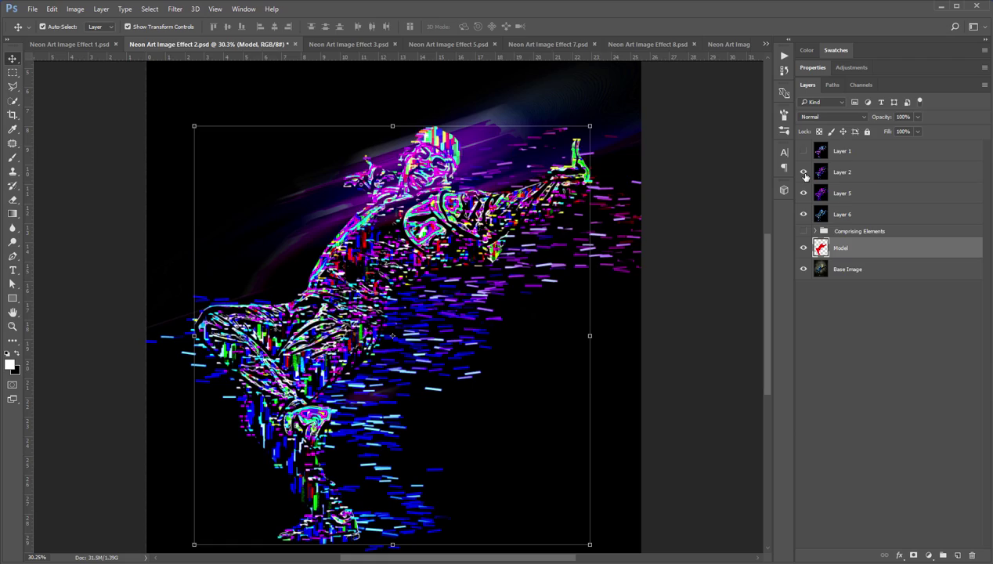
click(731, 218)
scroll(581, 333, up, 3)
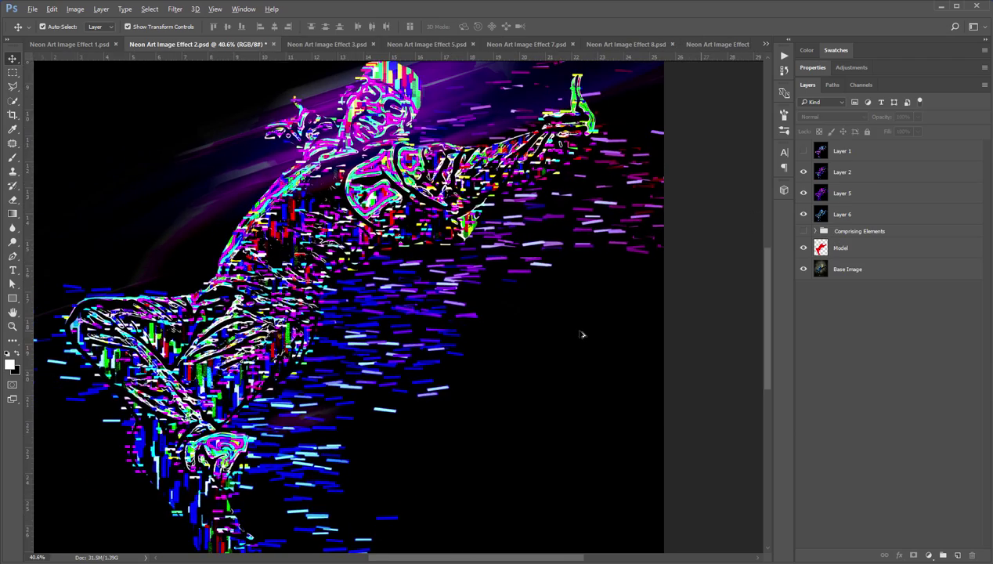
scroll(435, 224, up, 3)
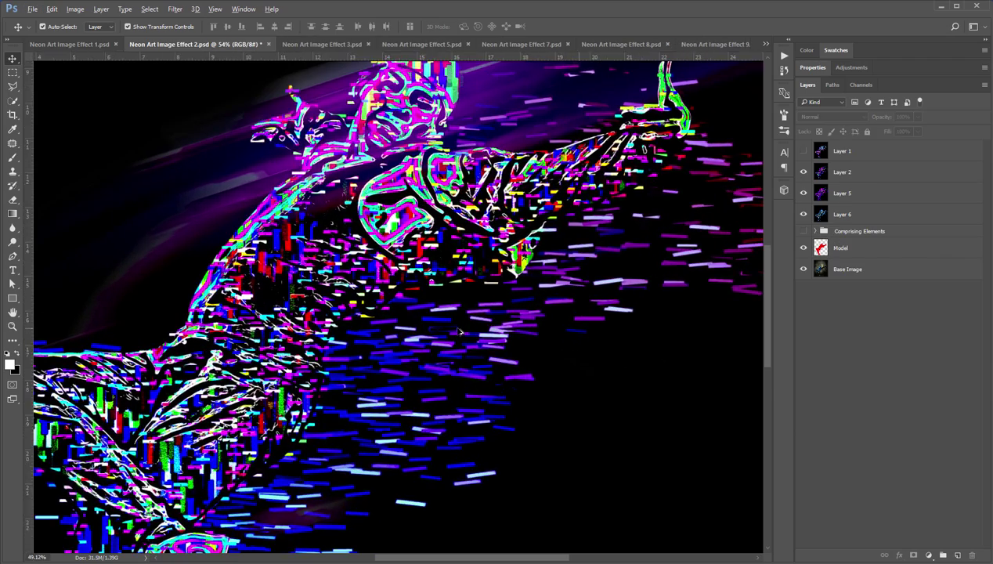
scroll(460, 332, down, 5)
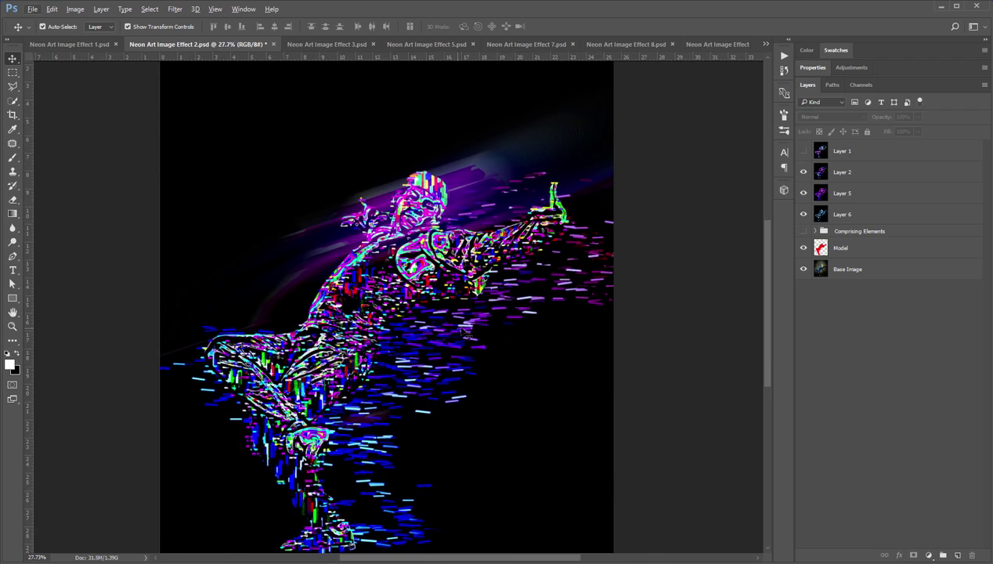
Show Layer 1's bright neon effect, then bring up the open-documents list
click(803, 152)
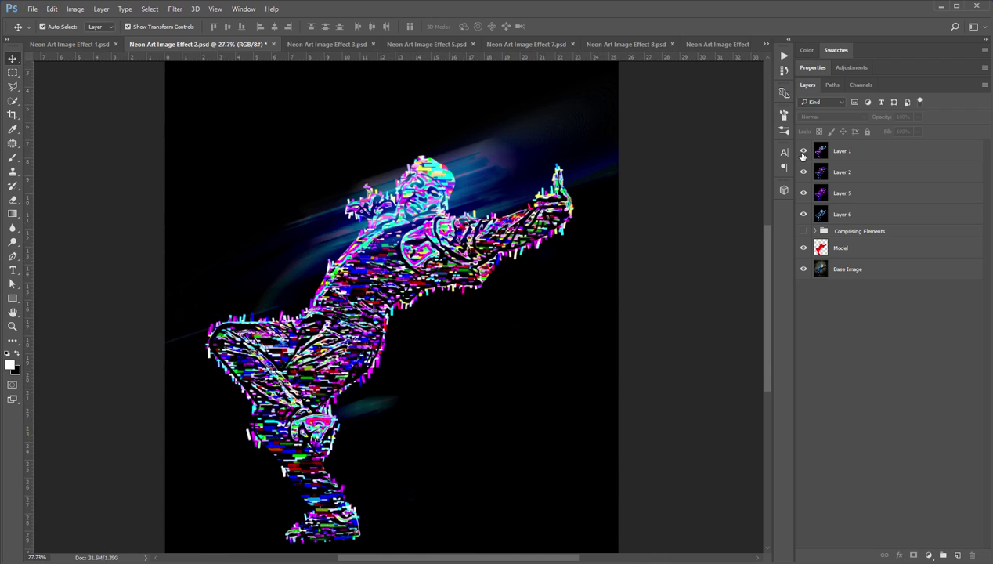
scroll(380, 392, up, 4)
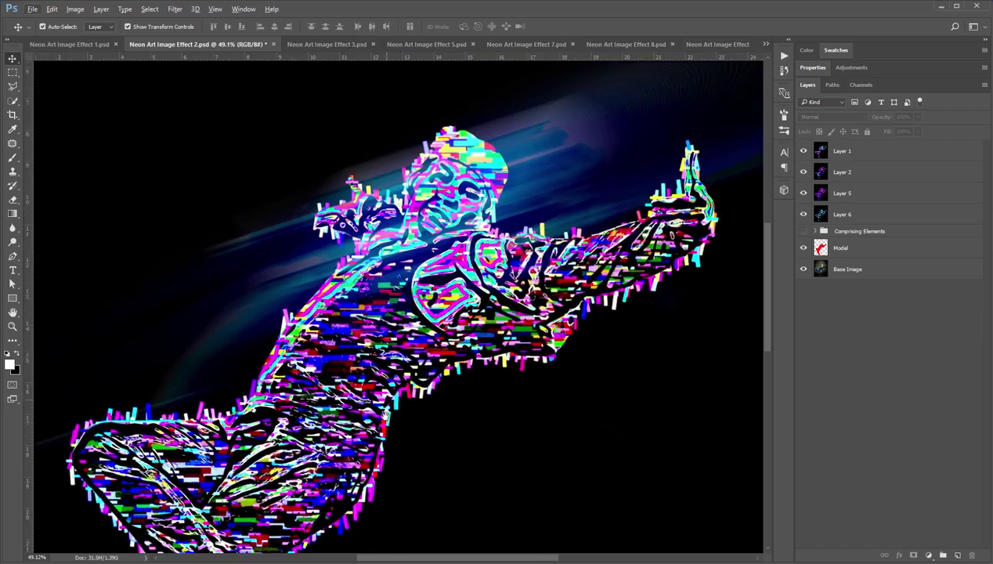
scroll(384, 413, up, 5)
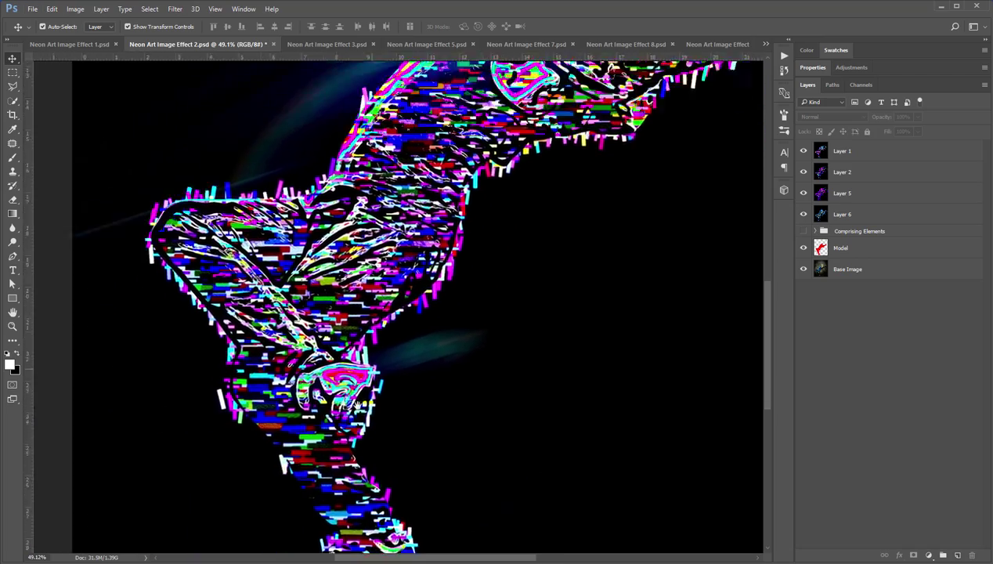
scroll(358, 403, down, 5)
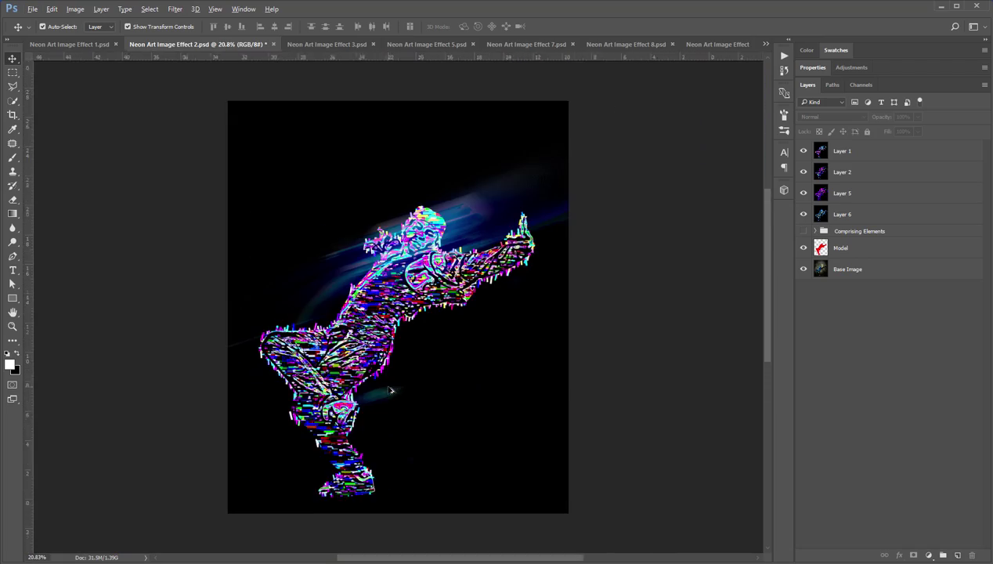
scroll(390, 388, up, 2)
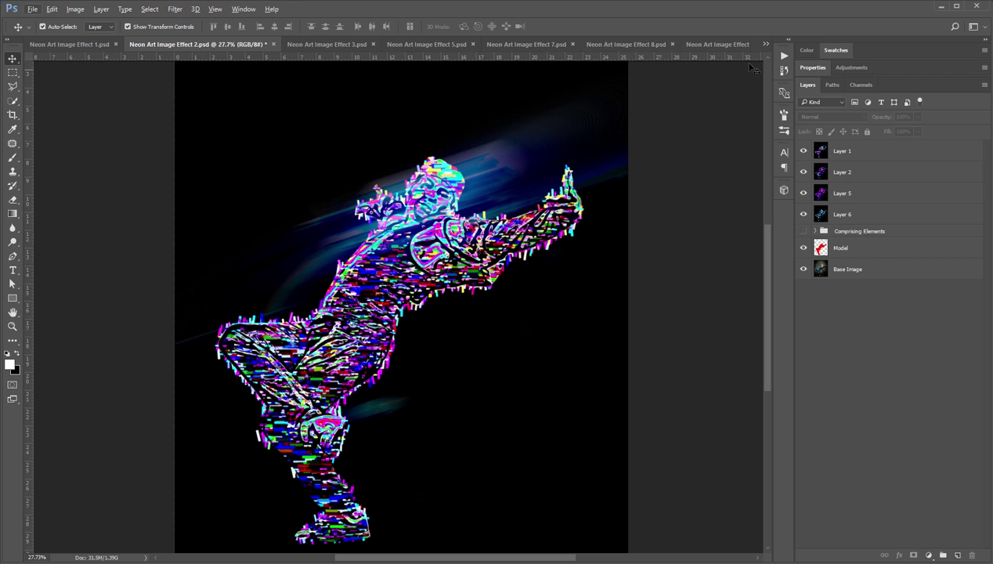
click(766, 44)
In Neon Art Image Effect 3.psd, turn on the red Model layer beneath Layer 1's neon effect
click(830, 69)
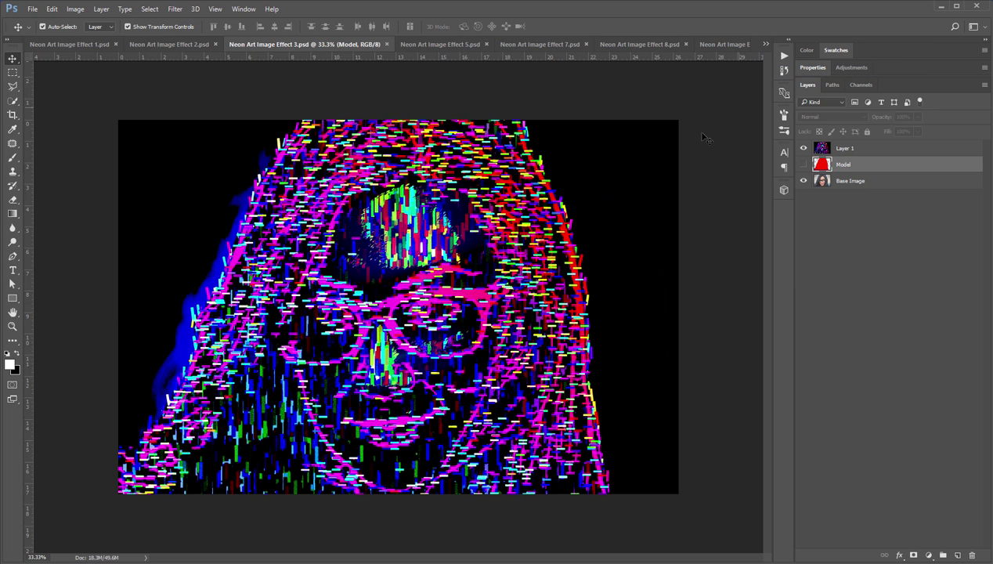
scroll(414, 275, up, 1)
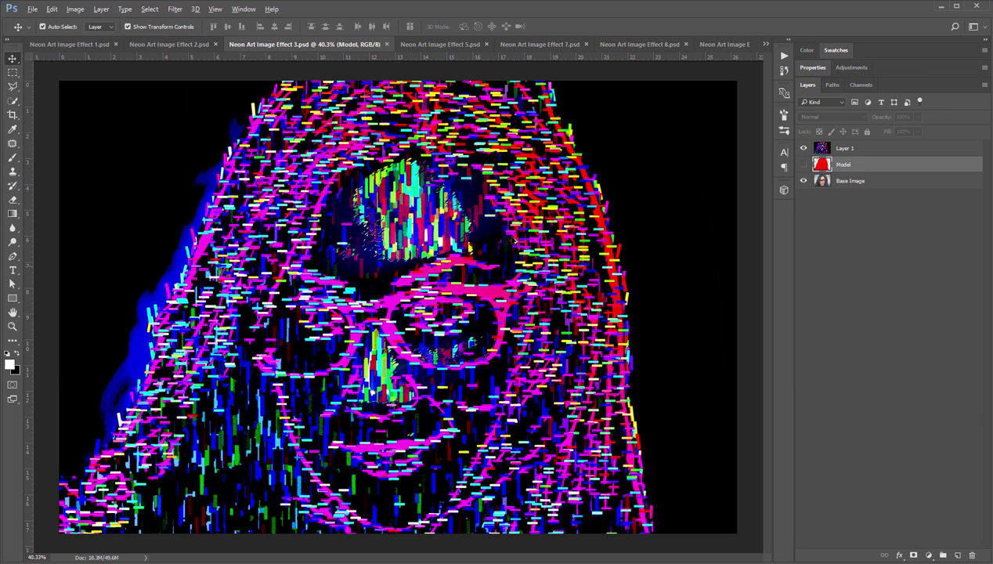
click(803, 149)
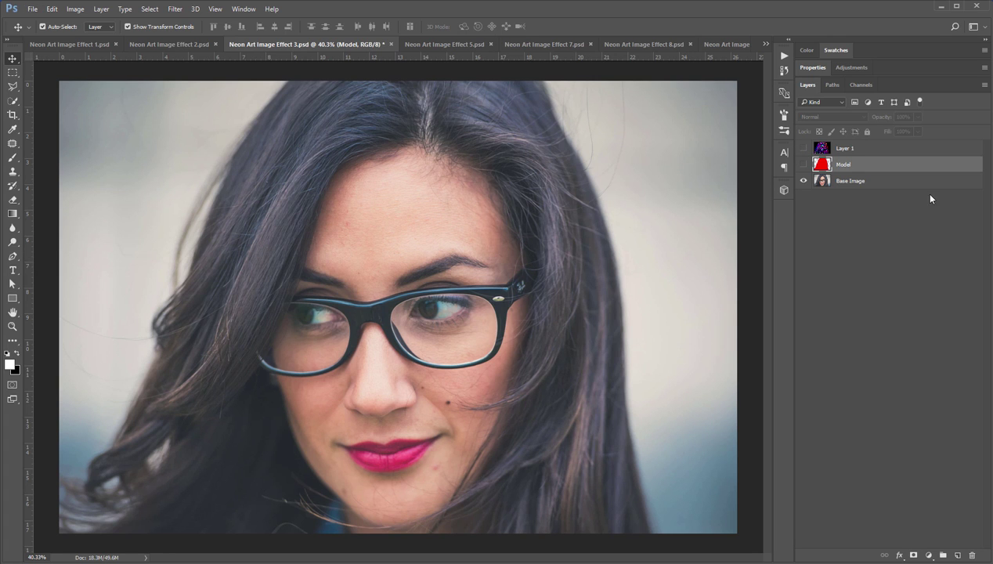
click(803, 165)
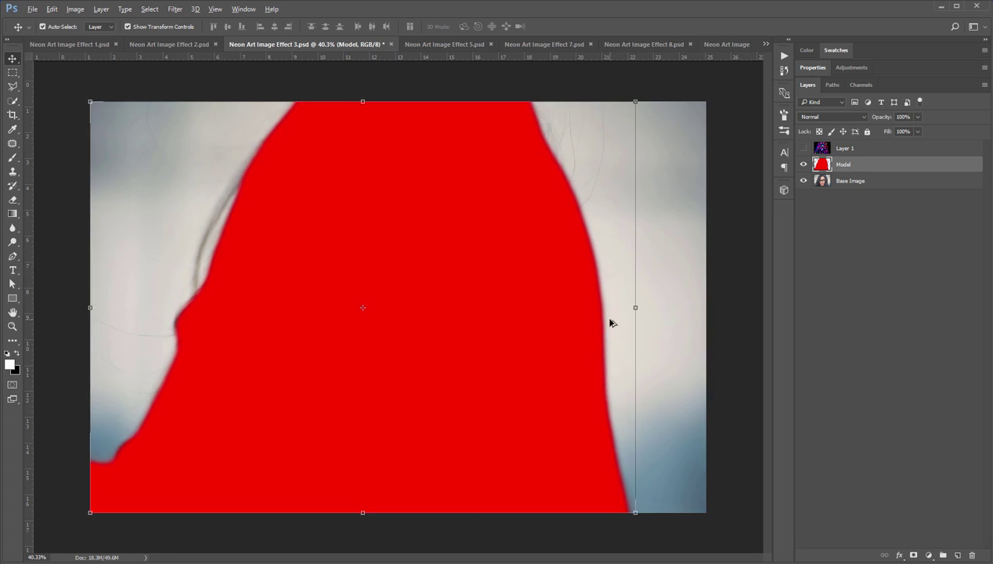
click(803, 149)
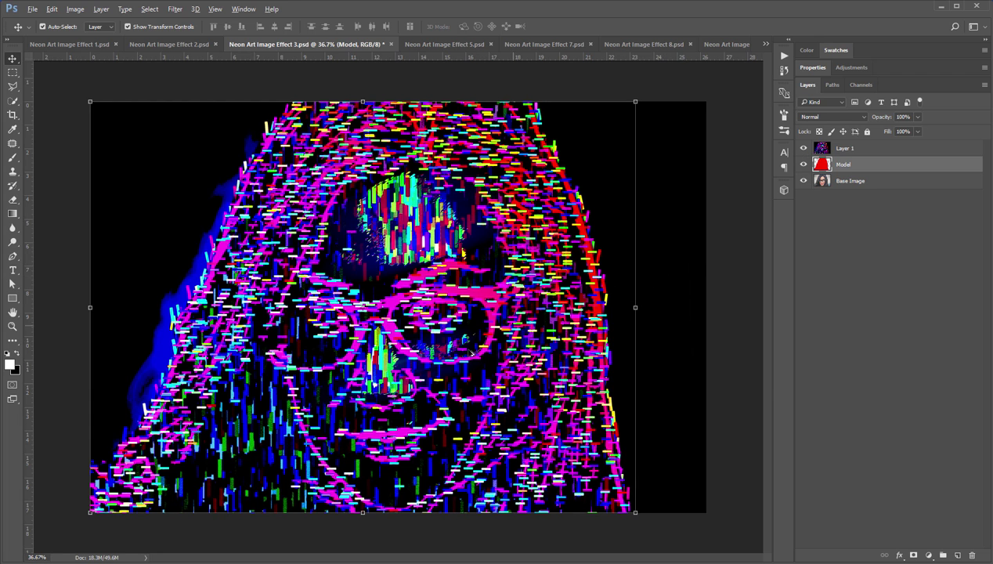
Zoom in to inspect the upper neon portrait, then bring up the open-documents list
scroll(471, 354, up, 2)
scroll(466, 354, up, 1)
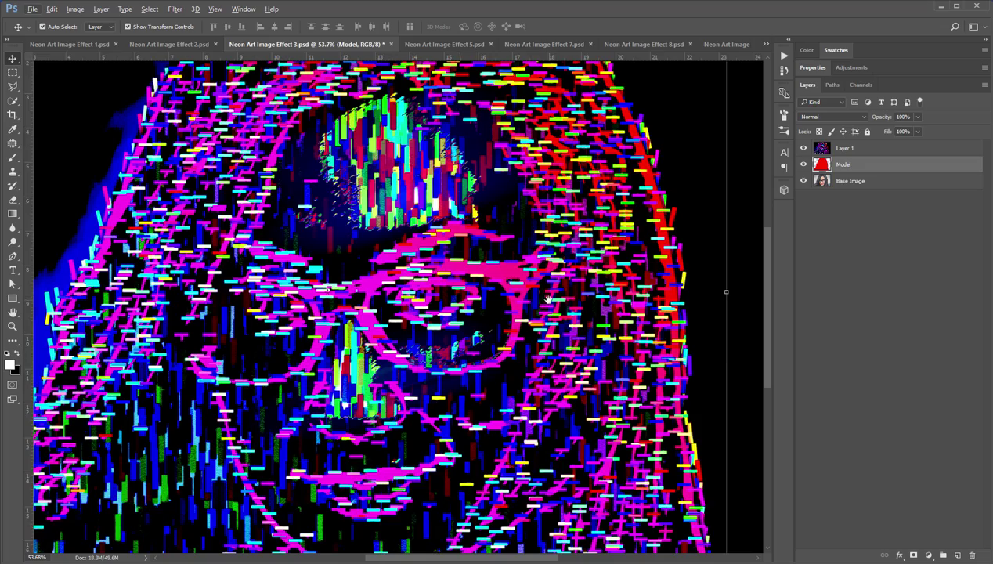
drag(540, 299, 528, 322)
scroll(513, 356, down, 4)
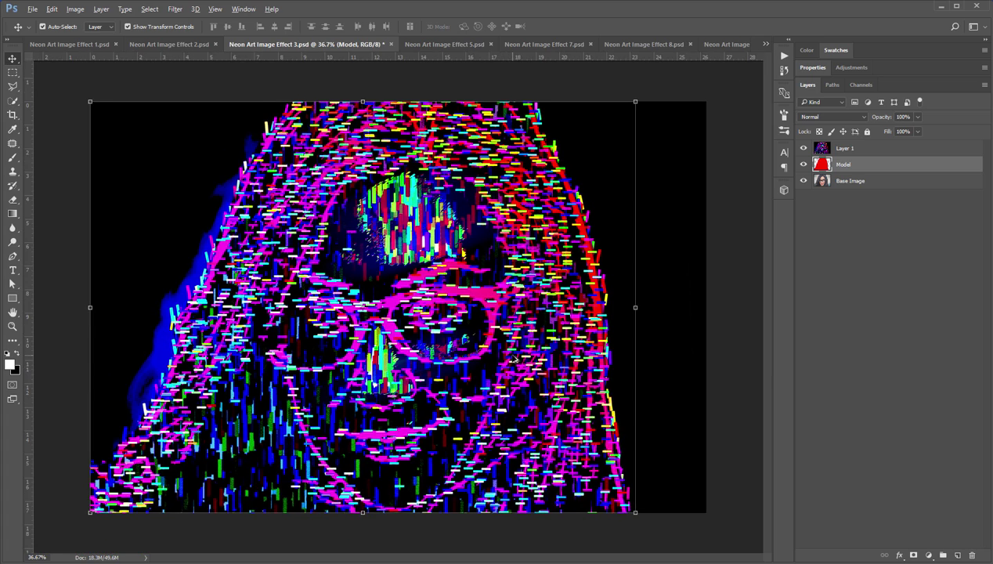
scroll(514, 358, up, 1)
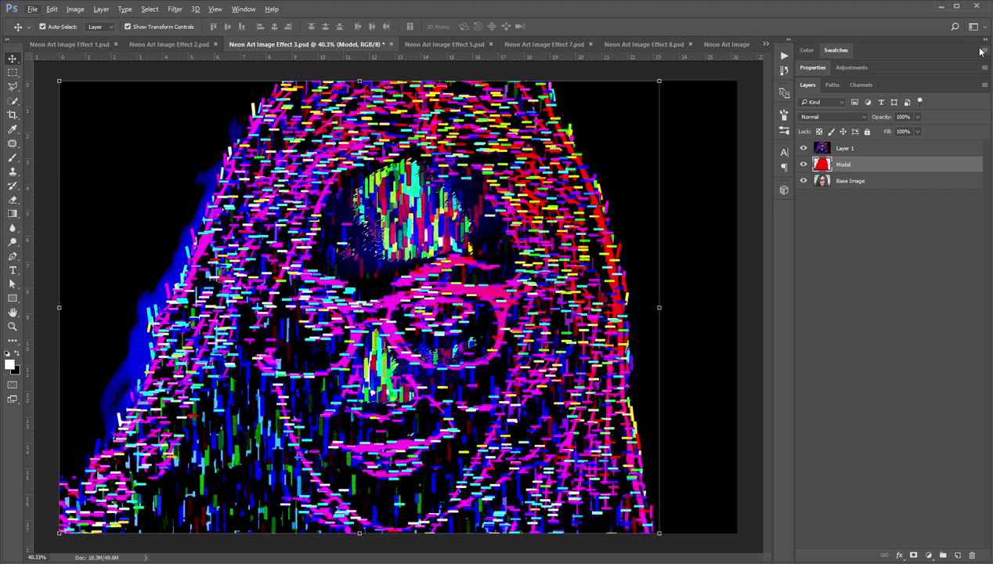
click(766, 46)
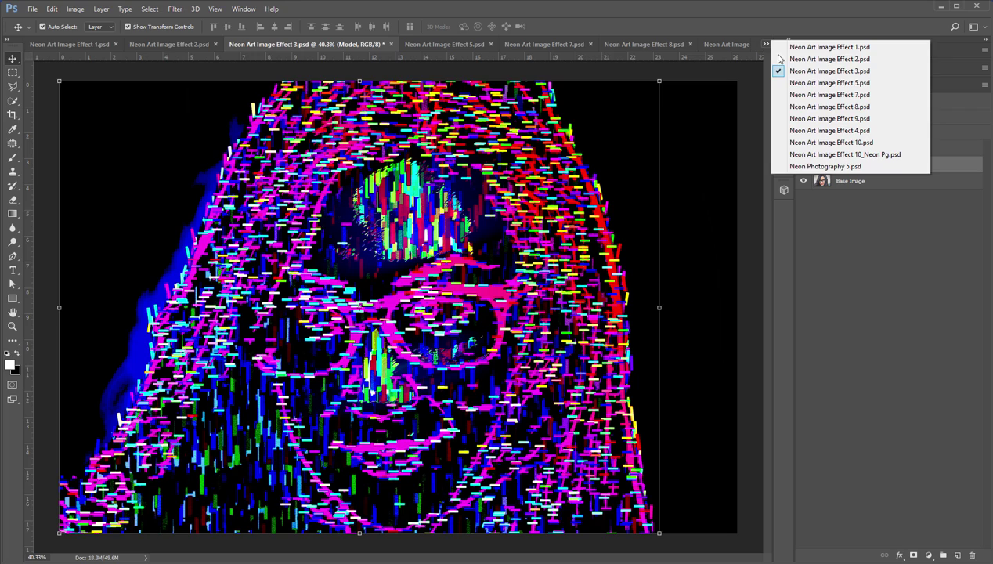
In Neon Art Image Effect 5, hide Layer 4 and show the red Model silhouette
click(784, 81)
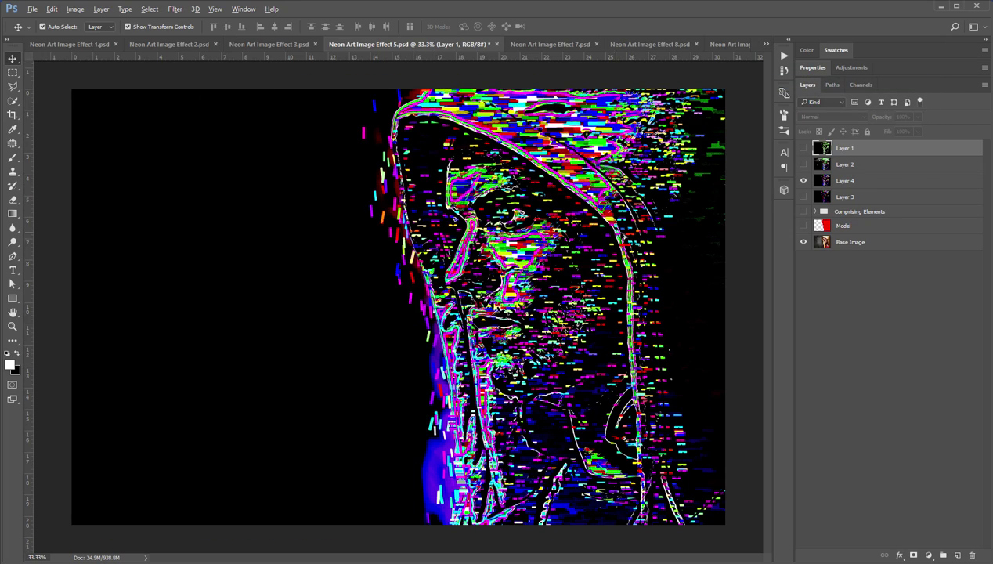
scroll(629, 232, up, 4)
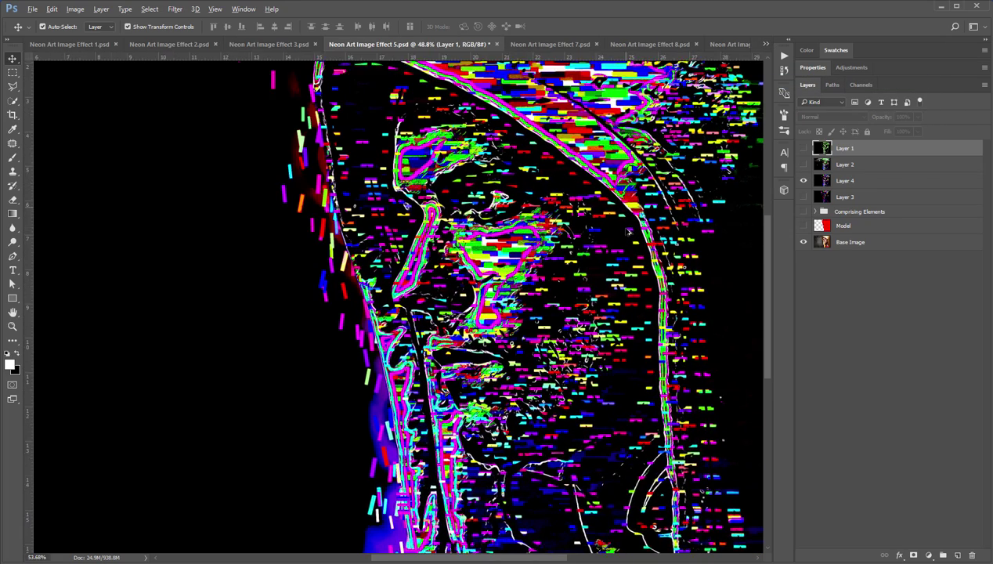
scroll(629, 232, down, 4)
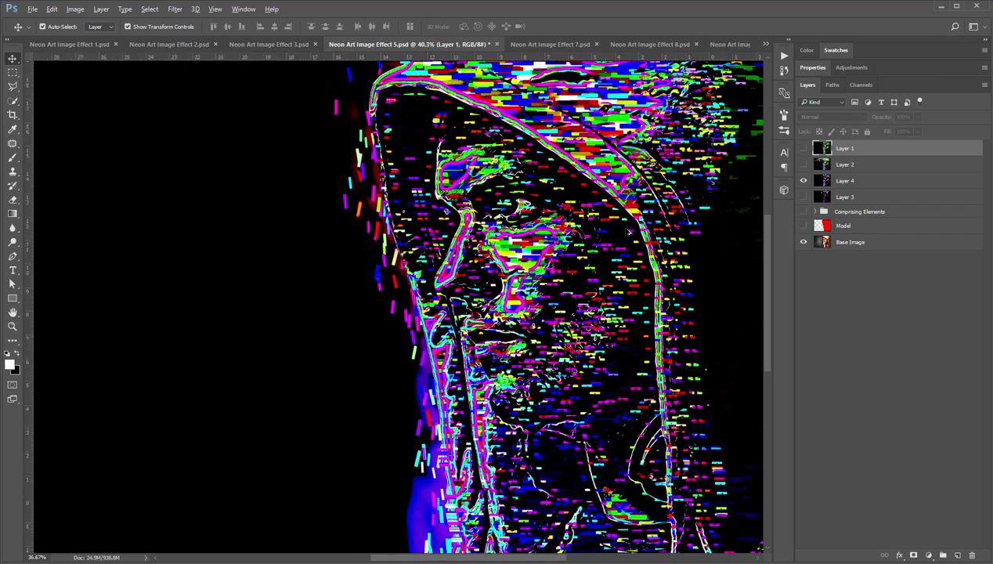
scroll(629, 231, up, 1)
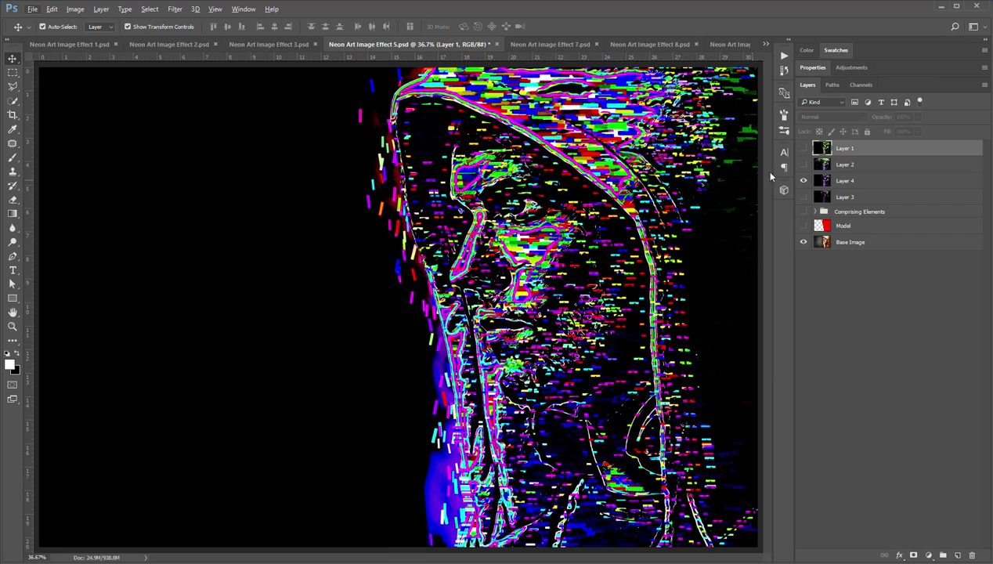
click(803, 180)
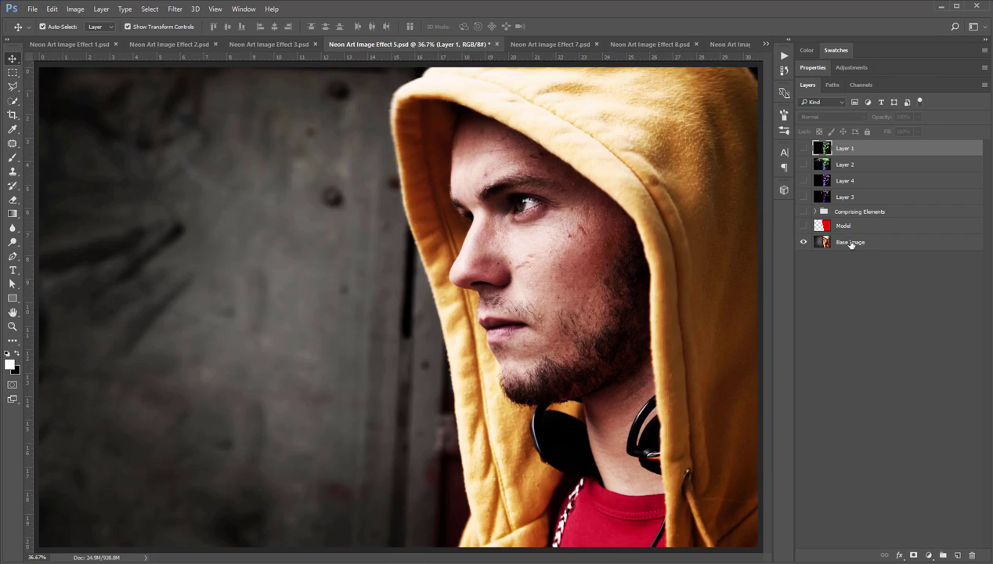
click(840, 240)
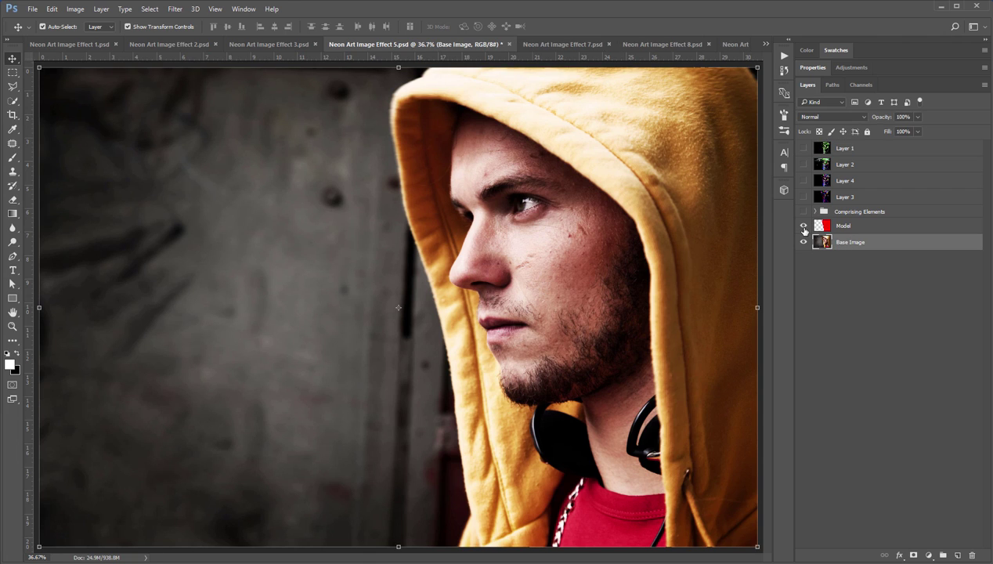
click(804, 226)
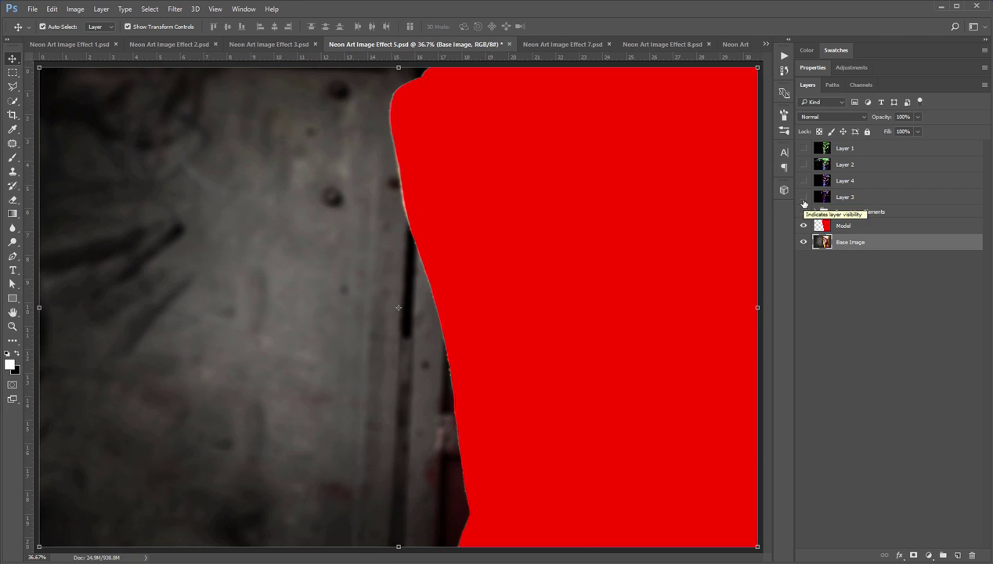
Show Layer 3's glitch, Layer 4's line-art and Layer 2's green glow effects
click(803, 197)
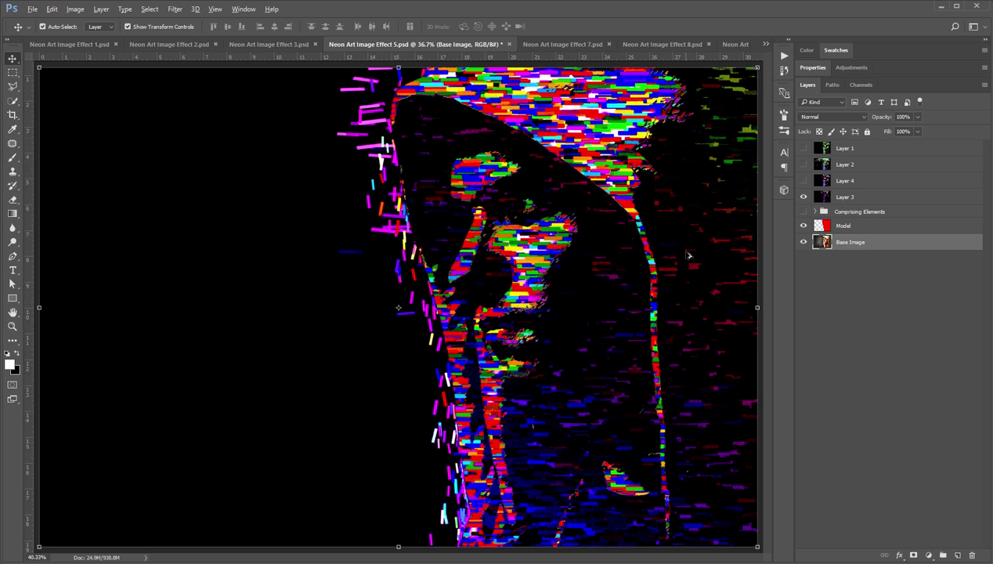
scroll(684, 253, up, 2)
scroll(688, 255, down, 2)
click(803, 181)
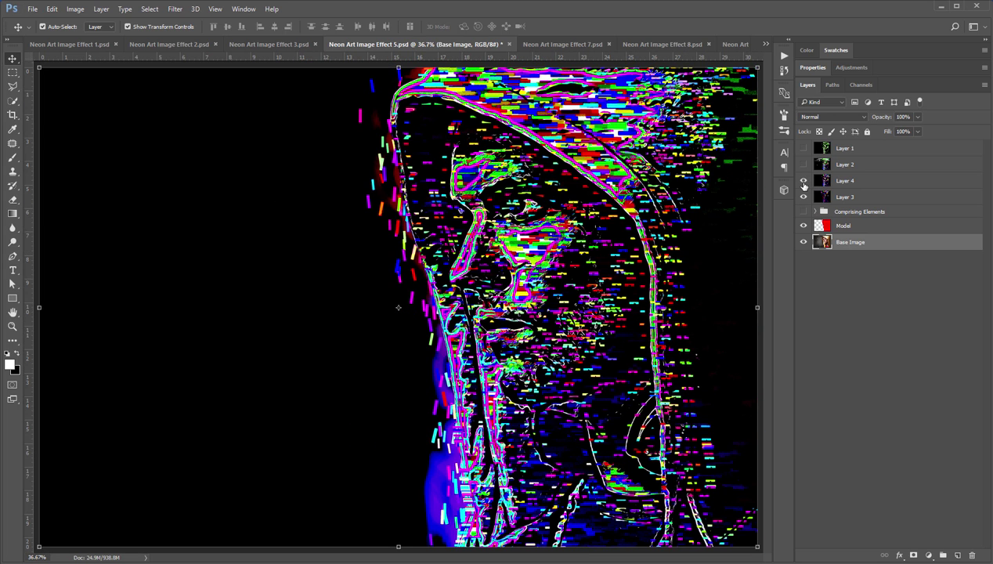
click(803, 166)
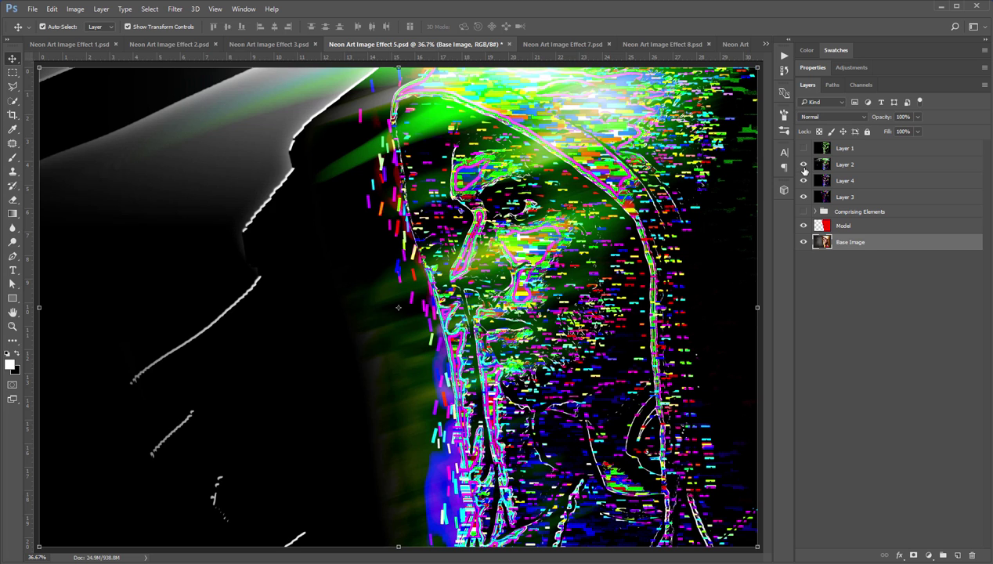
Zoom out, turn on Layer 1's green neon version, then bring up the documents list
key(ctrl+minus)
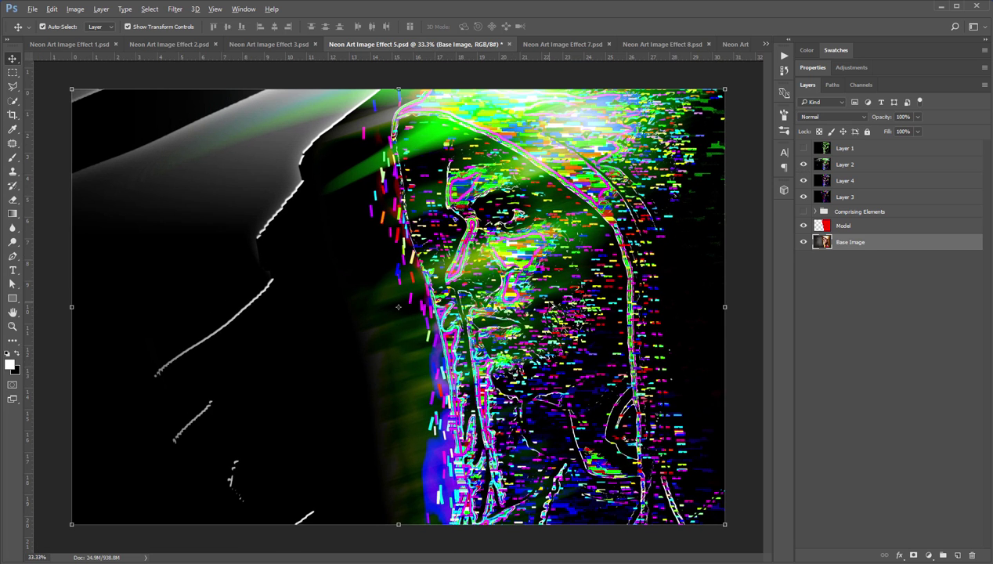
scroll(398, 307, up, 1)
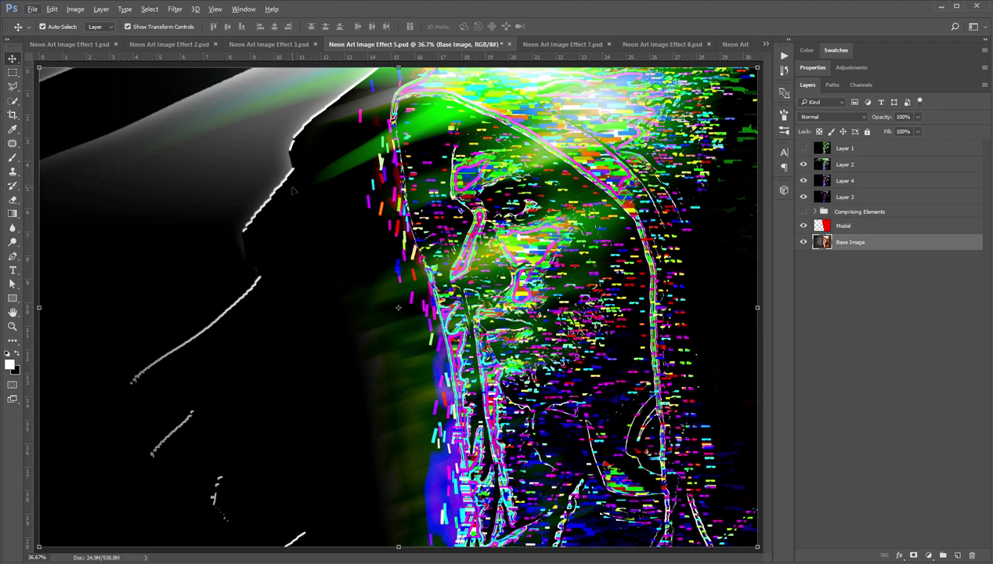
key(ctrl+minus)
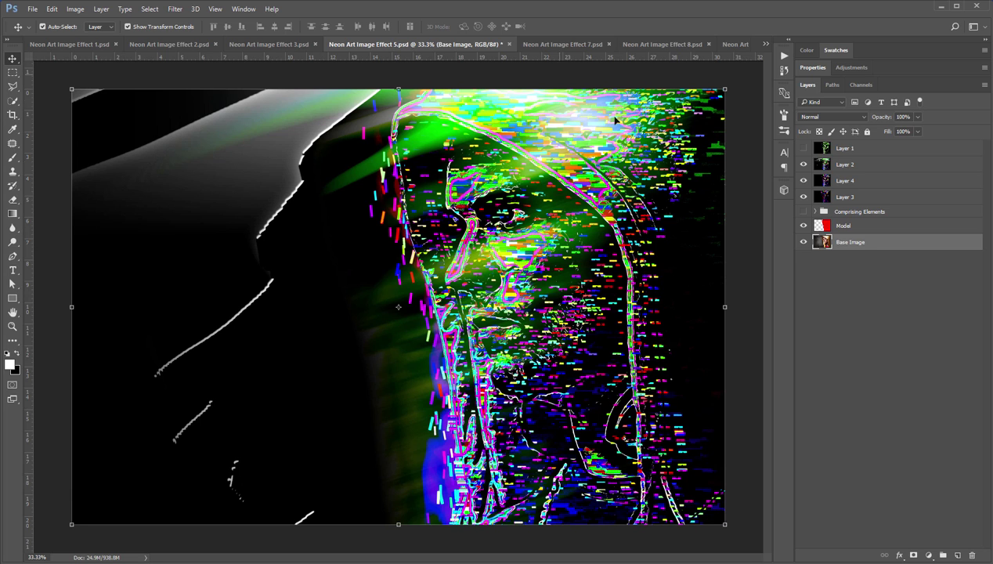
click(803, 150)
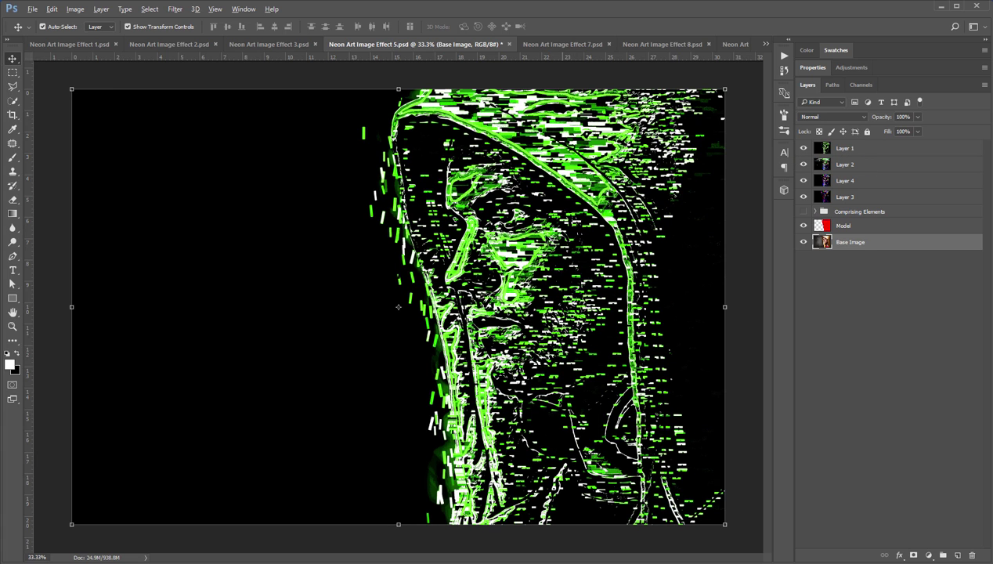
scroll(553, 258, up, 2)
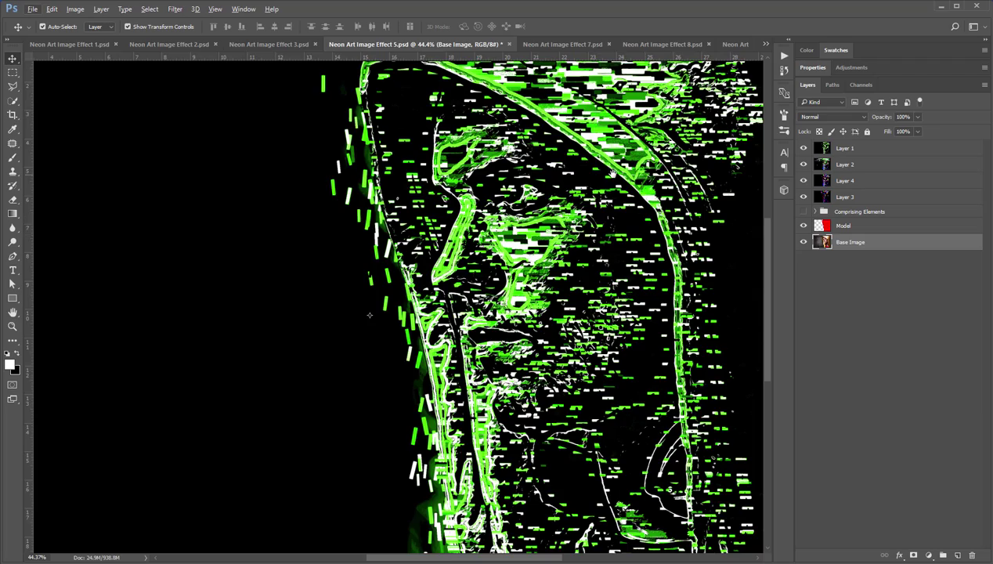
scroll(607, 174, up, 1)
drag(570, 205, 542, 232)
scroll(398, 307, down, 2)
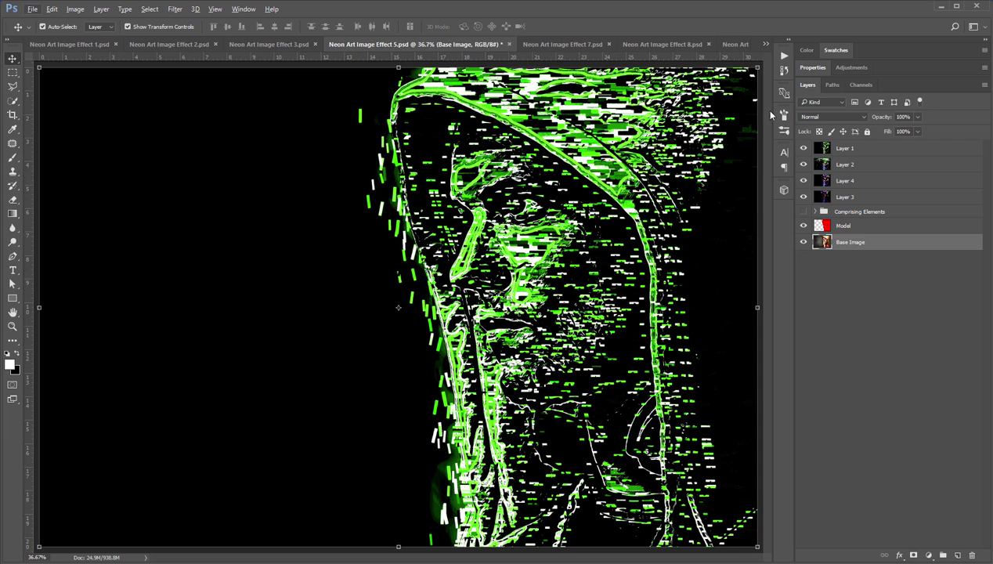
click(766, 44)
Switch to Neon Art Image Effect 7 and zoom in on the neon portrait
click(807, 97)
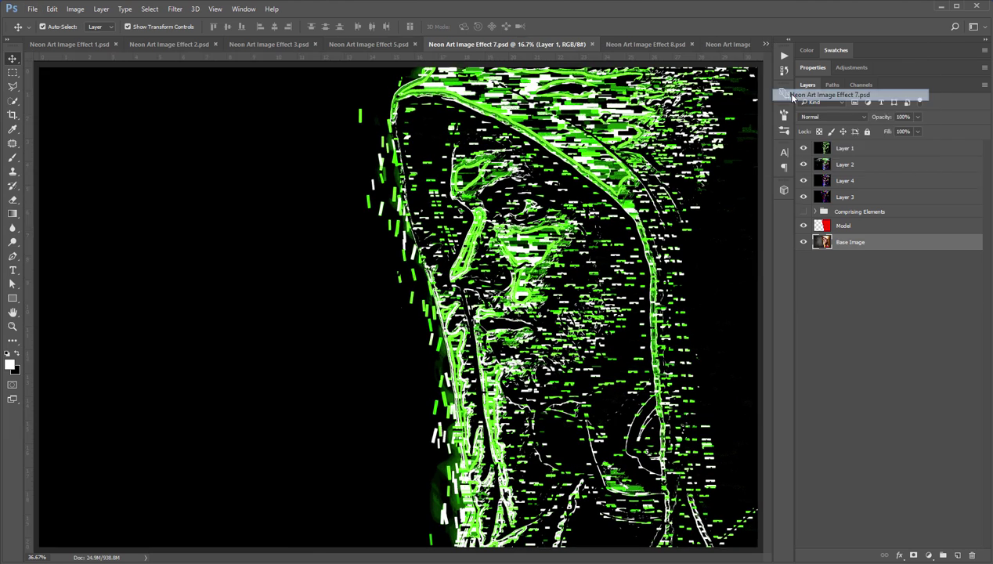
scroll(360, 287, up, 2)
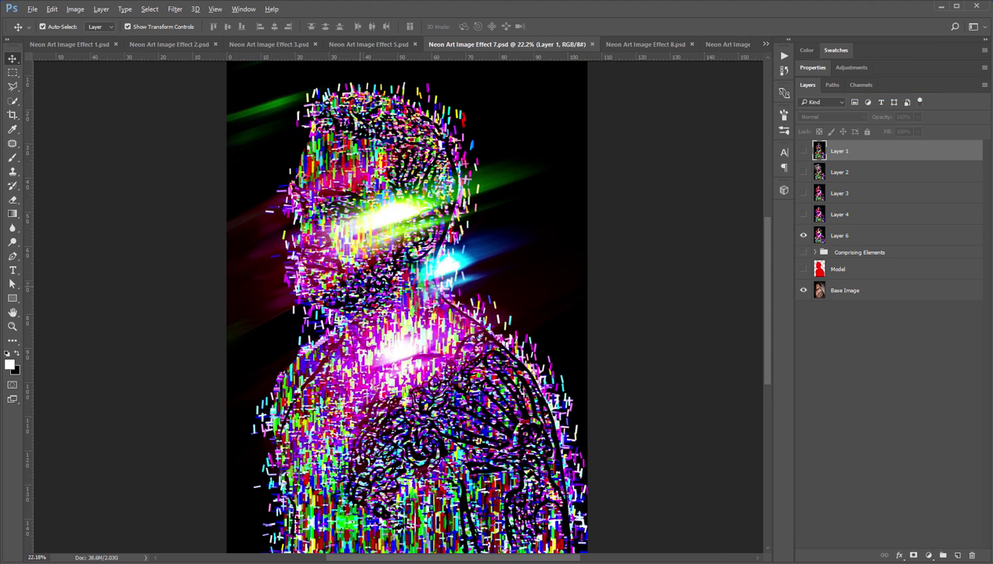
drag(413, 315, 443, 329)
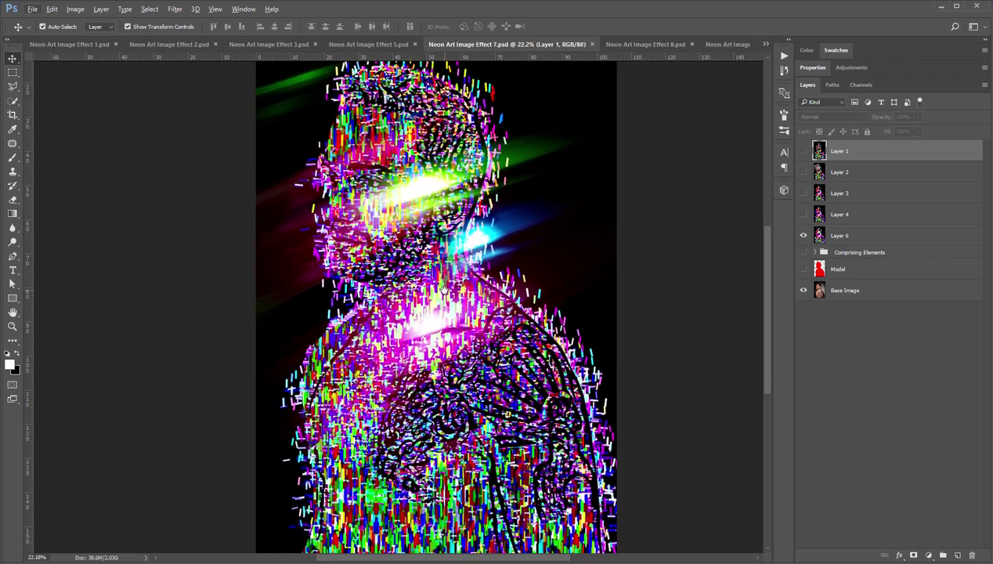
scroll(433, 303, up, 4)
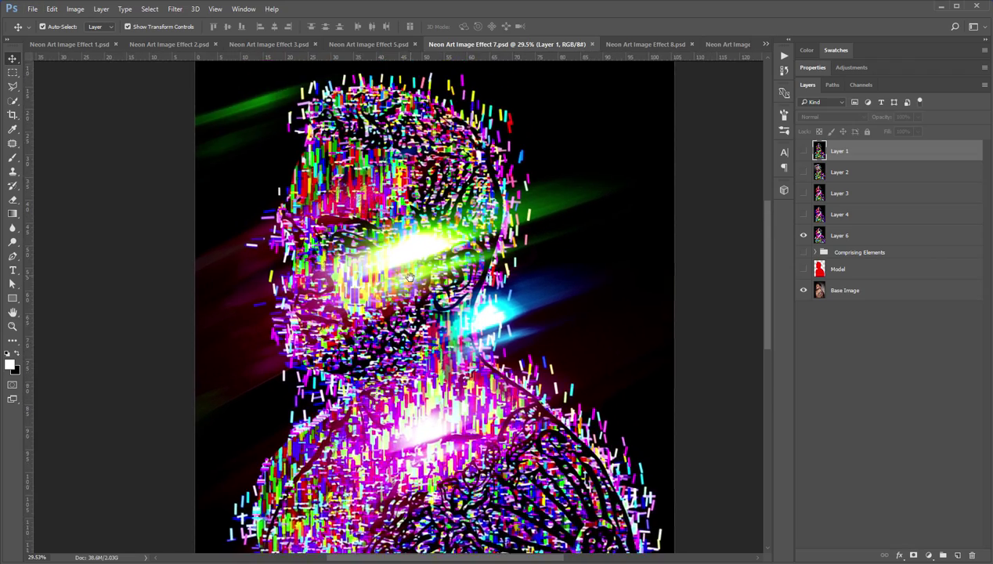
mouse_move(410, 277)
mouse_down()
mouse_move(431, 161)
mouse_move(411, 90)
mouse_move(414, 275)
mouse_up()
scroll(414, 274, down, 3)
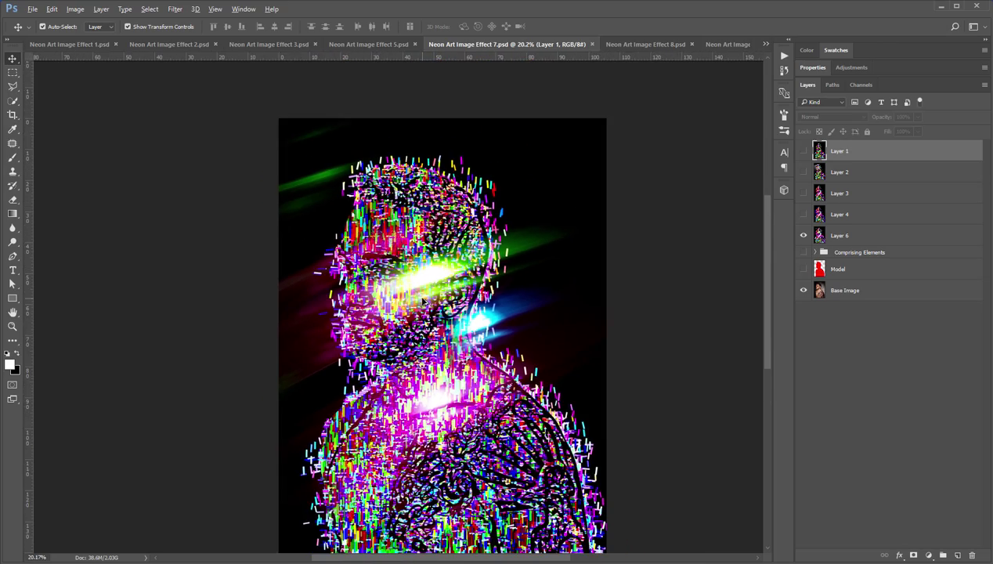
scroll(423, 300, up, 2)
scroll(423, 301, down, 2)
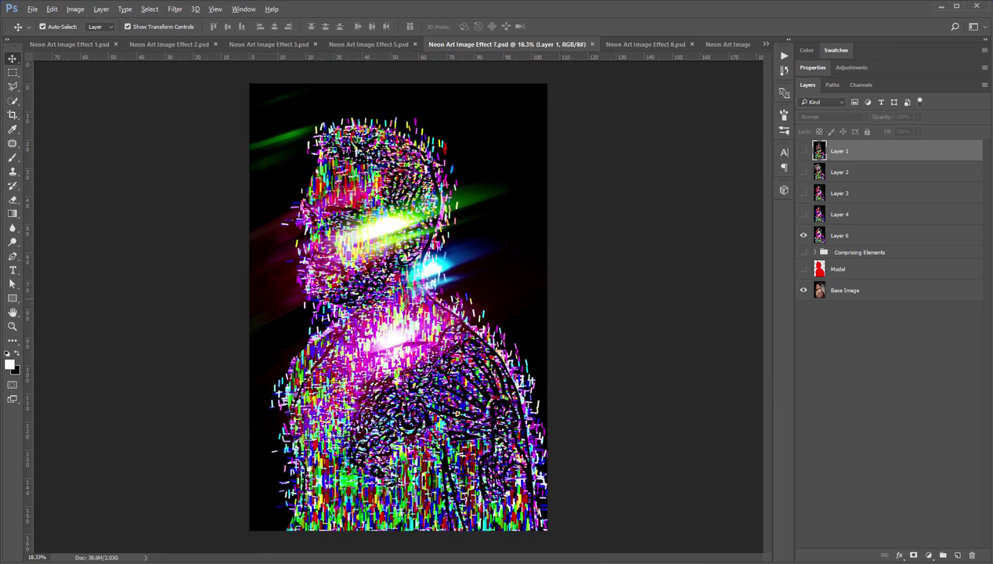
Hide Layer 6, show the red Model silhouette, then turn Layer 6 back on and select it
click(803, 235)
scroll(376, 320, up, 1)
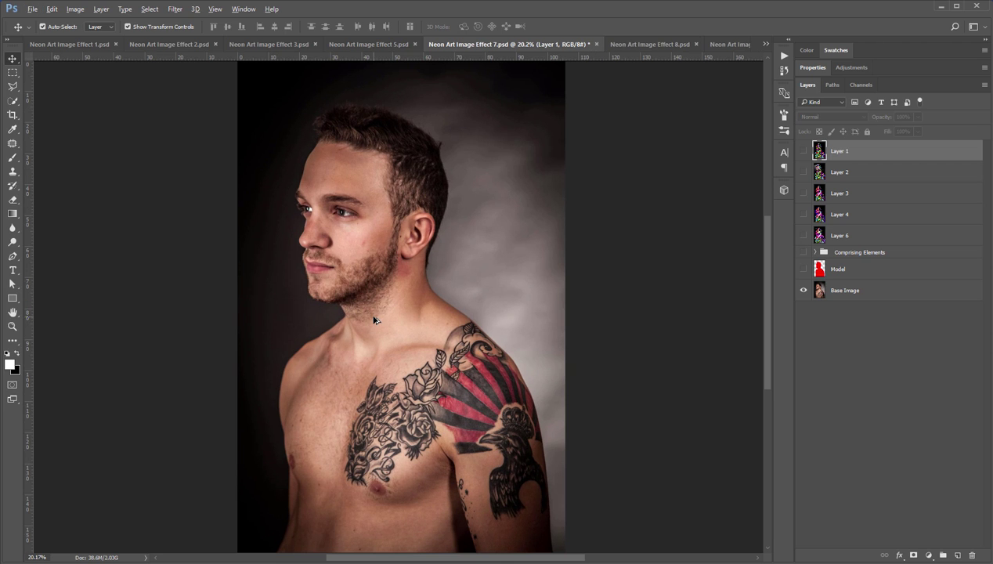
click(803, 269)
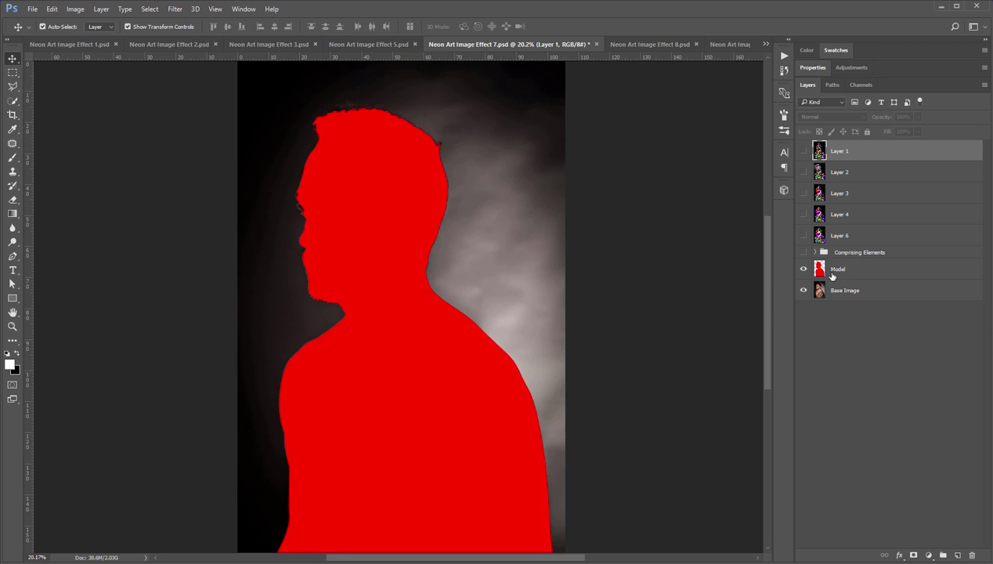
click(832, 272)
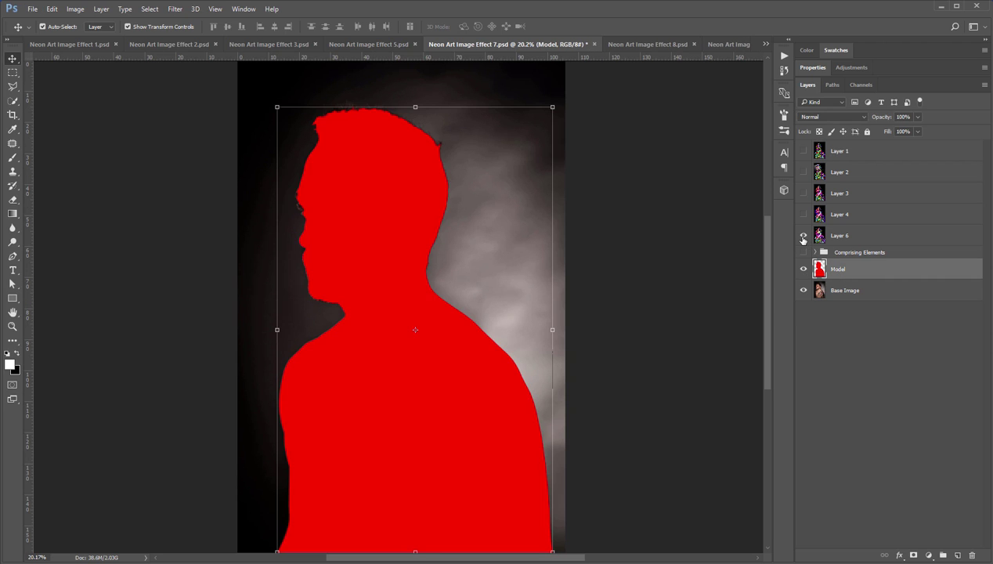
click(803, 235)
click(838, 235)
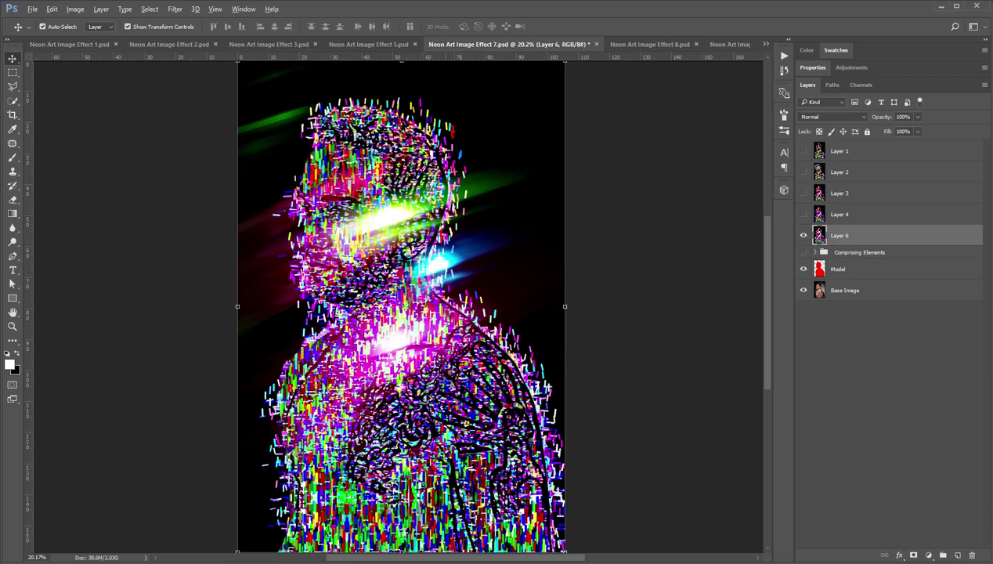
scroll(409, 364, up, 4)
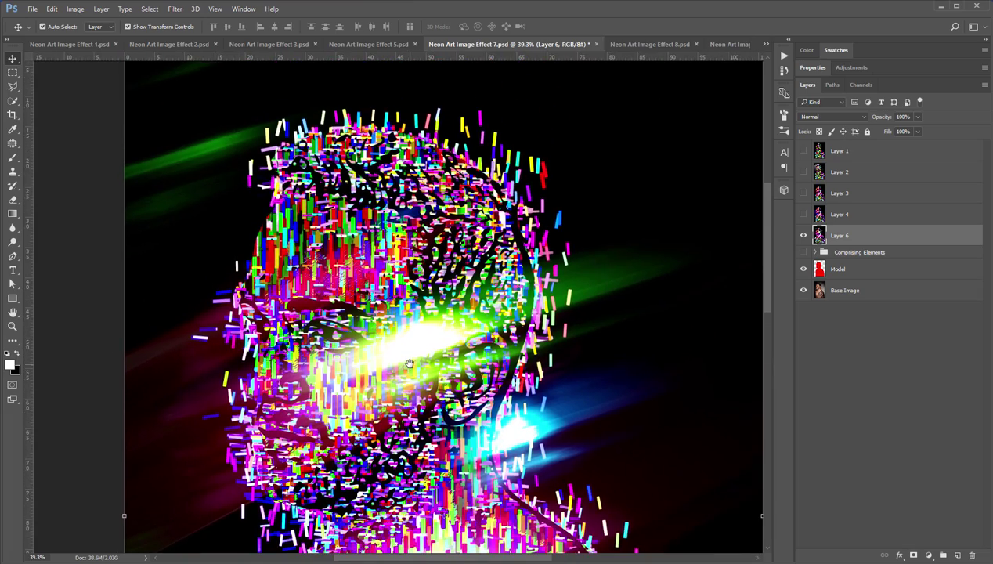
scroll(407, 373, down, 4)
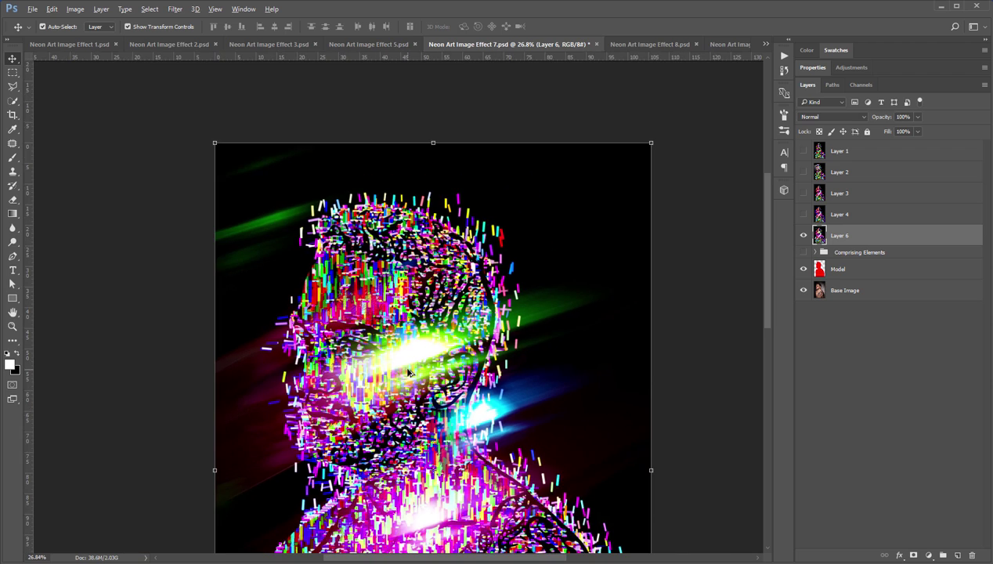
scroll(405, 368, up, 1)
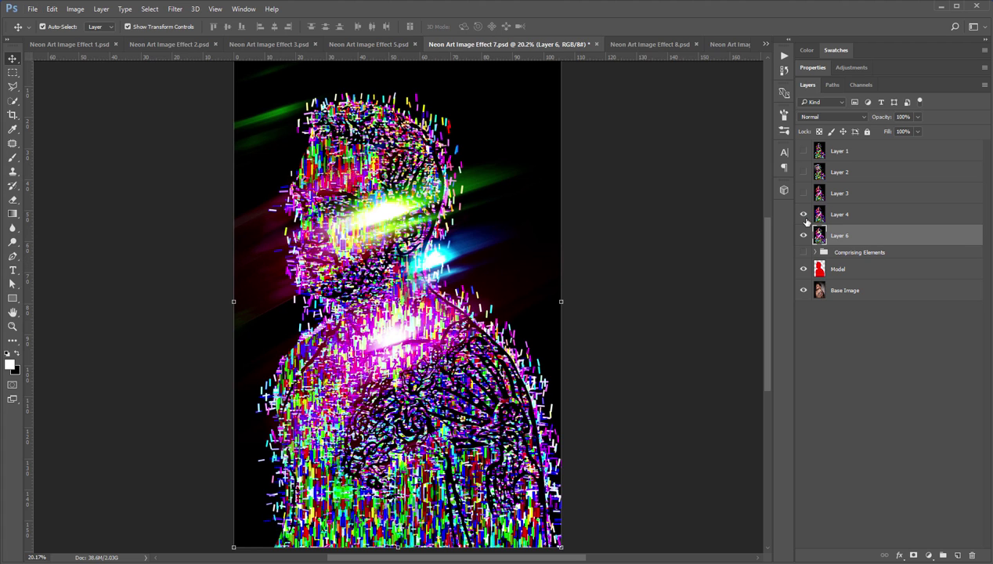
Turn on Layers 4, 3 and 2 over Layer 6's neon effect
click(803, 214)
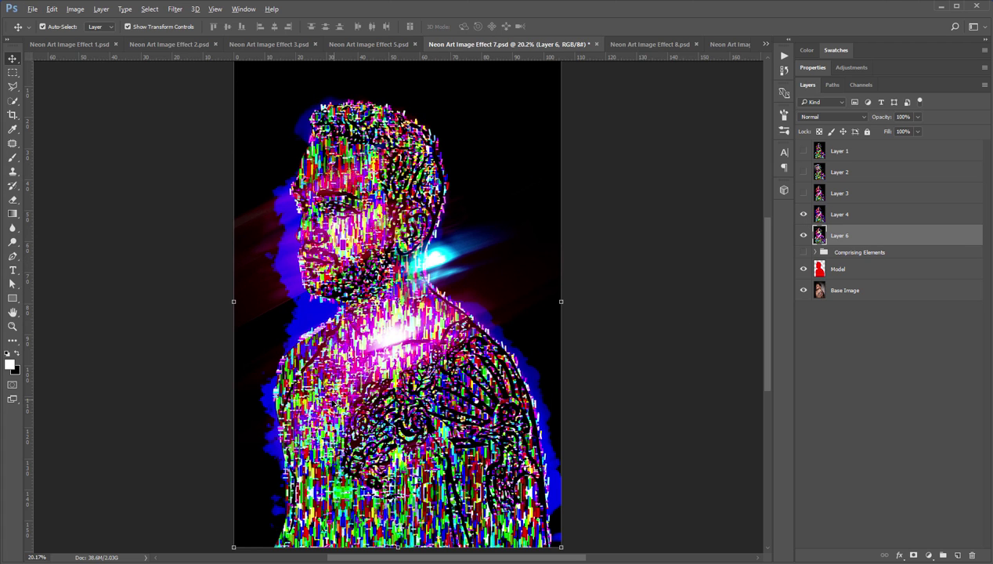
scroll(325, 397, up, 1)
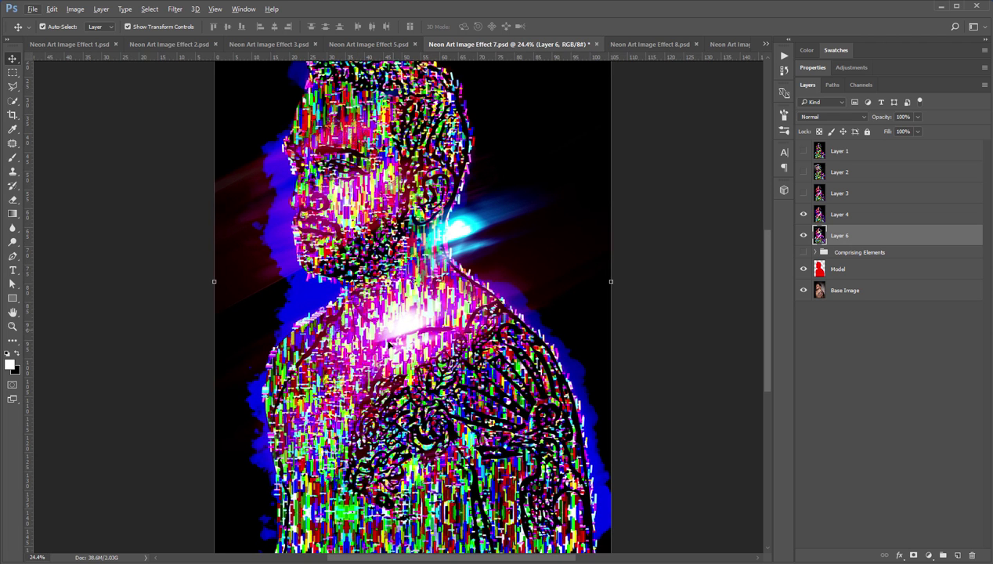
scroll(386, 343, down, 1)
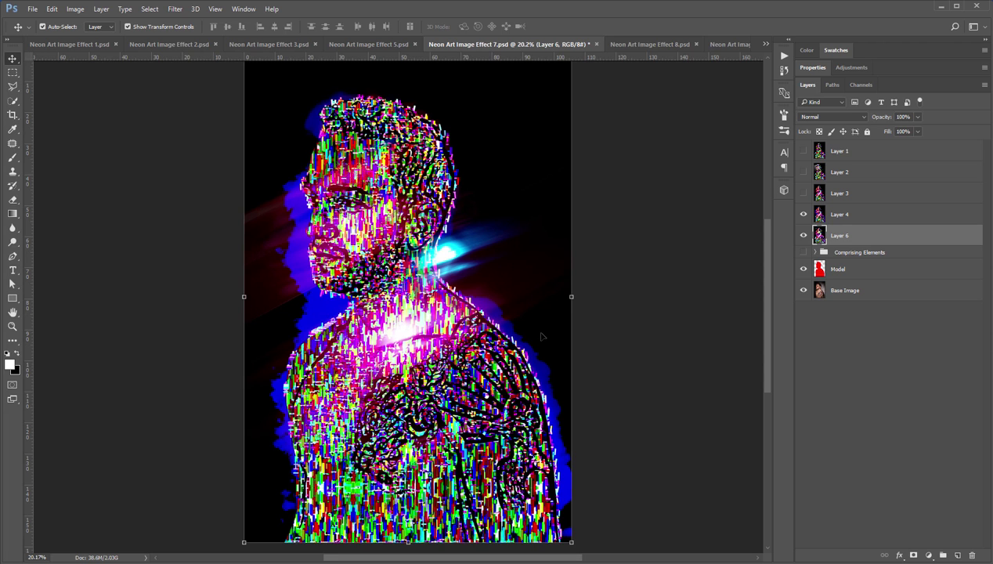
scroll(349, 321, down, 1)
scroll(403, 298, up, 1)
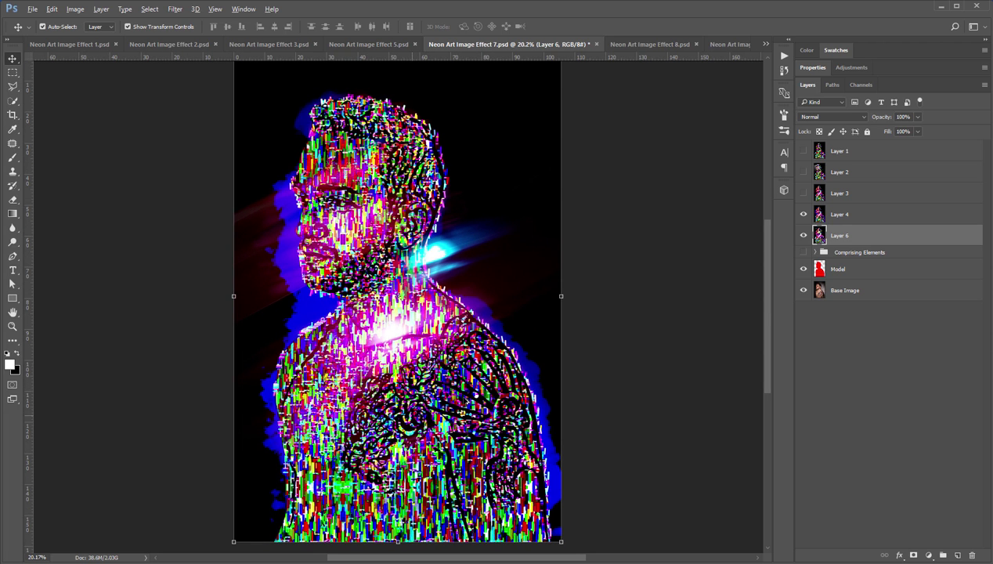
click(804, 194)
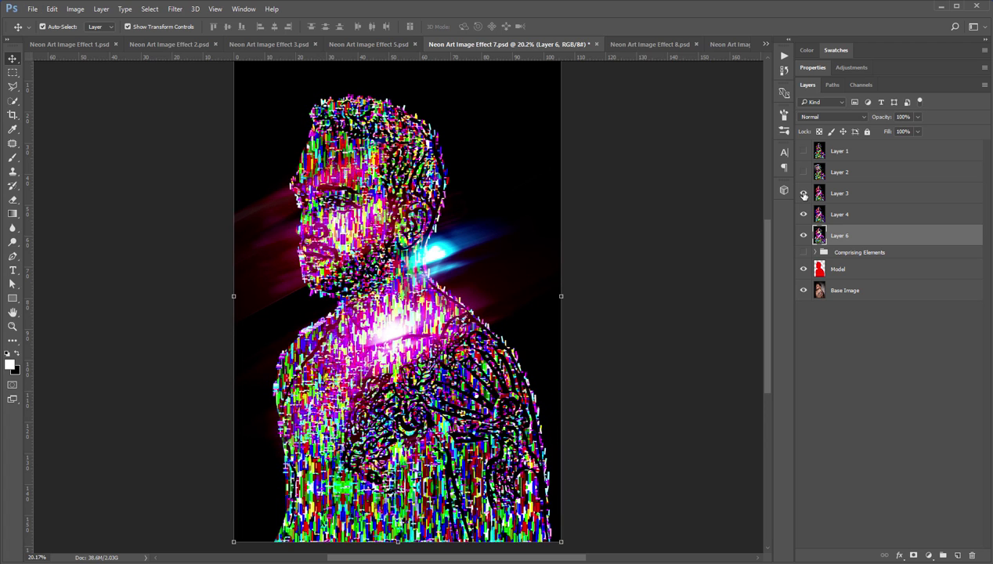
click(803, 172)
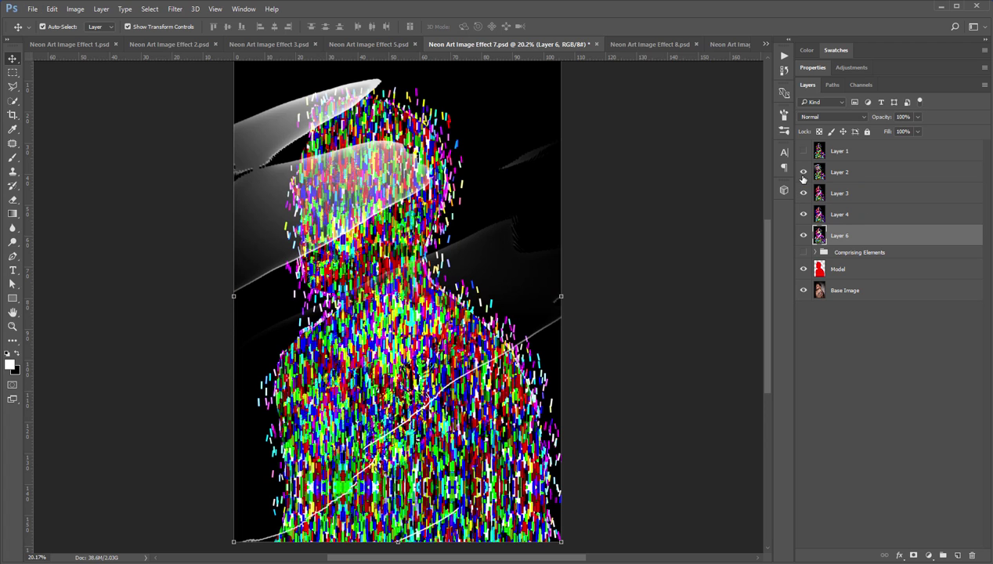
Turn on Layer 1, fit the image with Ctrl+0, then bring up the documents list
scroll(282, 297, up, 3)
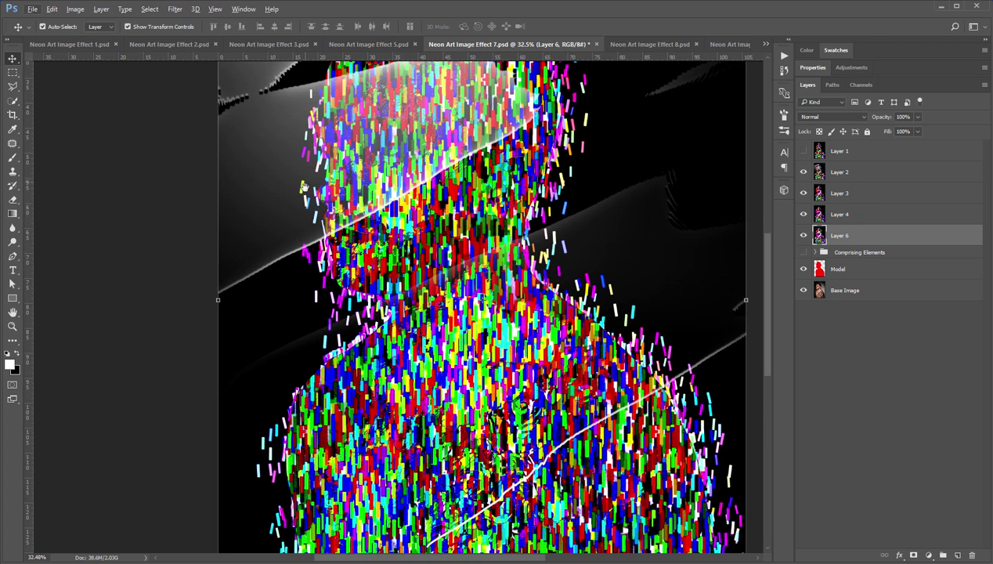
scroll(273, 344, up, 1)
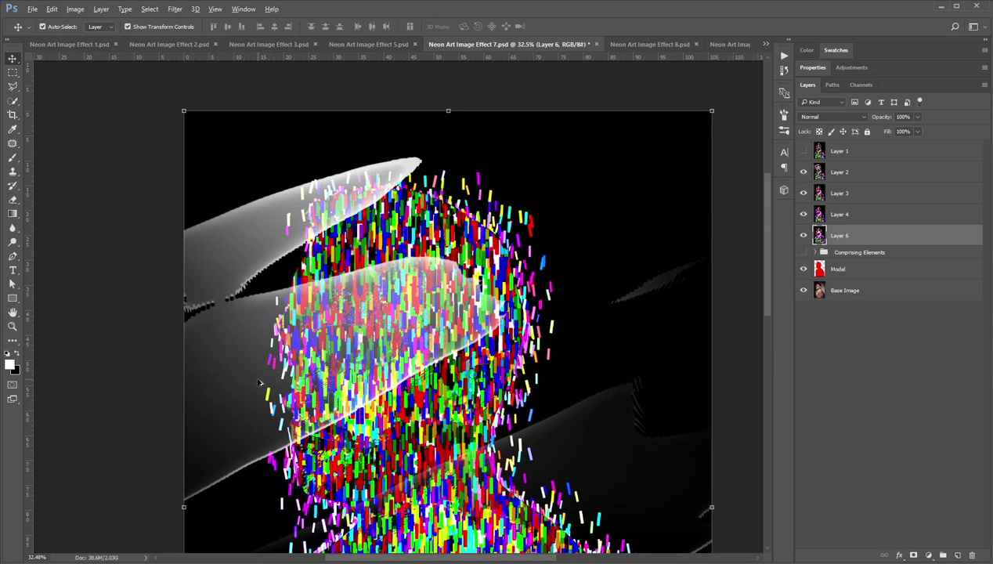
scroll(260, 383, up, 1)
scroll(259, 383, down, 4)
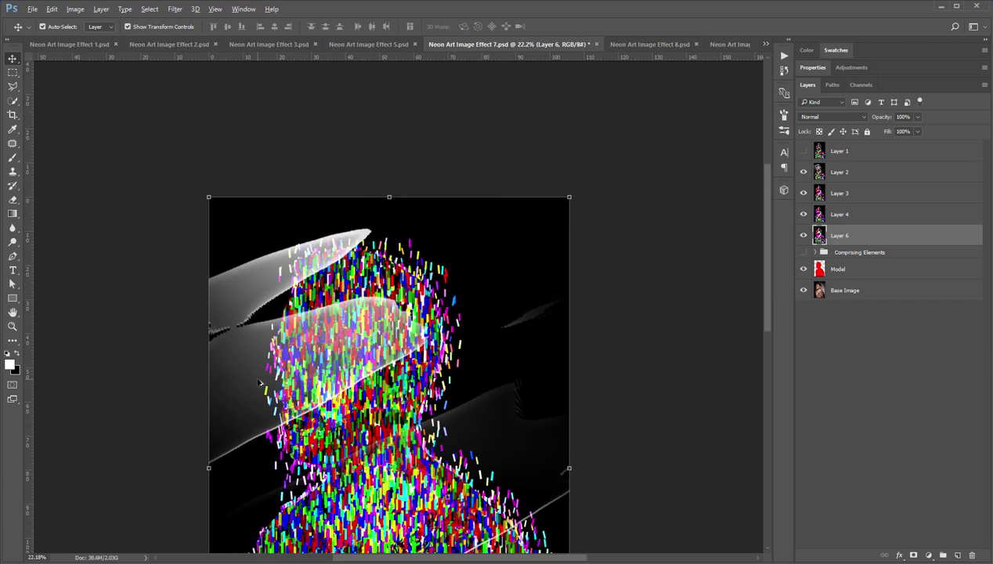
click(803, 150)
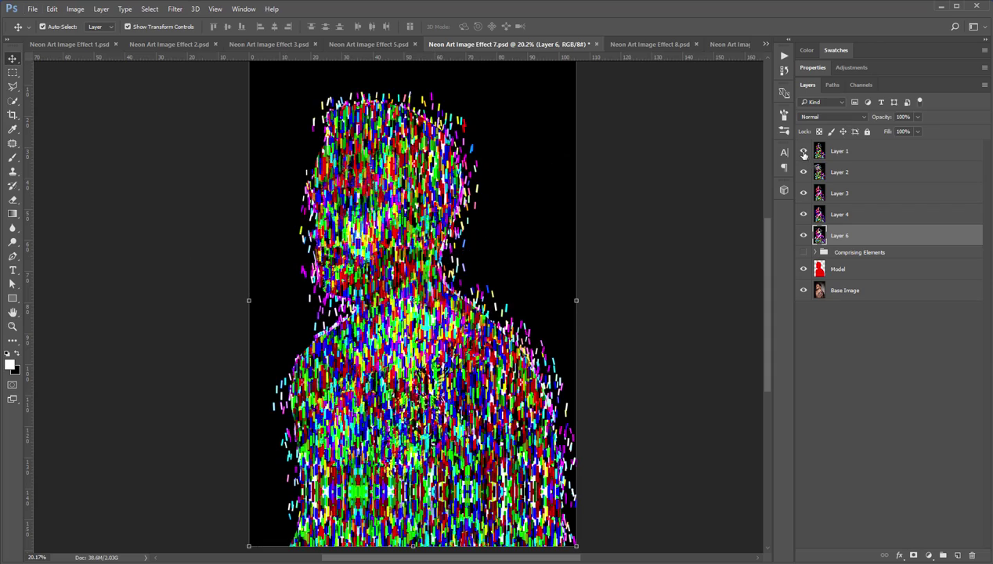
scroll(349, 373, up, 1)
scroll(348, 385, up, 1)
scroll(421, 365, up, 2)
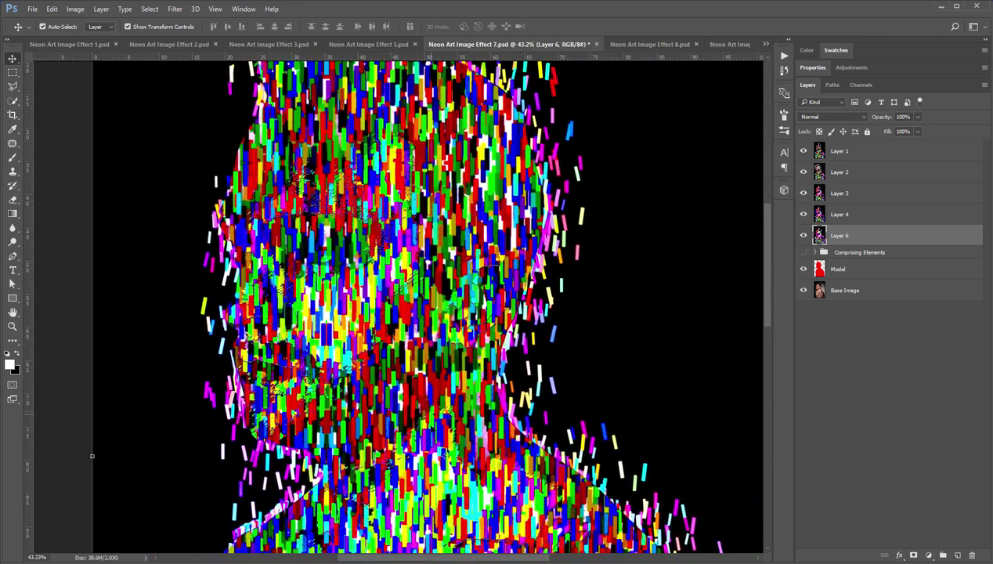
key(ctrl+0)
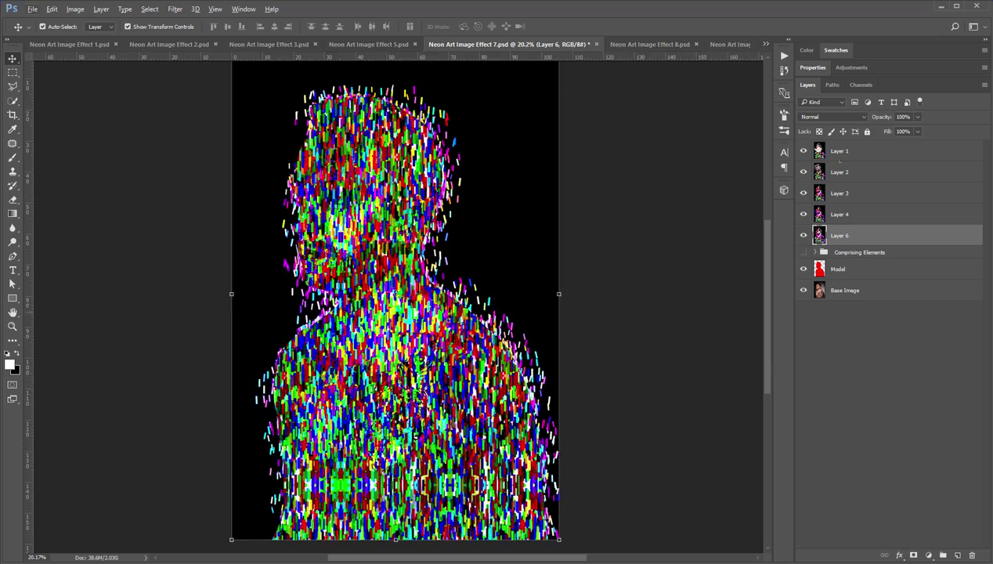
click(765, 44)
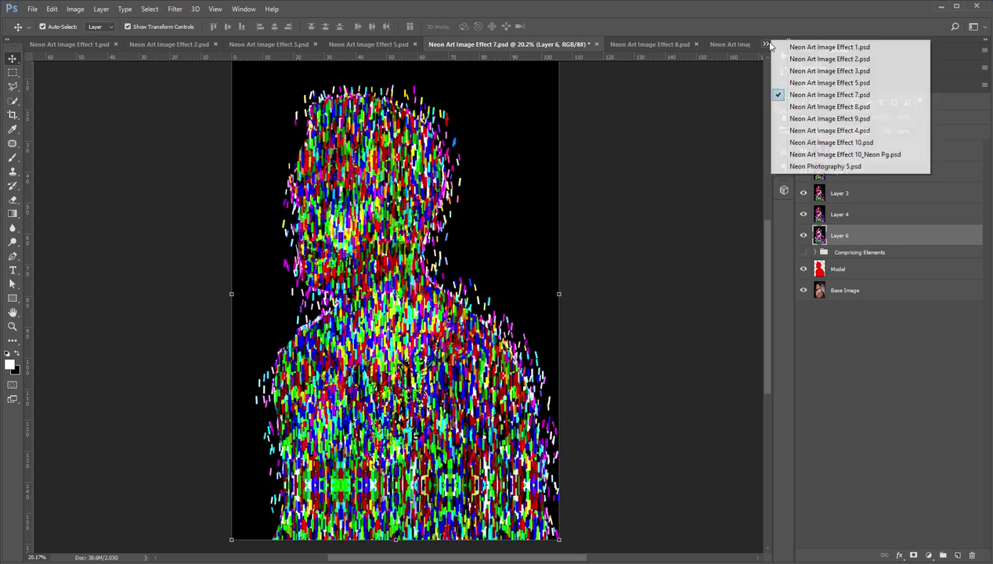
Switch to Neon Art Image Effect 8 and pan around the face
click(793, 109)
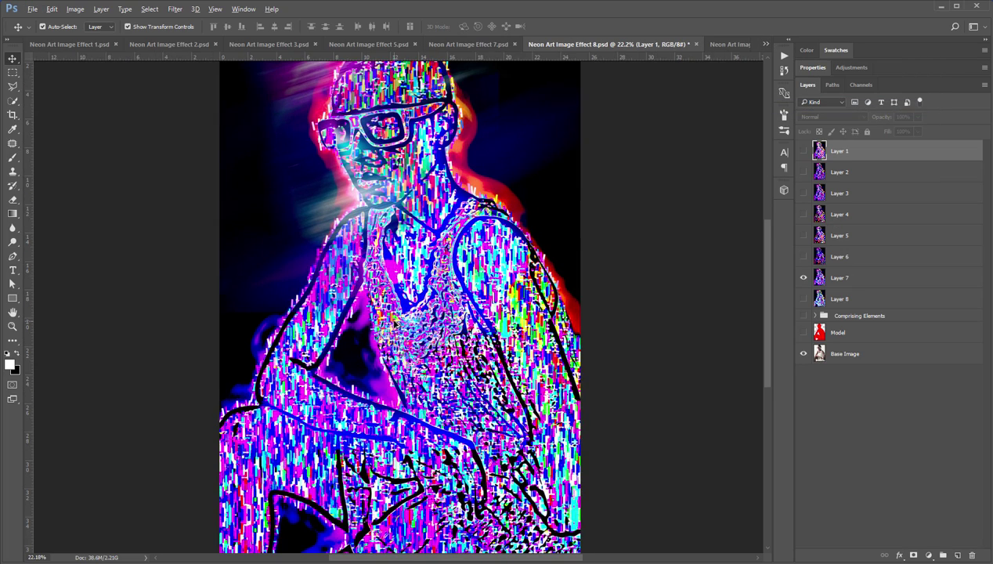
scroll(384, 98, up, 5)
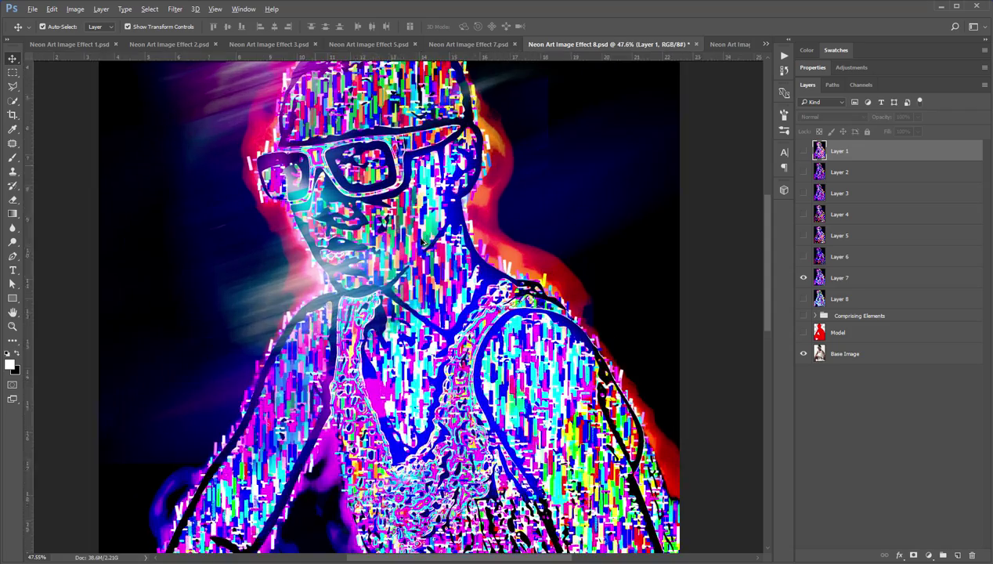
scroll(420, 252, up, 4)
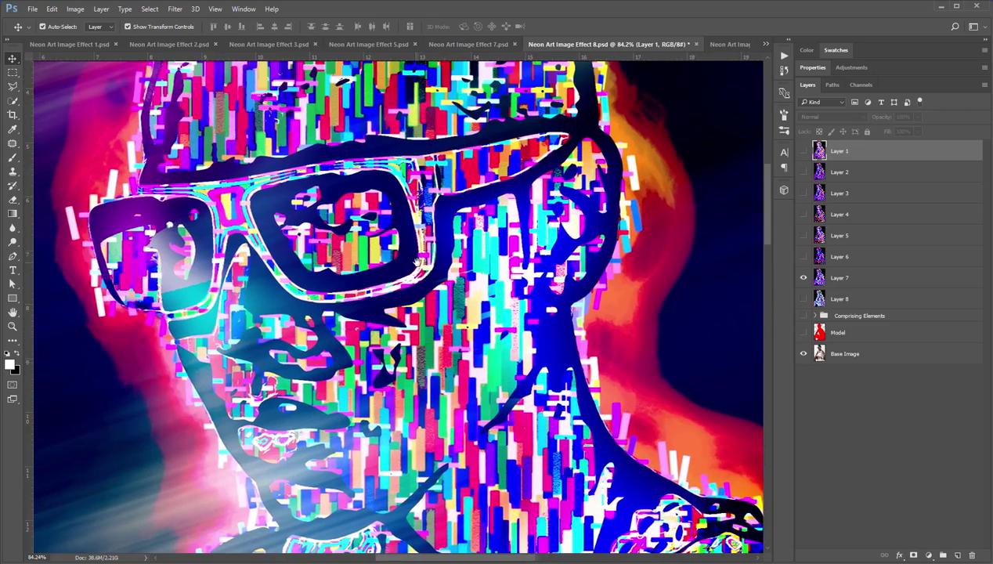
drag(412, 260, 467, 224)
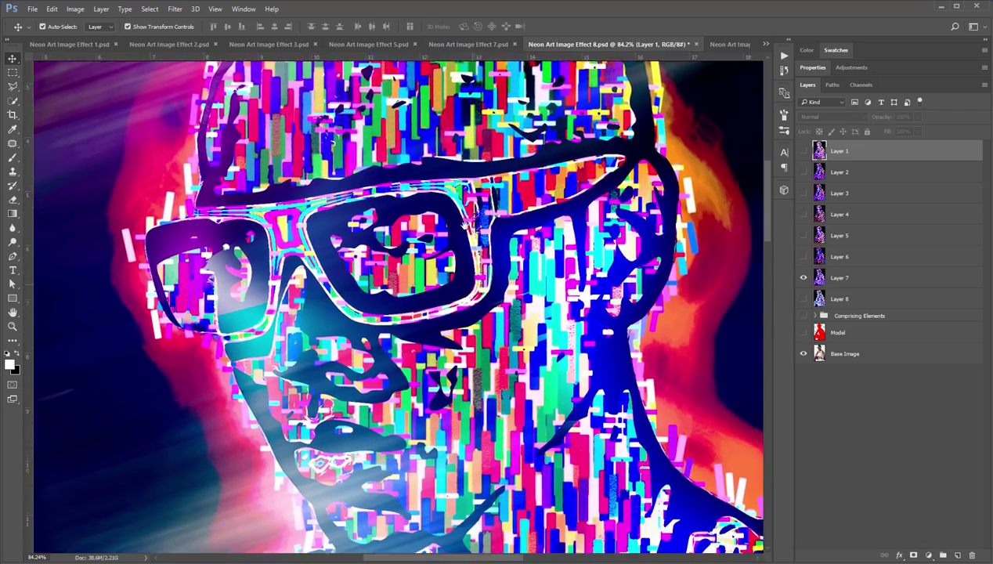
scroll(467, 226, down, 10)
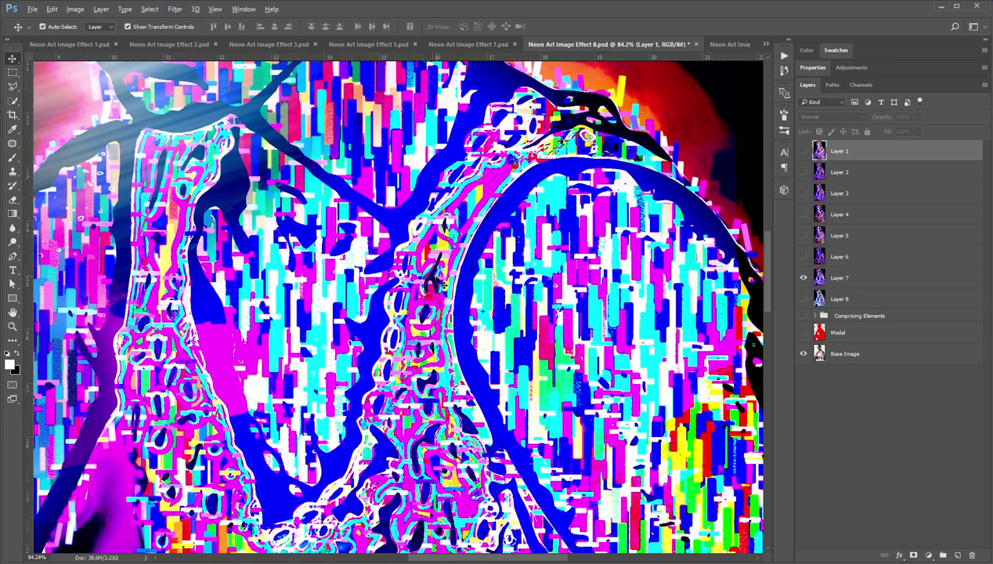
scroll(444, 285, down, 8)
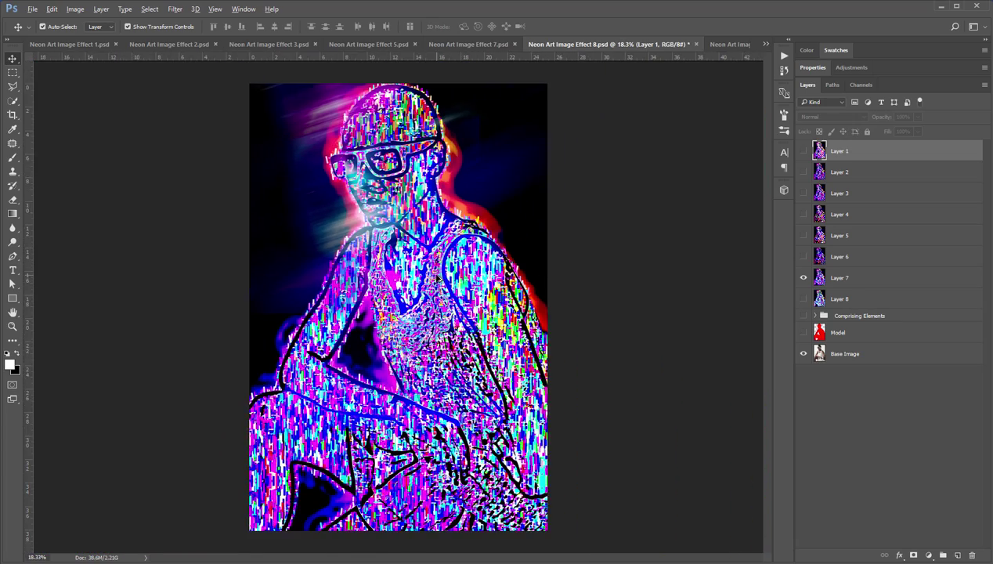
scroll(436, 278, up, 1)
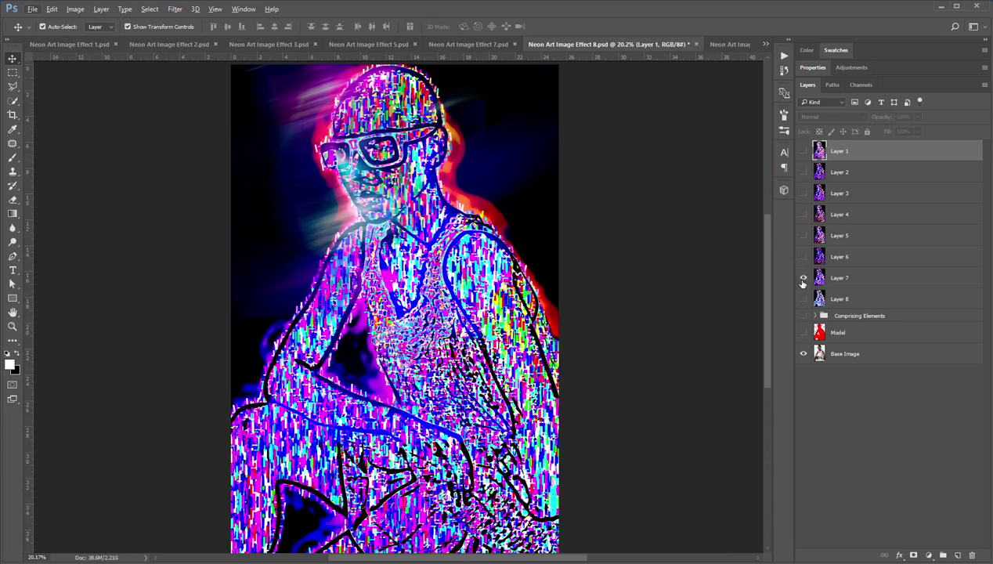
Hide Layer 7, then show the red Model silhouette and Layer 8's neon version
click(803, 278)
click(838, 353)
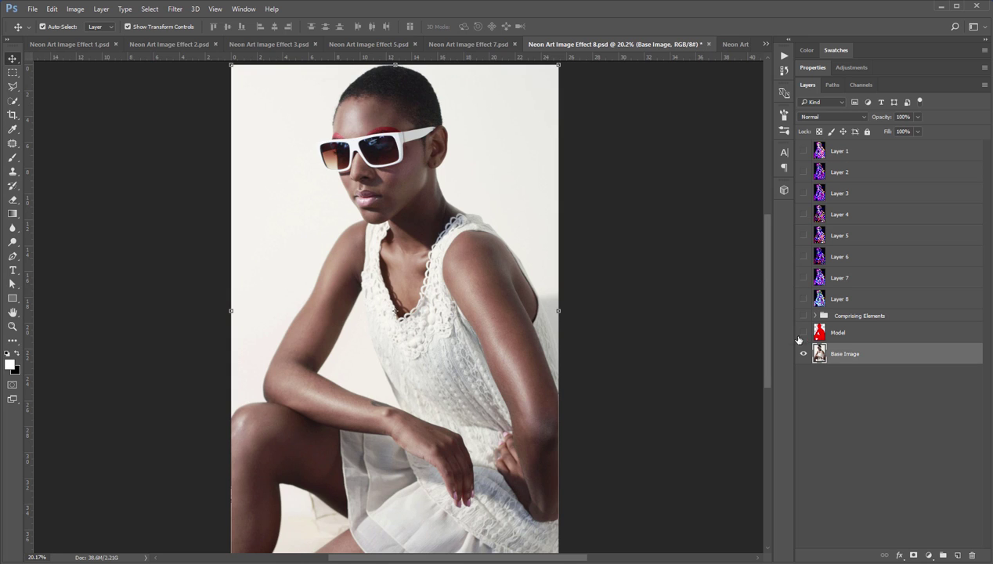
click(803, 333)
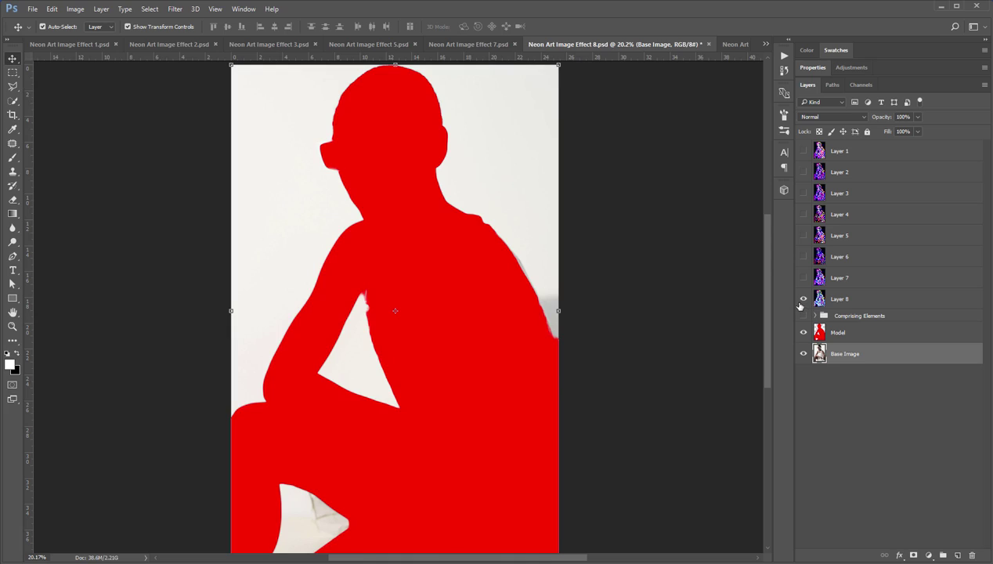
click(803, 298)
scroll(481, 356, up, 1)
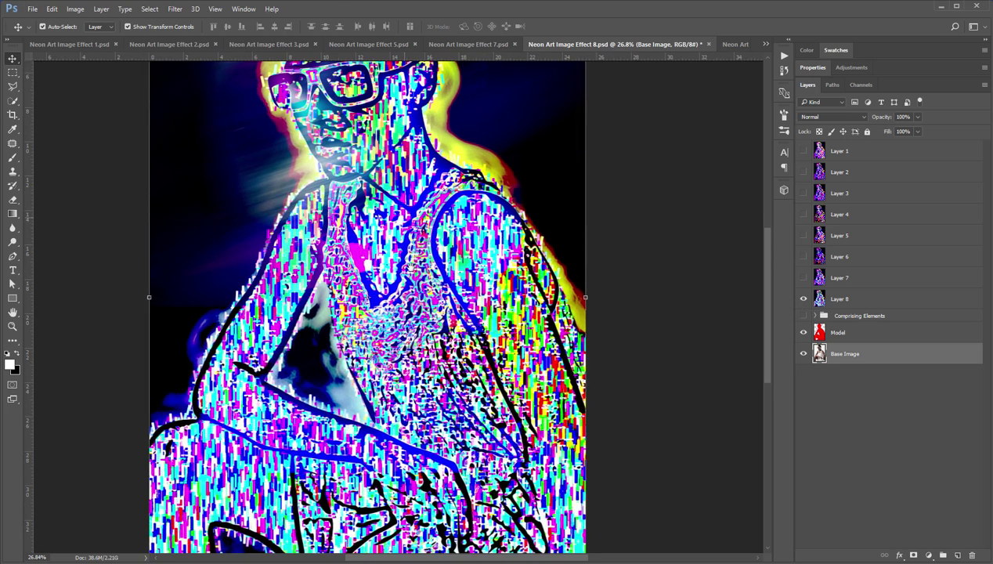
scroll(406, 286, up, 3)
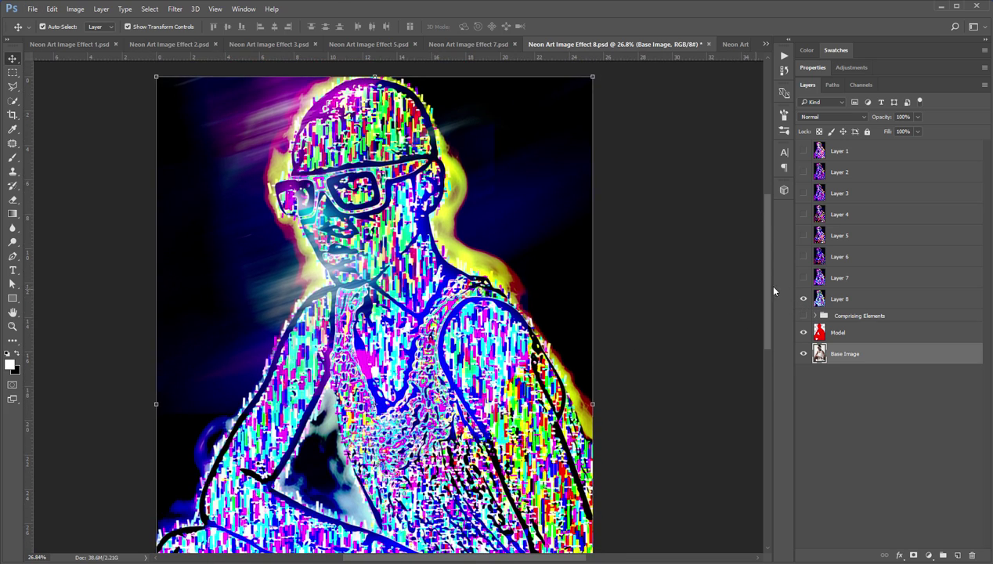
Compare Layer 7's red glow against Layer 8, leaving Layer 7 visible
click(803, 278)
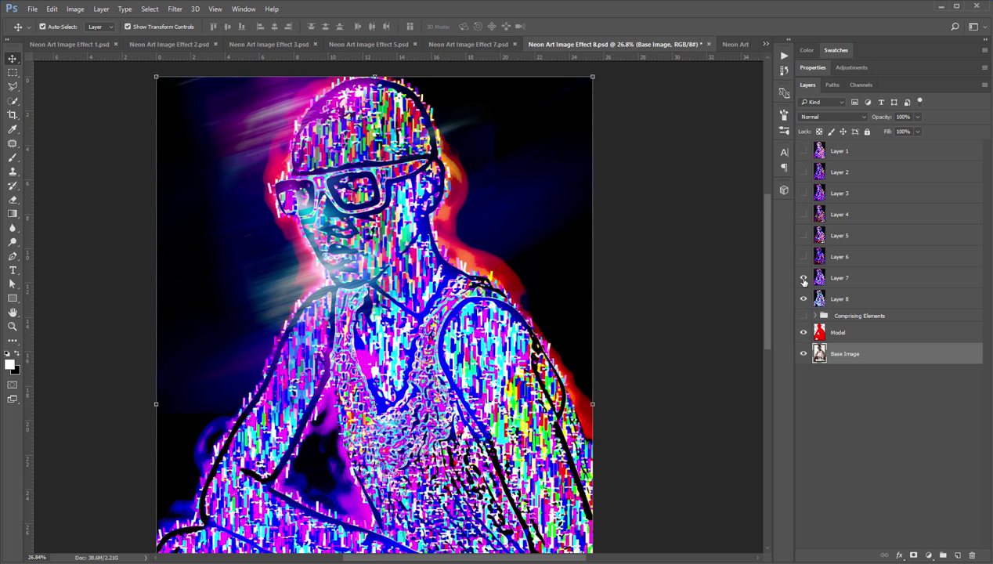
click(803, 278)
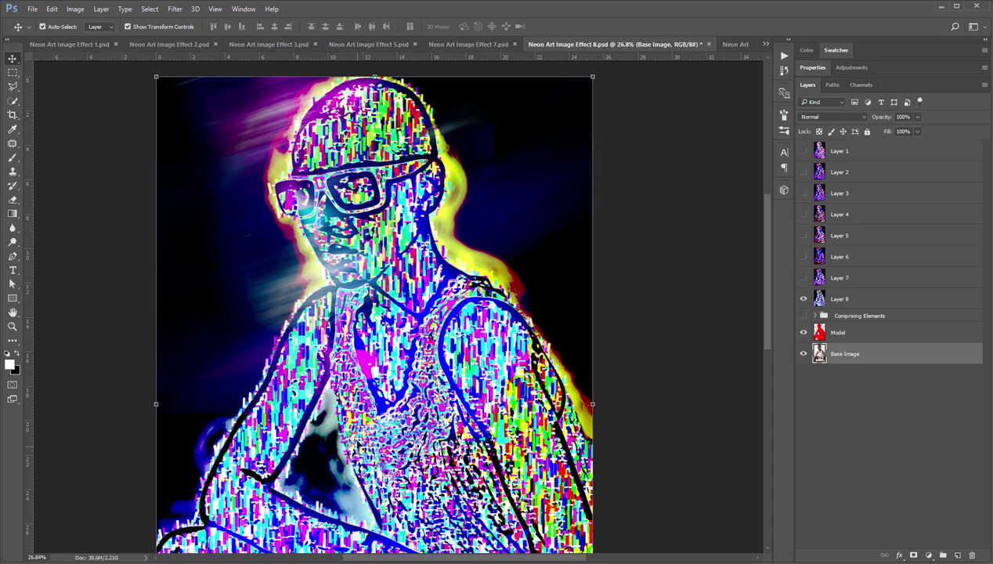
scroll(408, 306, down, 3)
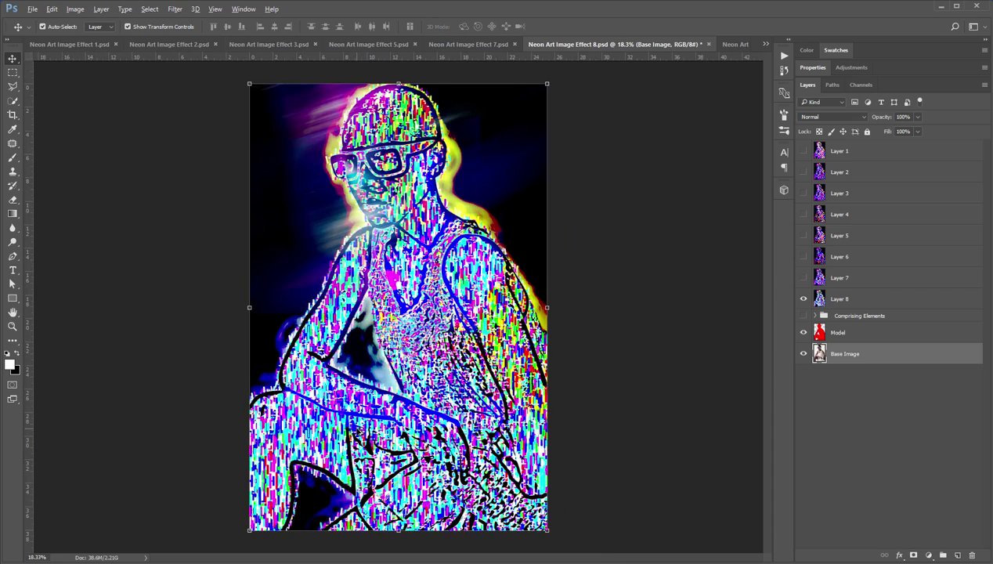
scroll(414, 273, up, 2)
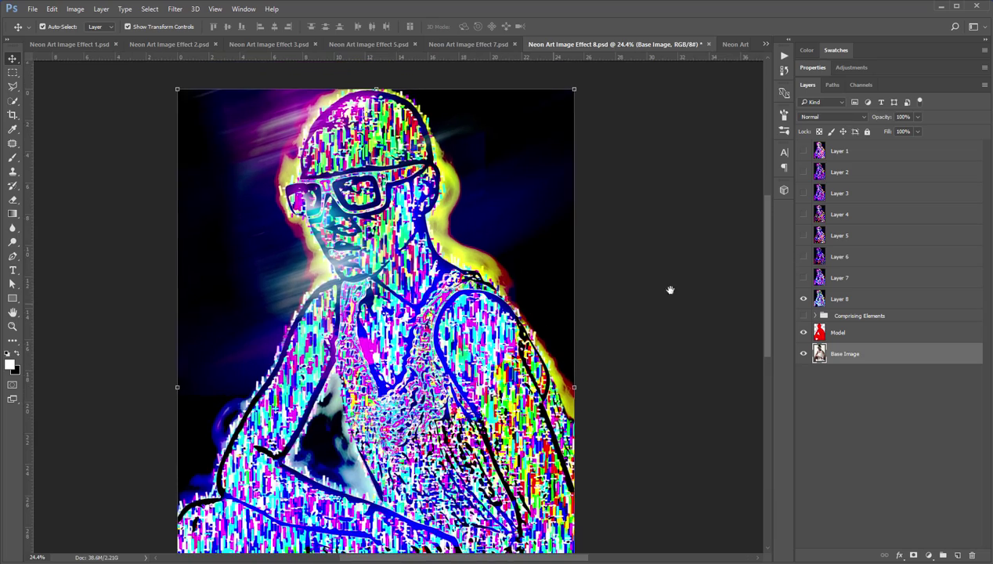
click(803, 277)
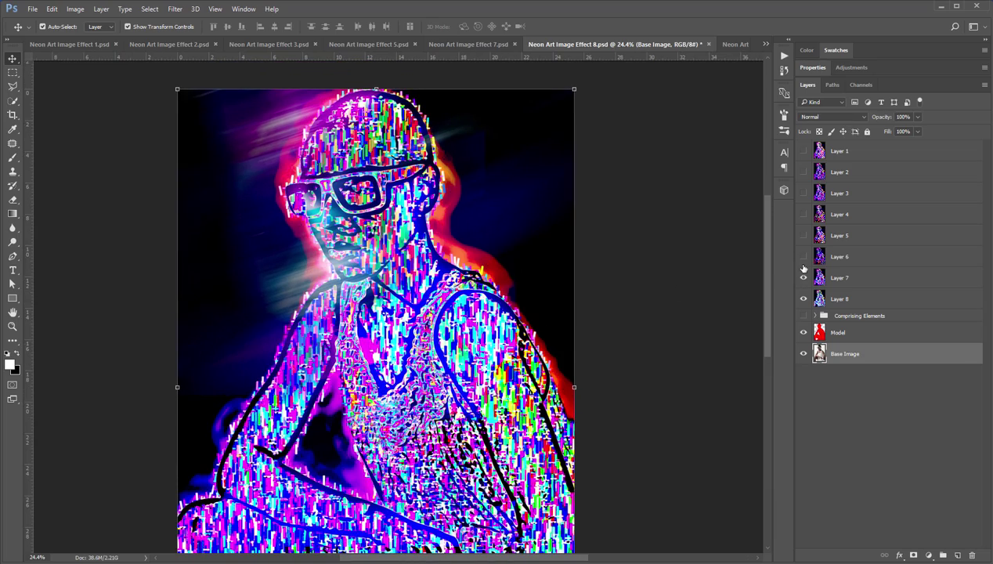
scroll(402, 285, up, 4)
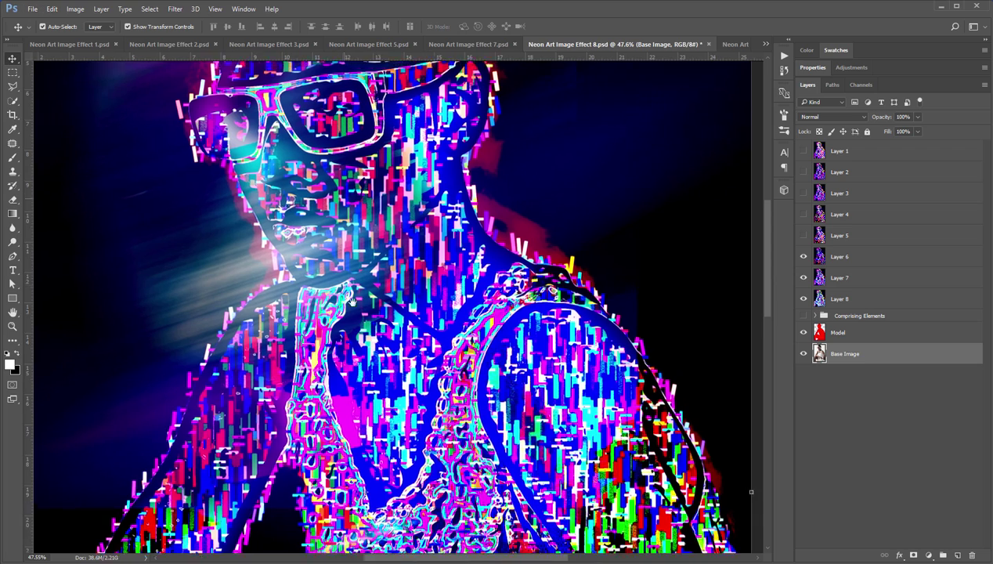
drag(352, 302, 375, 350)
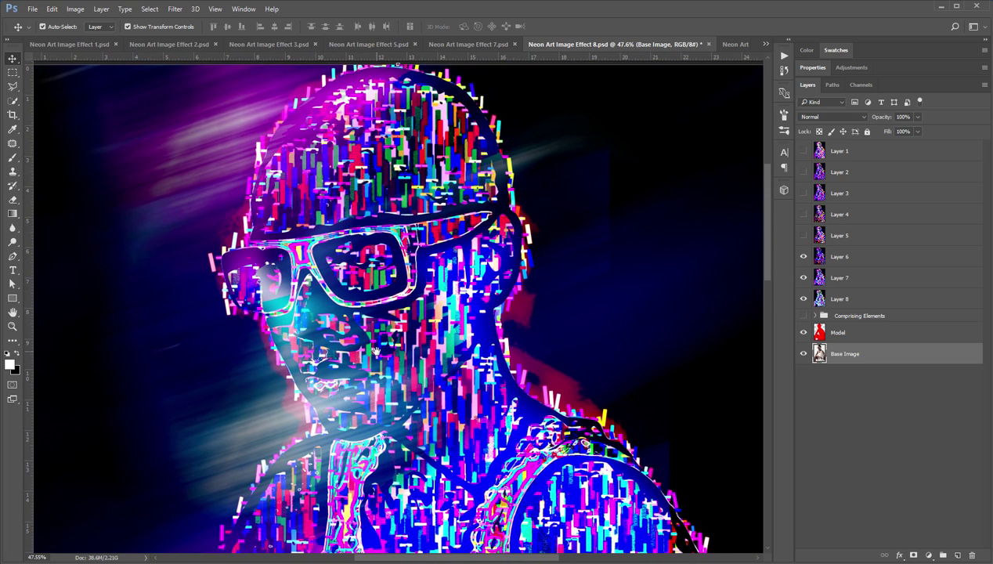
scroll(378, 361, down, 3)
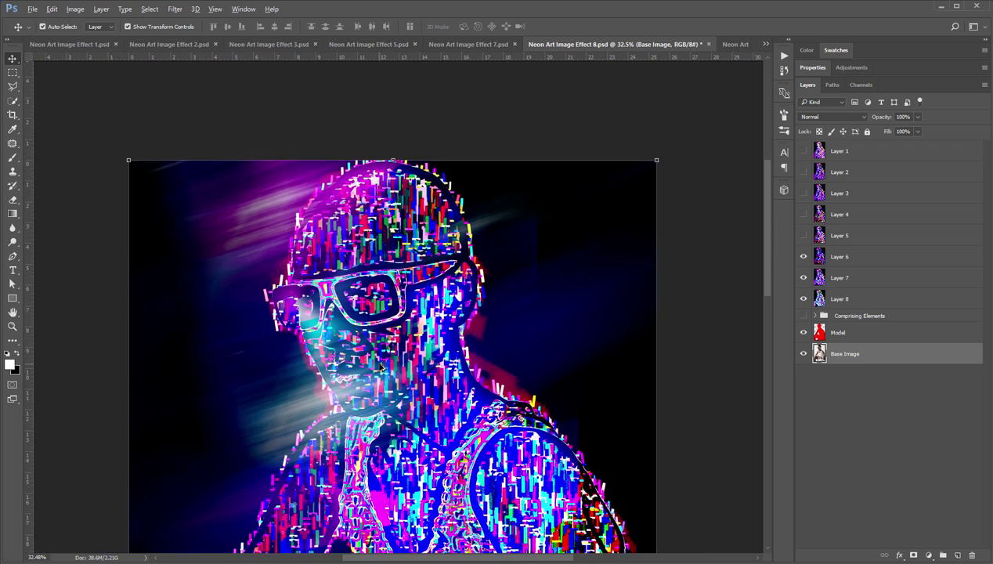
drag(421, 361, 409, 268)
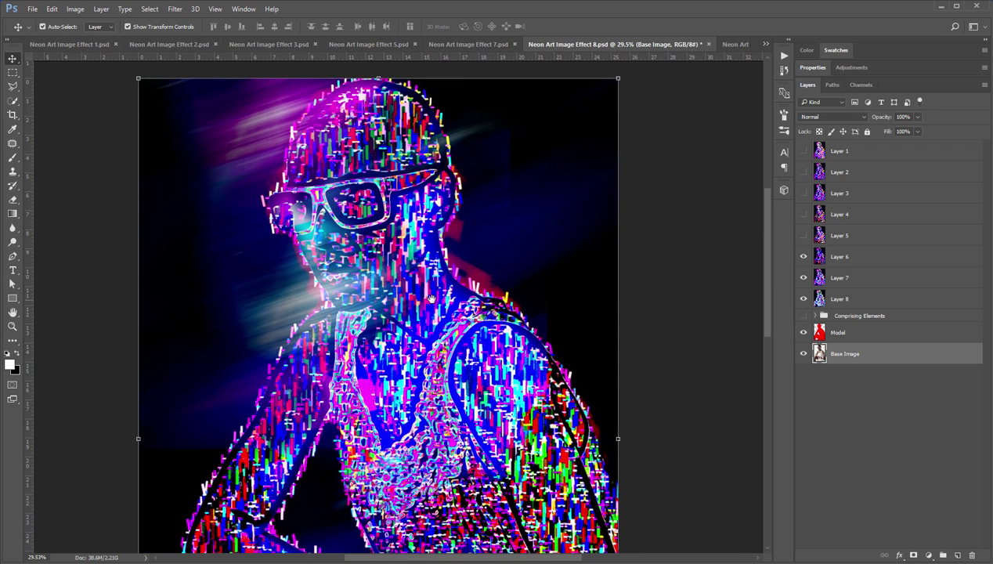
Add Layer 5's yellow neon outlines plus Layers 4 and 3 to the composite
click(803, 236)
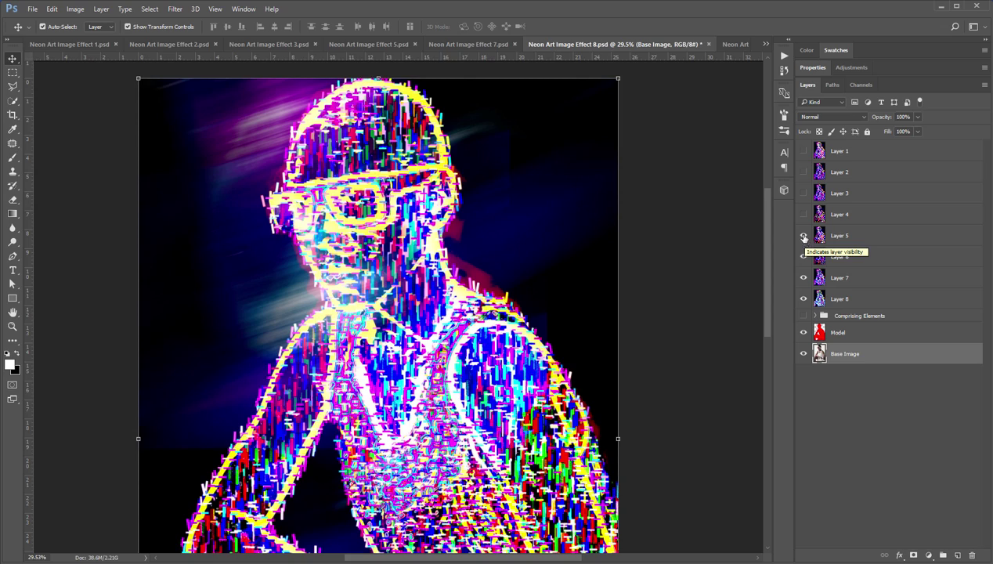
click(803, 215)
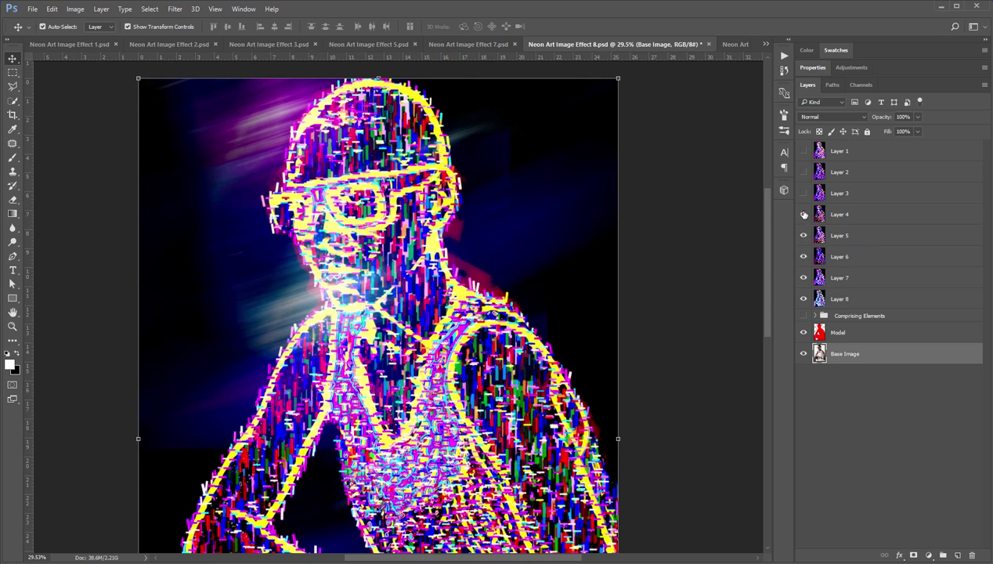
click(803, 194)
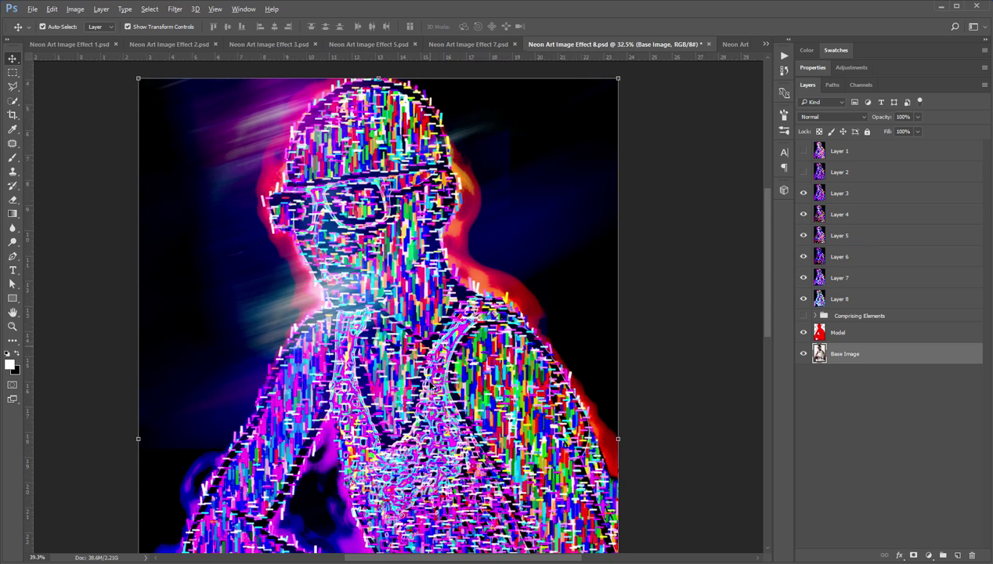
scroll(433, 386, up, 3)
scroll(407, 404, up, 6)
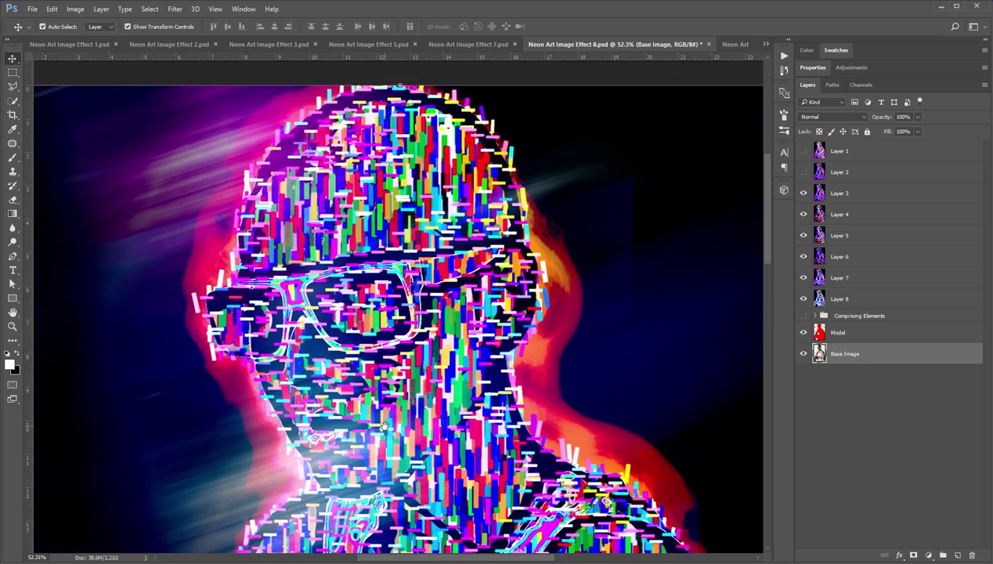
drag(384, 425, 383, 251)
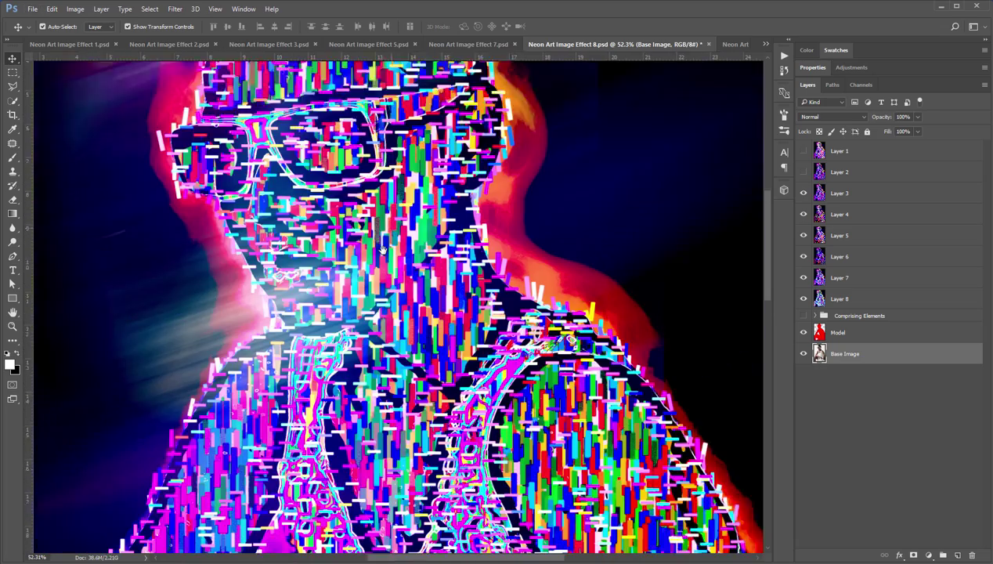
scroll(383, 251, down, 5)
scroll(433, 362, down, 4)
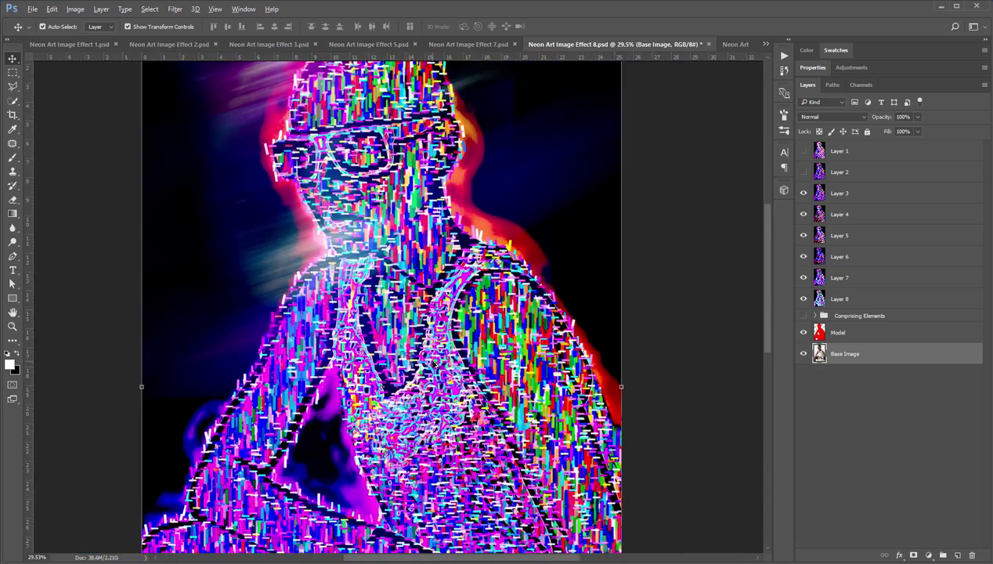
scroll(468, 184, down, 3)
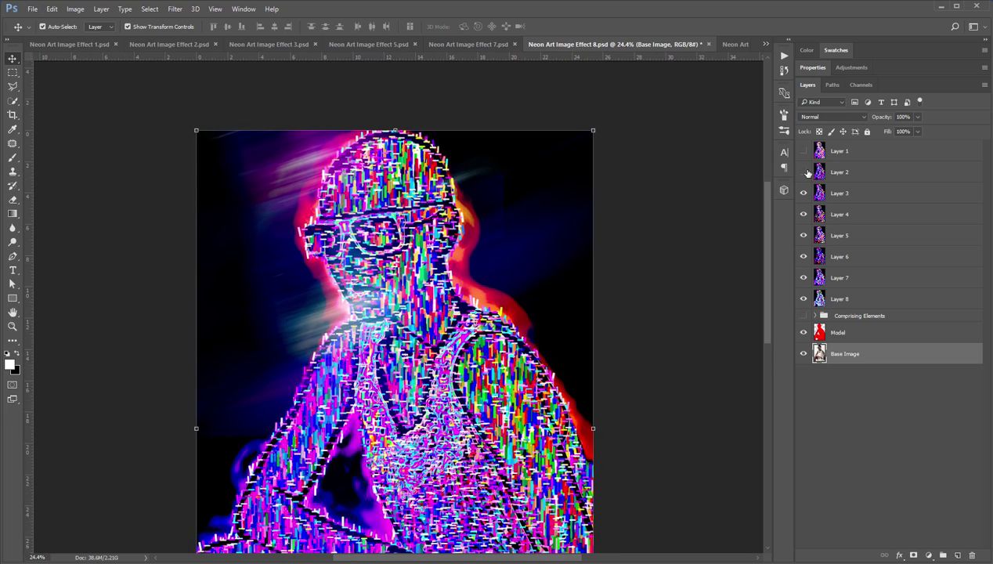
Show Layers 2 and 1, then bring up the other open documents
click(805, 173)
scroll(507, 332, up, 2)
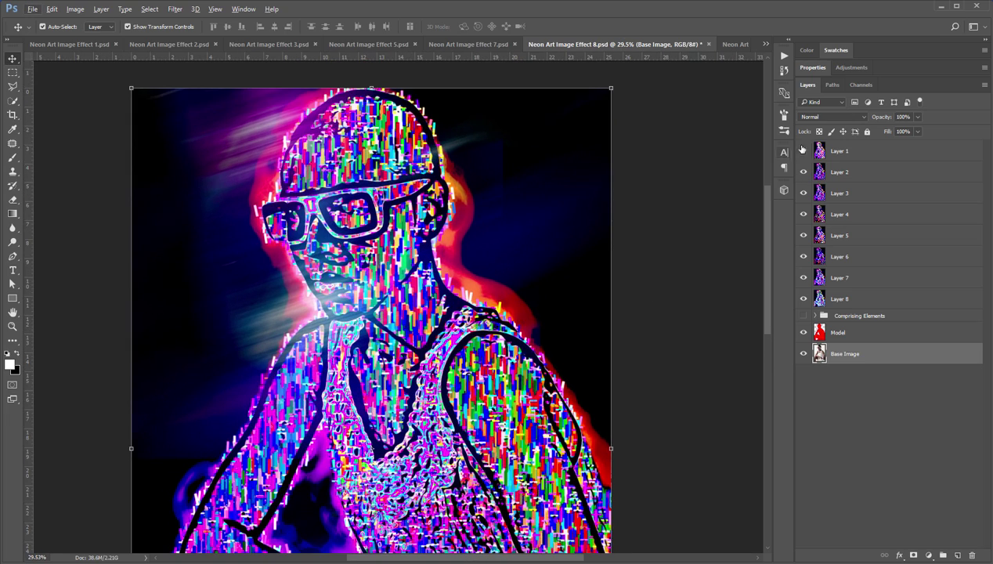
click(803, 151)
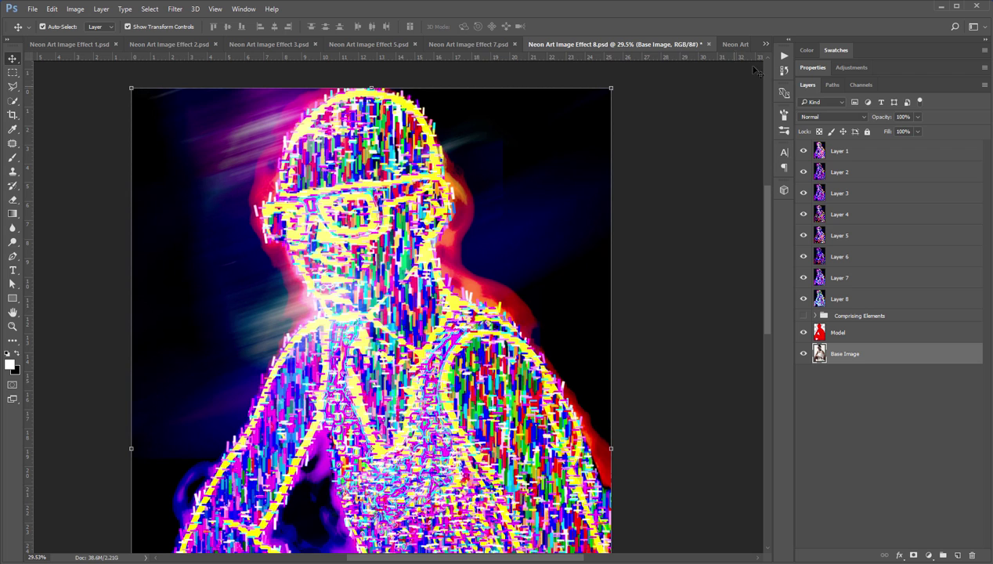
click(765, 44)
Bring up Neon Art Image Effect 9 fitted on screen, with the upper 2760 layer shown and active
click(789, 118)
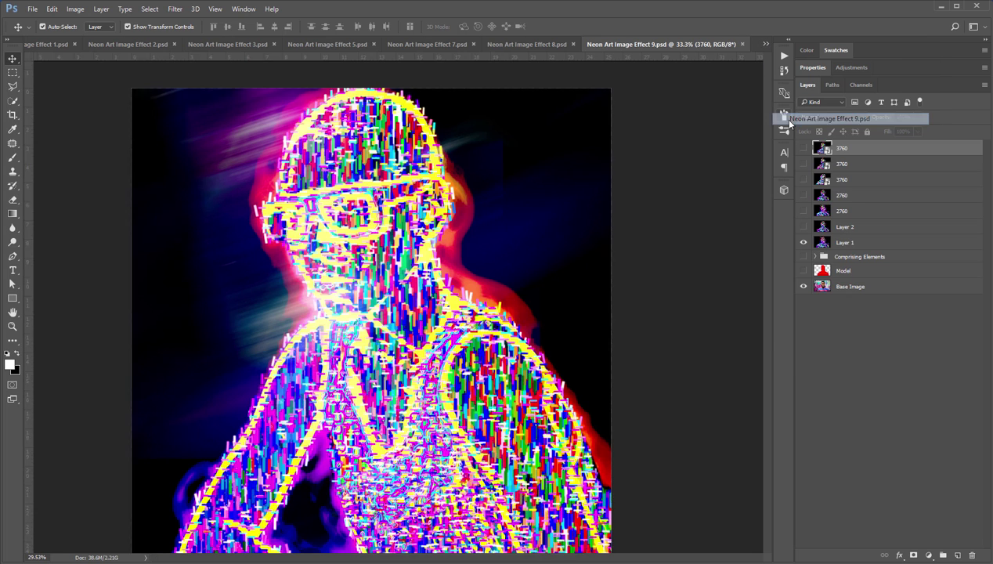
key(ctrl+0)
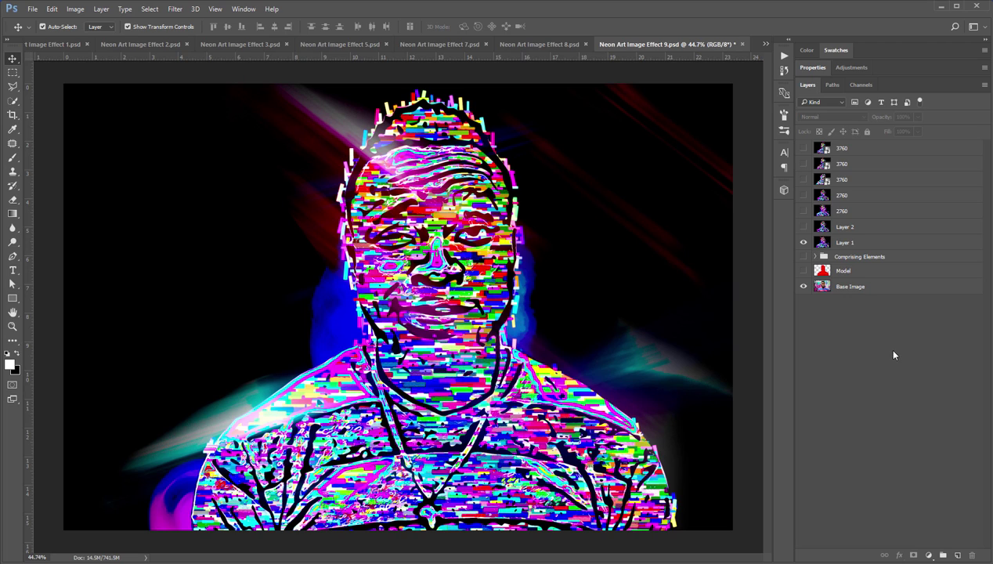
click(804, 196)
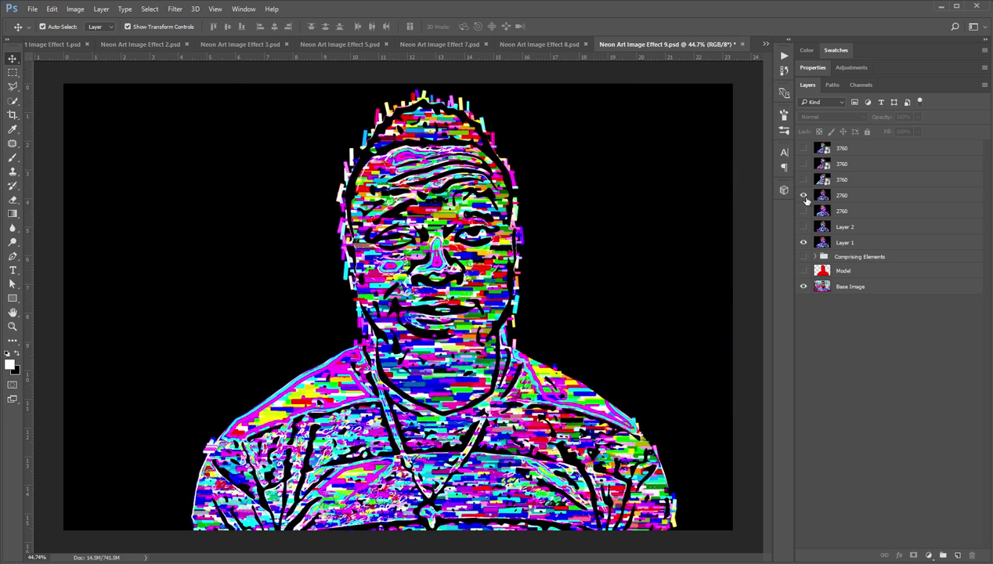
click(844, 200)
scroll(485, 270, up, 2)
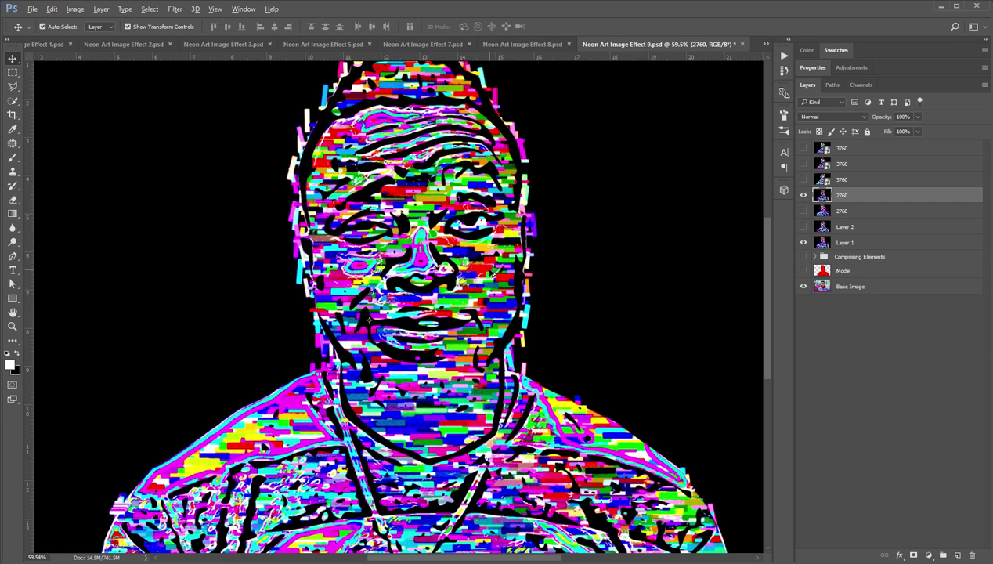
Compare the top 3760 layer toggled on and off, then hide the upper 2760 layer
click(862, 150)
click(804, 149)
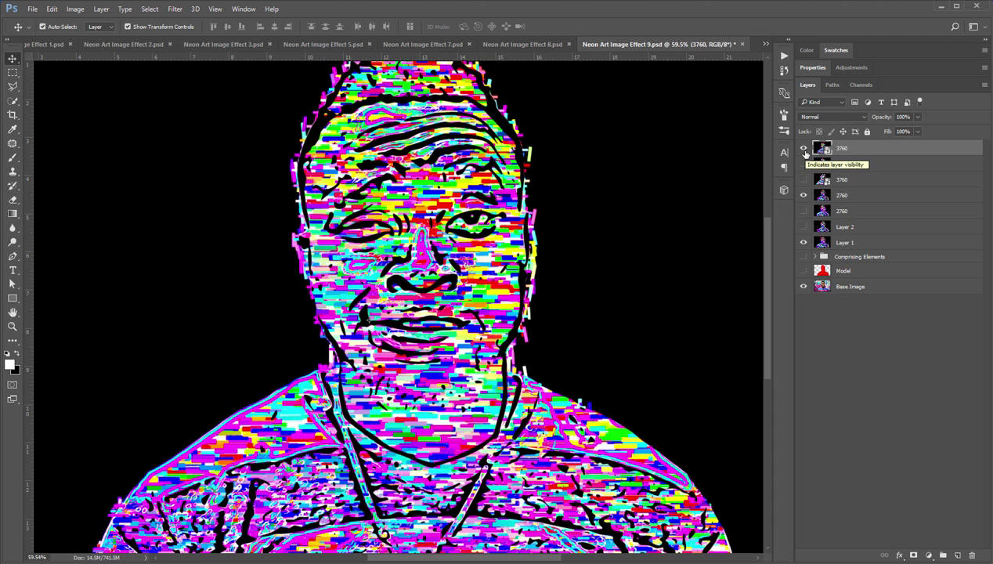
scroll(442, 287, up, 4)
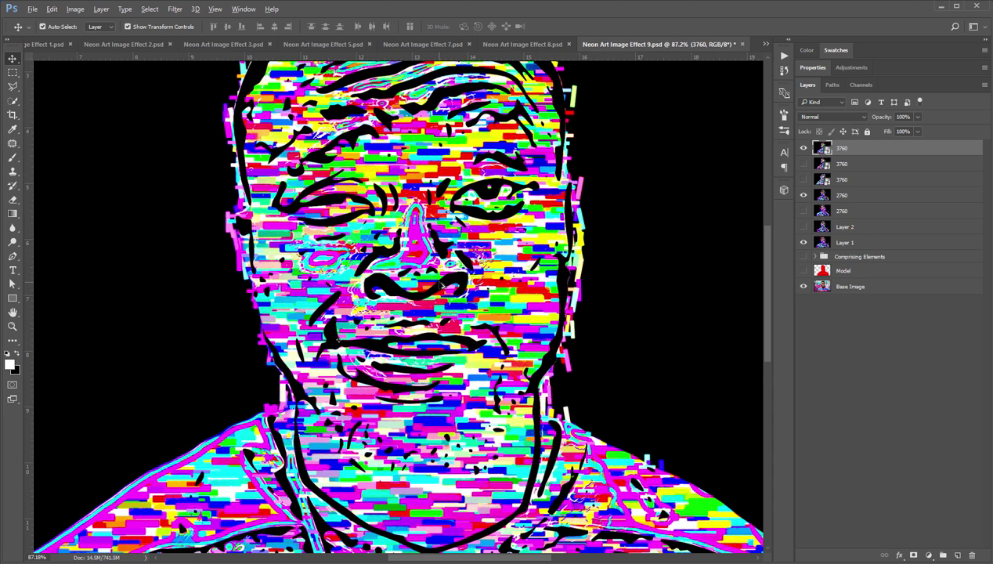
click(804, 149)
click(804, 149)
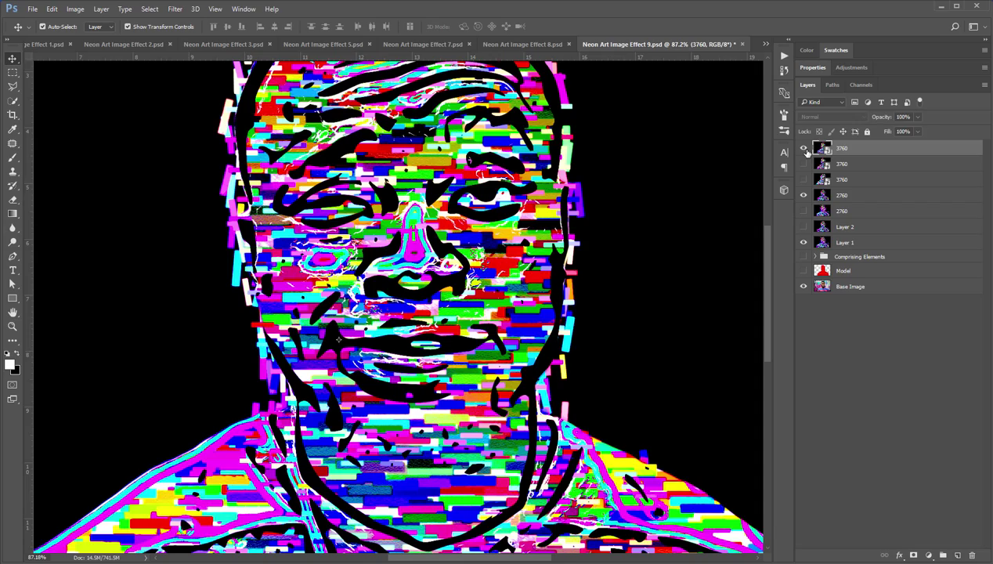
click(804, 149)
scroll(660, 305, down, 5)
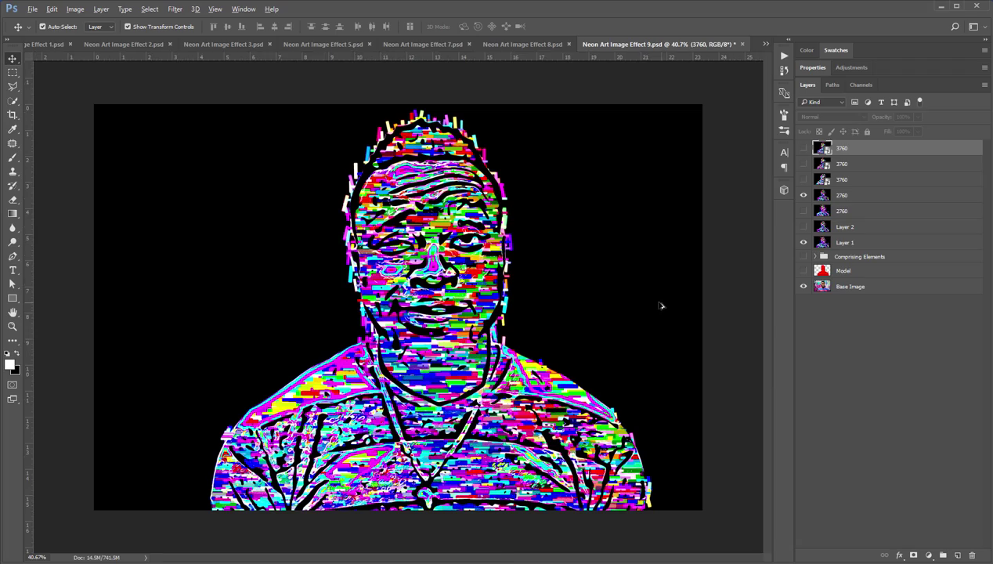
click(803, 195)
Hide the effect layers, select Base Image, then show the red Model and Layer 1's portrait
click(803, 243)
click(803, 256)
click(836, 287)
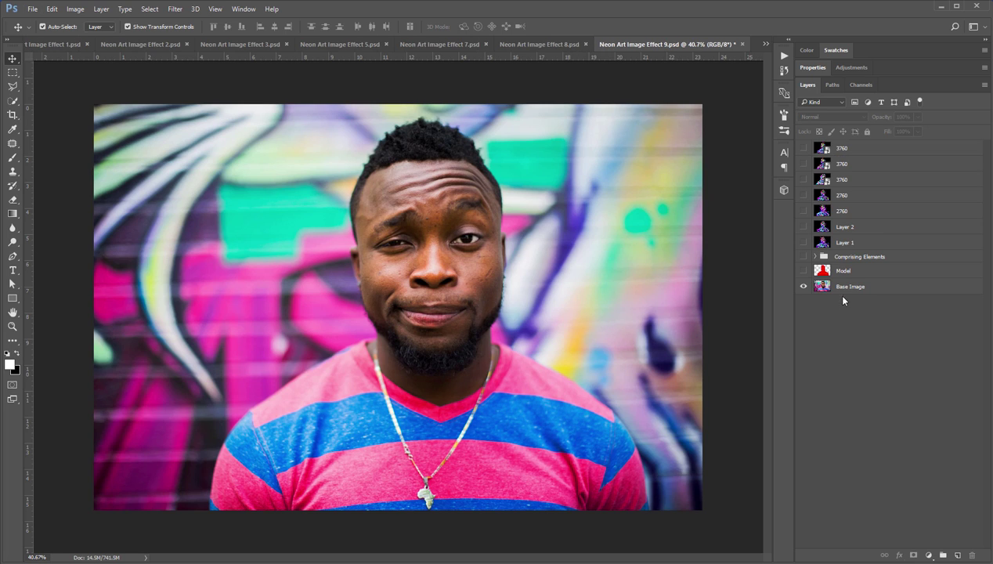
click(803, 271)
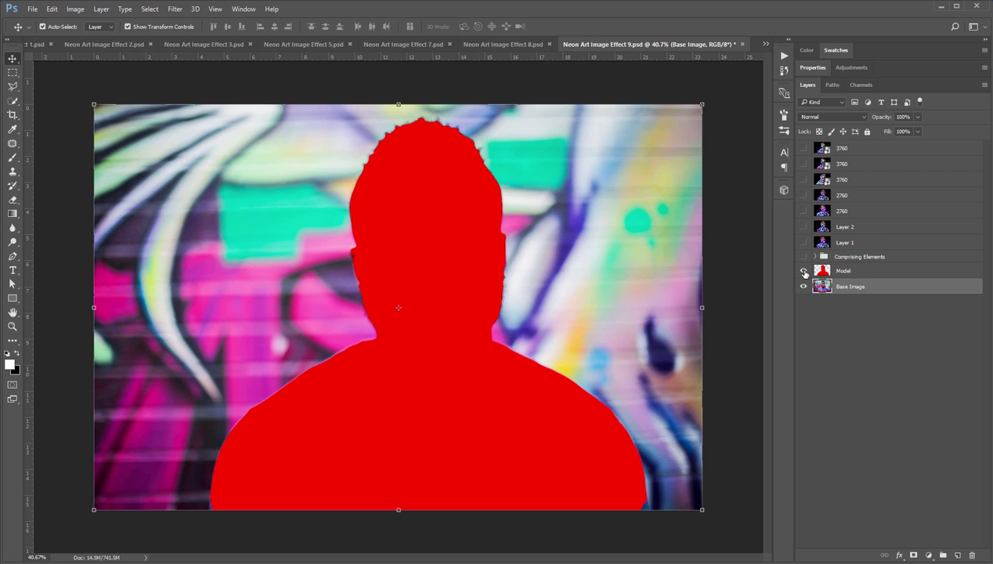
click(804, 243)
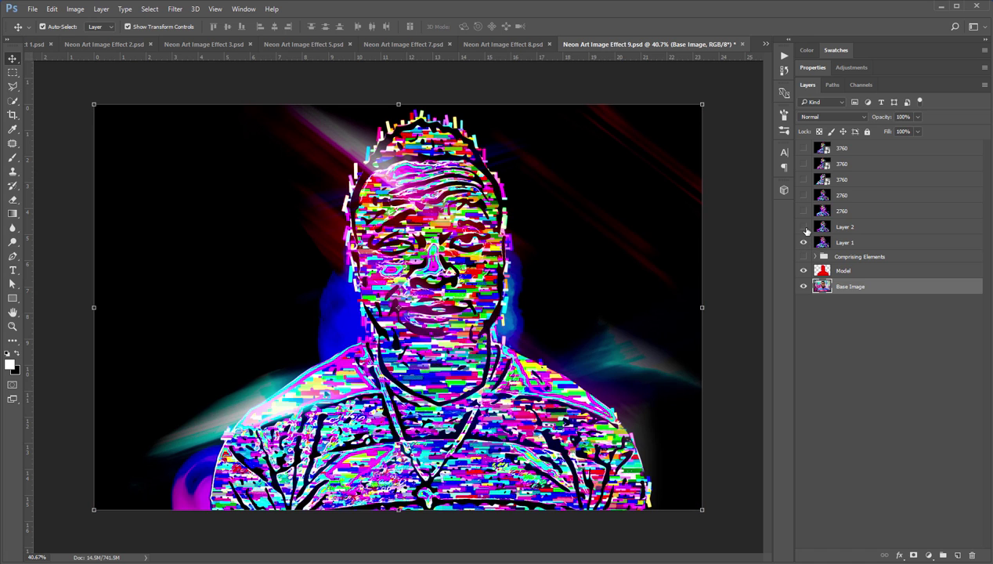
Reveal Layer 2, both 2760 layers, and the lowest, middle and top 3760 glitch layers
click(804, 227)
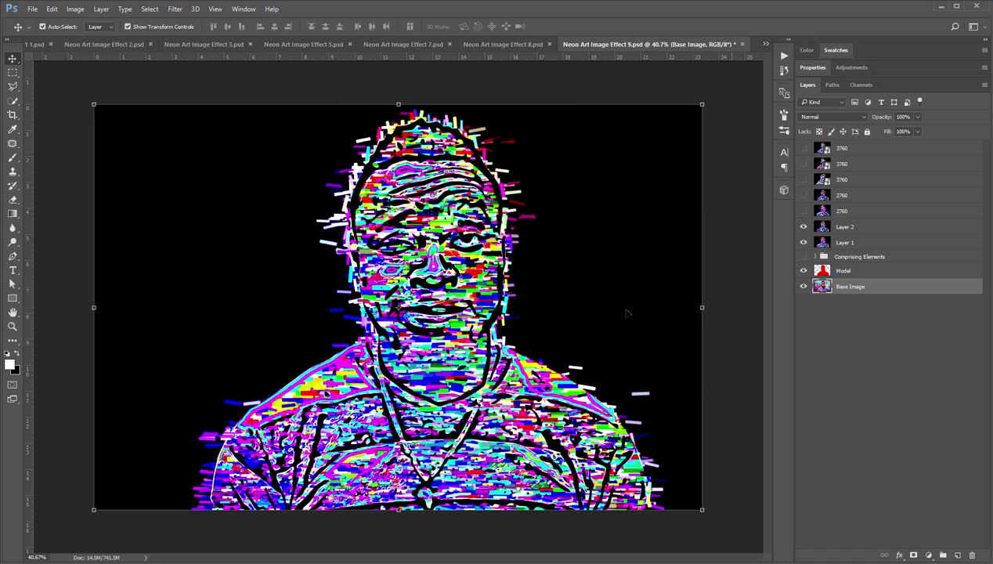
scroll(548, 351, up, 2)
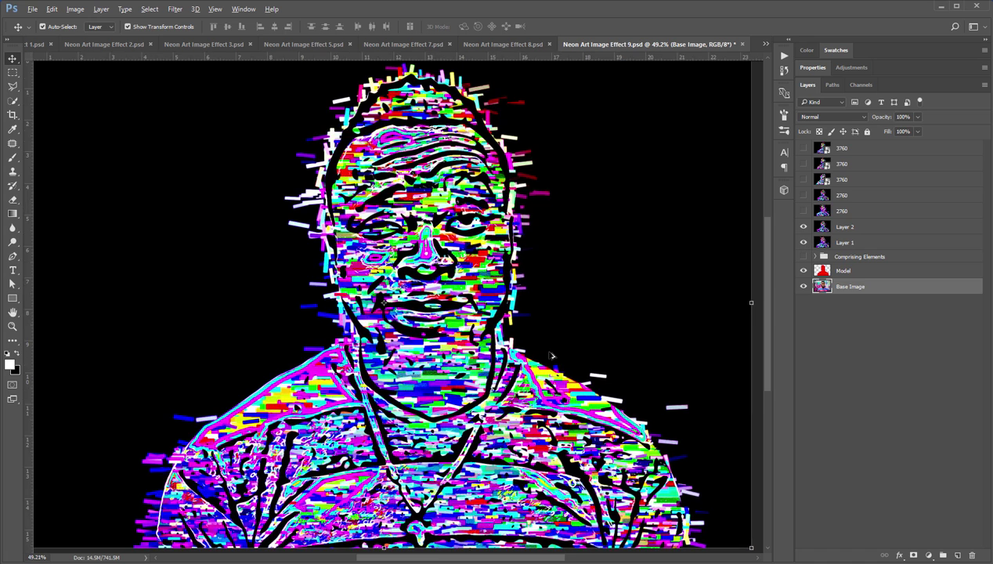
click(804, 212)
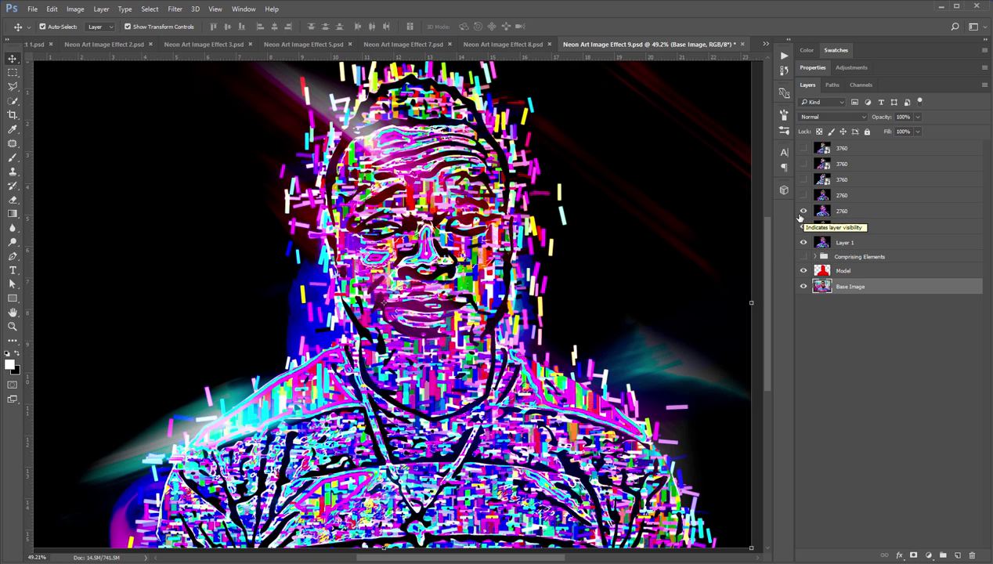
click(803, 200)
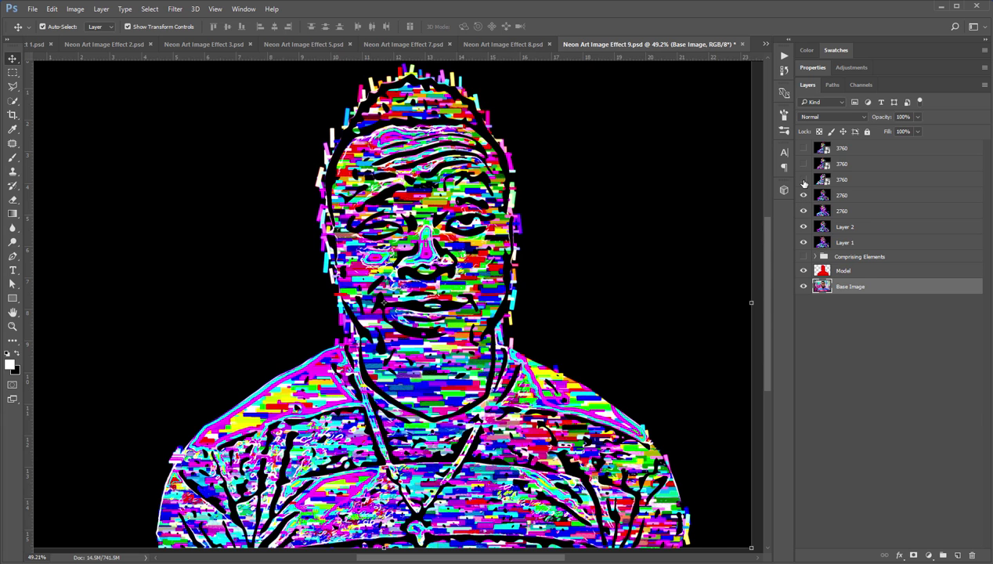
click(803, 180)
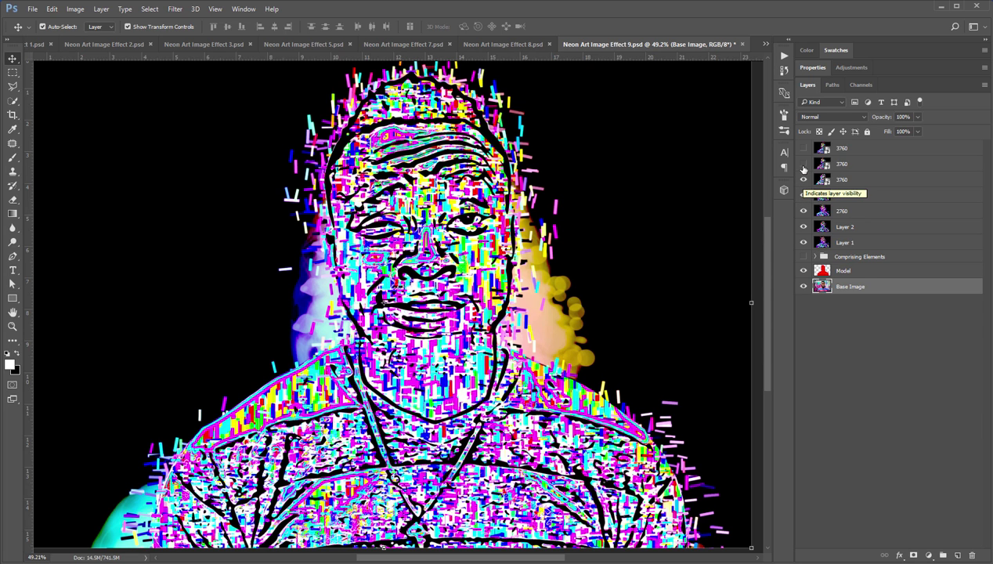
click(803, 166)
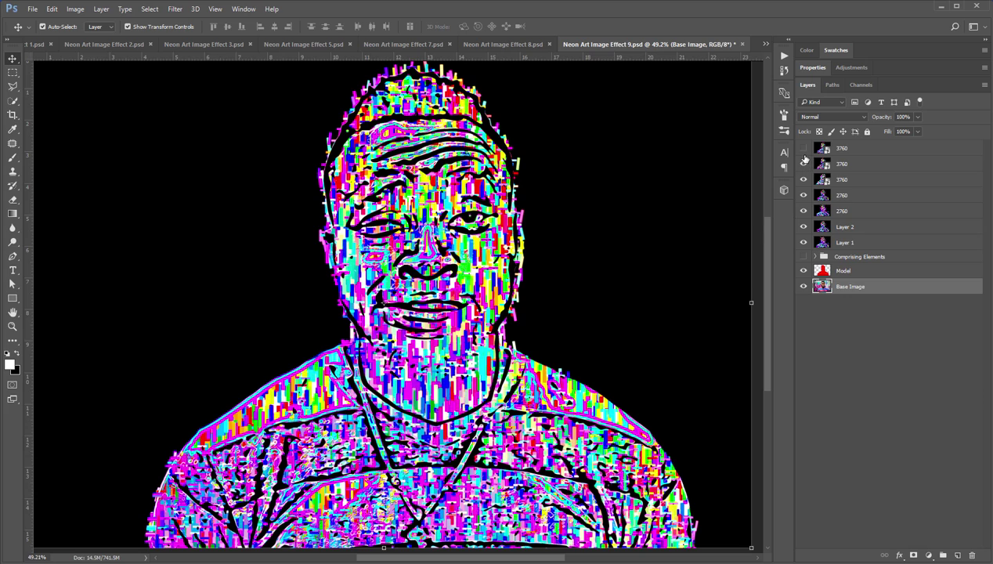
click(803, 149)
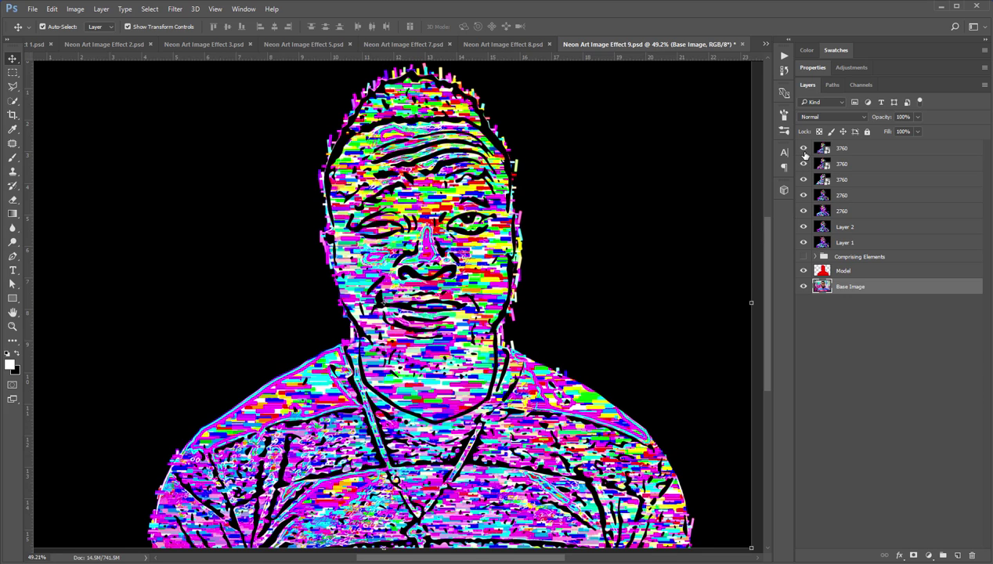
click(764, 45)
Switch to Neon Art Image Effect 4, hide Layer 4 and show the red Model silhouette
click(830, 131)
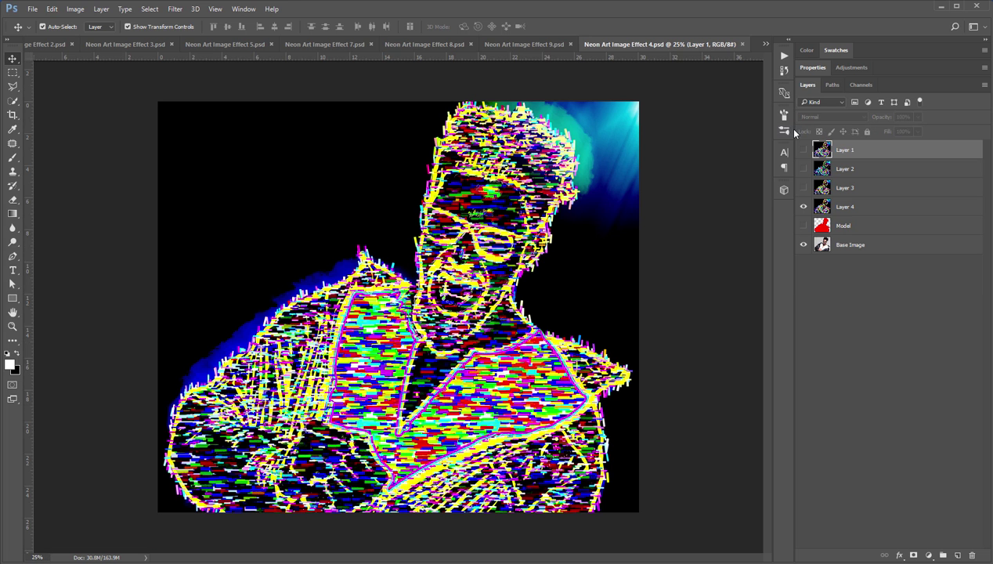
scroll(537, 302, up, 2)
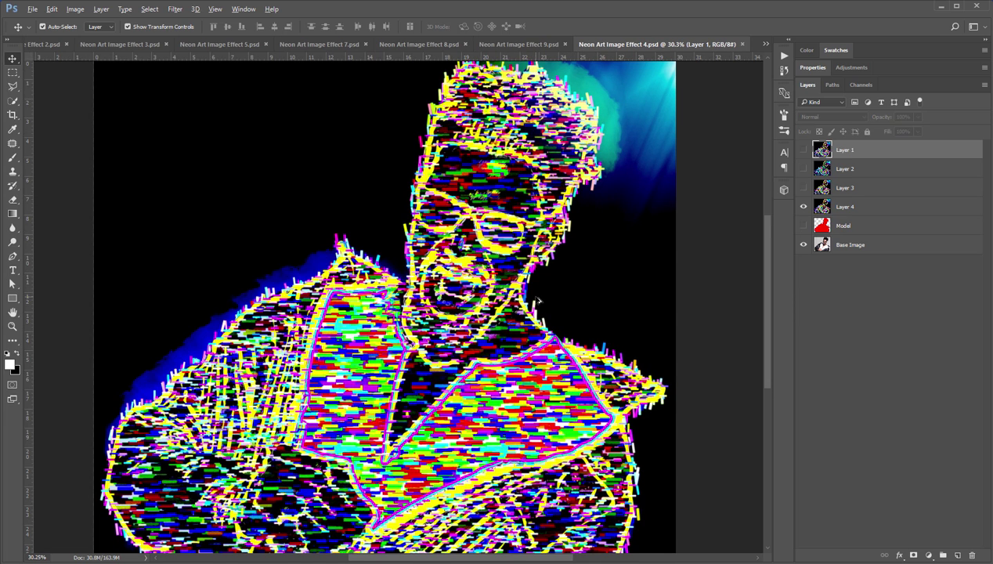
click(804, 207)
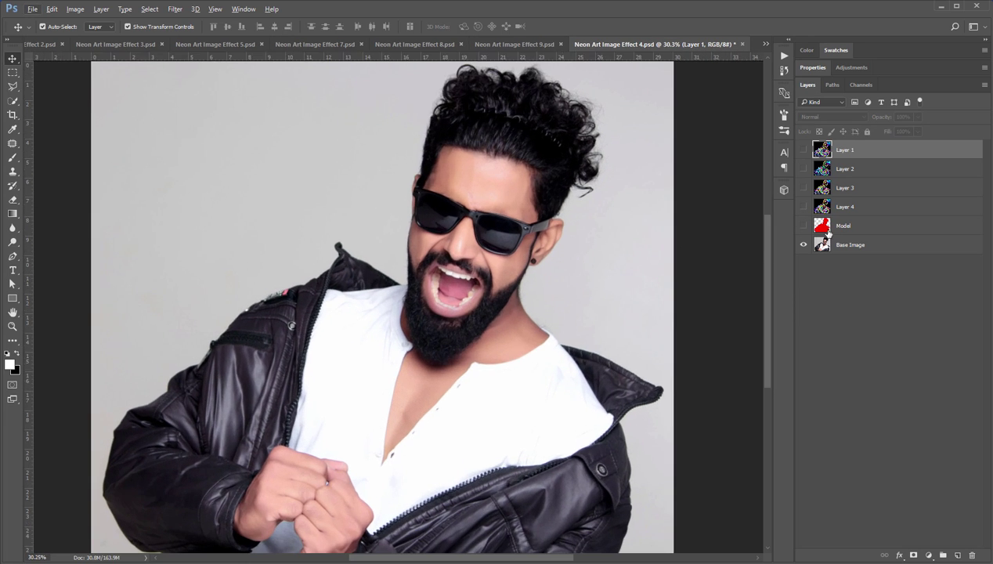
click(803, 226)
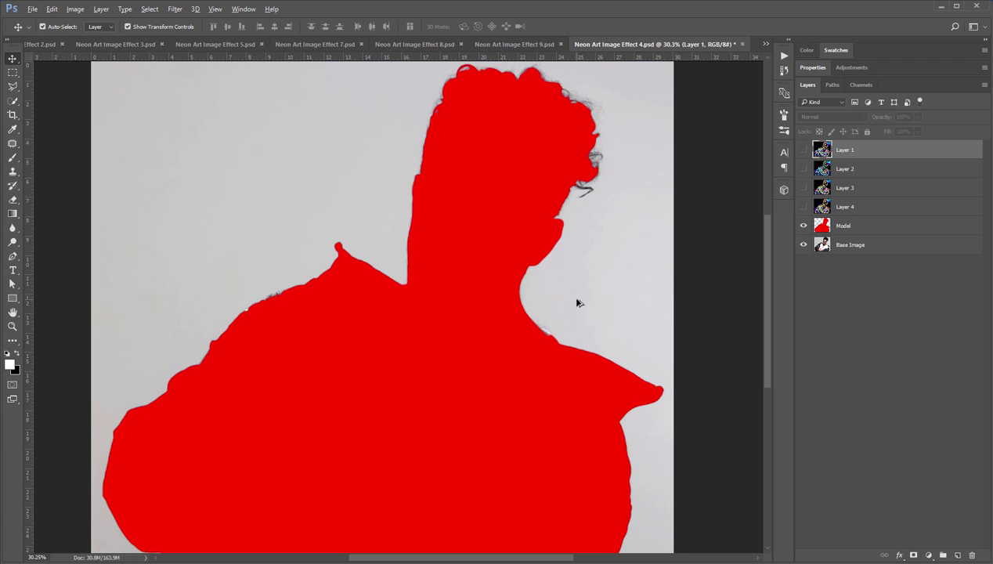
scroll(576, 299, down, 1)
Turn Layers 4, 3, 2 and 1 back on and fit the image to the window
click(803, 207)
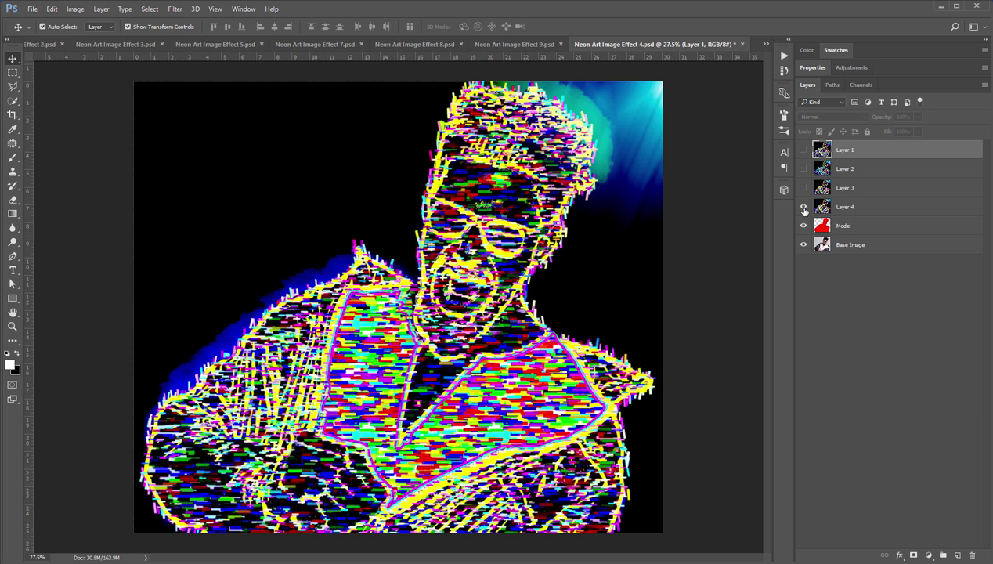
scroll(589, 294, up, 1)
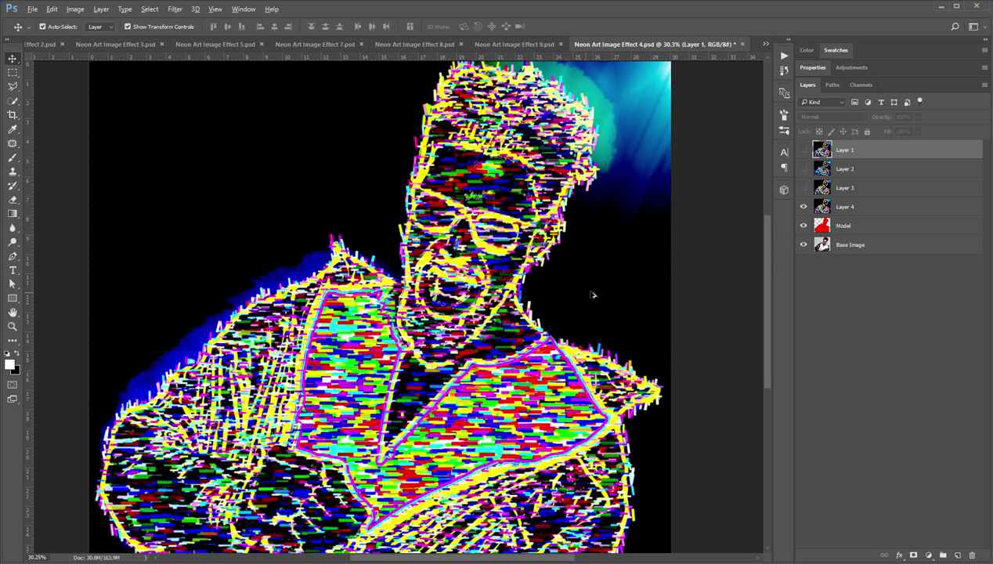
click(803, 189)
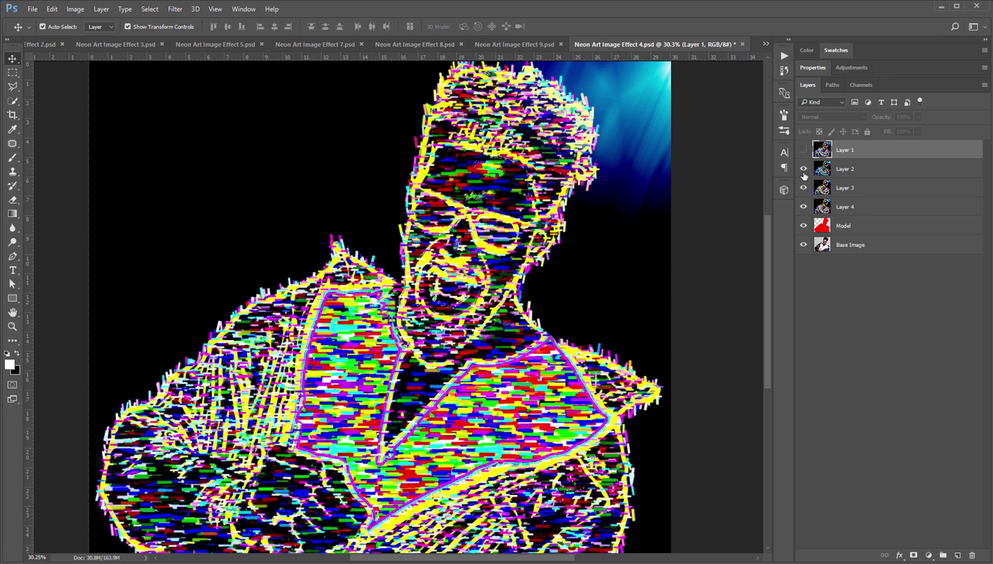
click(803, 169)
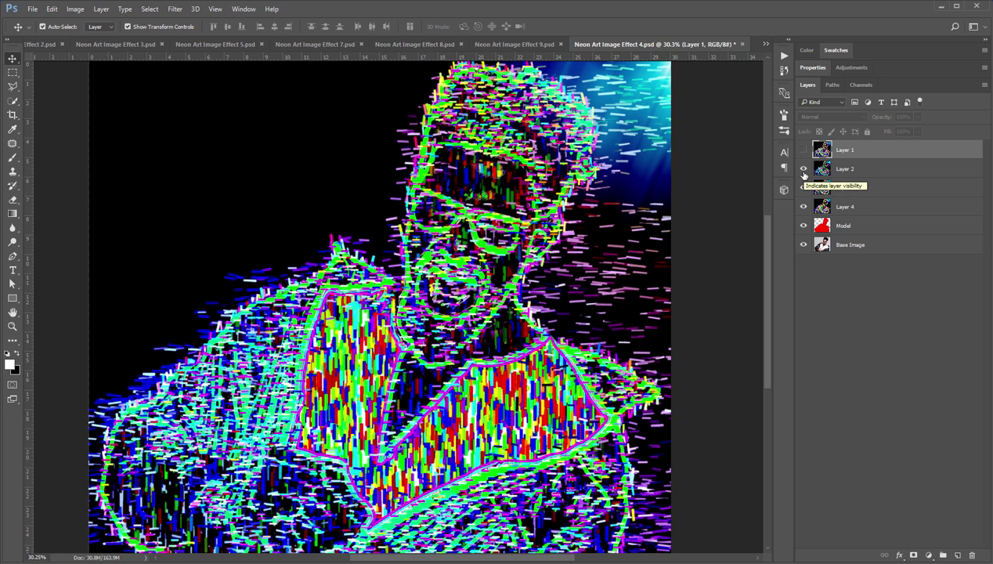
click(803, 150)
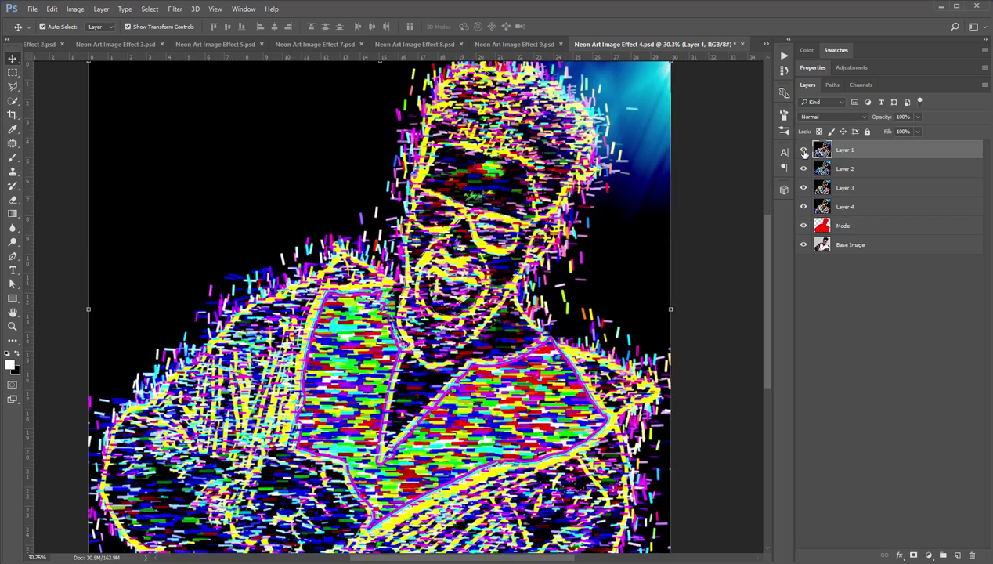
key(ctrl+0)
Zoom and pan to inspect the face, show the rulers, and fit the image again
scroll(438, 247, up, 4)
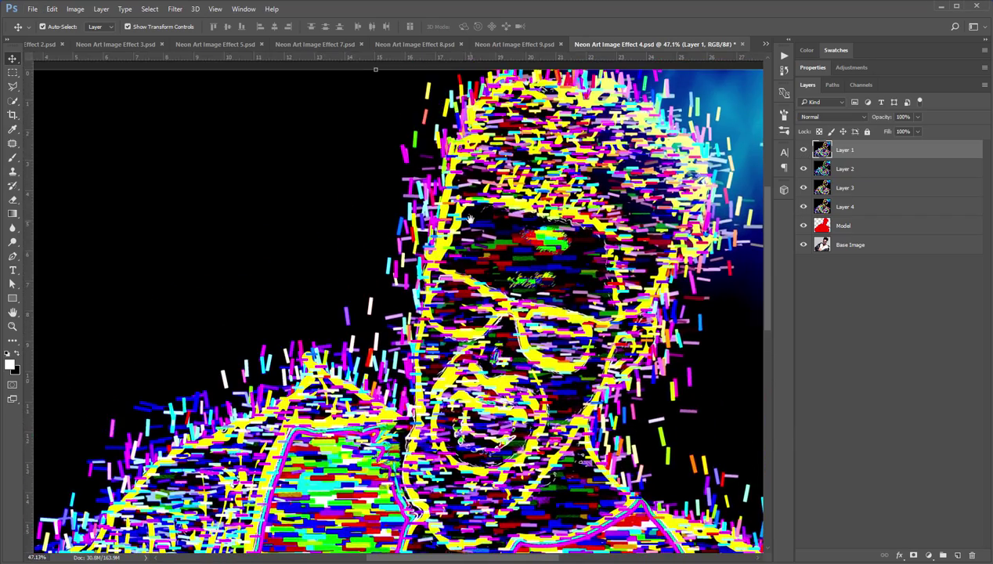
drag(523, 192, 539, 209)
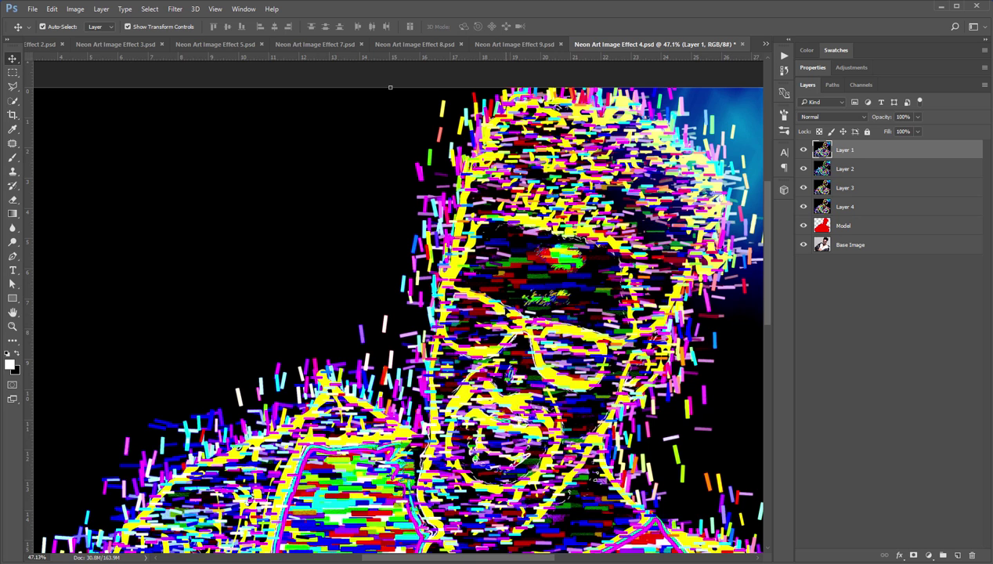
scroll(498, 337, down, 2)
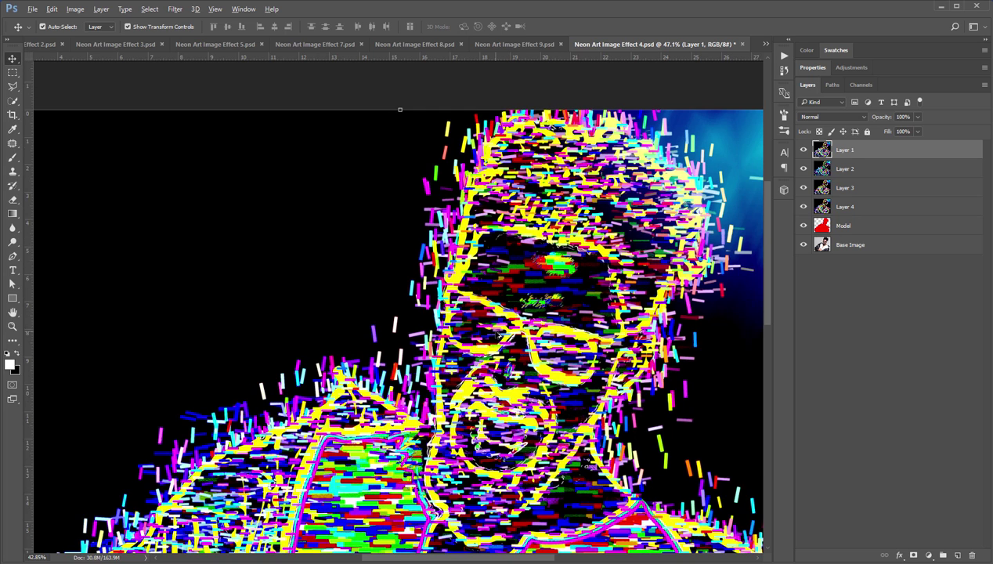
scroll(498, 337, down, 3)
scroll(494, 334, up, 3)
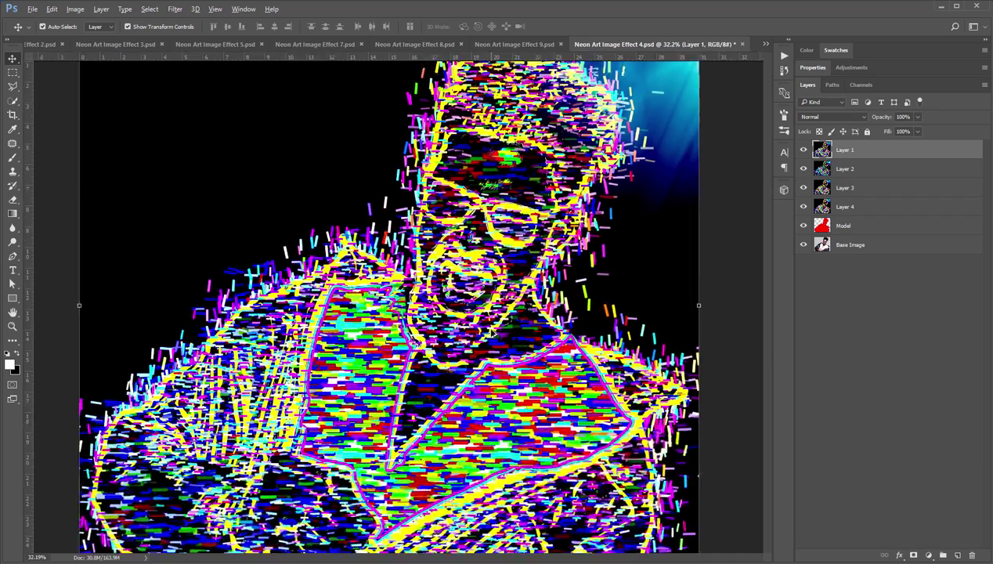
scroll(491, 331, up, 4)
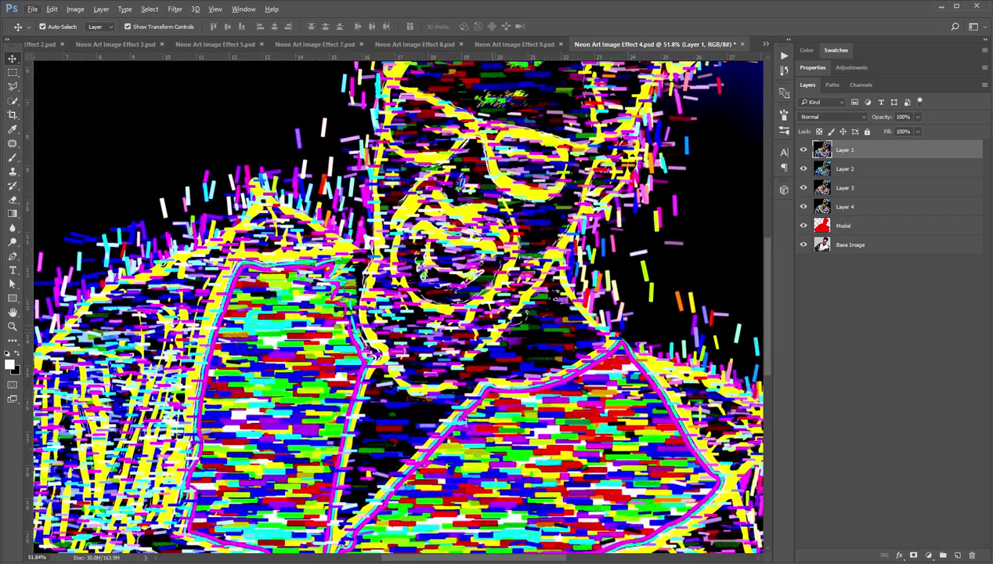
scroll(462, 313, up, 4)
scroll(462, 313, left, 3)
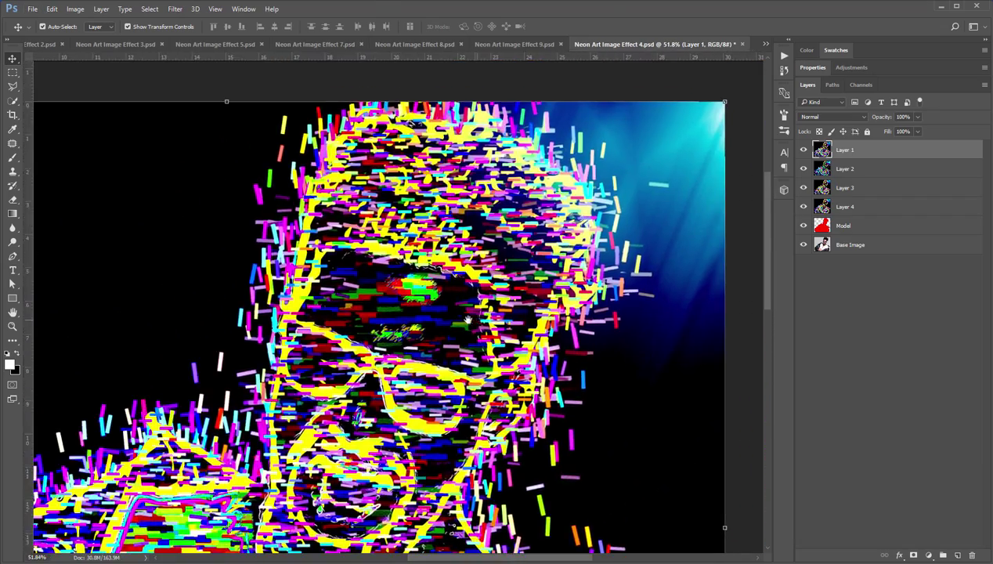
scroll(522, 270, down, 5)
scroll(523, 270, left, 3)
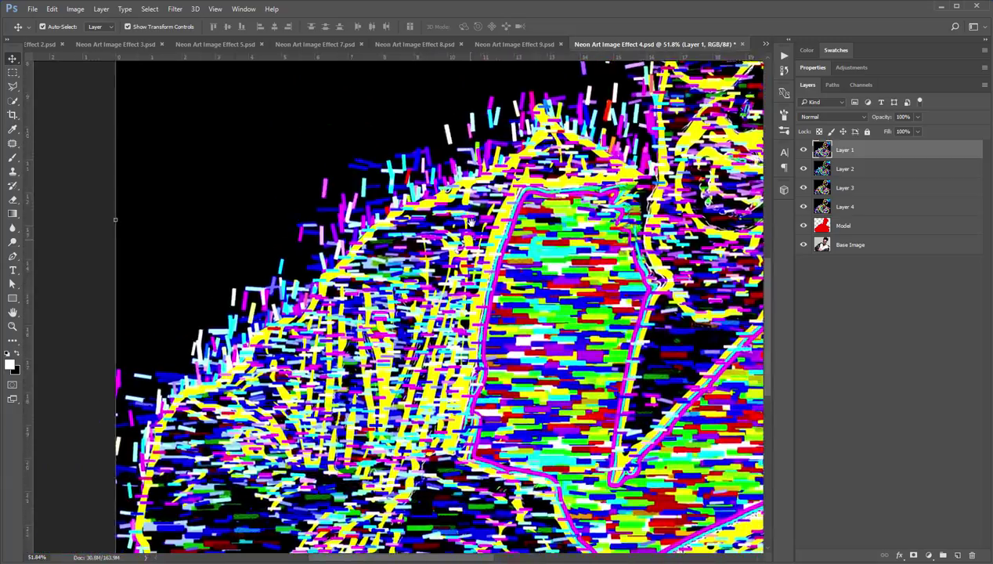
scroll(536, 306, right, 3)
scroll(486, 305, up, 5)
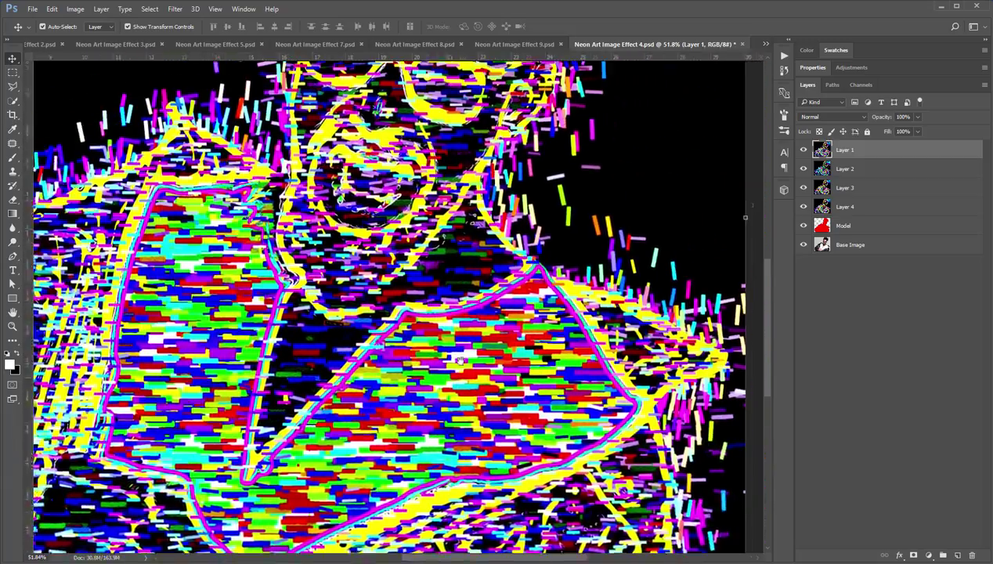
key(ctrl+r)
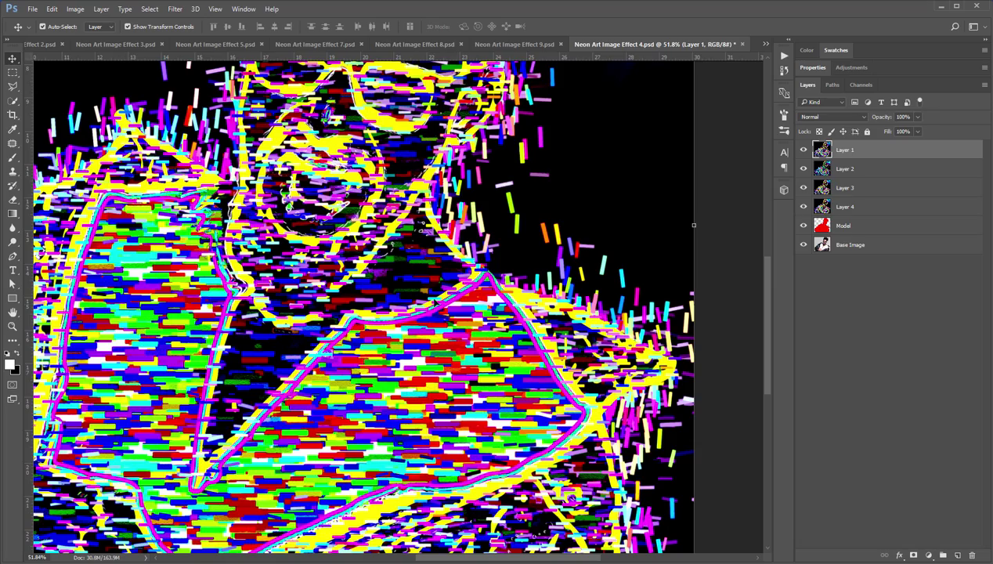
key(ctrl+0)
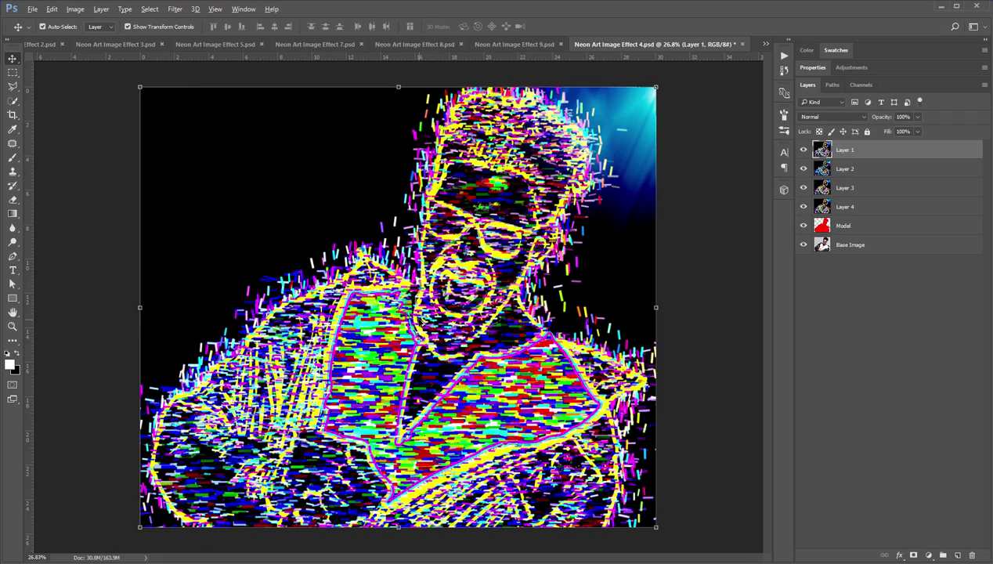
scroll(420, 319, up, 1)
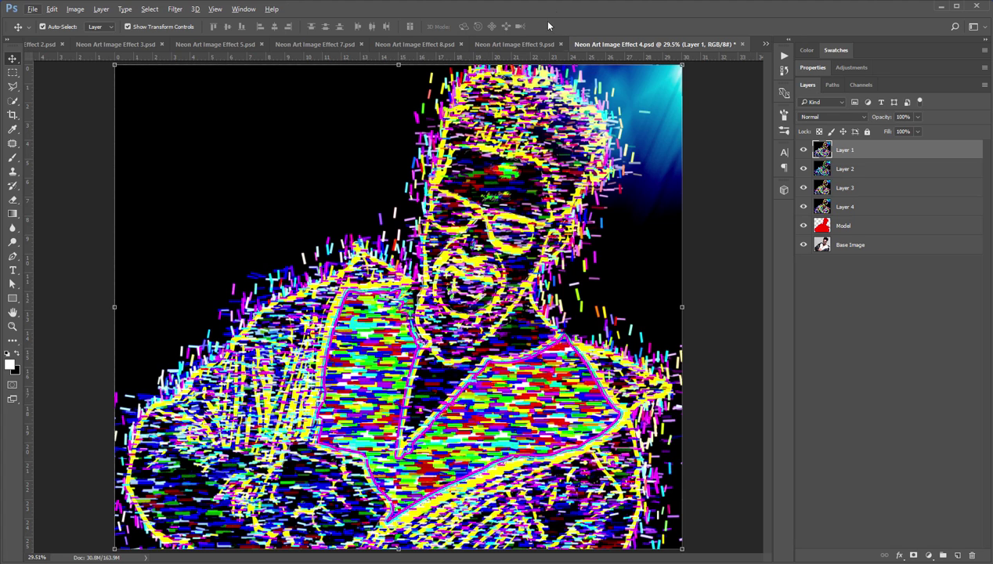
click(764, 45)
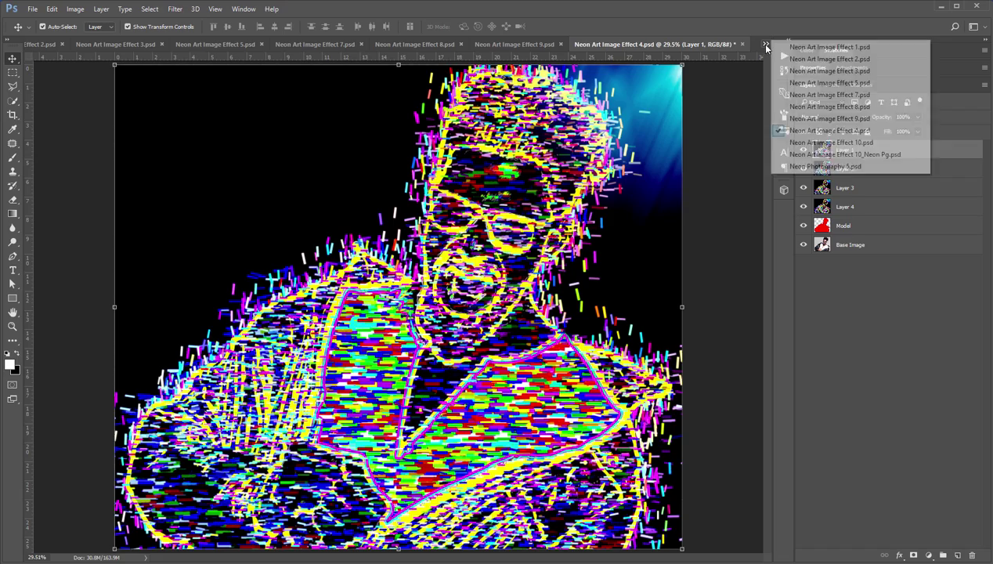
Look through Neon Art Image Effect 10, 8 and 4 before settling on Effect 10
click(785, 146)
scroll(394, 297, up, 2)
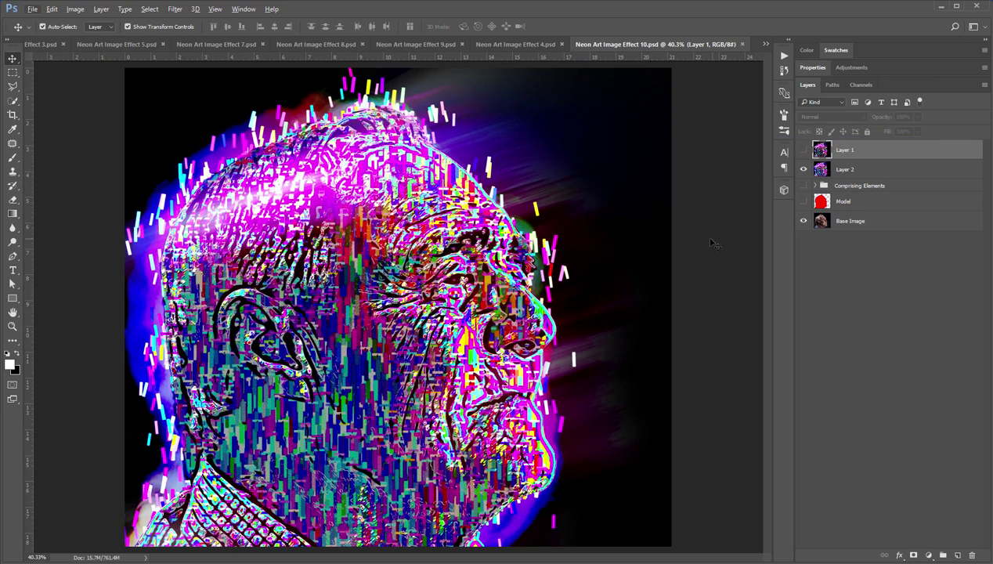
scroll(330, 355, up, 2)
scroll(330, 355, down, 3)
scroll(330, 355, up, 3)
scroll(330, 355, down, 2)
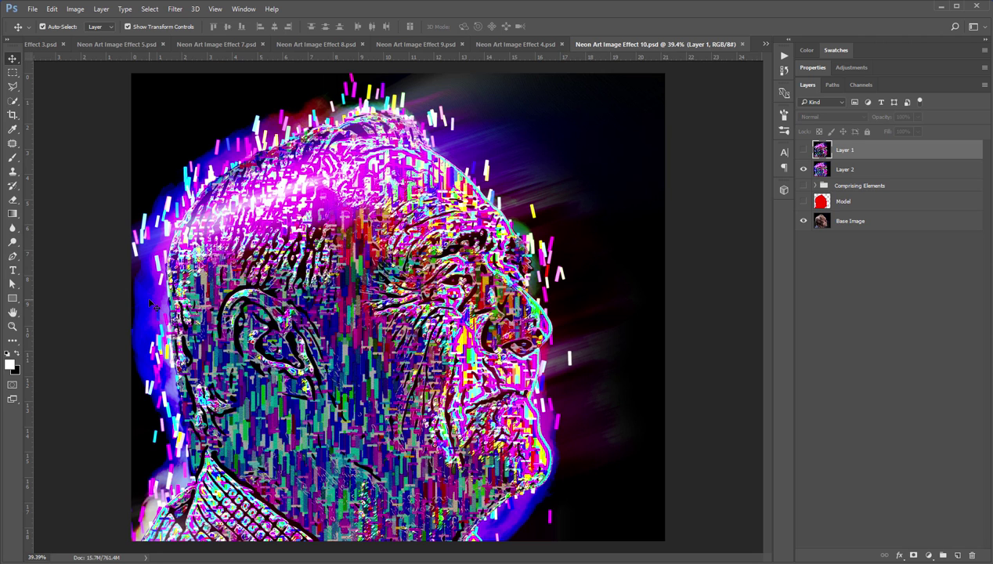
click(315, 43)
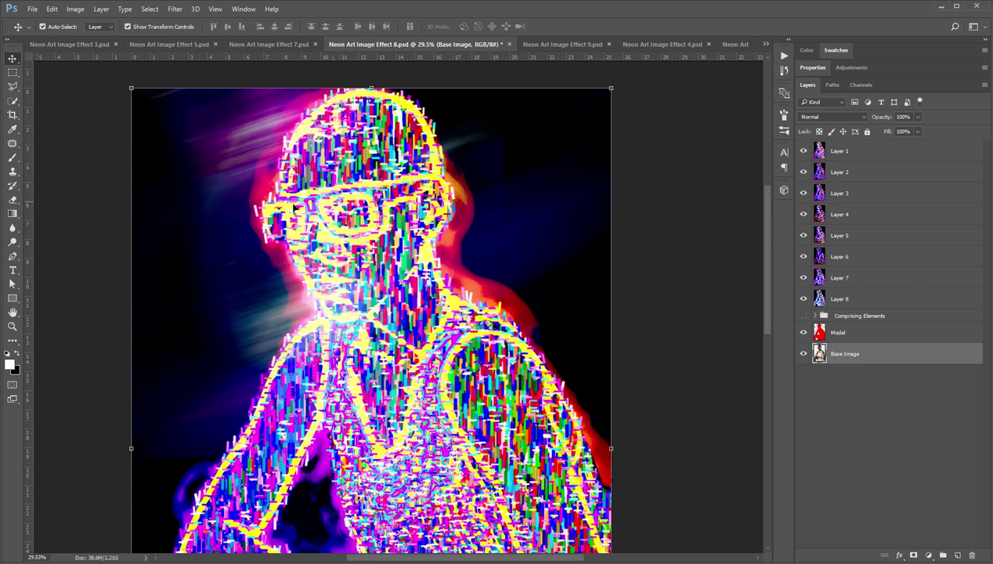
click(655, 45)
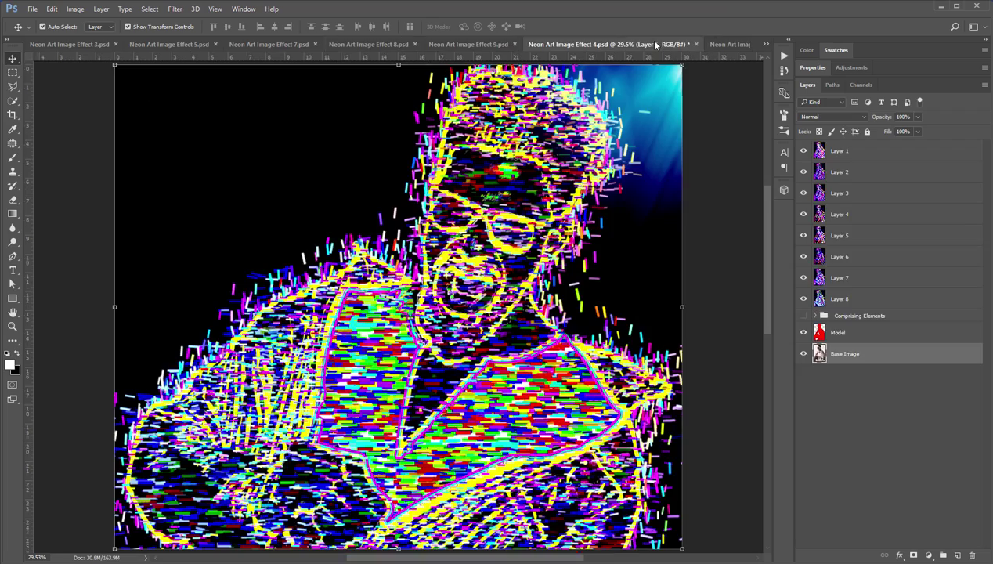
click(721, 45)
scroll(317, 298, up, 1)
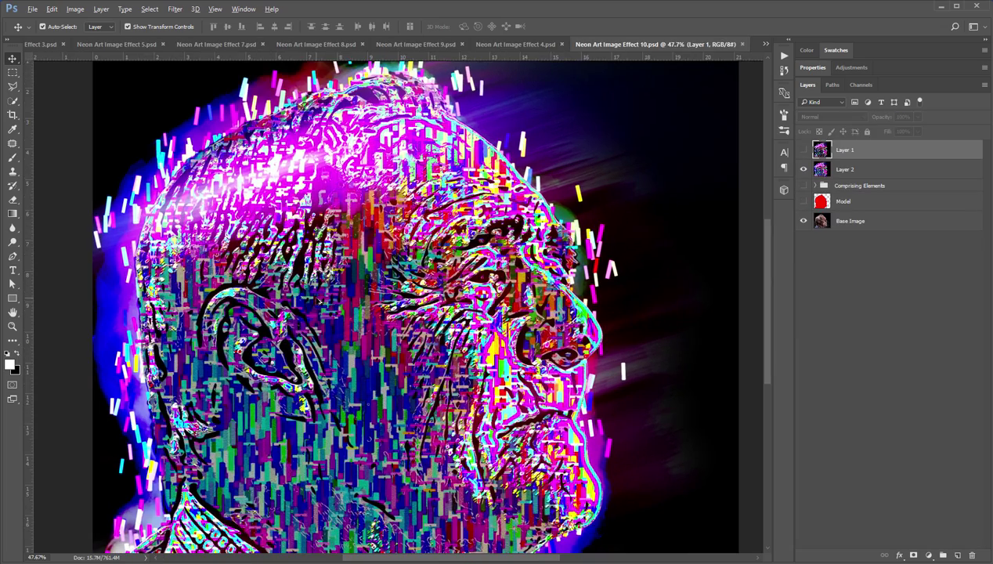
scroll(318, 299, up, 1)
scroll(317, 299, down, 2)
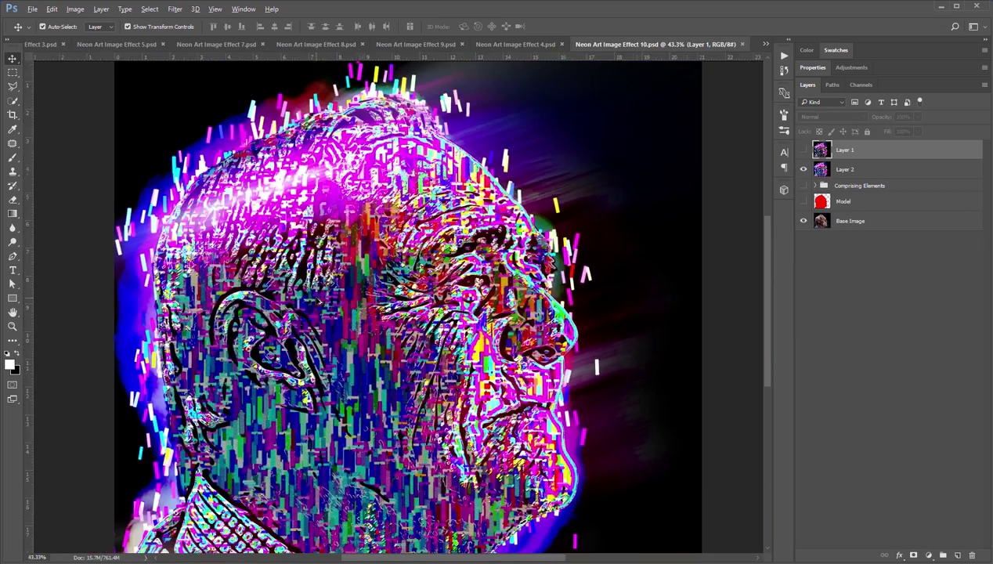
Show the red Model silhouette, then turn on the Layer 2 and Layer 1 neon effects
click(803, 169)
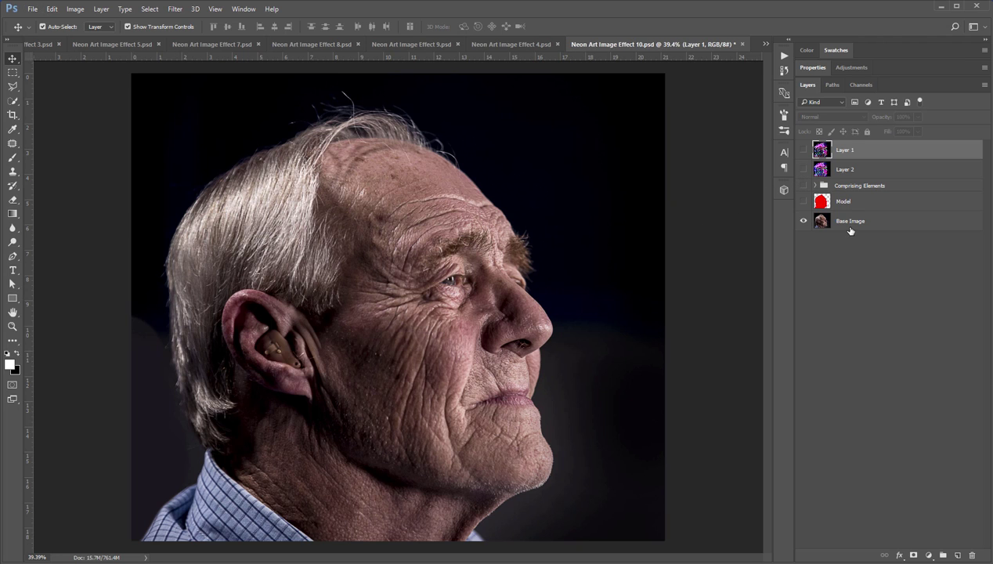
click(851, 227)
click(803, 202)
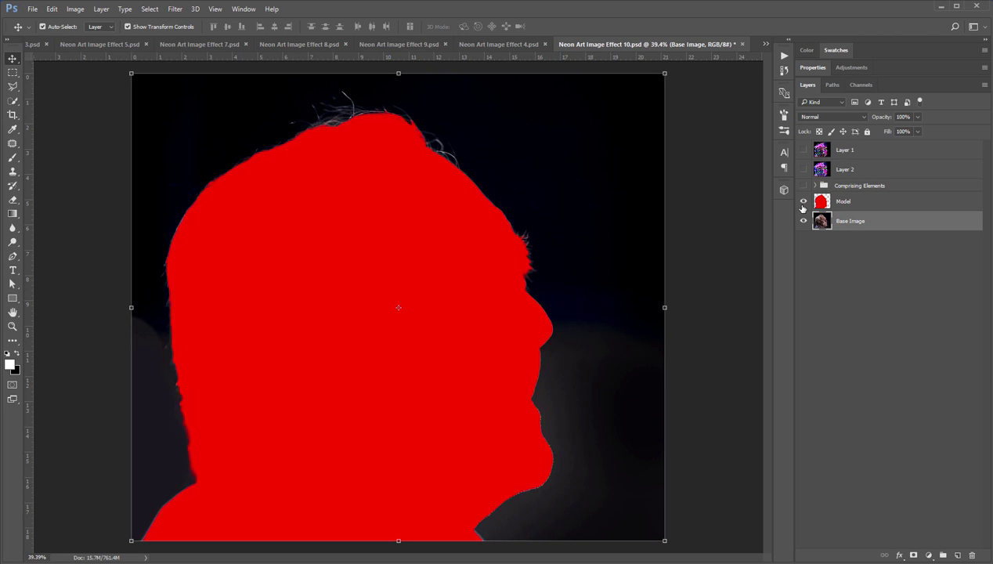
click(803, 169)
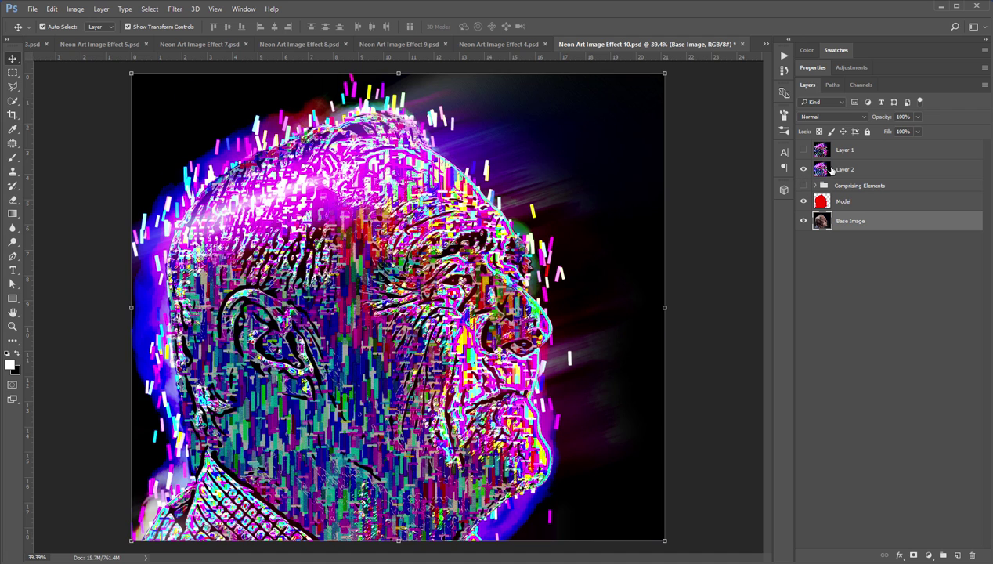
click(836, 170)
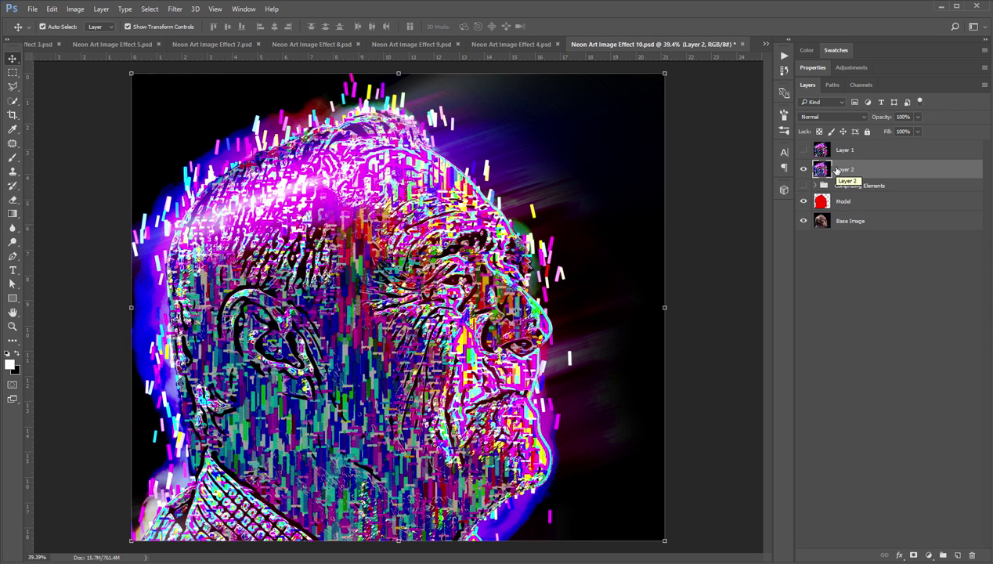
click(803, 150)
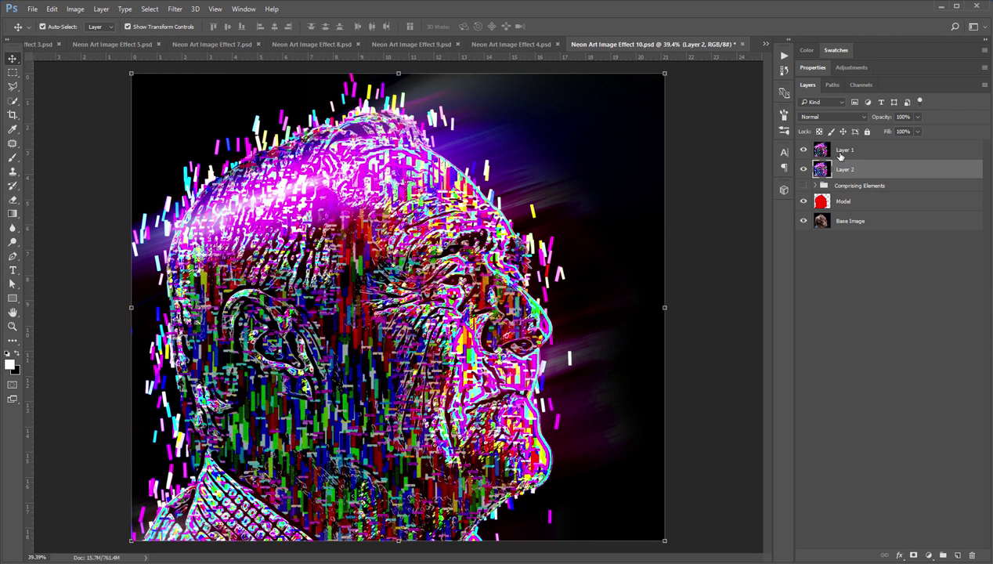
click(832, 154)
Compare Layer 1 off and on at full view, then switch to Neon Art Image Effect 10_Neon Pg
scroll(339, 440, up, 1)
key(ctrl+0)
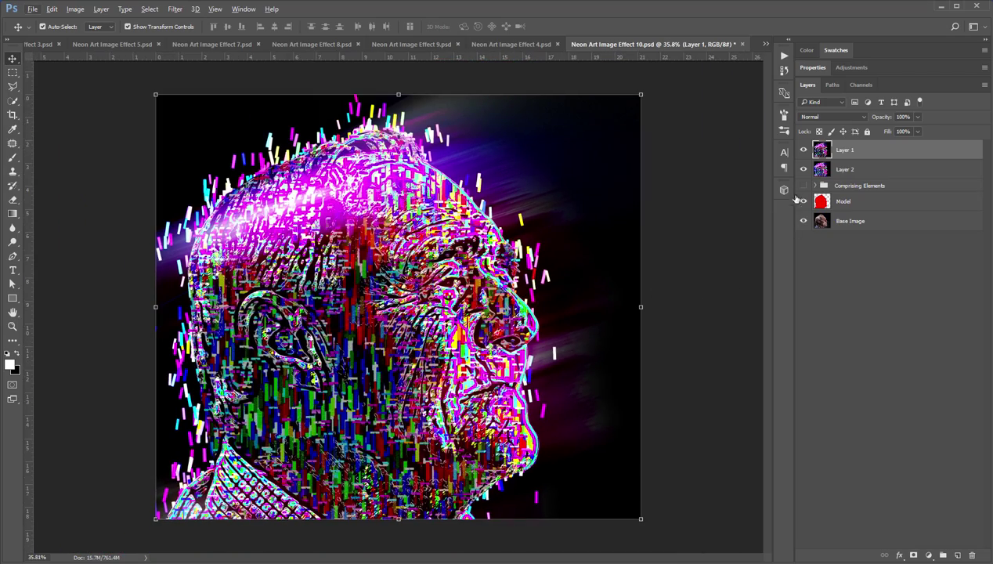
click(801, 150)
scroll(464, 383, up, 1)
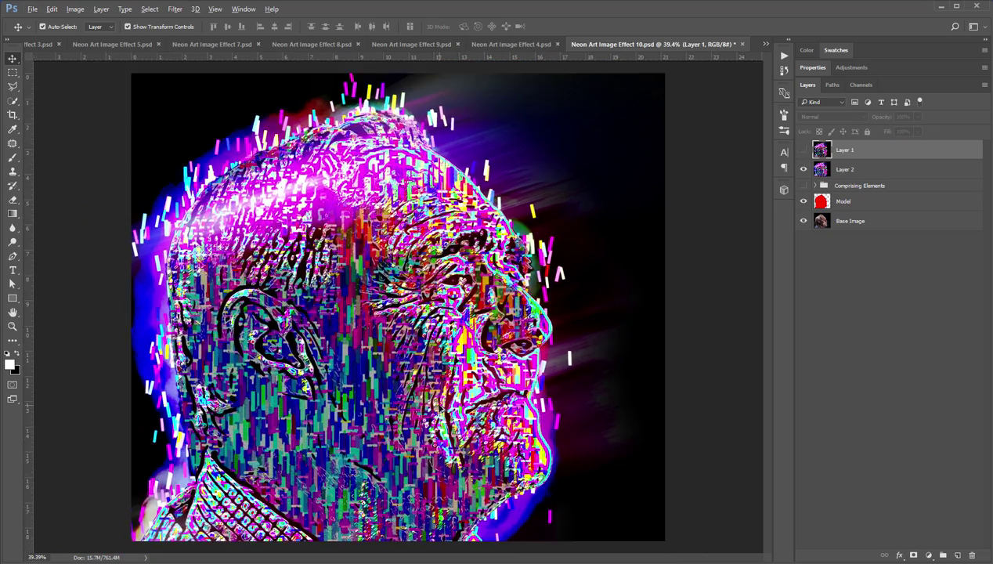
click(803, 150)
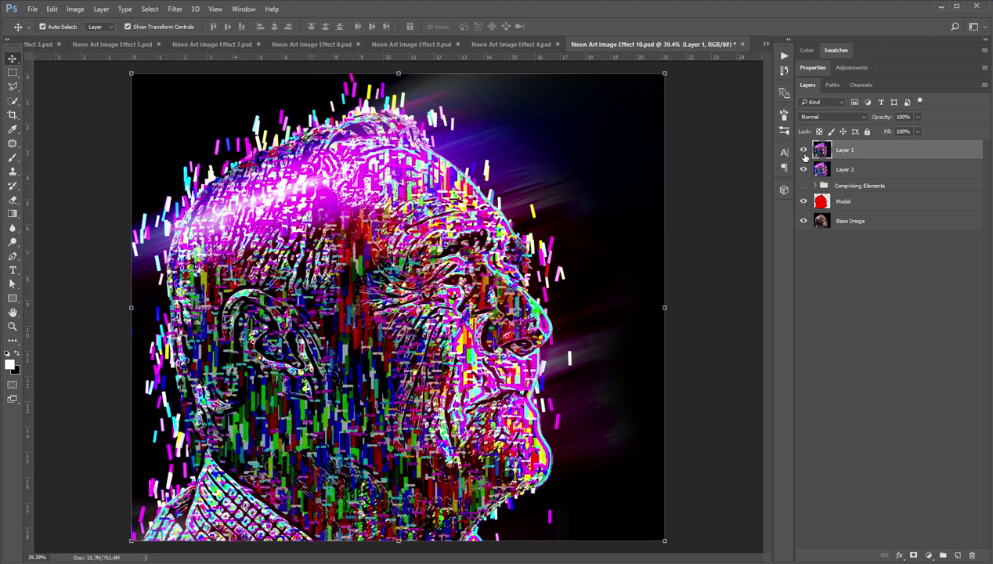
click(713, 297)
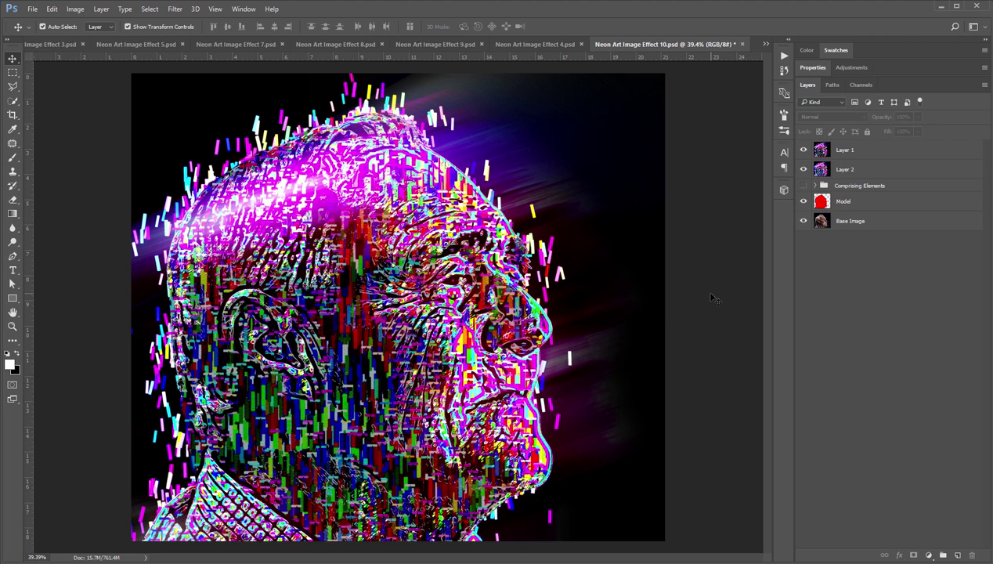
click(765, 44)
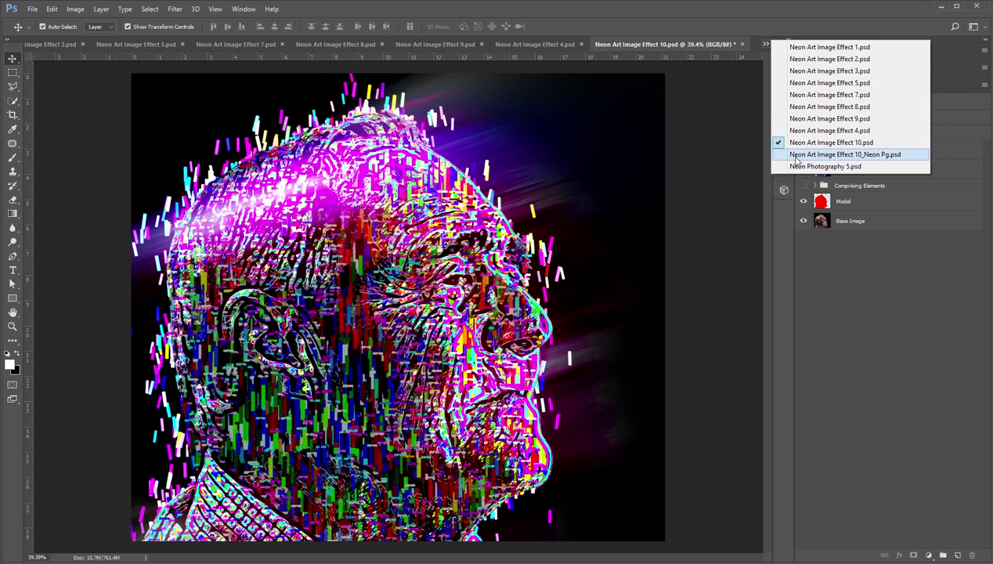
click(831, 154)
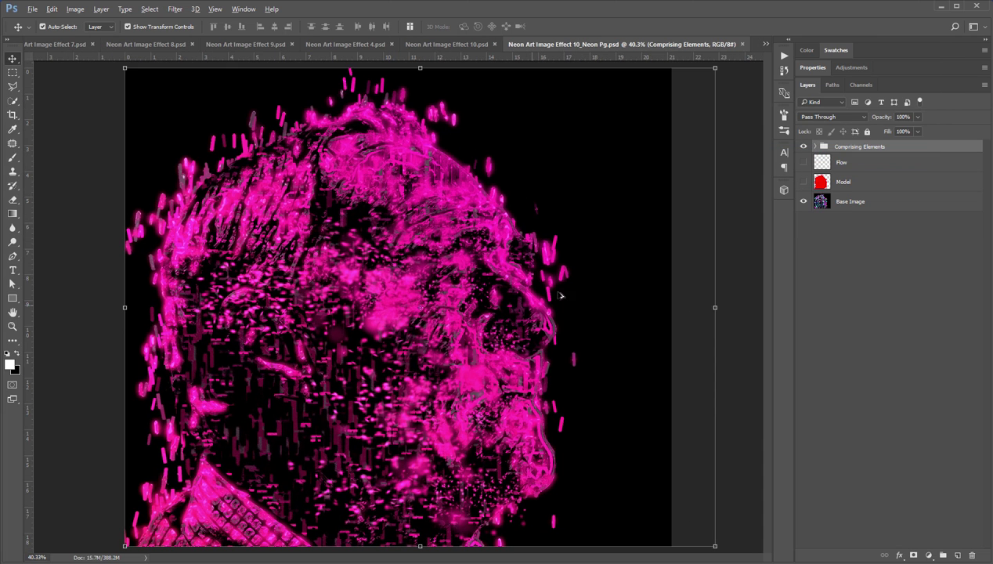
Toggle the Comprising Elements group off, on and off again, and select Base Image
click(803, 149)
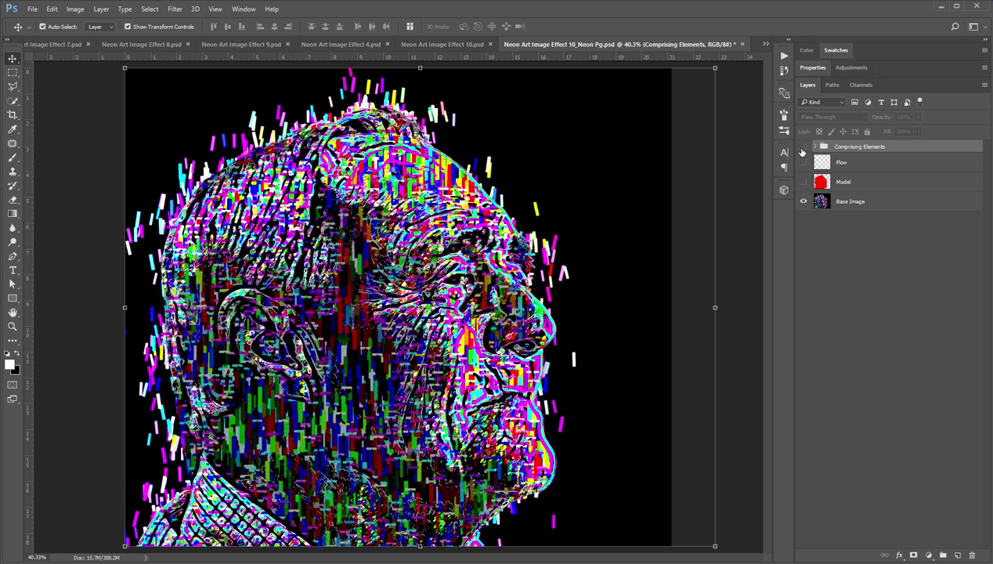
click(803, 147)
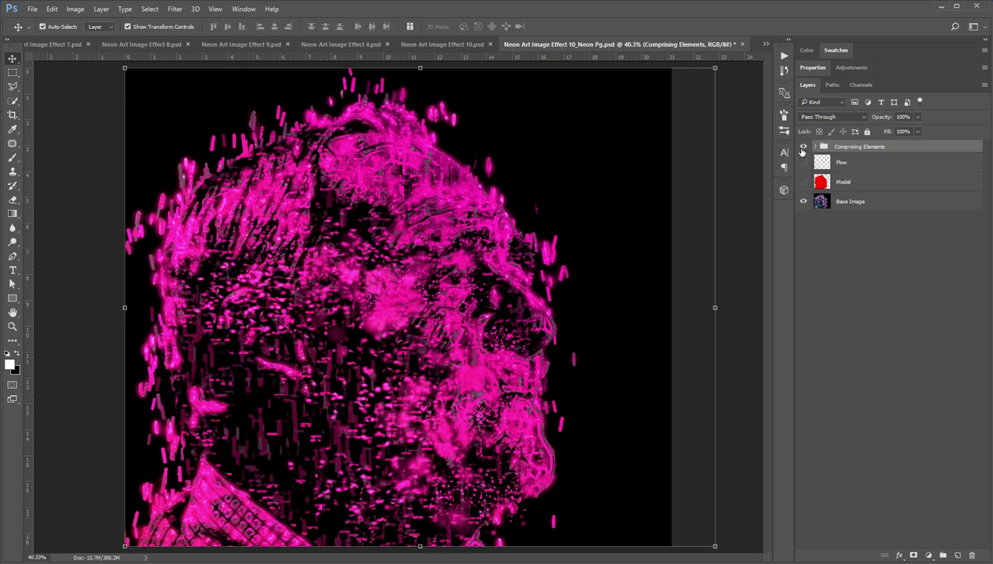
click(803, 147)
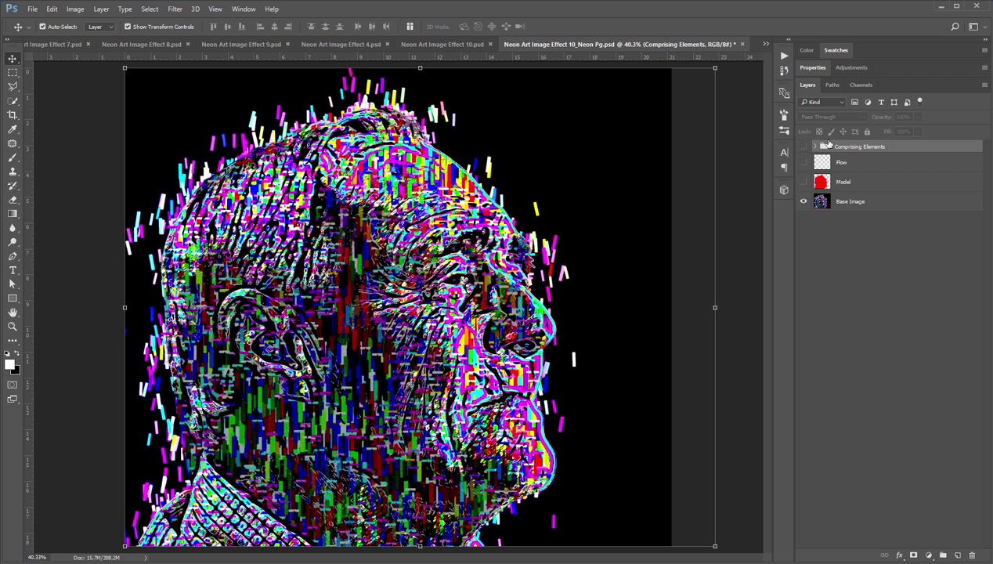
click(851, 202)
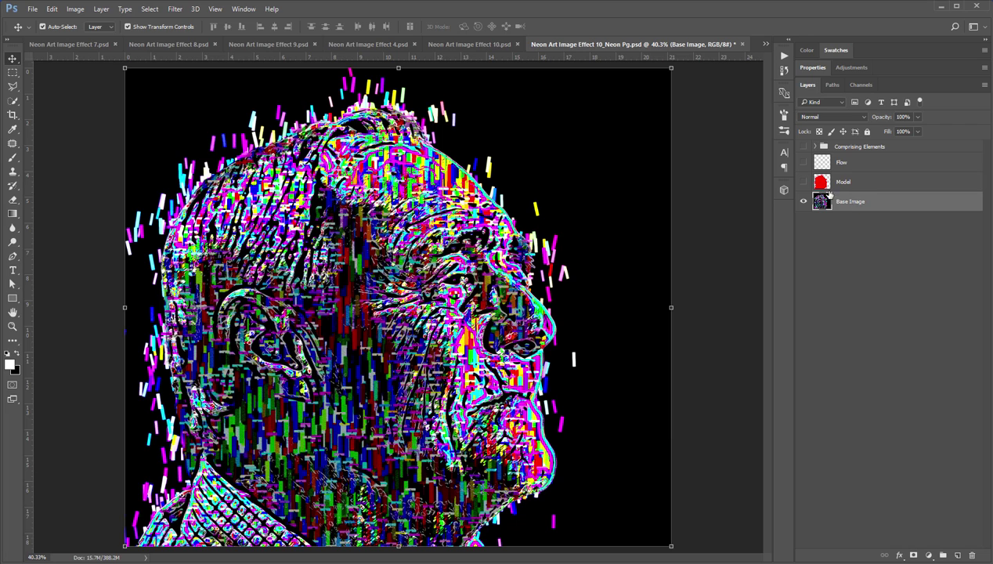
Turn on the red Model layer, then restore the Comprising Elements pink effect
click(803, 182)
click(838, 182)
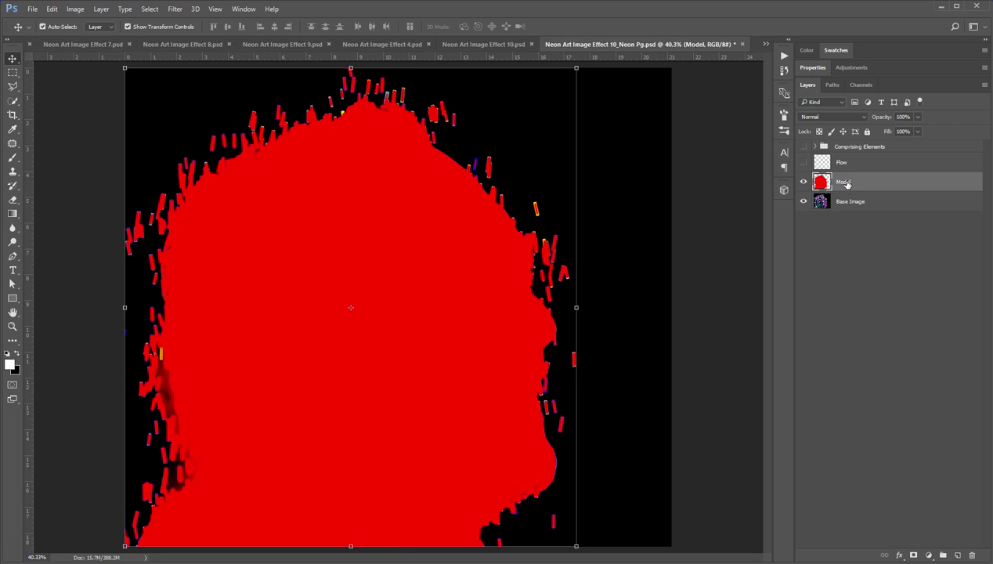
click(803, 182)
click(803, 181)
click(803, 147)
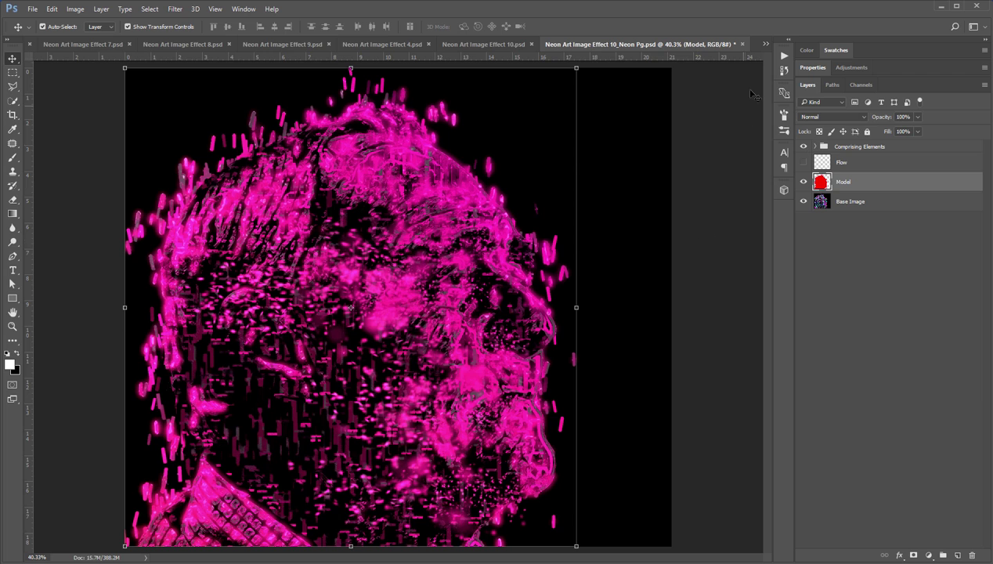
click(765, 43)
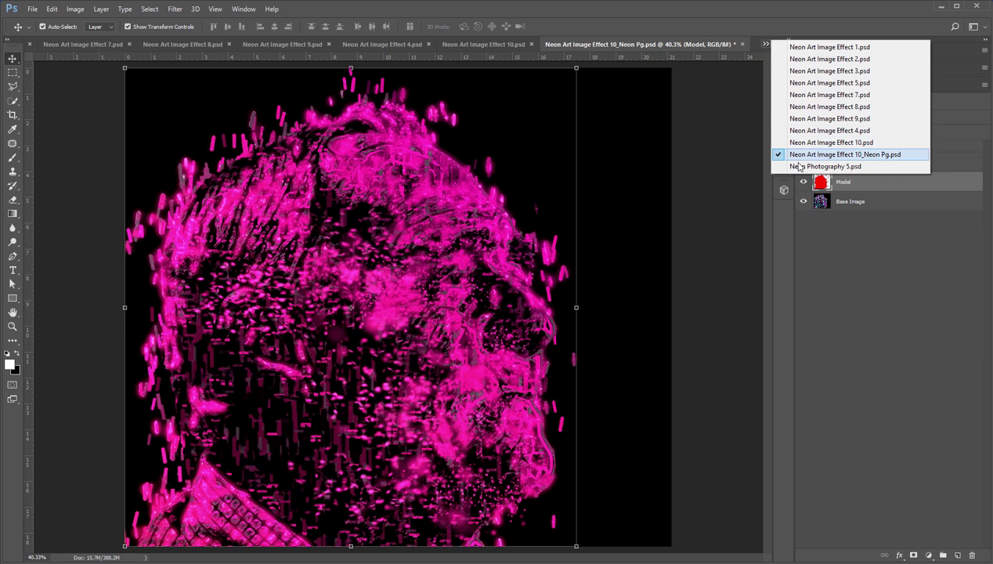
Open Neon Photography 5, zoom and pan the view, then hide Layer 2's neon effect
click(826, 166)
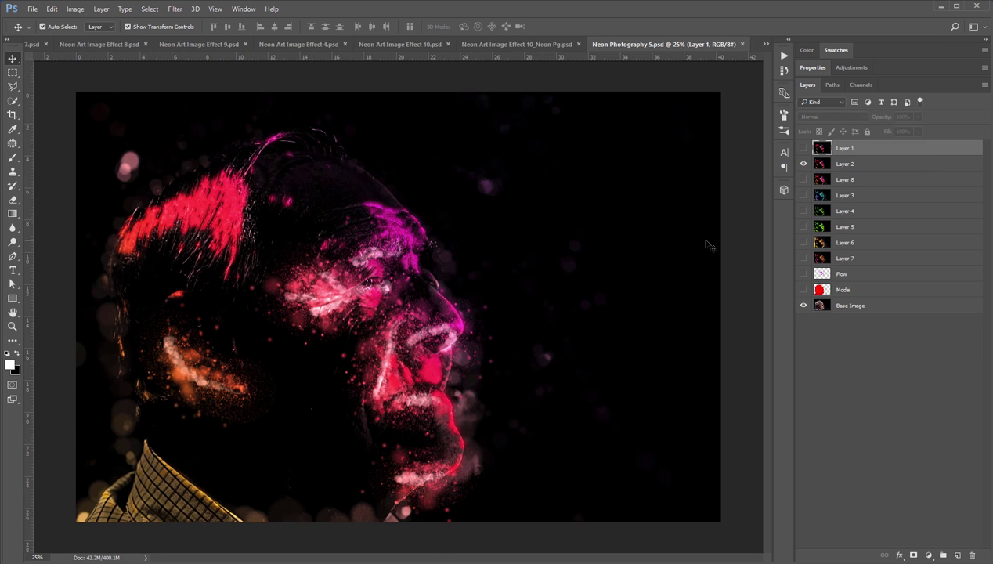
scroll(371, 366, up, 1)
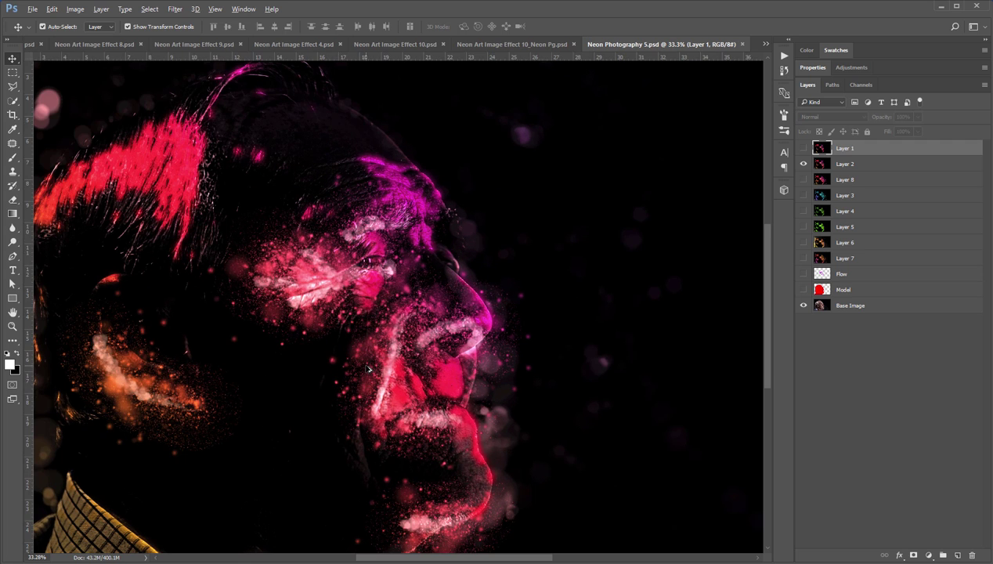
drag(345, 311, 414, 299)
scroll(417, 306, down, 2)
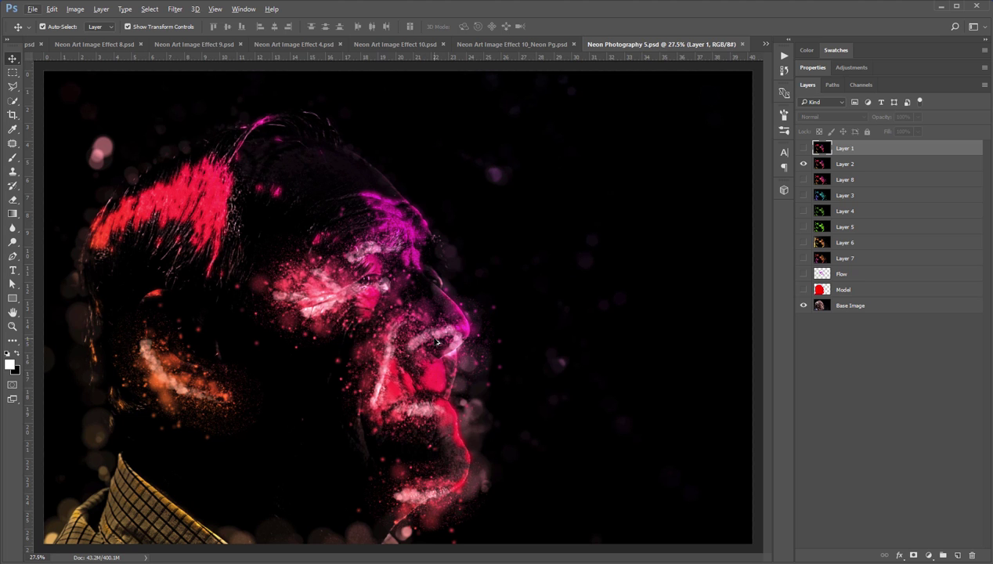
click(803, 165)
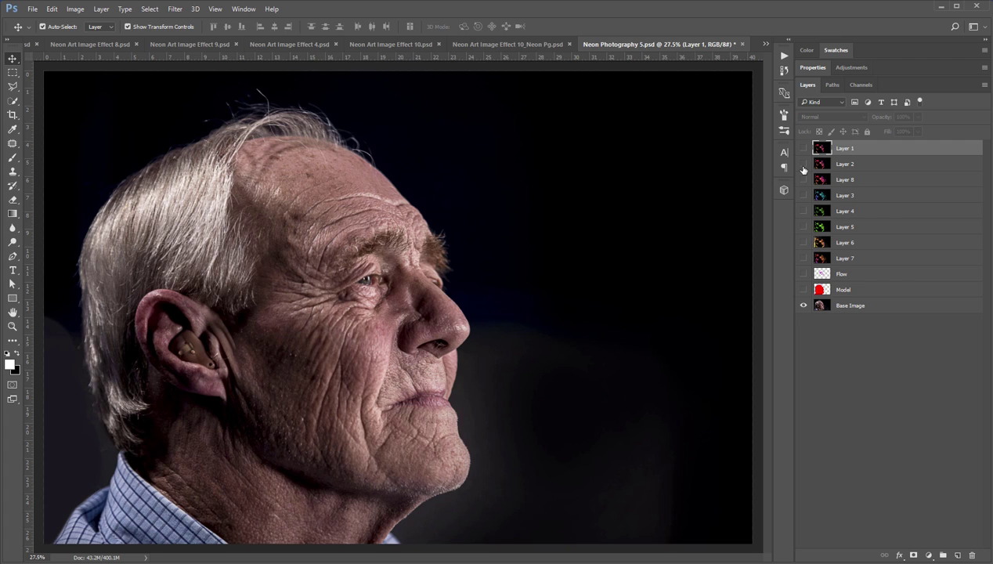
Show the magenta Flow strokes with the red Model silhouette hidden, and select Flow
click(832, 305)
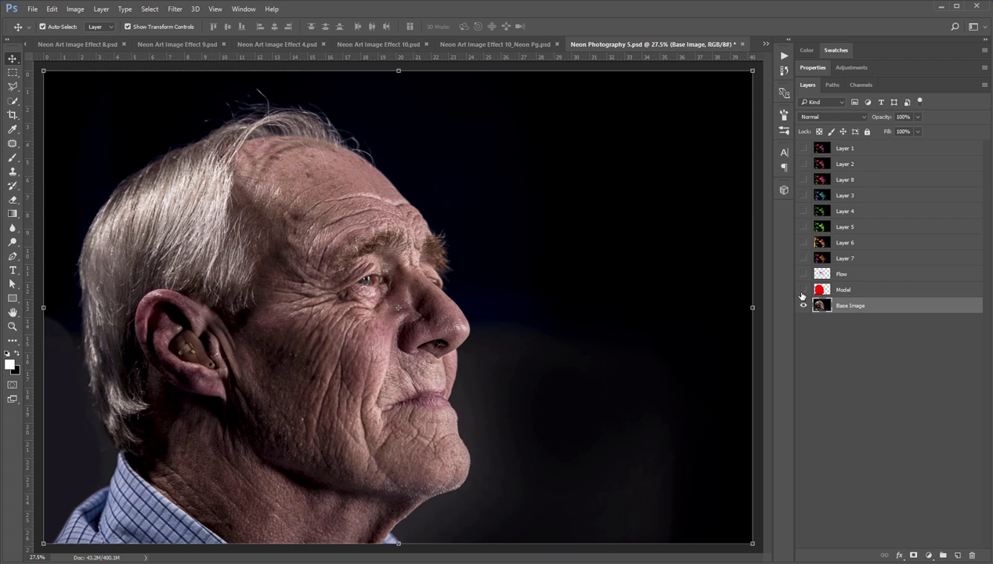
click(803, 291)
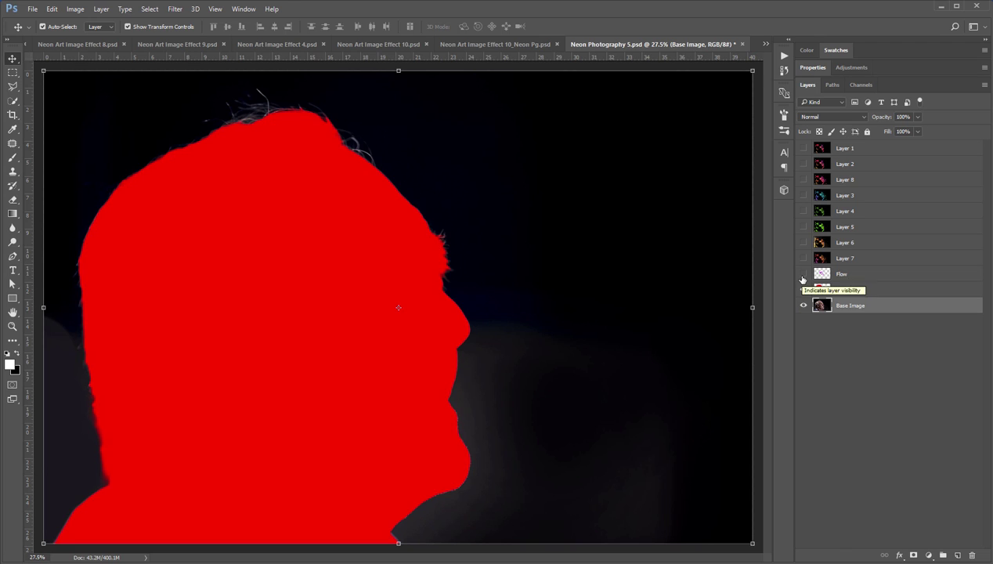
click(803, 273)
click(804, 289)
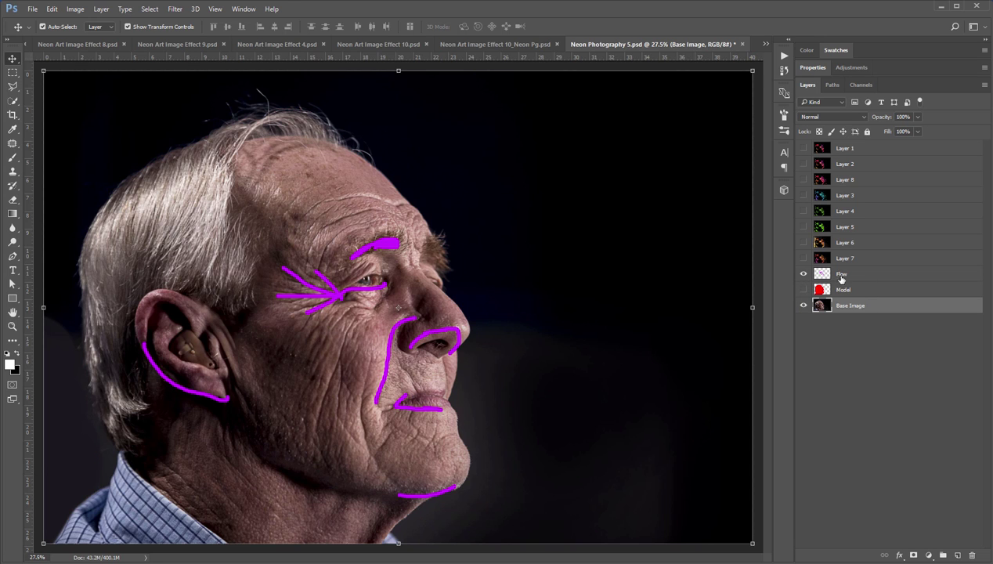
click(841, 277)
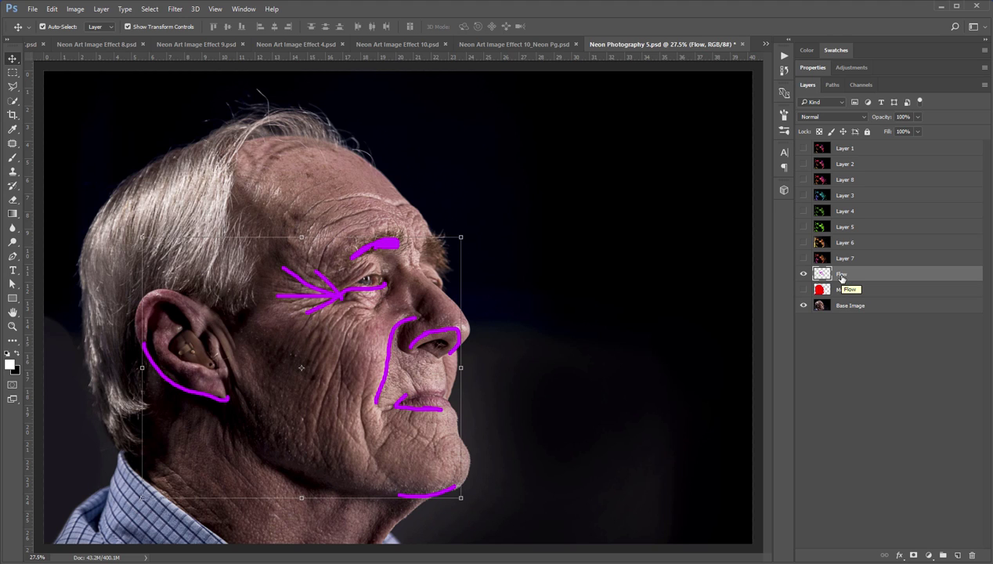
Turn on Layers 7, 6 and 5, then zoom and pan to view the hair
click(804, 258)
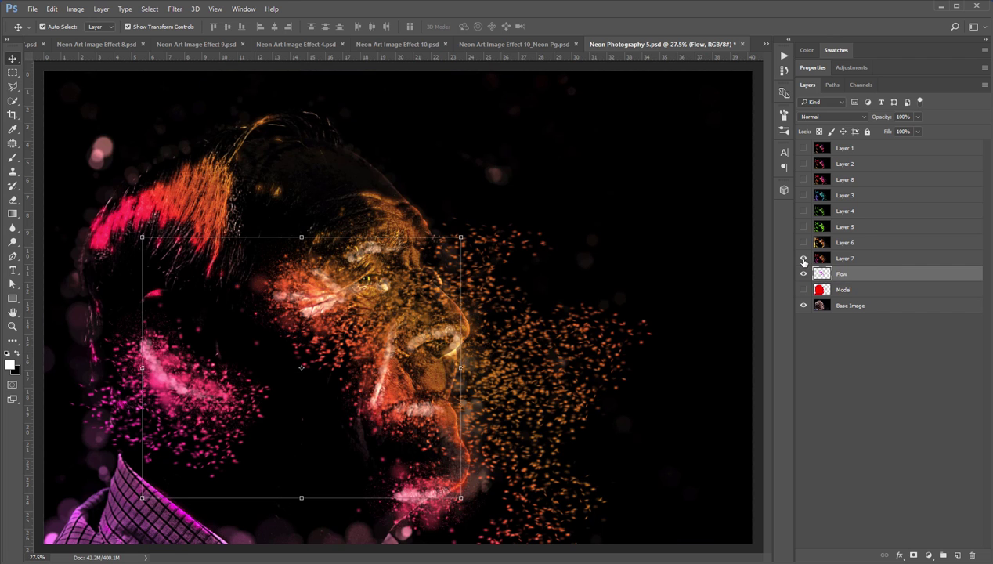
click(804, 243)
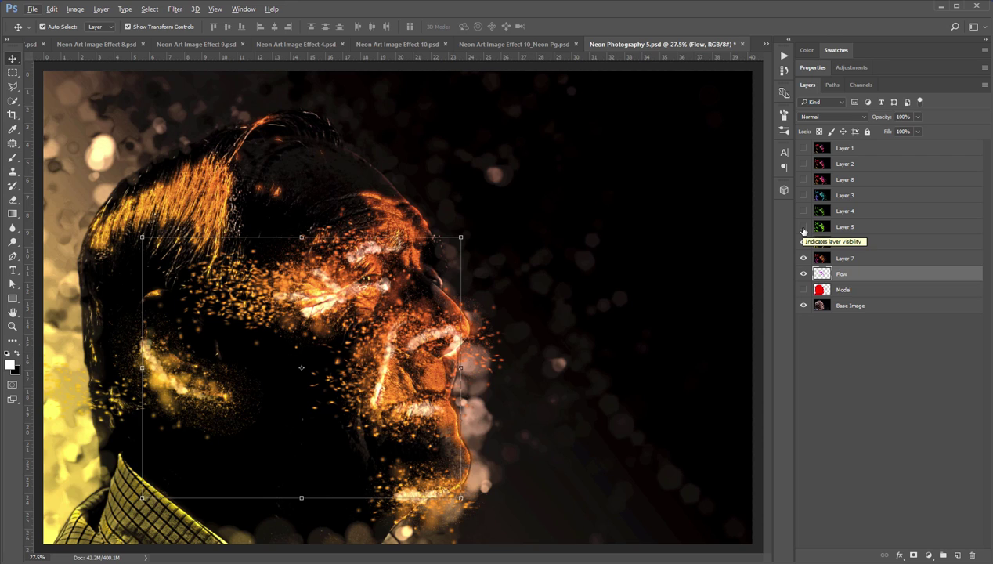
click(803, 230)
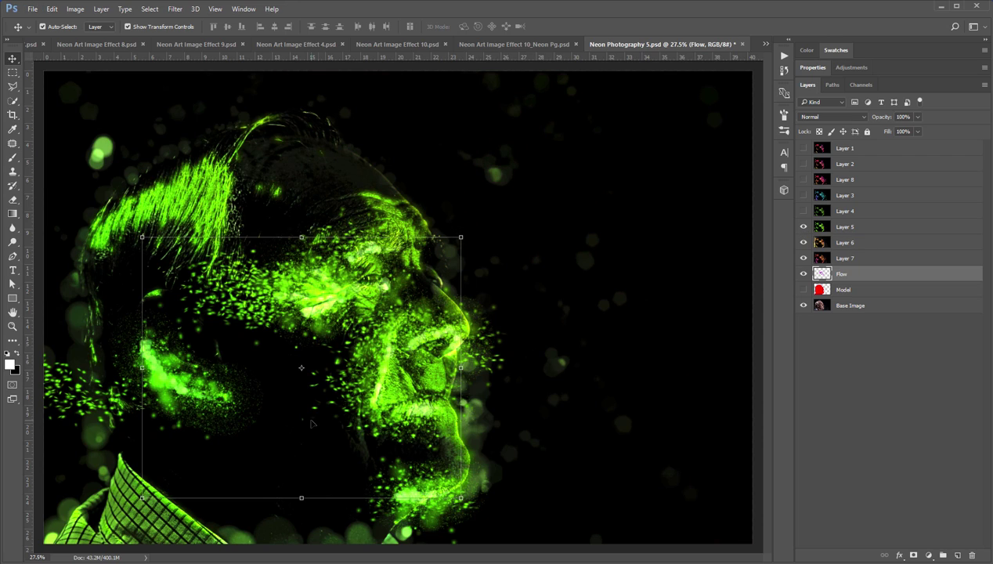
scroll(312, 424, up, 3)
scroll(313, 423, up, 1)
click(801, 398)
scroll(505, 261, up, 2)
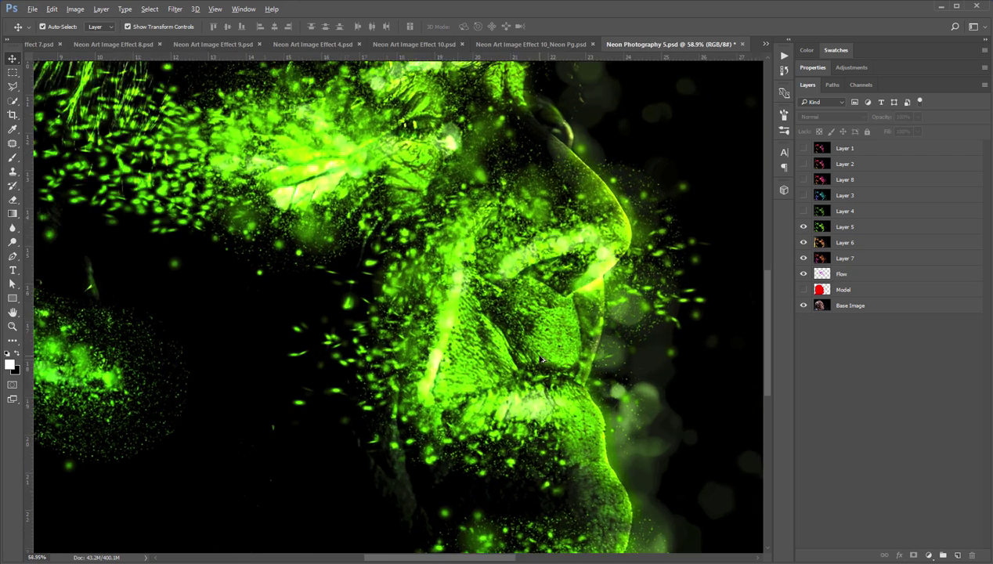
drag(505, 261, 501, 176)
scroll(494, 232, down, 5)
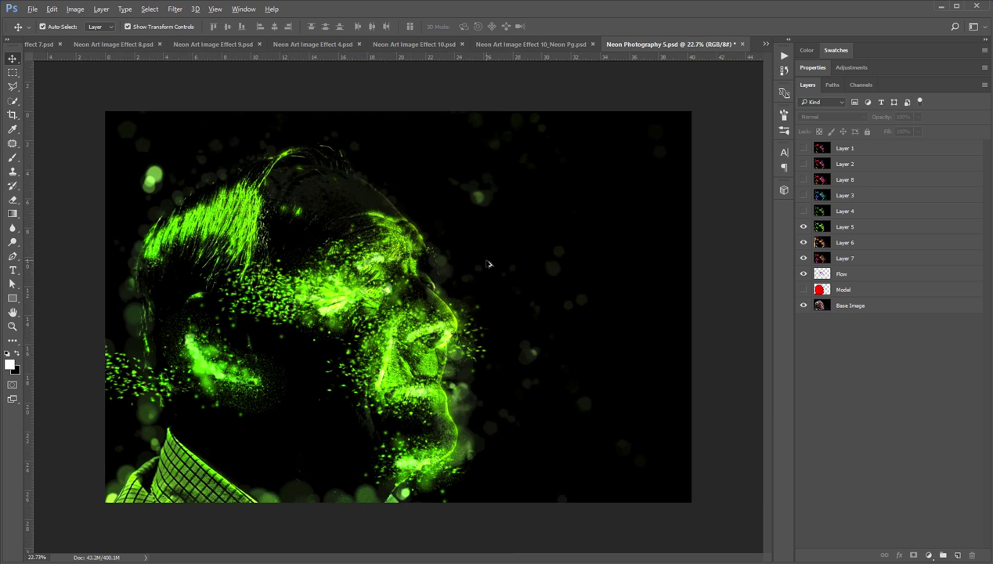
Make Layers 4, 3, 8, 2 and 1 visible to complete the effect
click(803, 211)
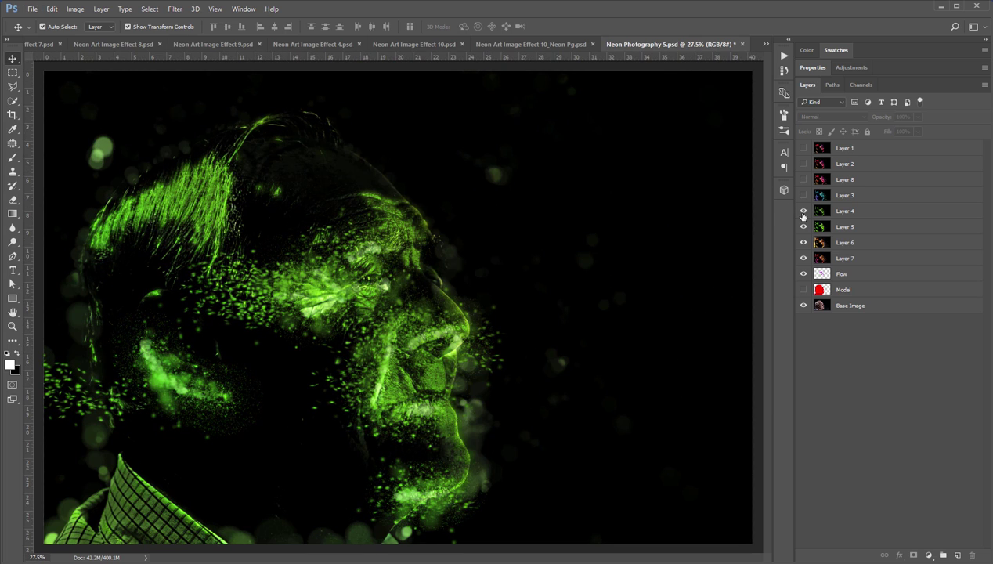
click(803, 195)
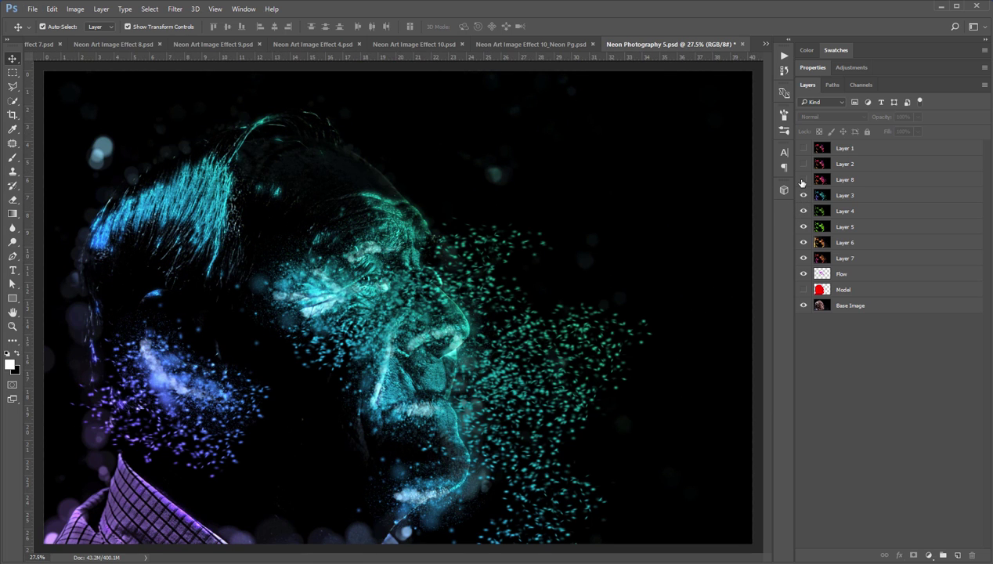
click(803, 179)
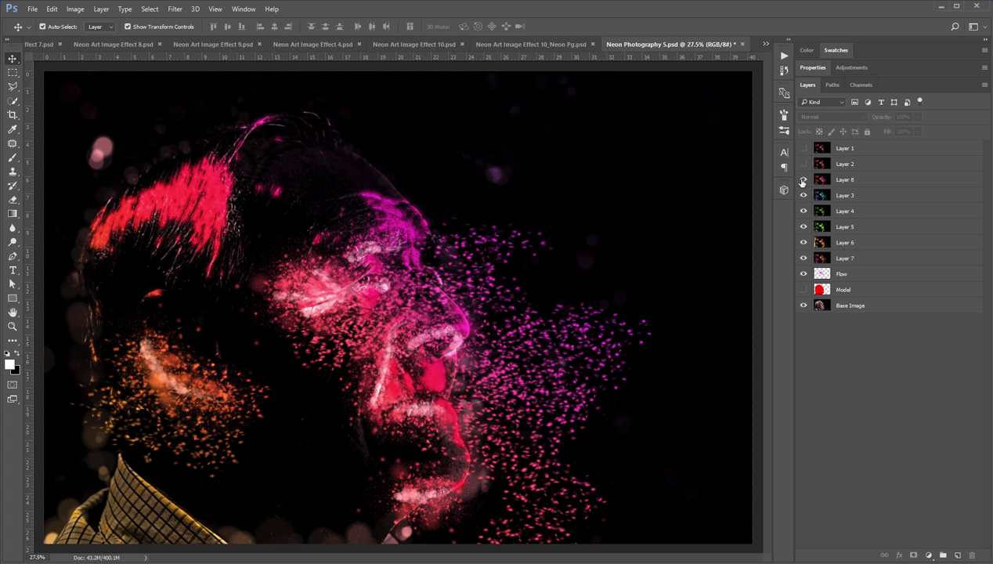
click(803, 164)
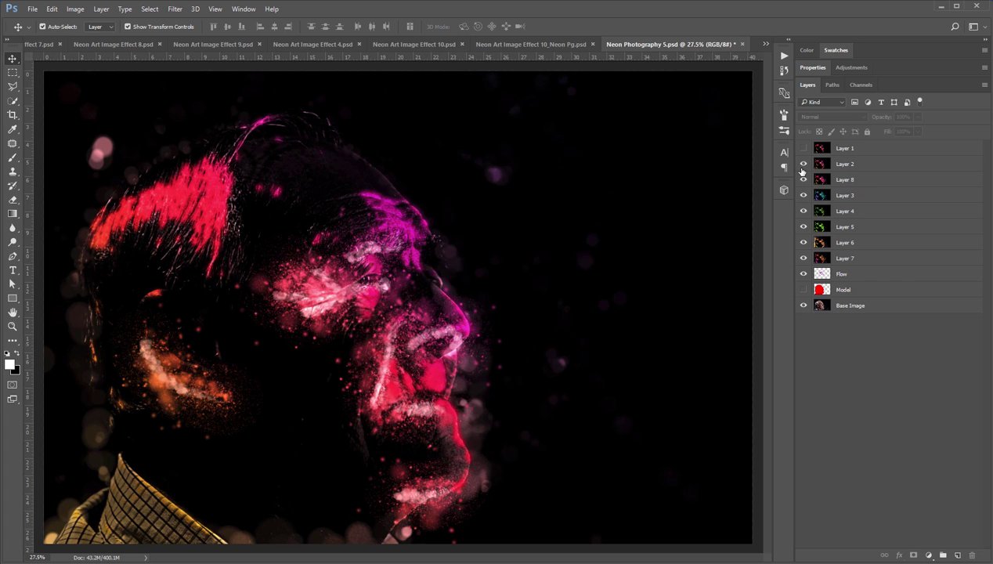
click(803, 148)
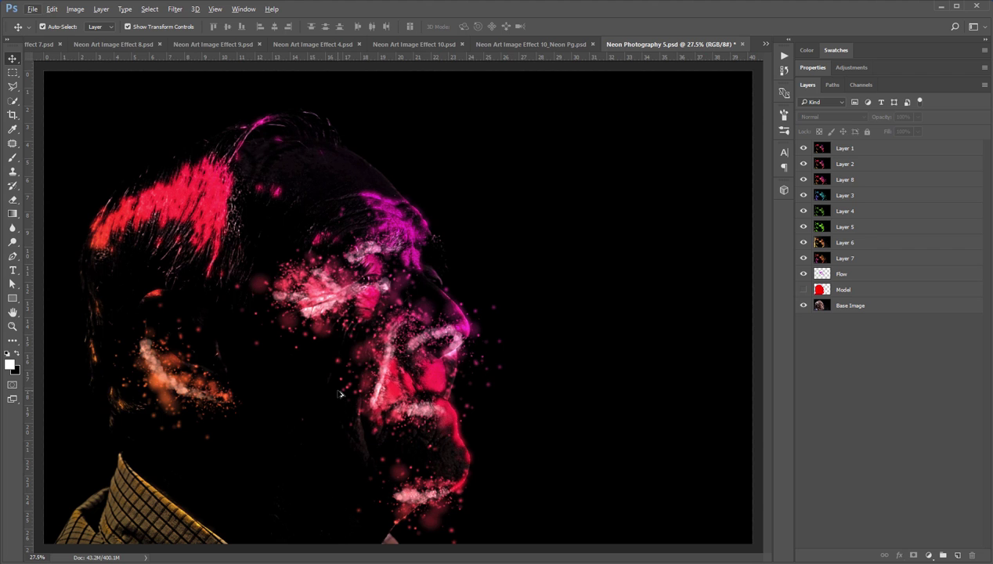
Cycle through the document tabs, finishing on Neon Art Image Effect 10_Neon Pg
click(542, 44)
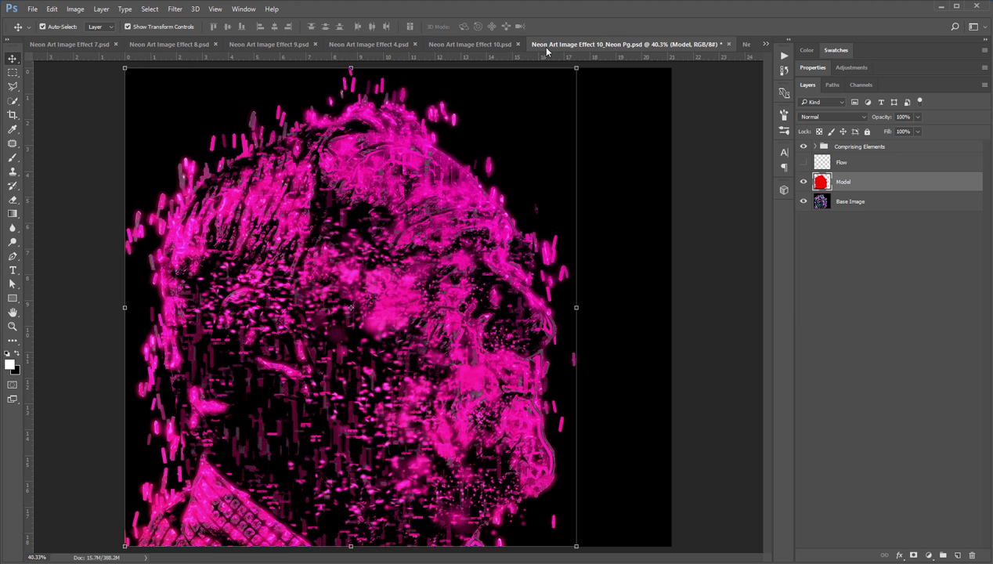
click(450, 45)
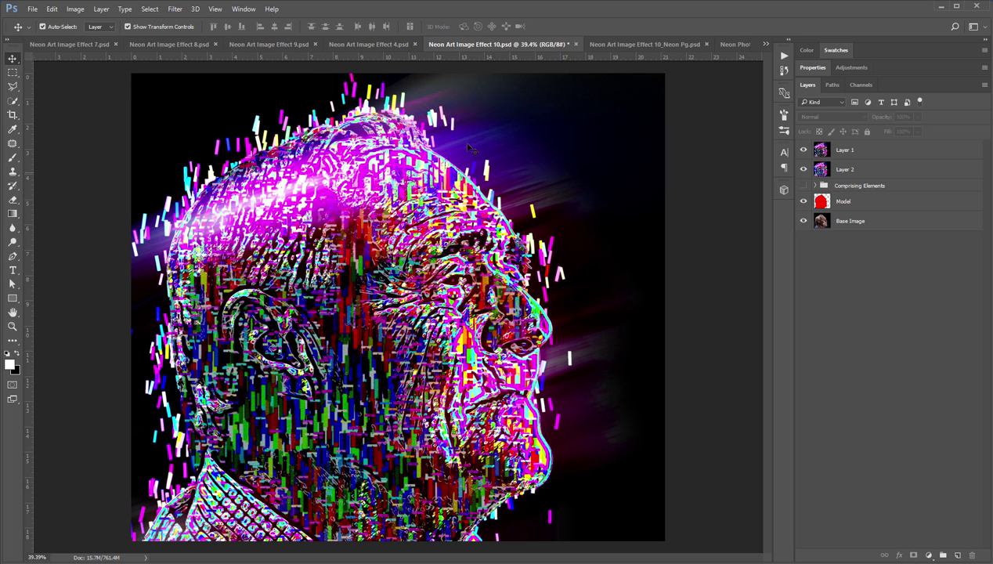
click(733, 45)
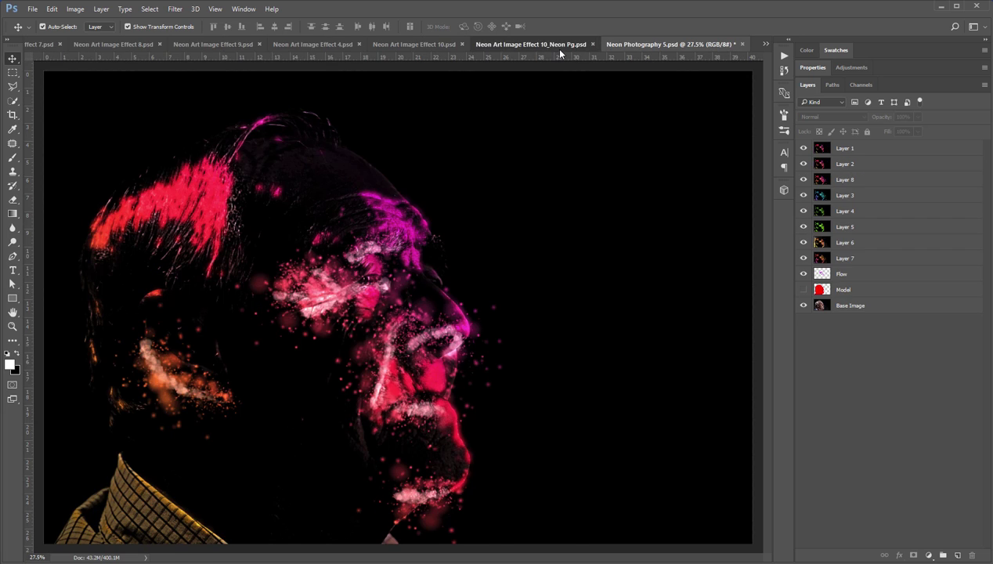
click(560, 47)
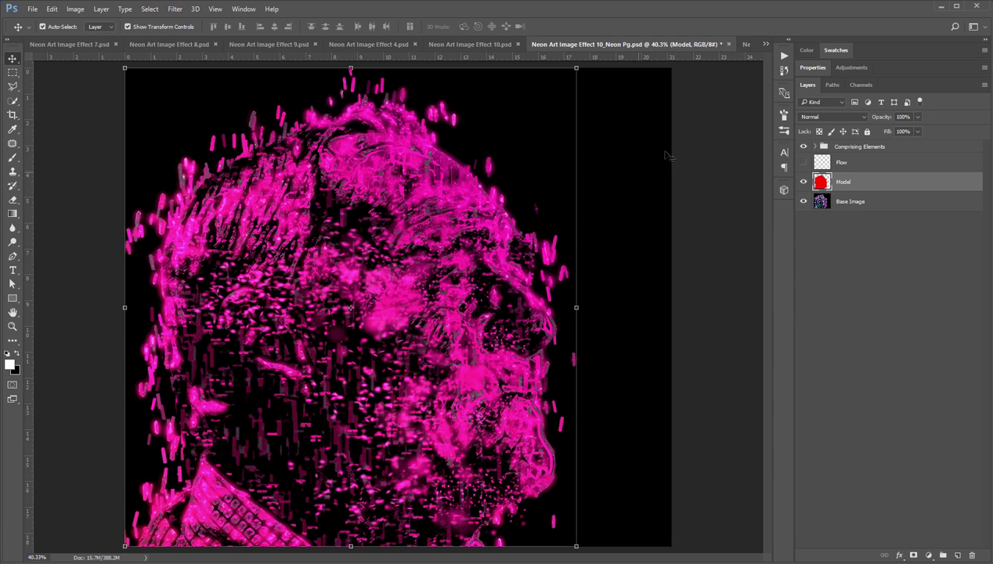
Switch to the Neon Art Image Effect 1 document from the open-documents list
right_click(656, 46)
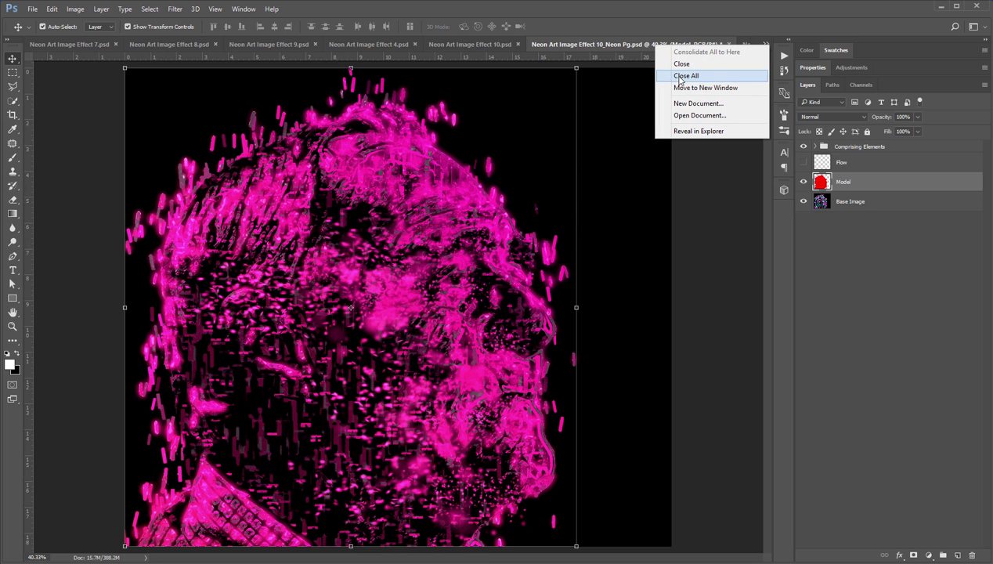
click(719, 166)
click(764, 44)
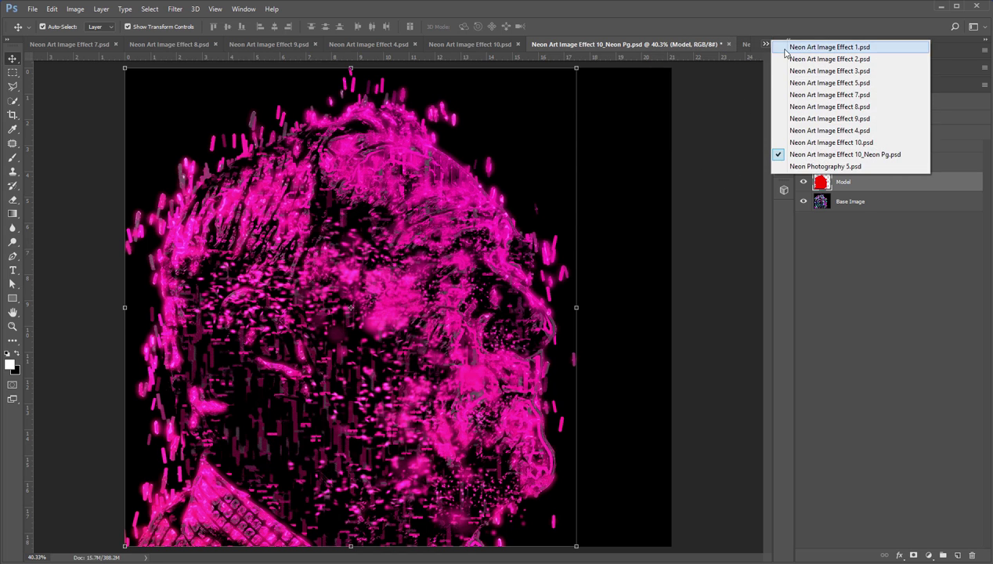
click(787, 48)
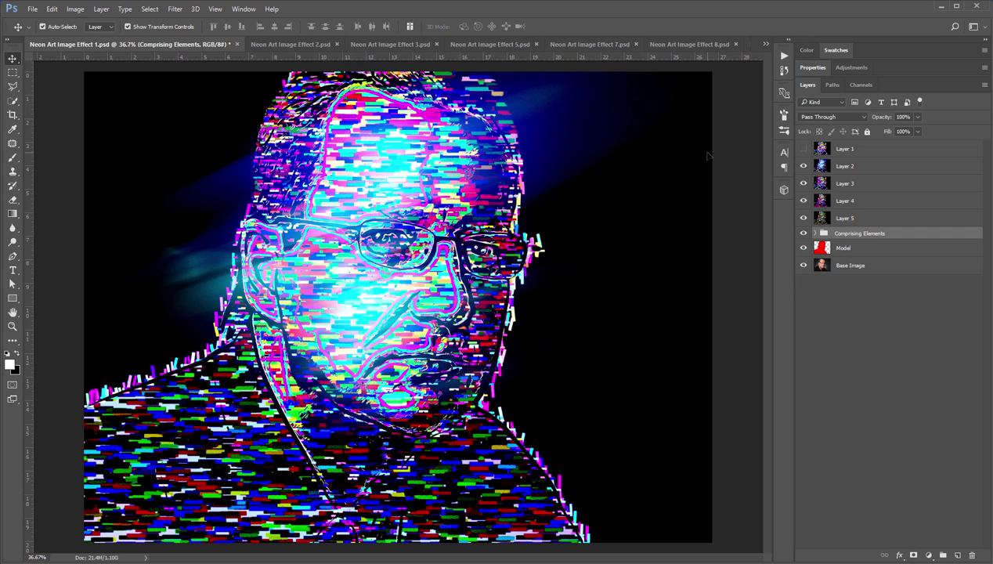
Close all documents with Close All, declining every save prompt, then exit Photoshop
right_click(598, 48)
click(623, 75)
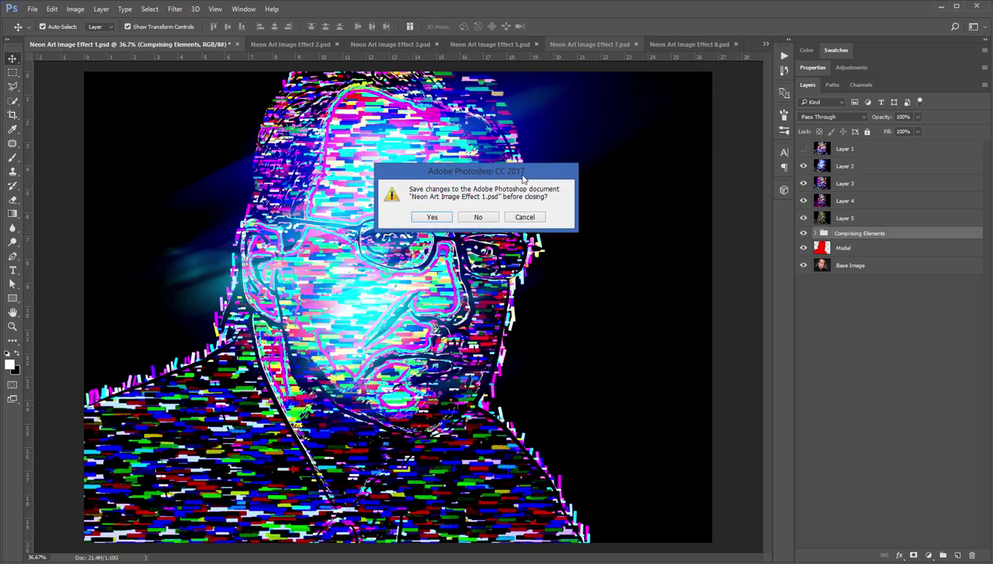
click(478, 217)
click(478, 217)
click(479, 217)
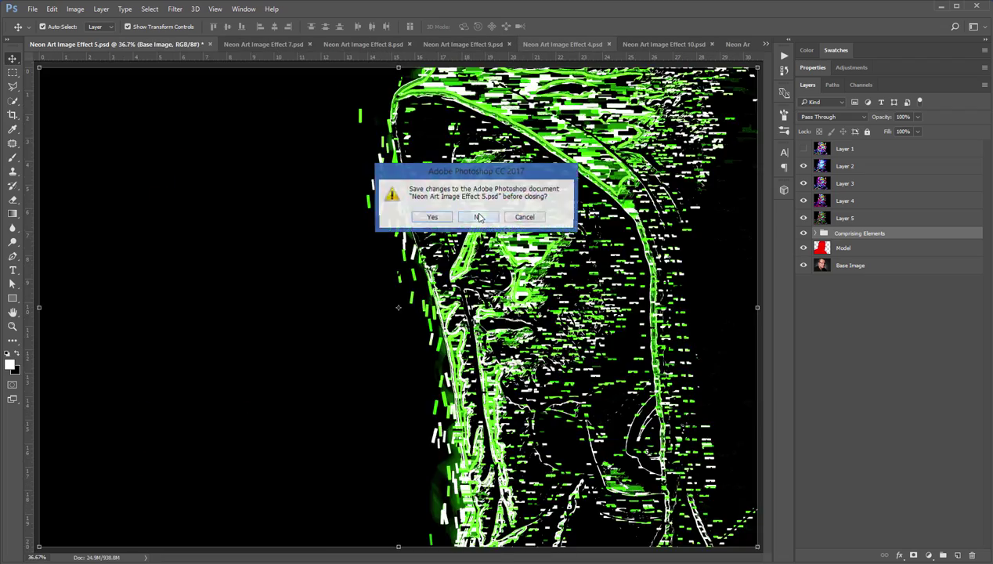
click(479, 217)
click(479, 217)
click(479, 217)
click(479, 217)
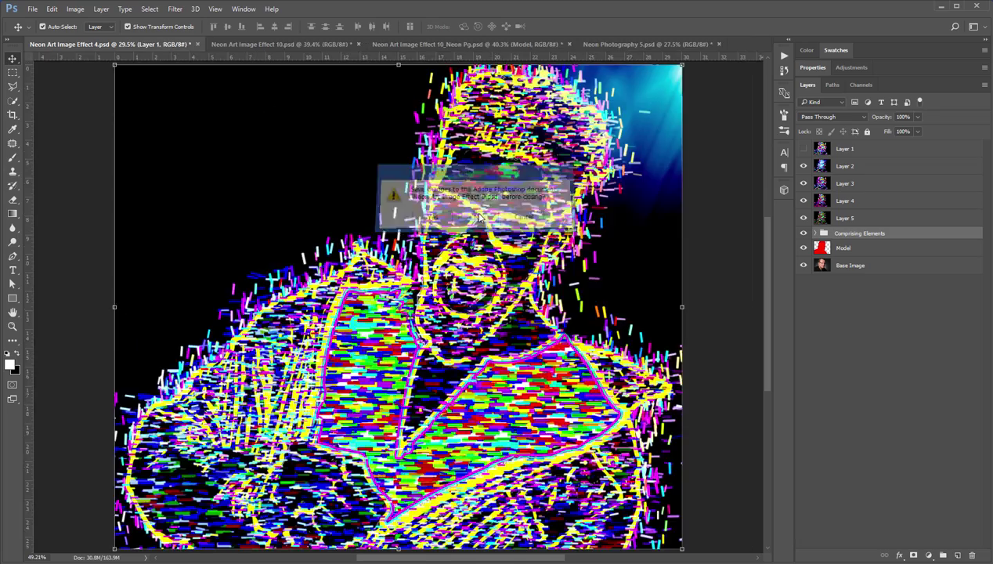
click(479, 217)
click(478, 217)
click(478, 217)
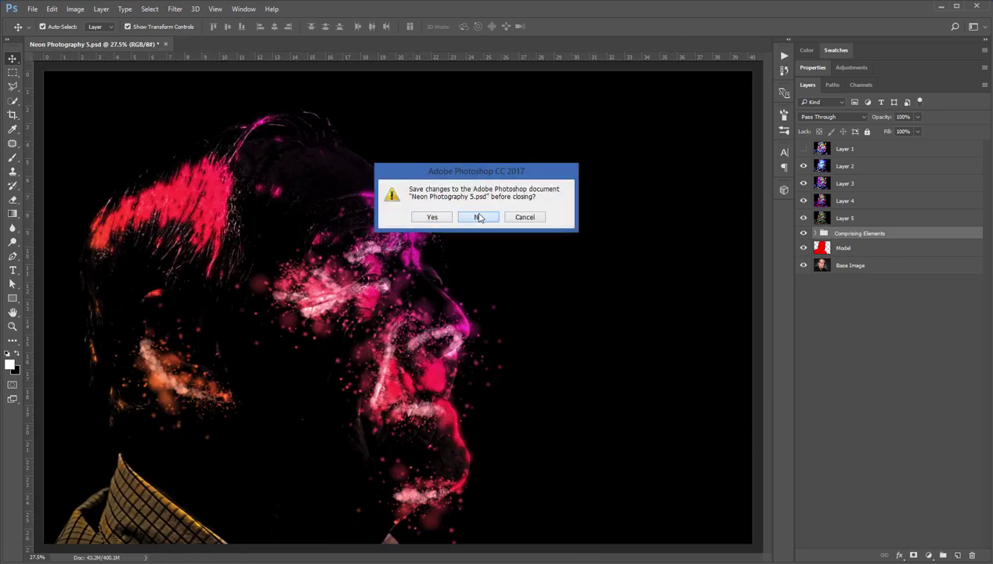
click(479, 217)
key(ctrl+q)
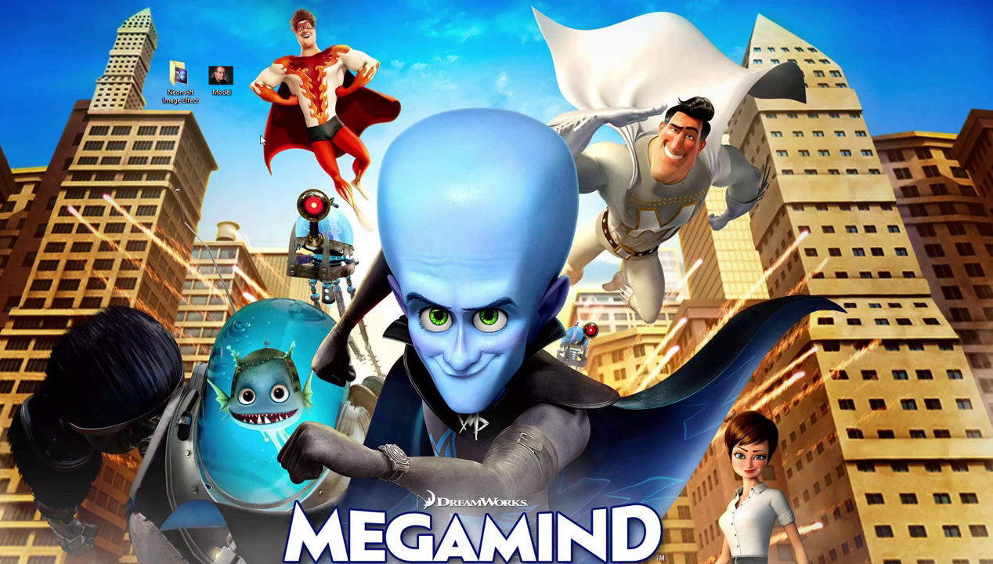
double_click(181, 75)
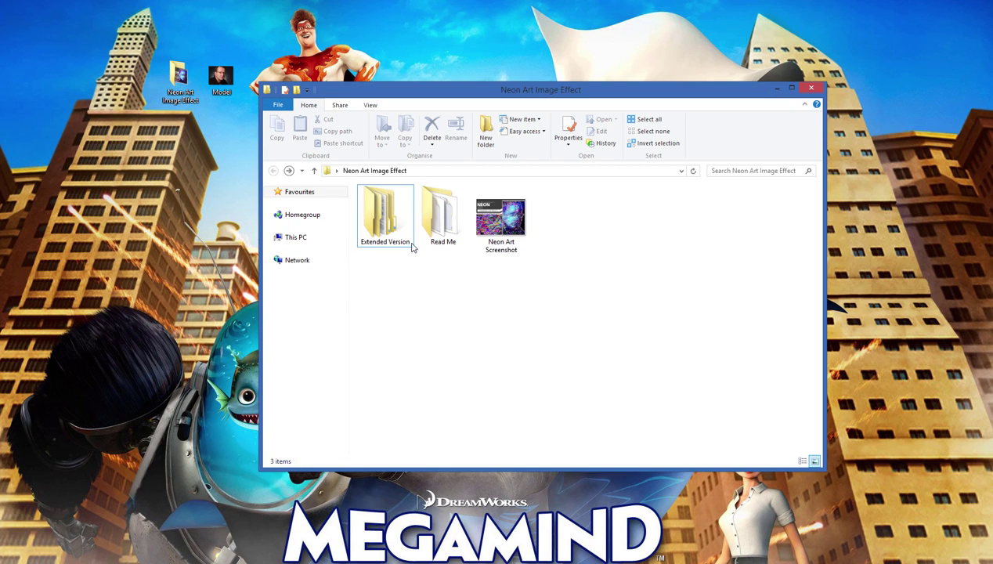
double_click(386, 227)
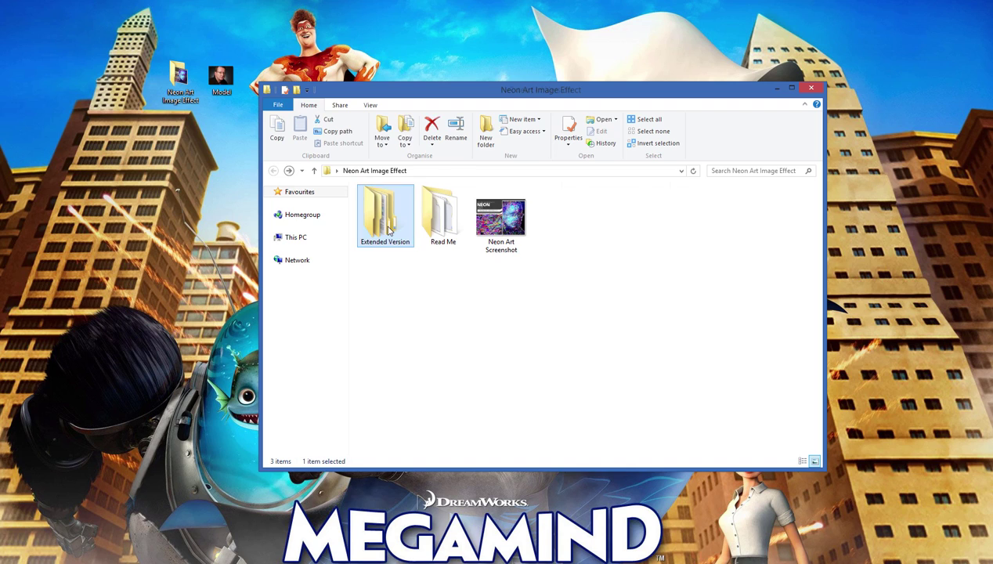
click(815, 461)
click(398, 229)
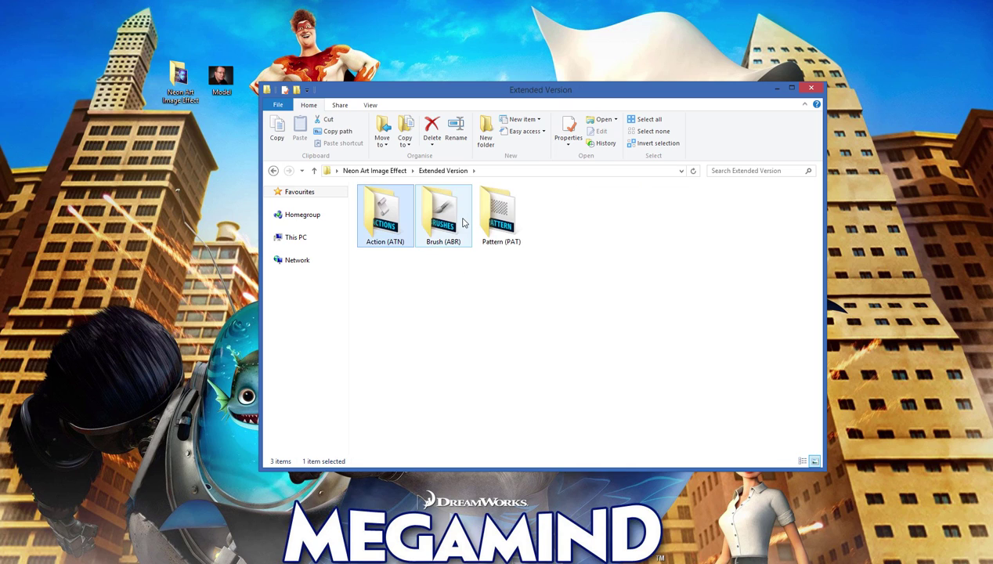
click(459, 222)
click(497, 224)
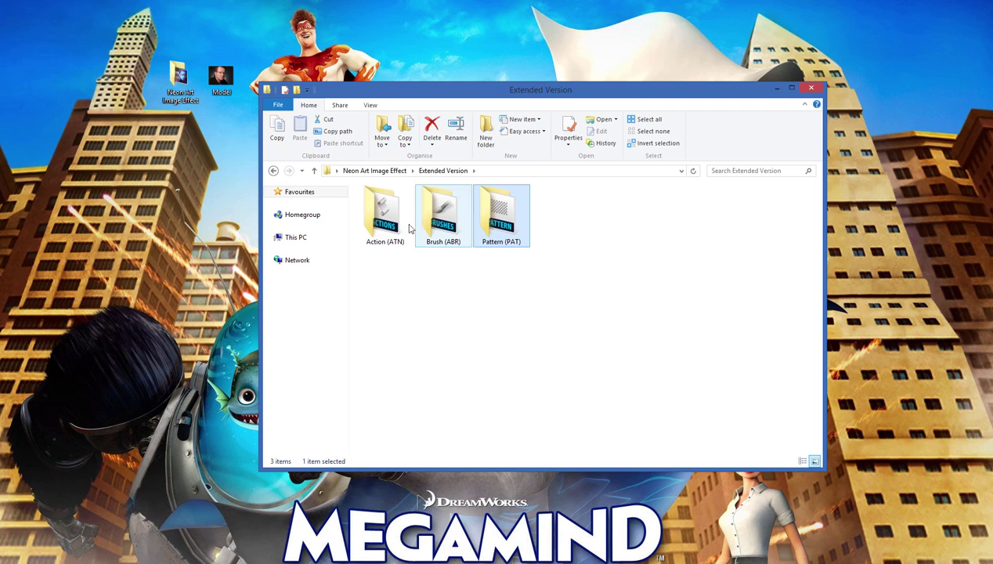
double_click(382, 229)
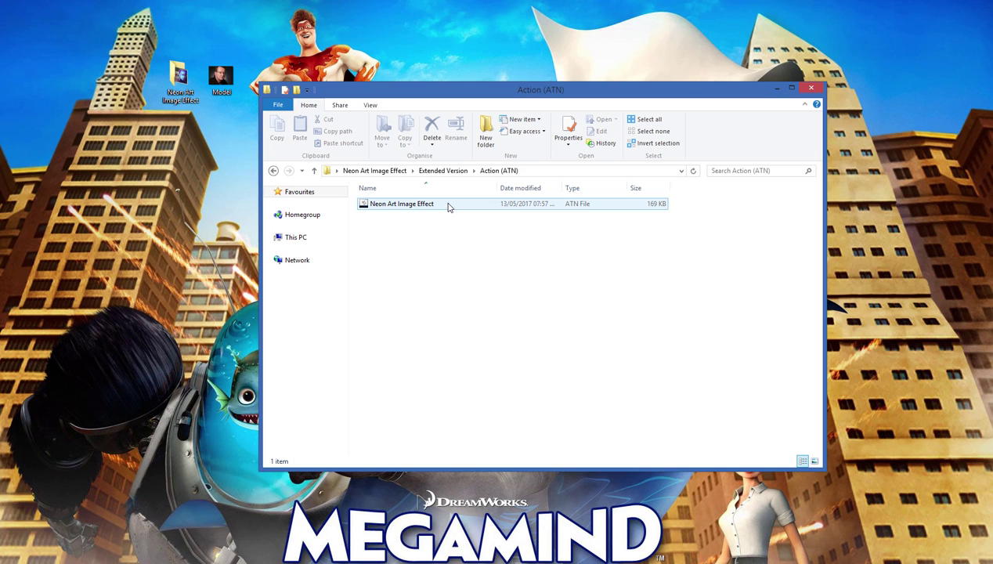
click(273, 170)
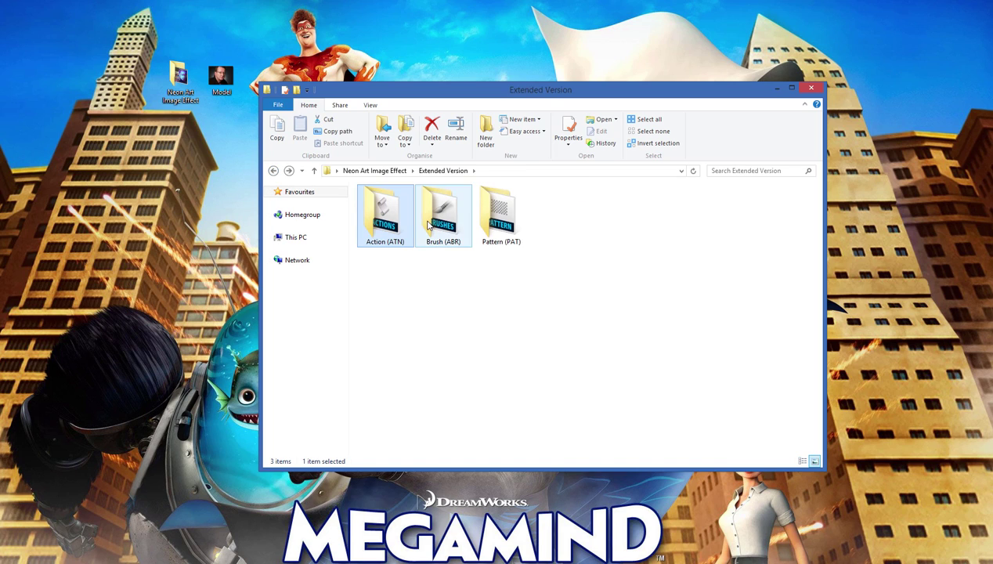
click(429, 225)
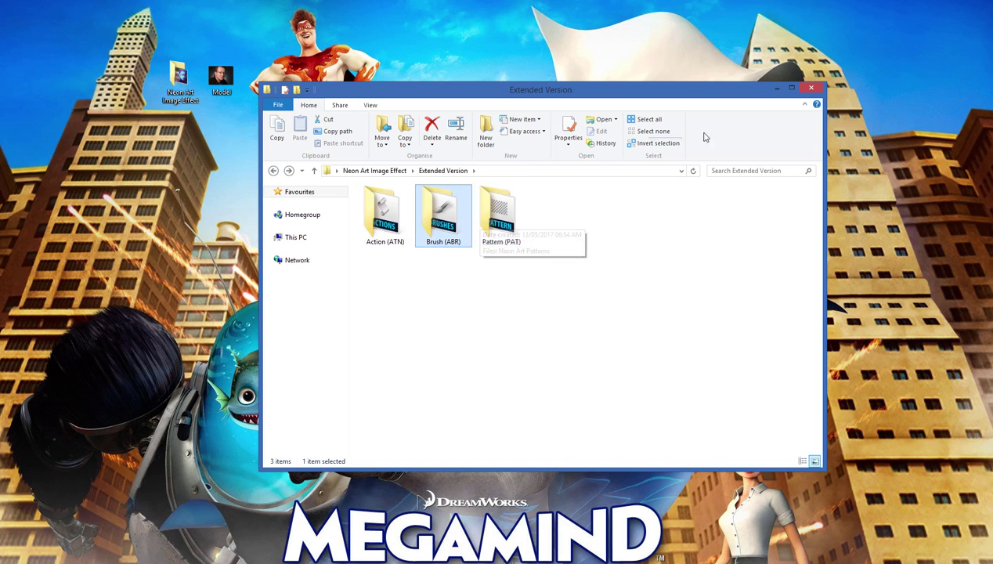
click(777, 89)
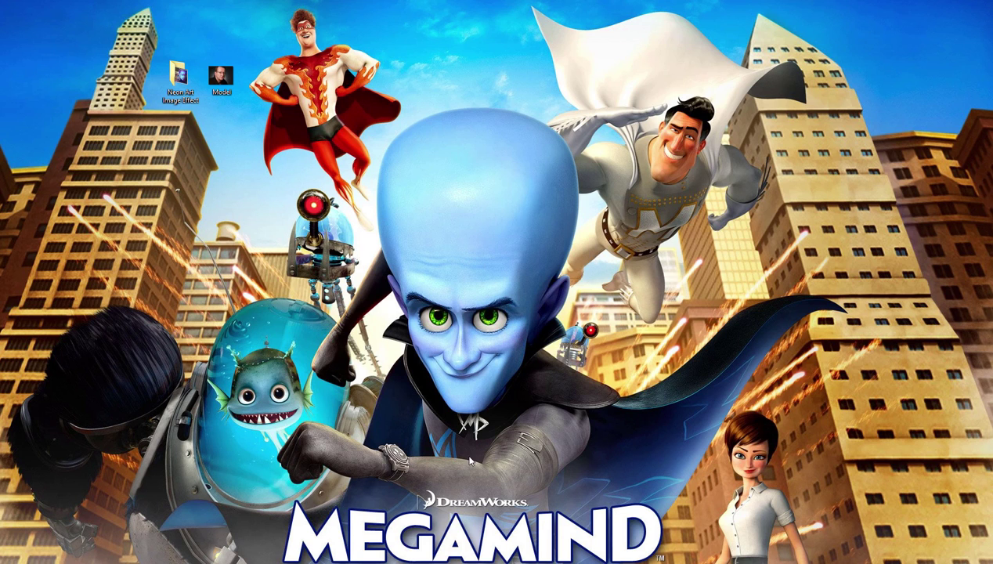
Load the Neon Art Image Effect action file into the Actions panel
click(471, 561)
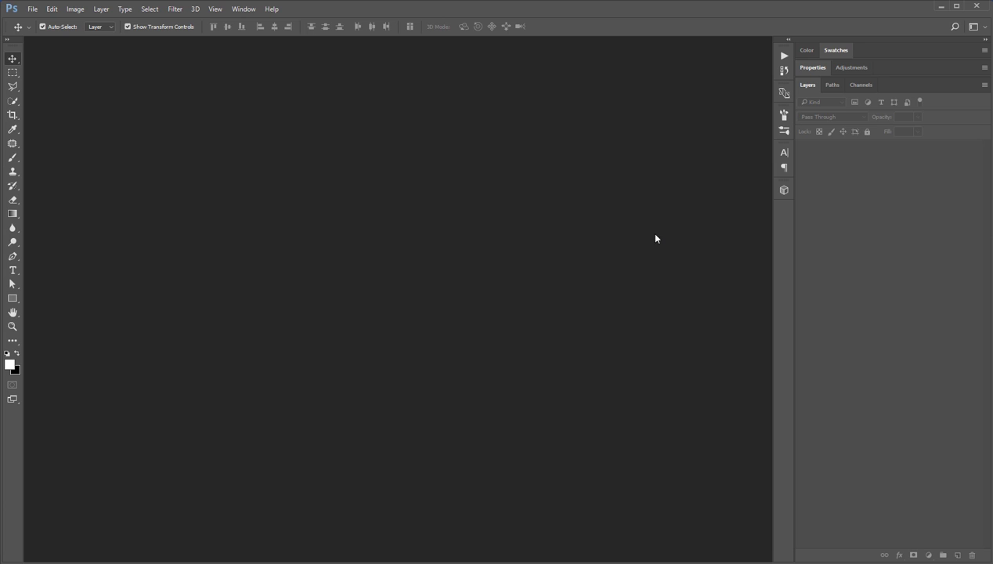
click(244, 9)
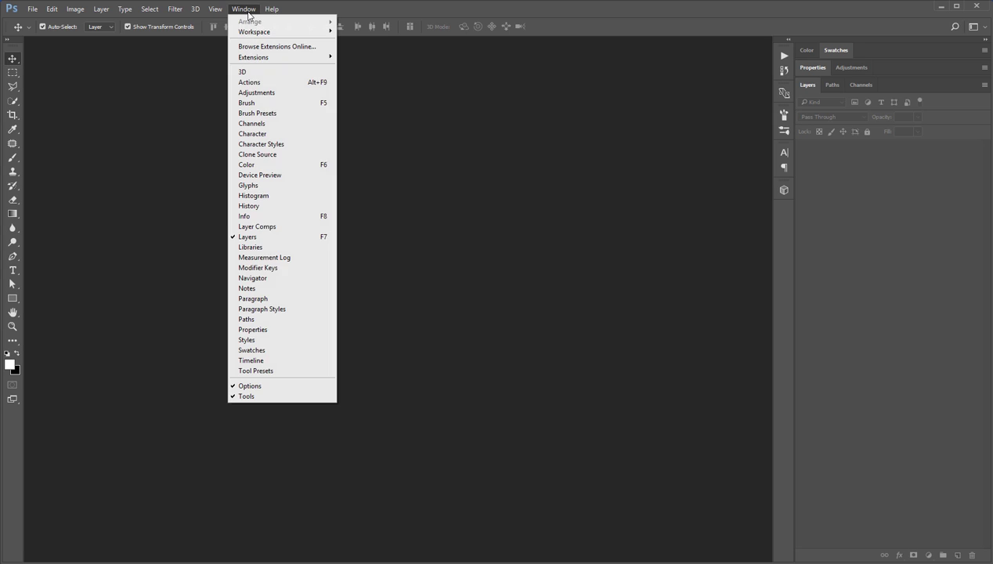
click(255, 83)
click(768, 51)
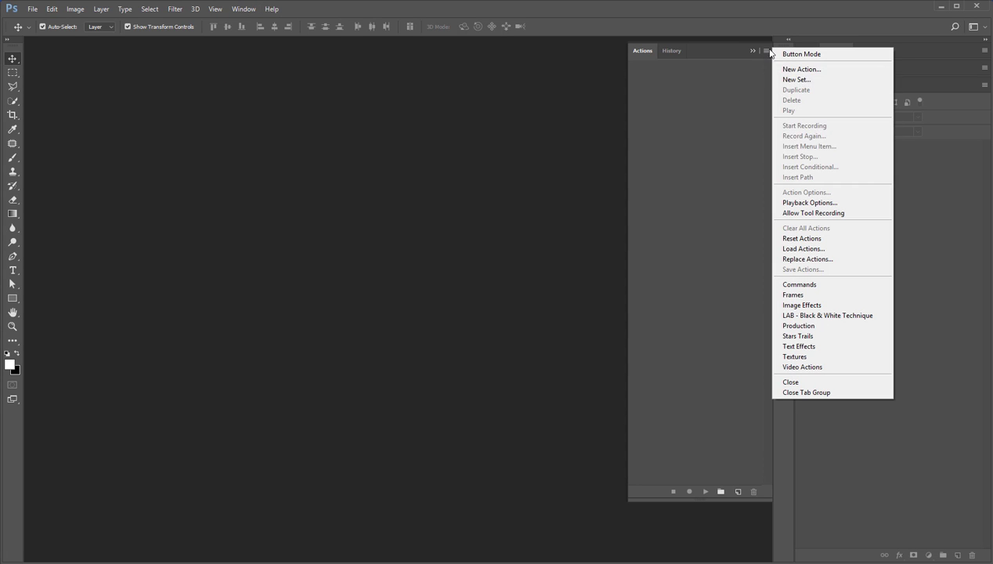
click(830, 251)
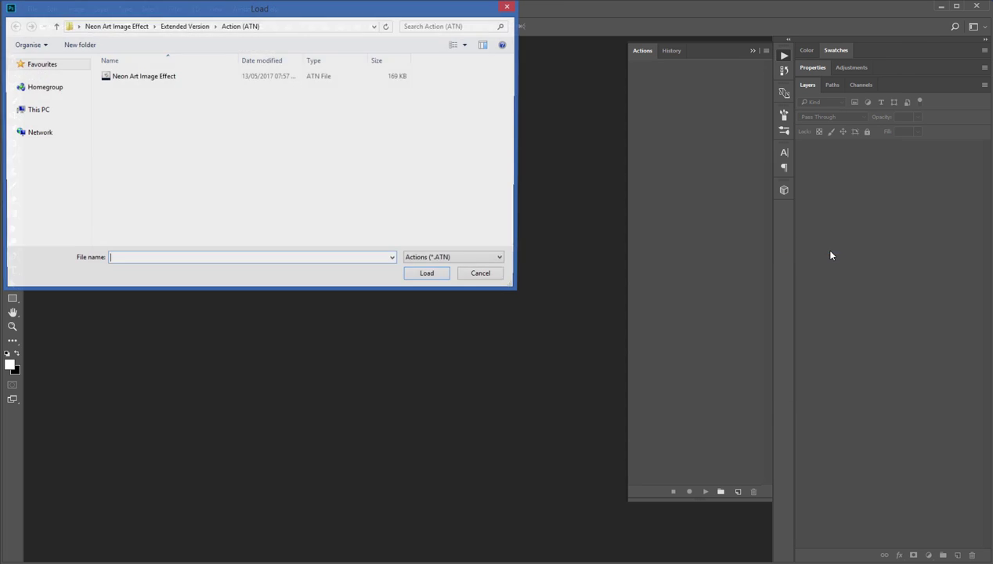
double_click(177, 78)
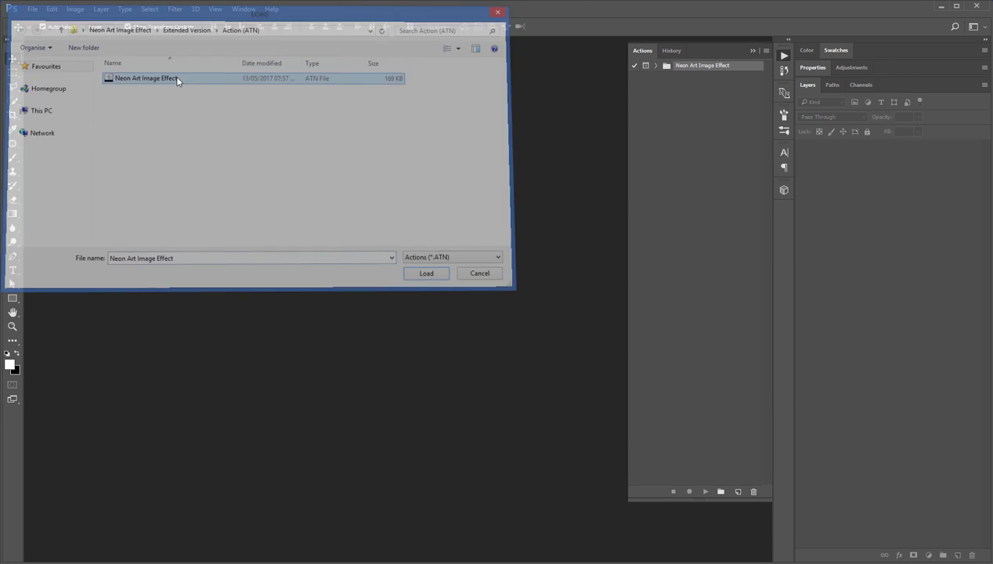
Expand the Neon Art Image Effect set, scroll through and select its actions, then return to the top
click(656, 66)
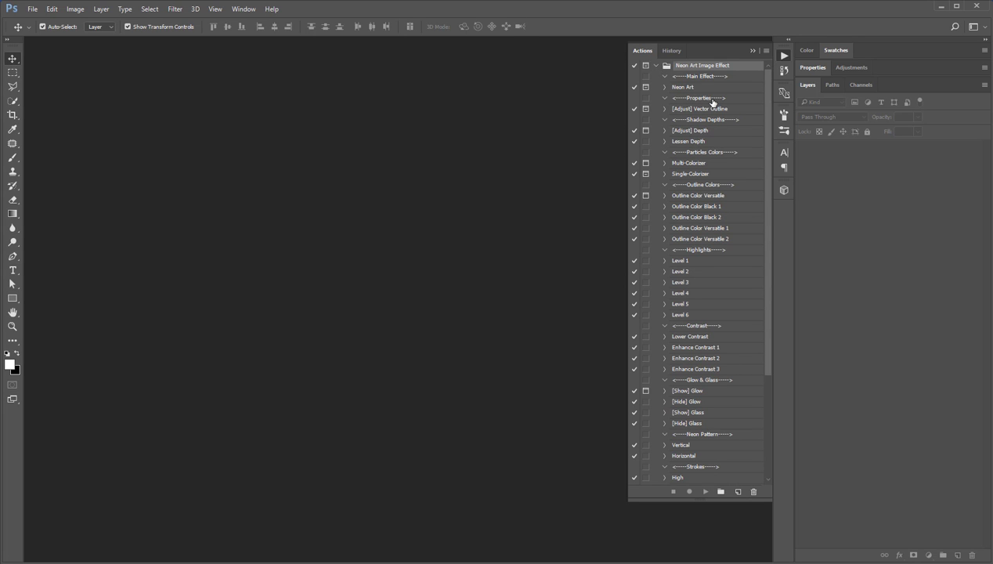
scroll(745, 329, down, 5)
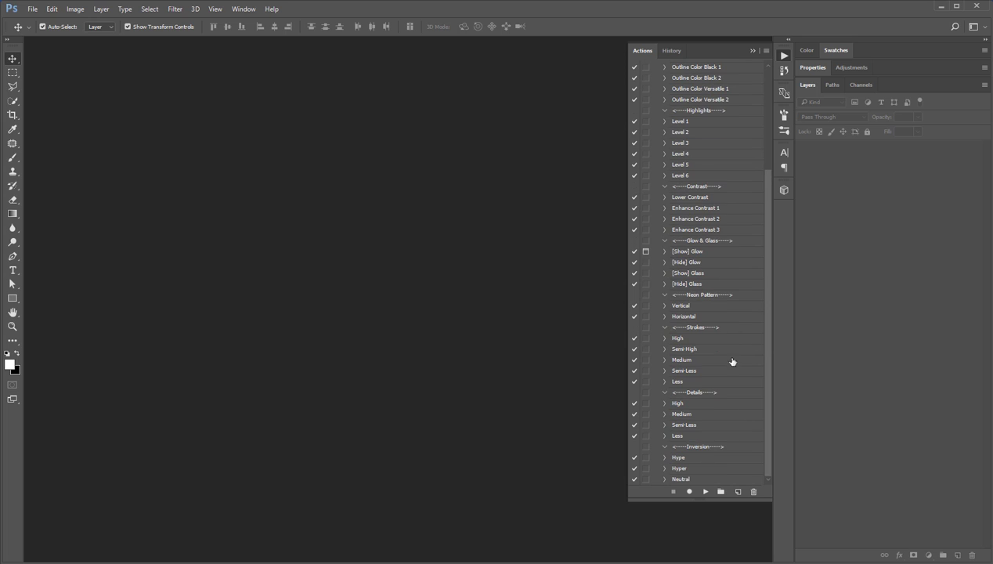
shift+click(702, 481)
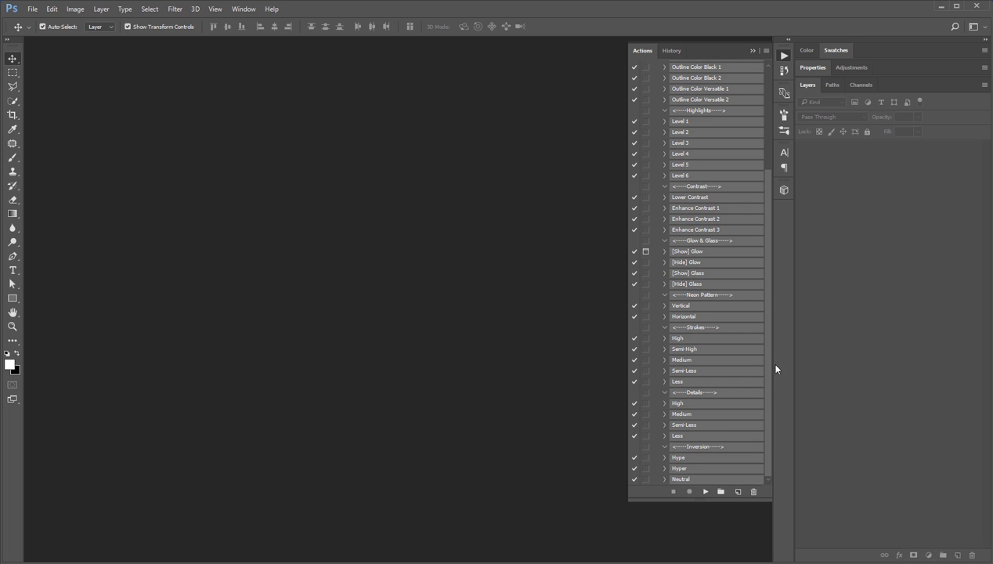
drag(769, 360, 767, 259)
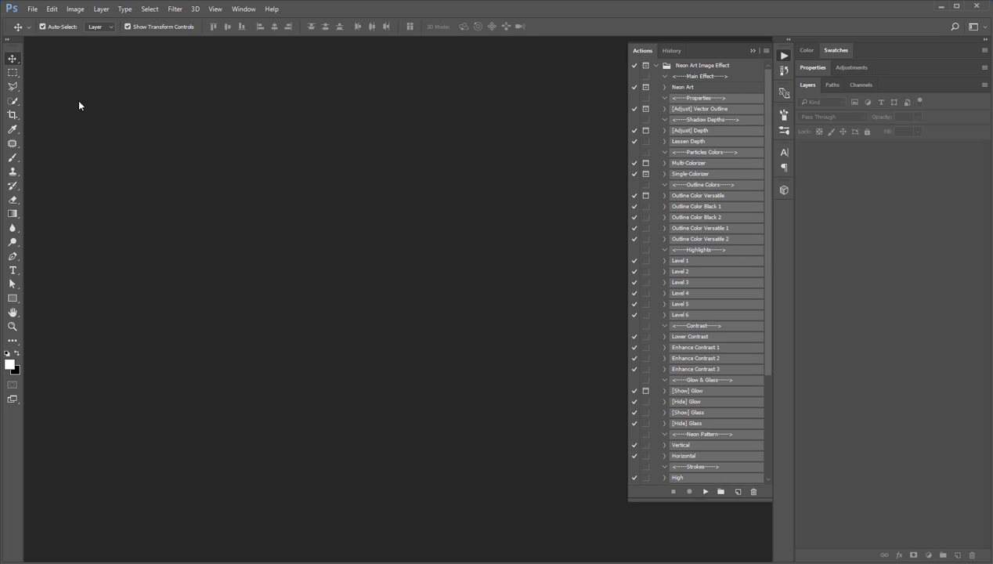
Load the Neon Art Brushes file through the Preset Manager
click(53, 11)
mouse_move(151, 341)
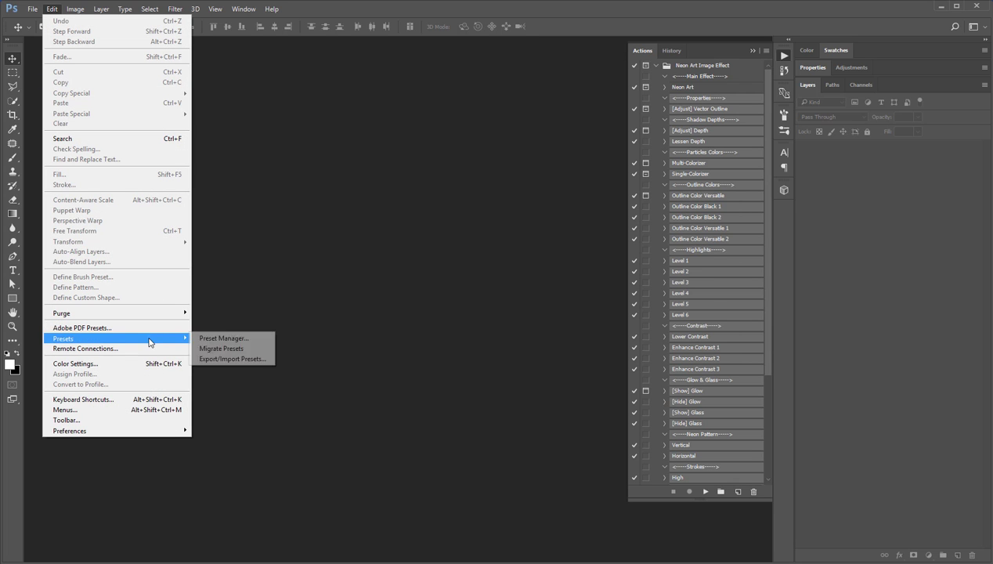
click(205, 338)
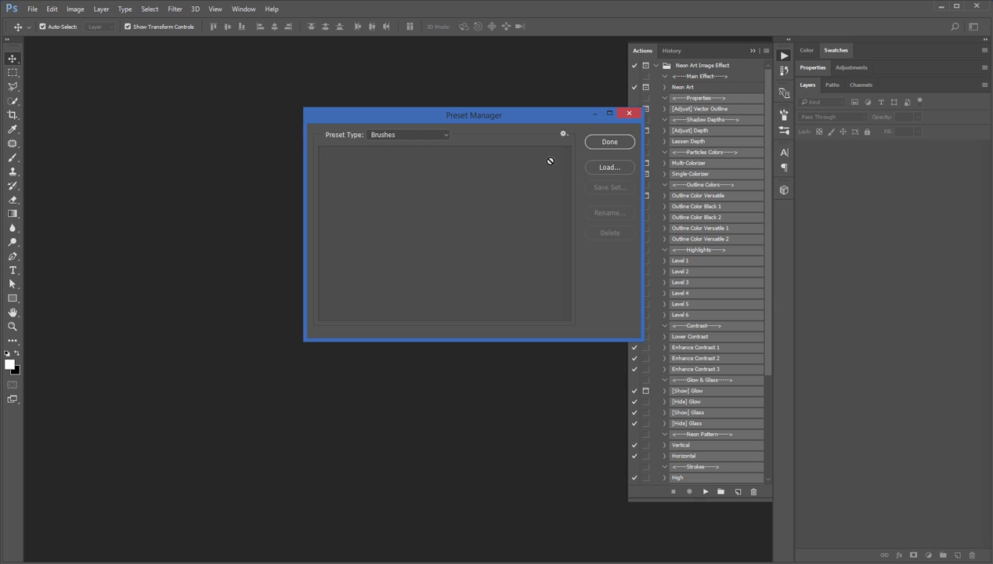
click(606, 171)
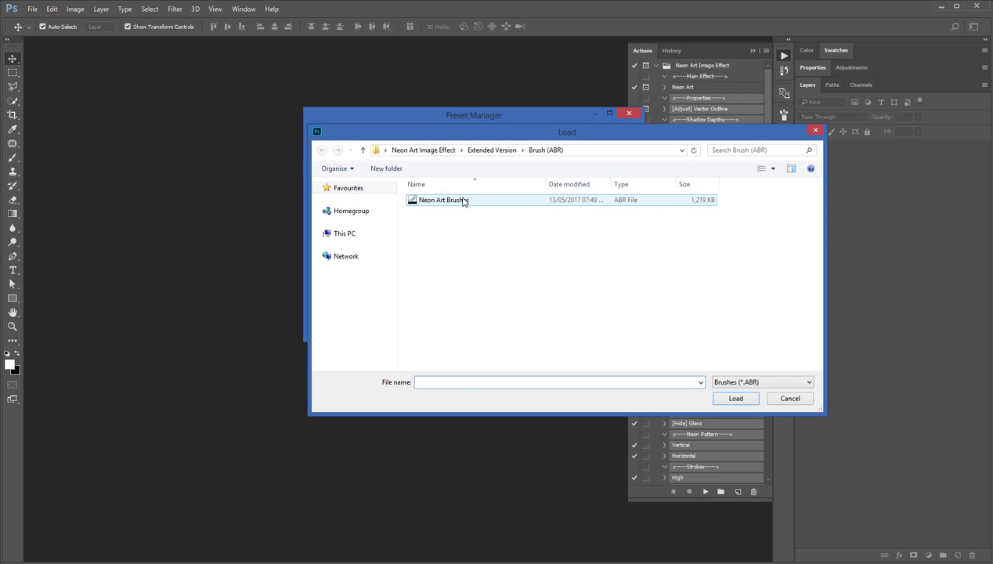
double_click(462, 202)
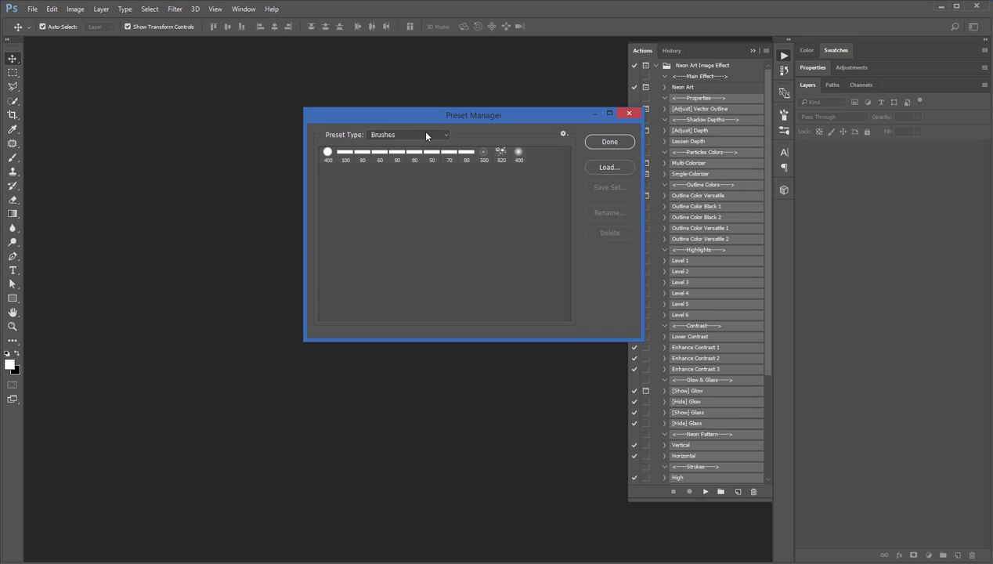
Switch the preset type to Patterns, load the Neon Art Patterns file, and finish
click(426, 135)
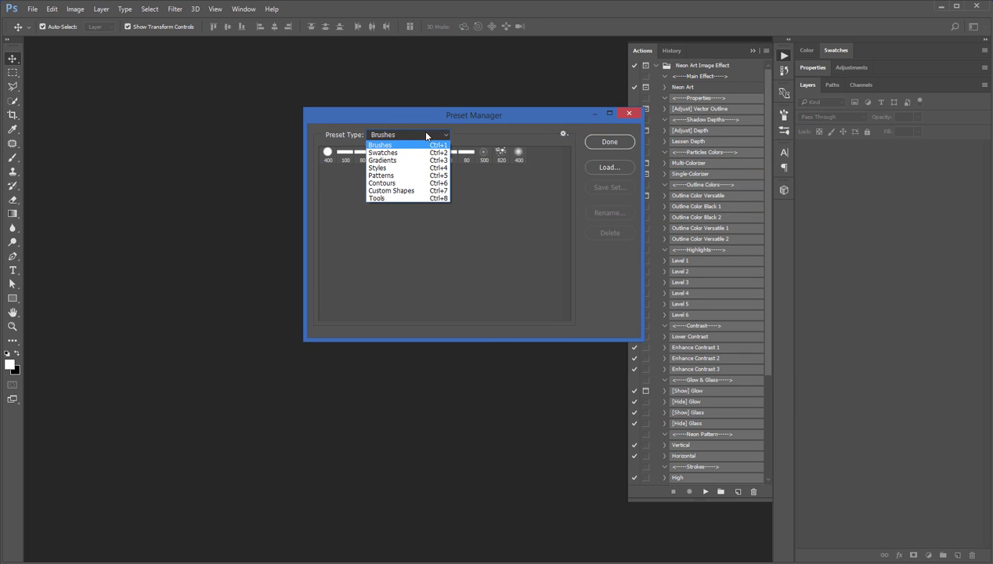
click(408, 176)
click(610, 167)
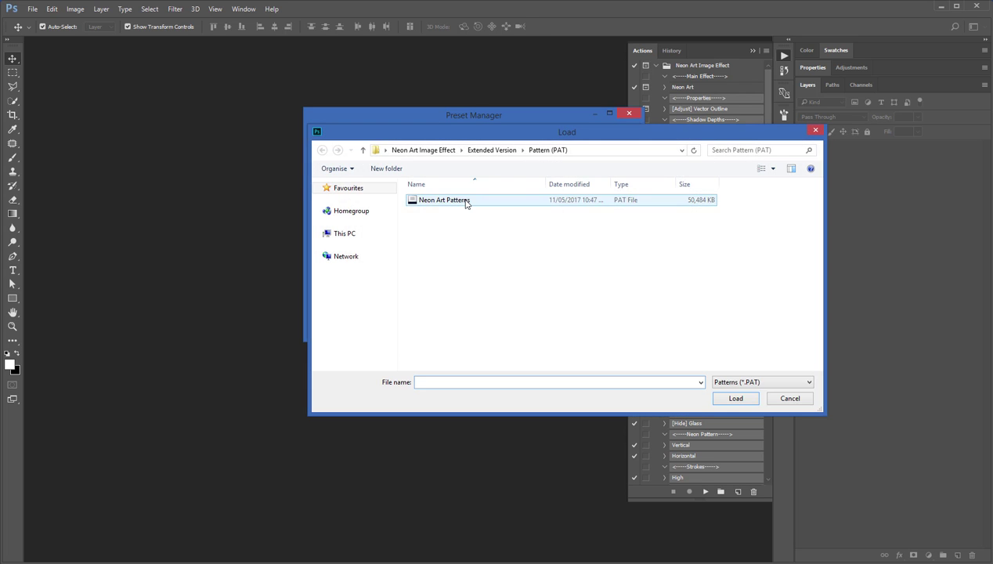
double_click(450, 199)
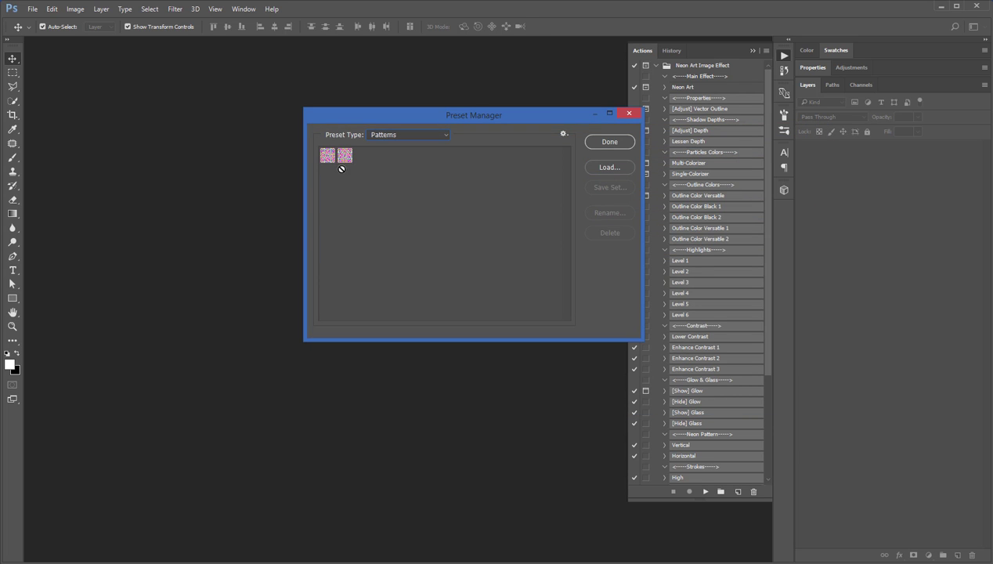
click(608, 144)
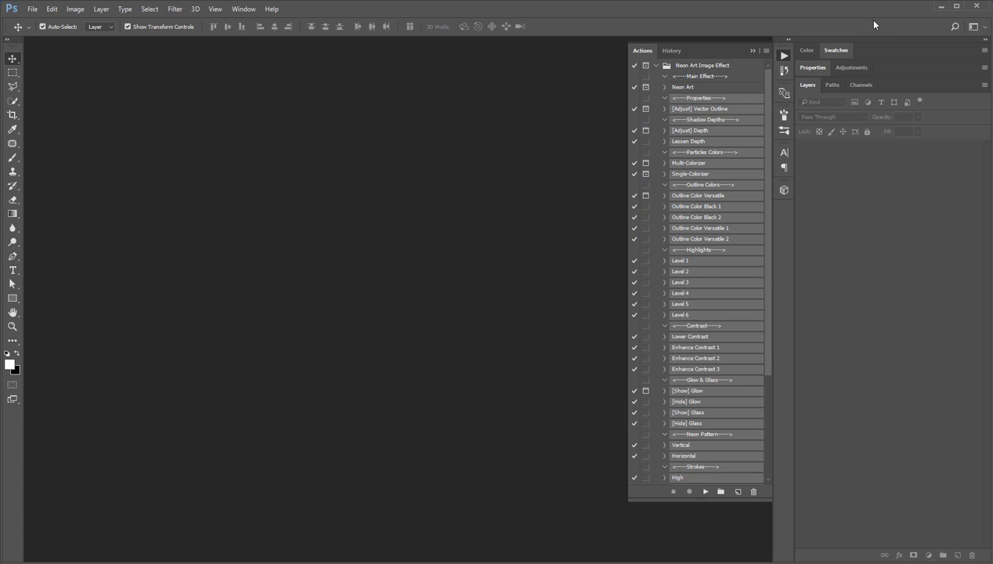
Open Model.jpg from the desktop in Photoshop and confirm it is 3160 × 2370 px at 300 ppi
click(940, 7)
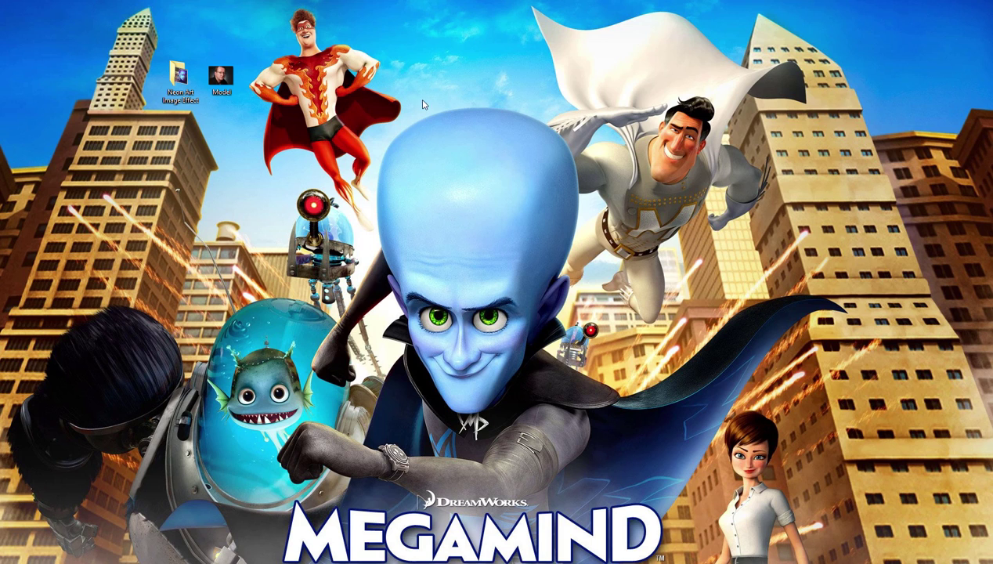
right_click(225, 81)
mouse_move(342, 238)
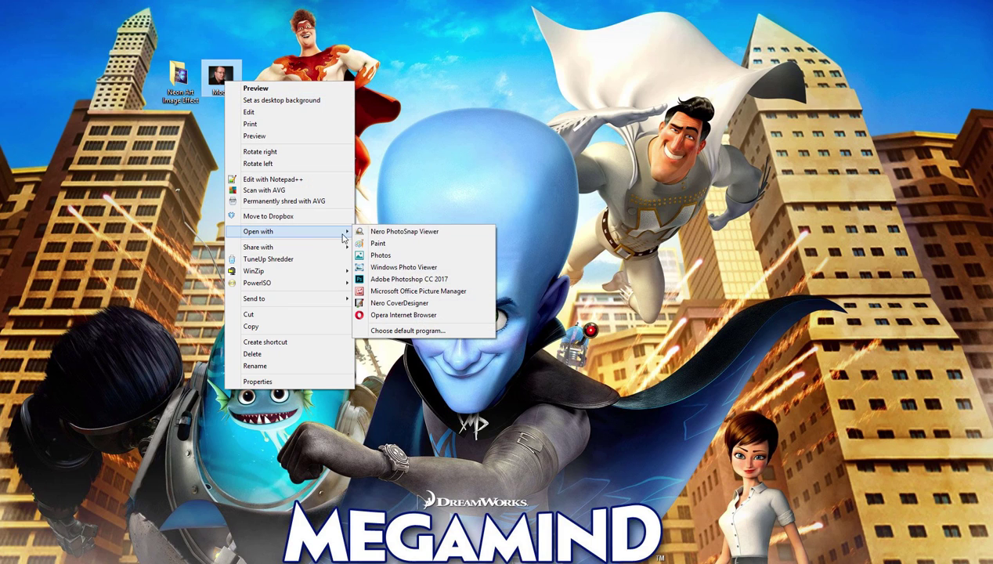
click(382, 279)
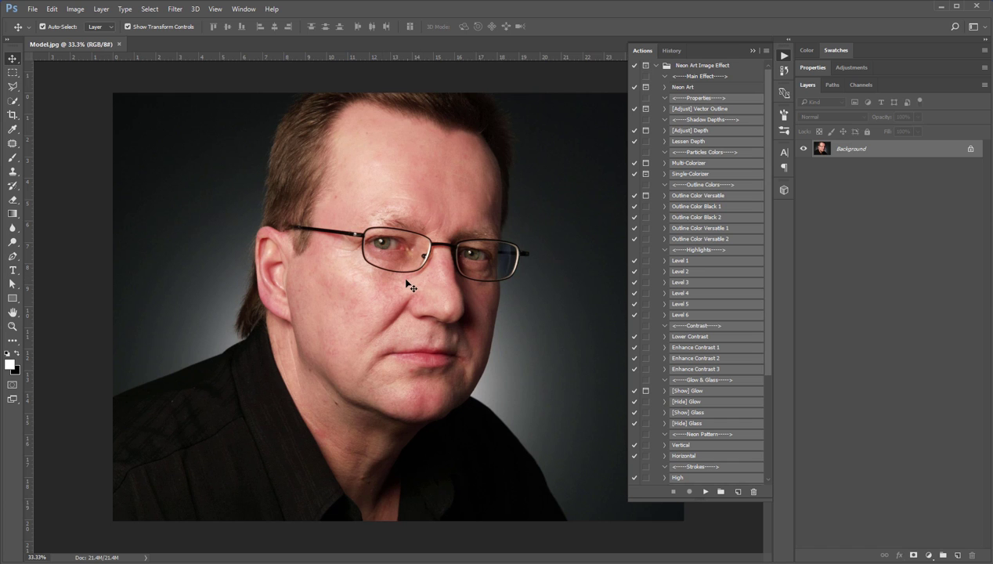
scroll(407, 285, up, 1)
key(ctrl+alt+i)
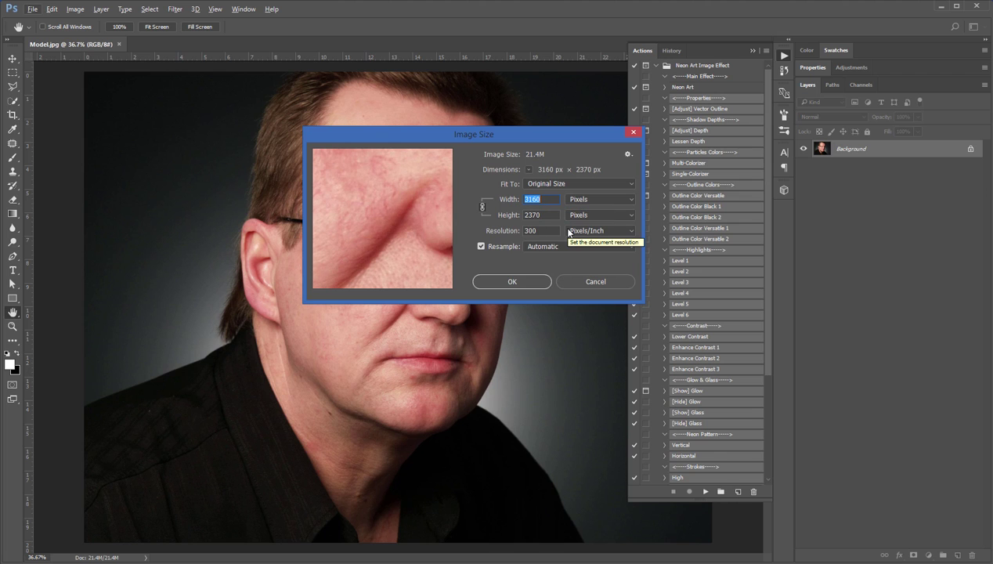
click(512, 282)
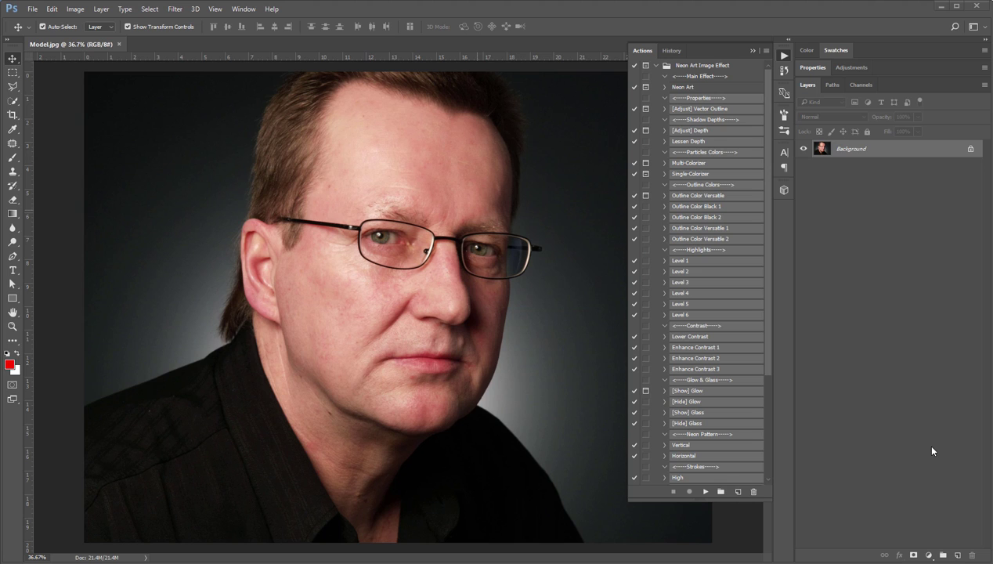
Play the Neon Art action until it pauses at its message, then test and undo a red brush stroke
click(696, 88)
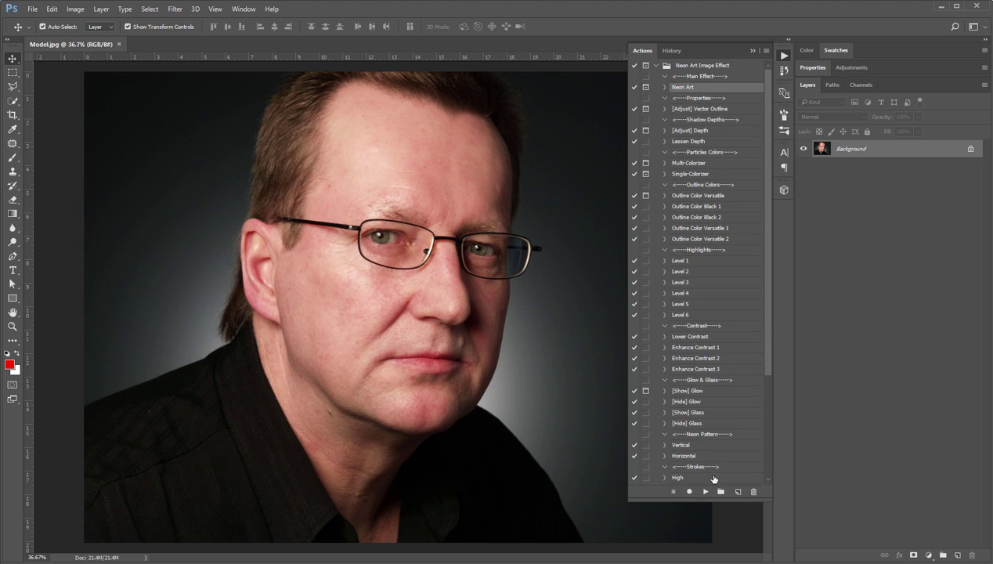
click(705, 492)
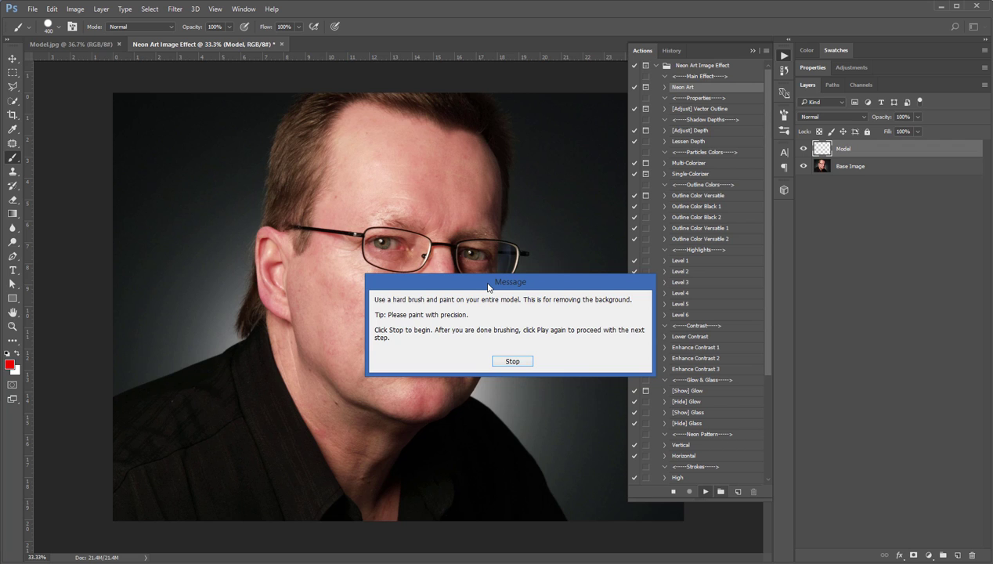
click(511, 361)
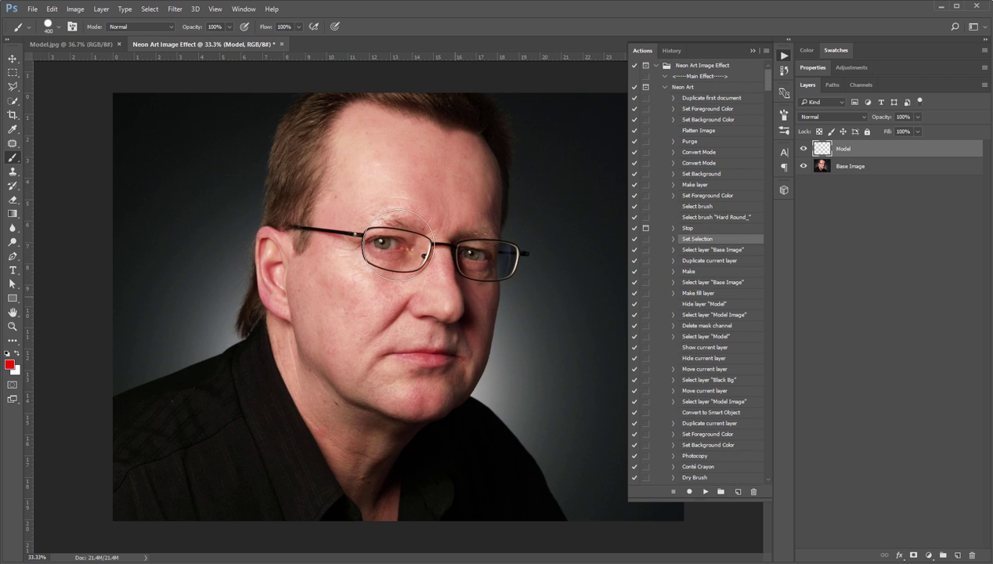
mouse_move(416, 205)
mouse_down()
mouse_move(313, 223)
mouse_move(398, 196)
mouse_move(342, 174)
mouse_move(358, 155)
mouse_move(336, 152)
mouse_move(362, 139)
mouse_move(437, 141)
mouse_move(434, 249)
mouse_move(412, 352)
mouse_move(380, 263)
mouse_move(307, 288)
mouse_move(291, 252)
mouse_move(316, 170)
mouse_move(331, 159)
mouse_move(389, 214)
mouse_up()
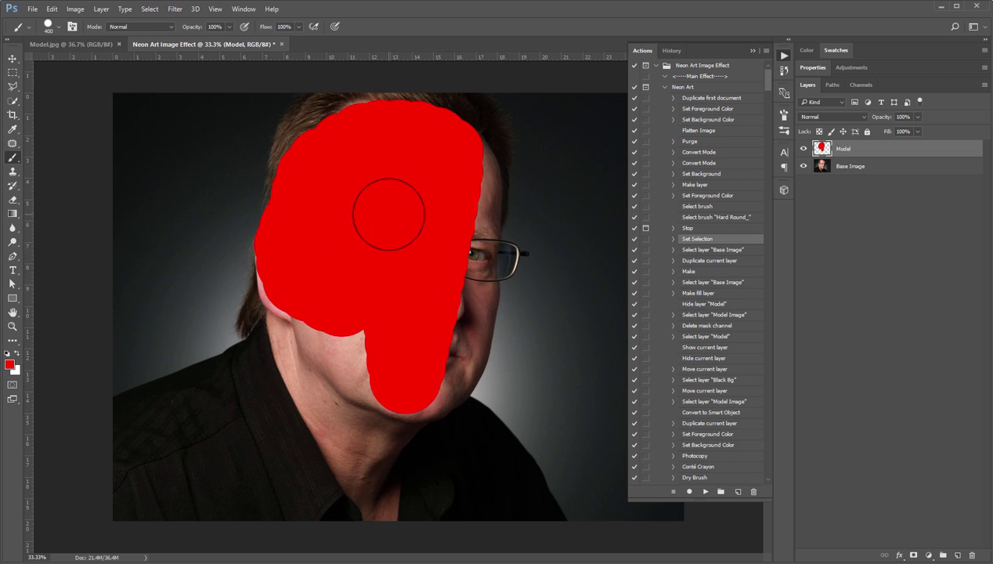
key(ctrl+z)
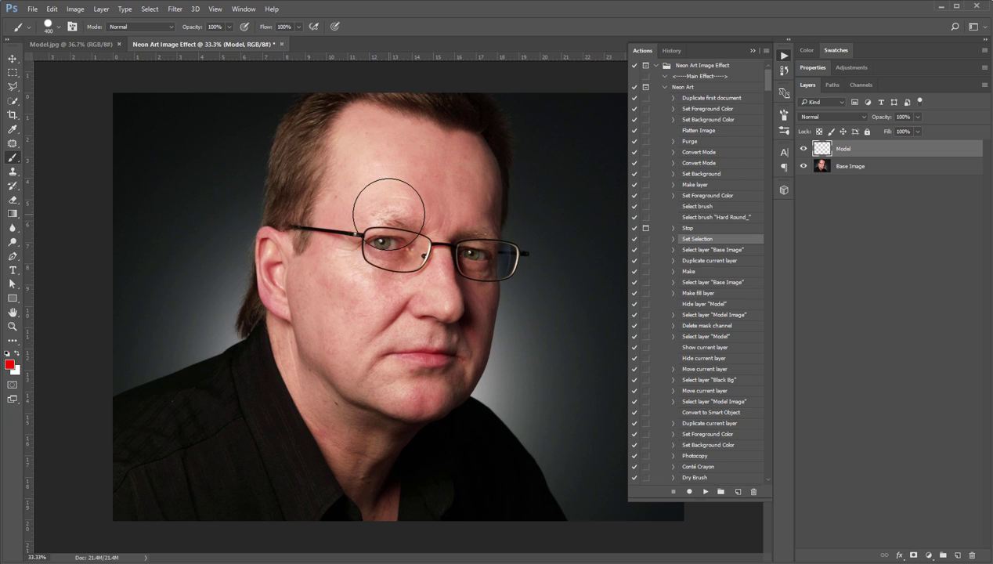
On the Base Image layer, Quick Select the shirt, neck, forehead and hair
key(v)
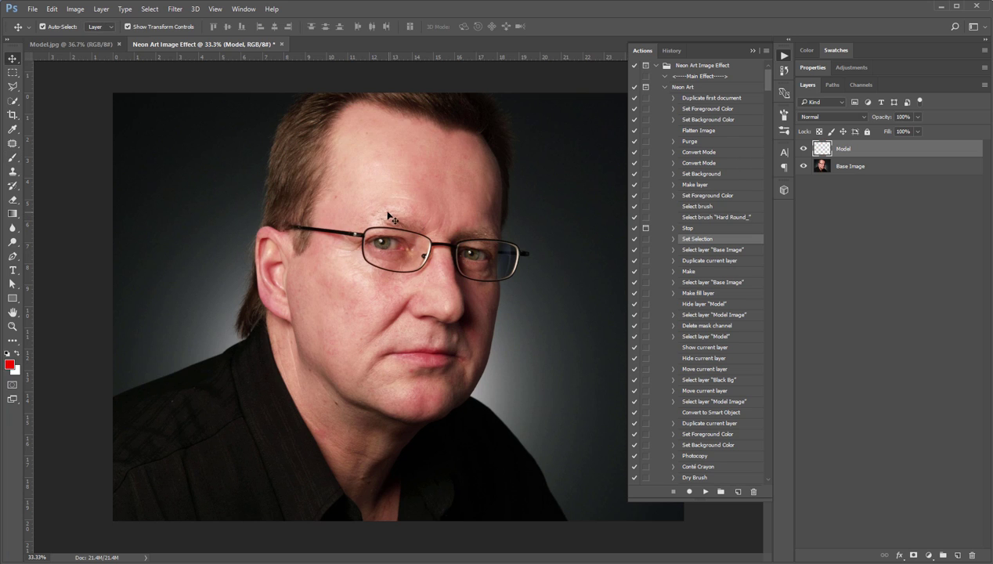
click(873, 167)
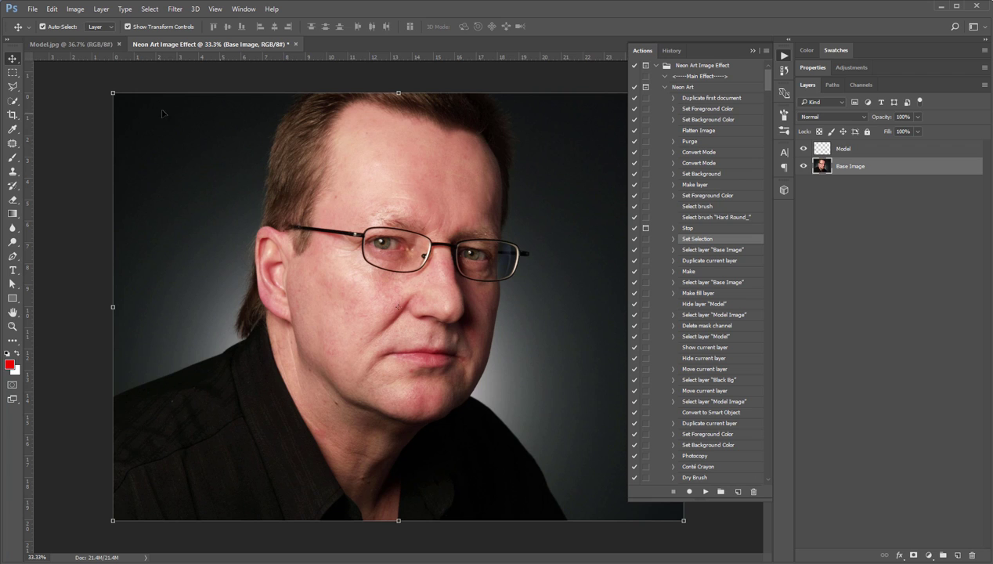
drag(13, 101, 30, 109)
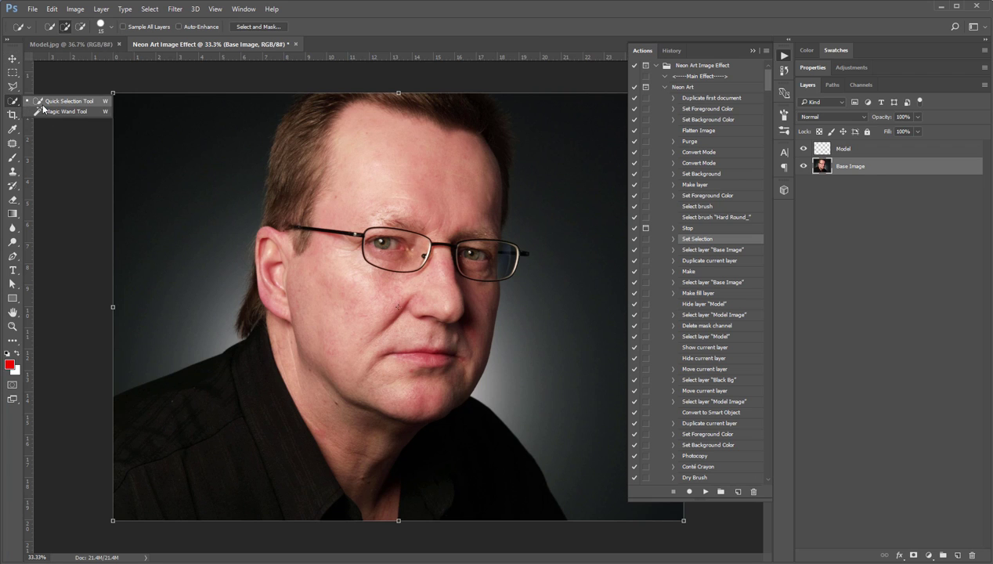
click(43, 106)
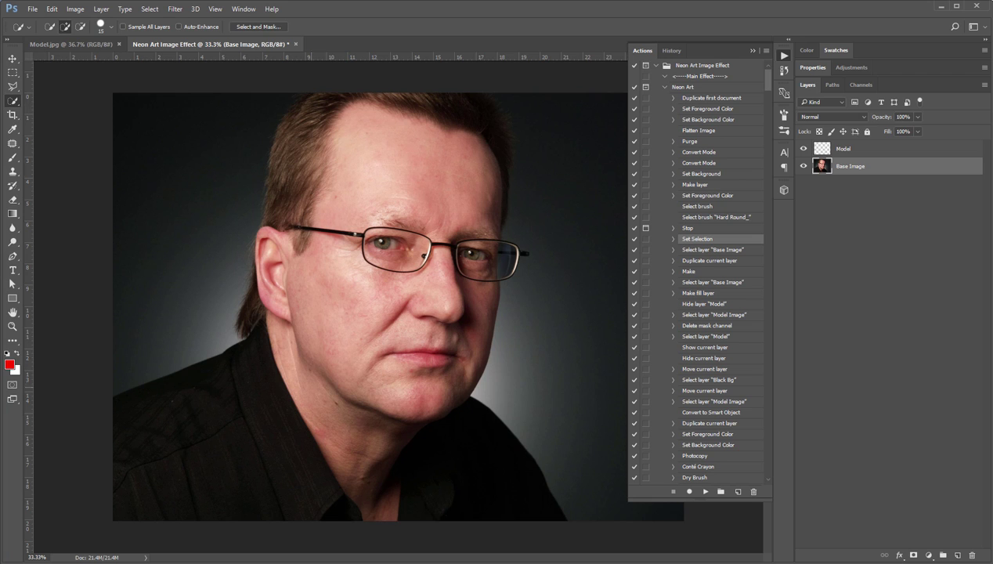
mouse_move(212, 406)
mouse_down()
mouse_move(322, 458)
mouse_move(344, 494)
mouse_move(474, 481)
mouse_move(408, 439)
mouse_move(423, 368)
mouse_move(353, 313)
mouse_move(376, 266)
mouse_move(268, 319)
mouse_move(261, 304)
mouse_up()
scroll(316, 302, up, 2)
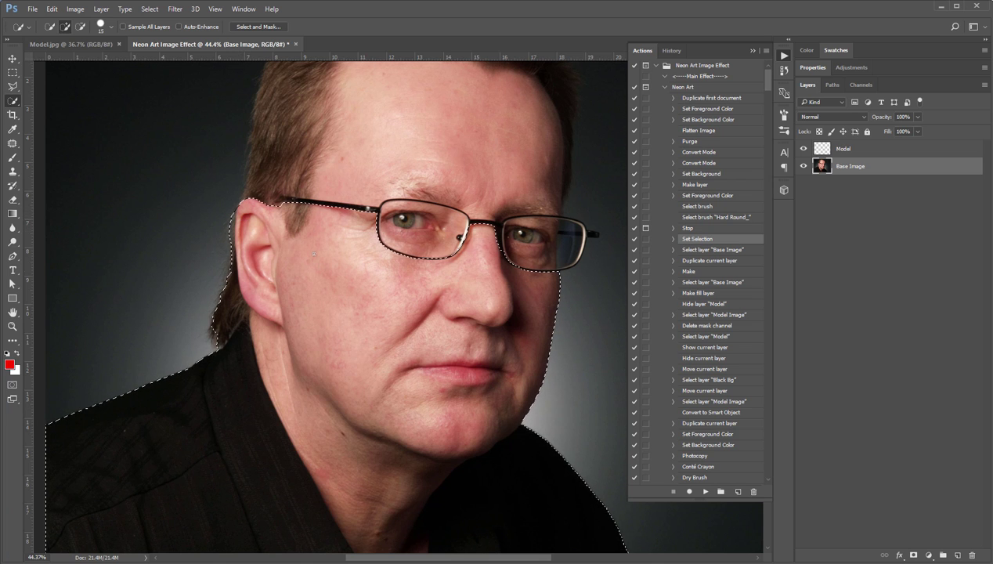
scroll(274, 313, down, 1)
click(322, 192)
mouse_move(323, 168)
mouse_down()
mouse_move(311, 147)
mouse_move(327, 94)
mouse_move(355, 171)
mouse_move(440, 152)
mouse_up()
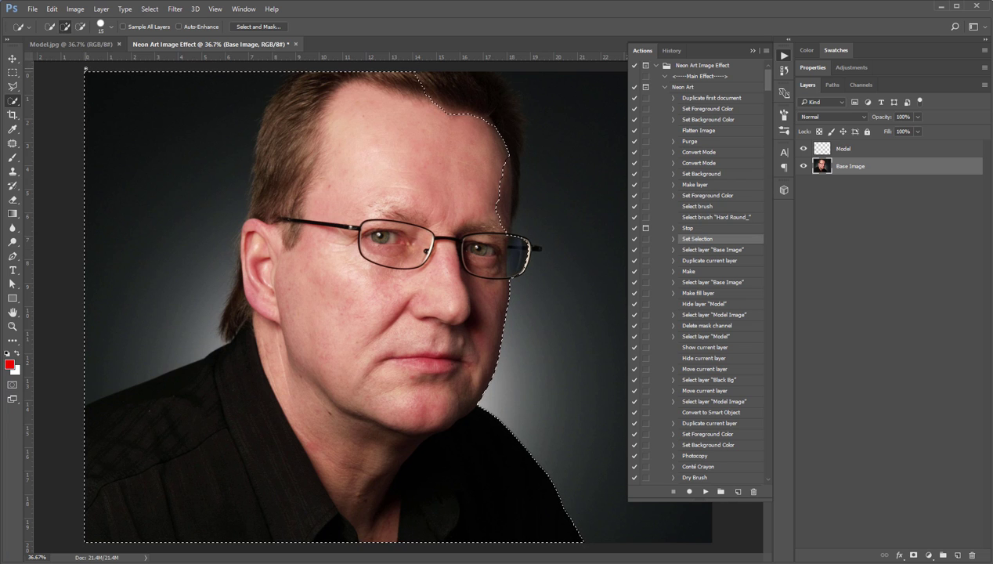
With brush size 35, subtract the left and right background and add the temple and hairline
key(bracketright)
key(bracketright)
mouse_move(87, 85)
mouse_down()
mouse_move(85, 75)
mouse_move(139, 270)
mouse_up()
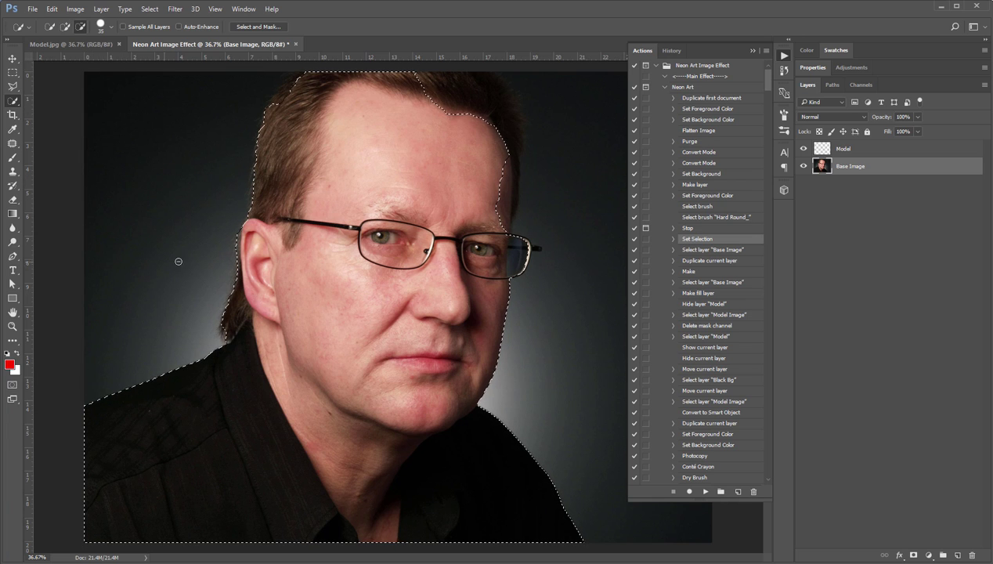
key(alt)
mouse_move(225, 327)
mouse_down()
mouse_move(257, 209)
mouse_move(270, 100)
mouse_move(297, 80)
mouse_up()
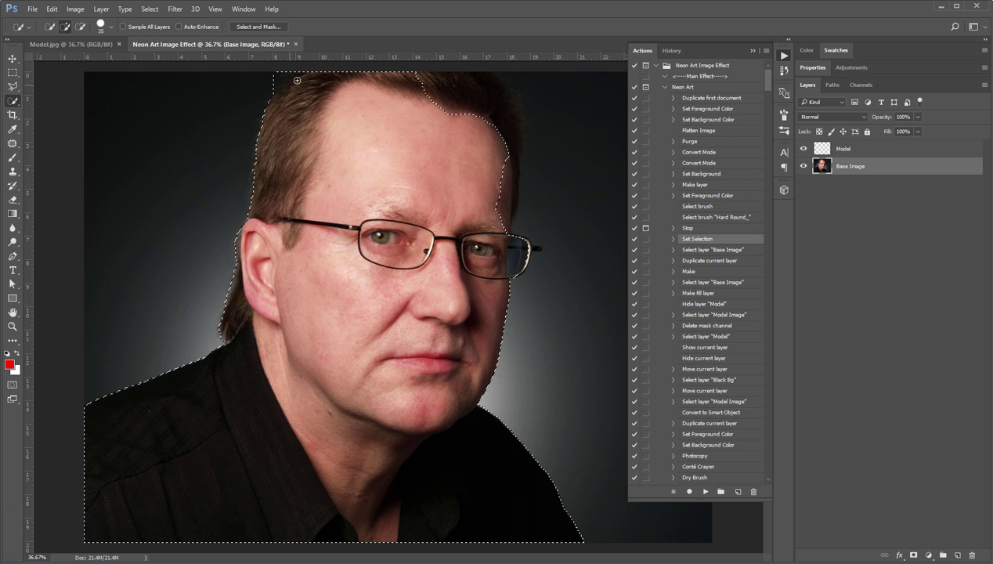
scroll(454, 195, up, 3)
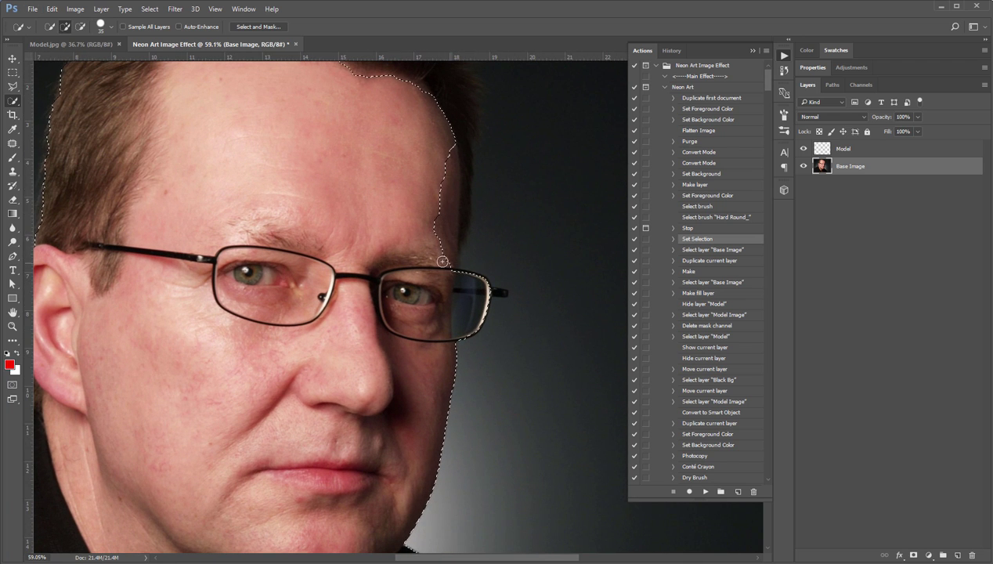
mouse_move(443, 261)
mouse_down()
mouse_move(439, 216)
mouse_move(459, 161)
mouse_move(455, 260)
mouse_move(458, 235)
mouse_move(460, 261)
mouse_up()
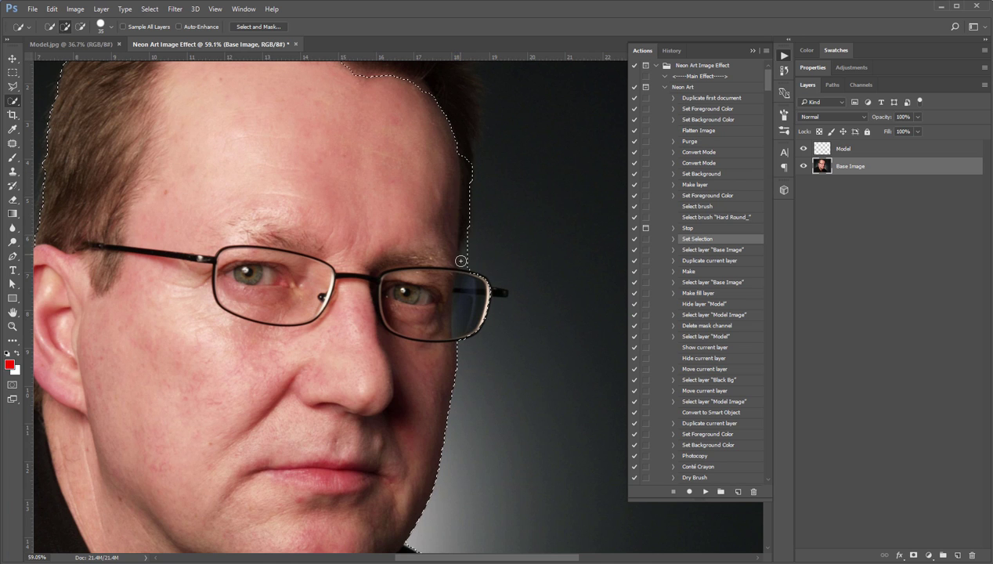
scroll(435, 246, up, 3)
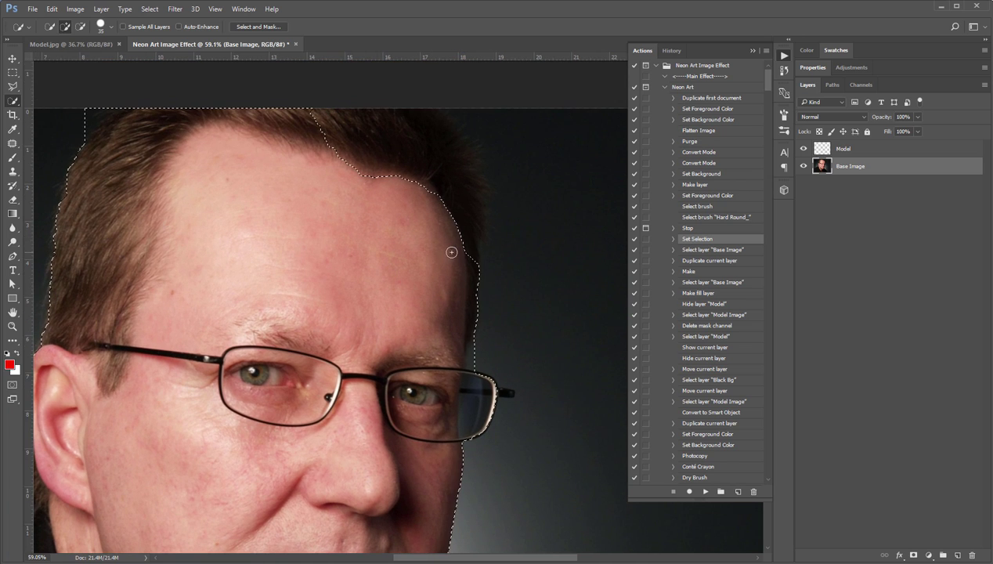
scroll(461, 278, down, 1)
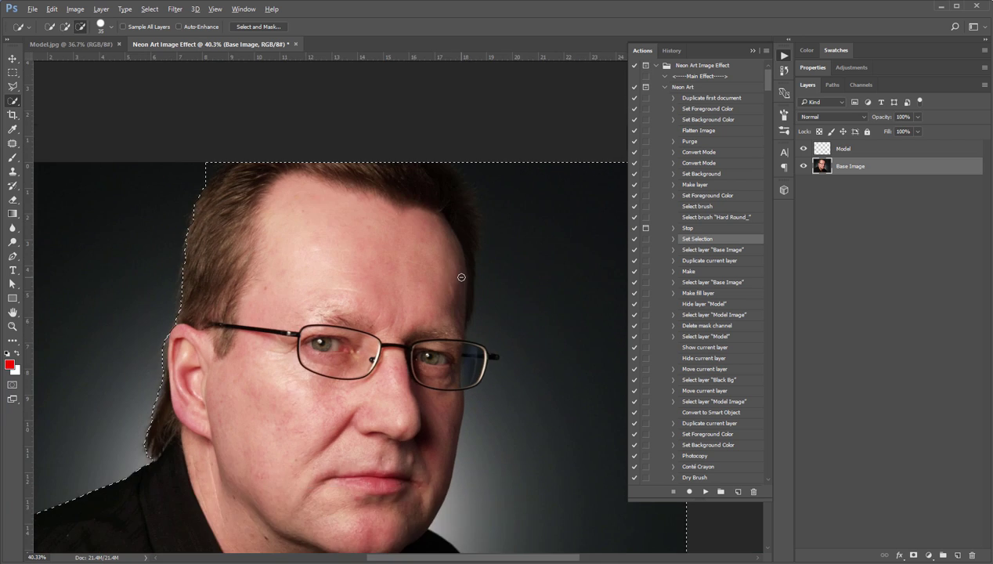
scroll(461, 277, down, 2)
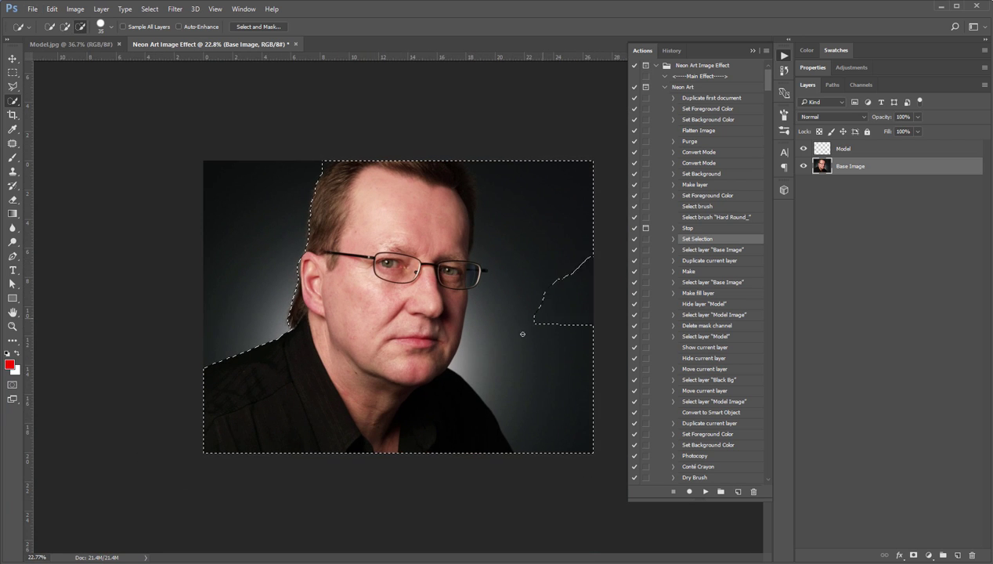
mouse_move(523, 334)
mouse_down()
mouse_move(510, 361)
mouse_move(589, 251)
mouse_move(524, 190)
mouse_move(446, 277)
mouse_up()
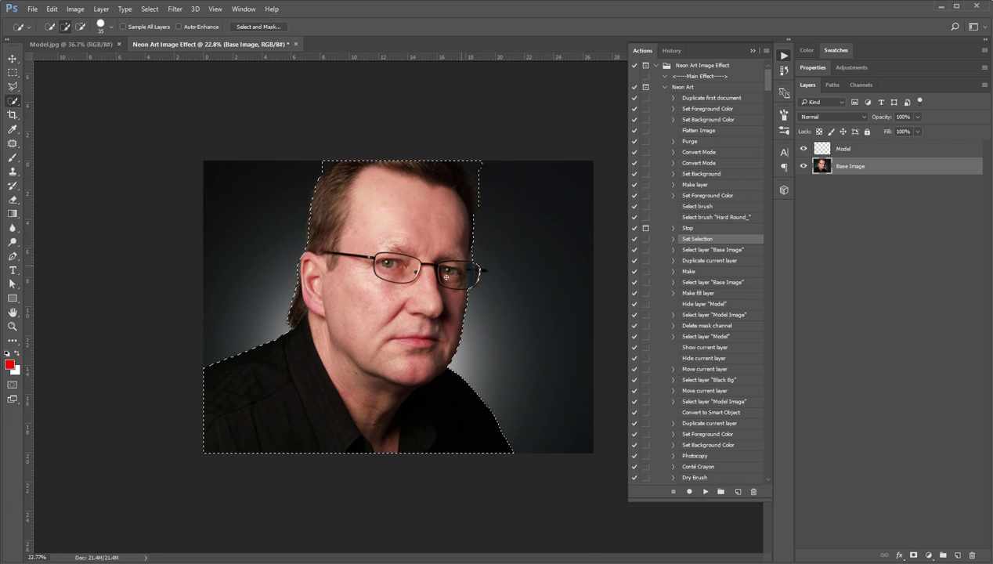
Trim background off the top-right edge of the selection around the head
scroll(446, 277, up, 3)
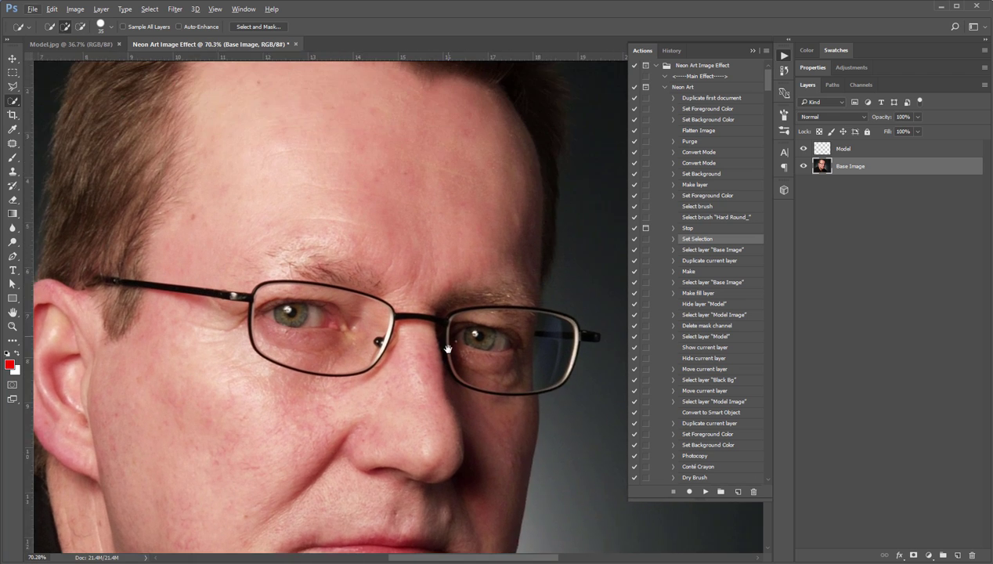
drag(437, 164, 438, 344)
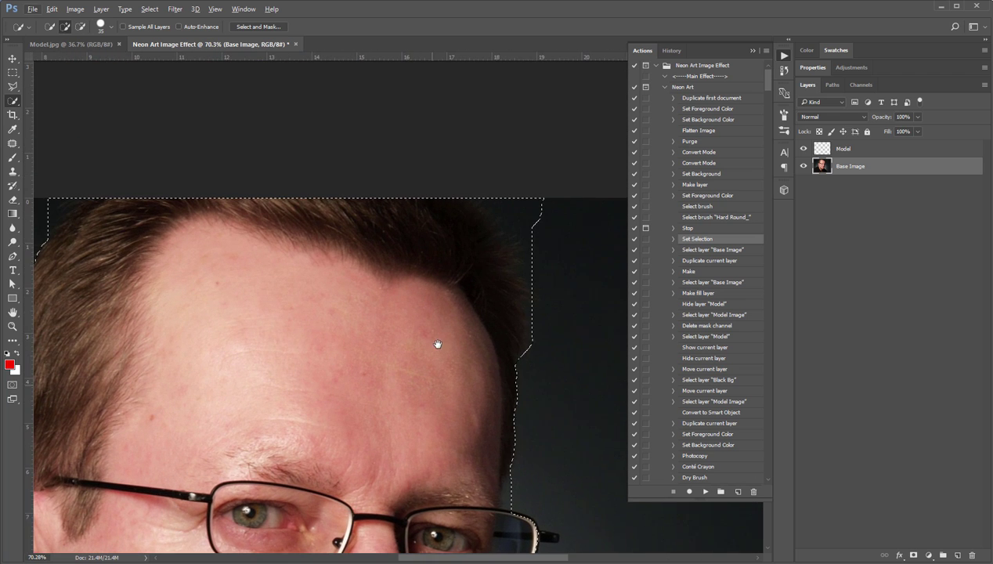
mouse_move(541, 214)
mouse_down()
mouse_move(470, 203)
mouse_move(513, 302)
mouse_move(490, 275)
mouse_move(539, 340)
mouse_move(537, 351)
mouse_move(535, 317)
mouse_move(484, 282)
mouse_up()
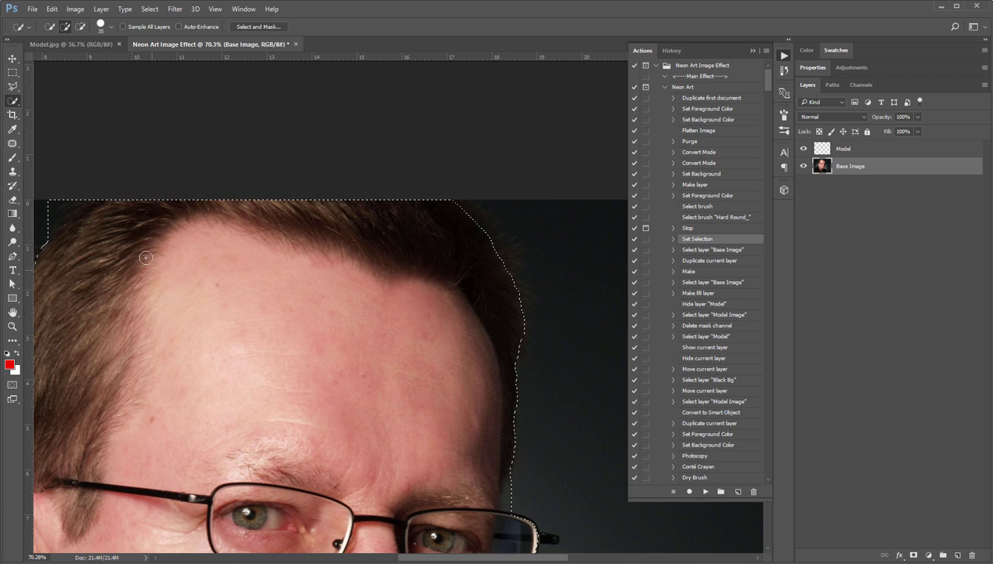
drag(146, 257, 294, 244)
key(alt)
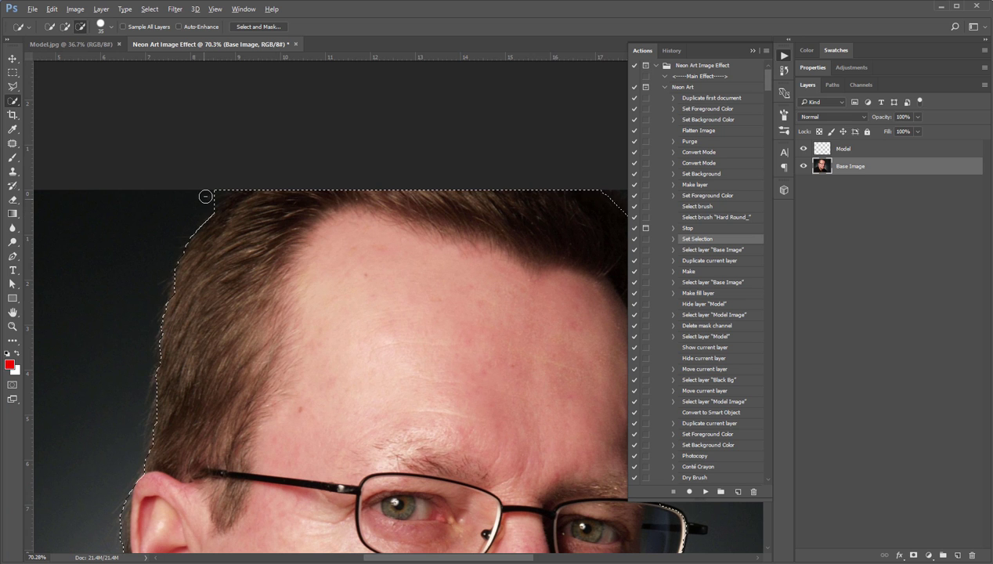
Inspect the selection around the eyes, glasses and right temple, then reactivate the Base Image layer
key(ctrl+0)
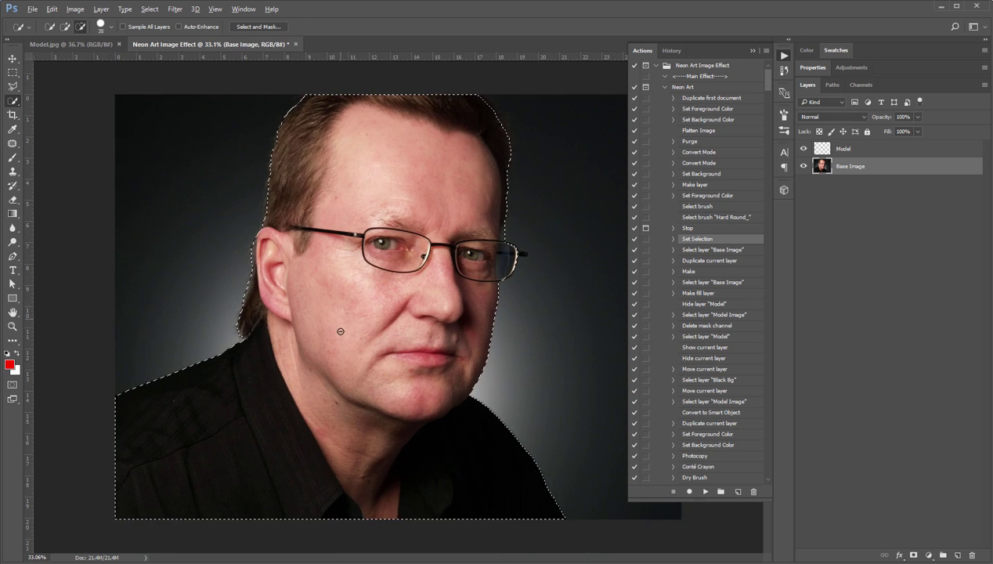
scroll(341, 331, up, 5)
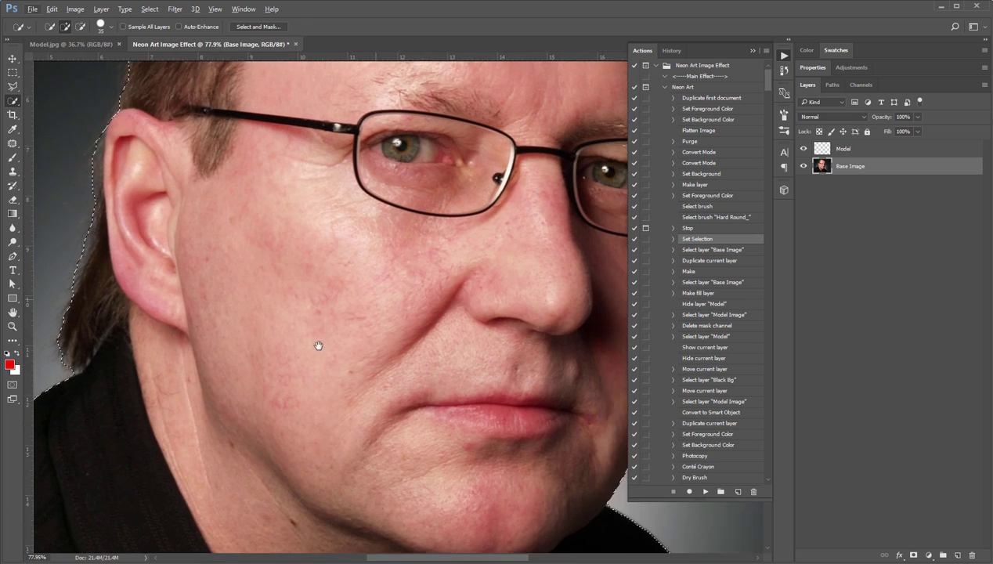
drag(317, 343, 327, 323)
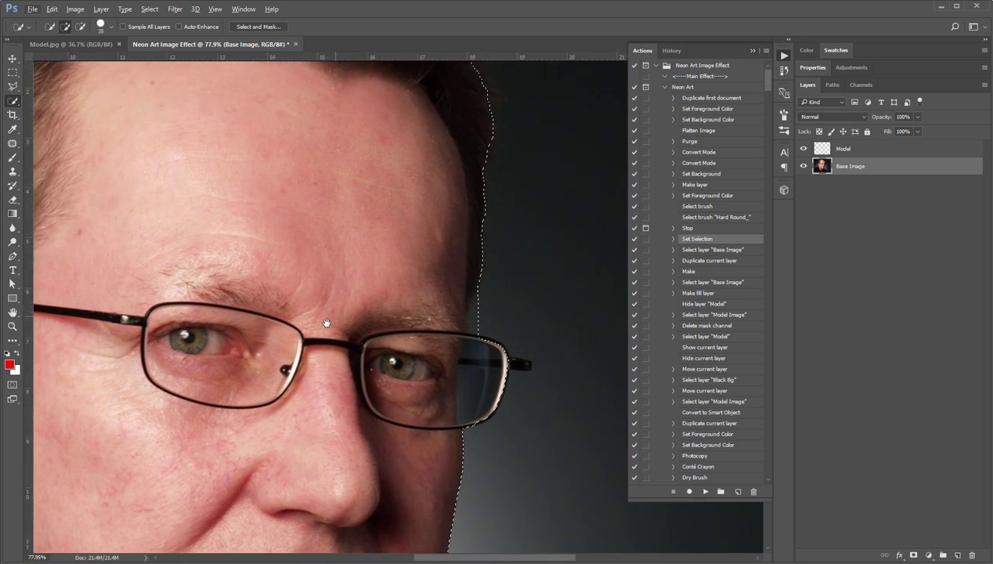
scroll(377, 348, up, 3)
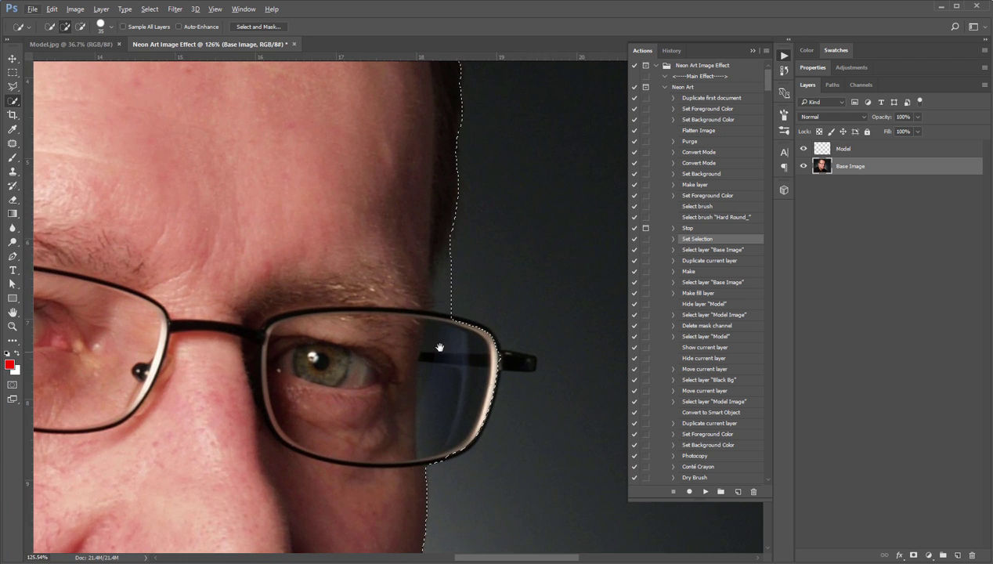
drag(440, 347, 410, 347)
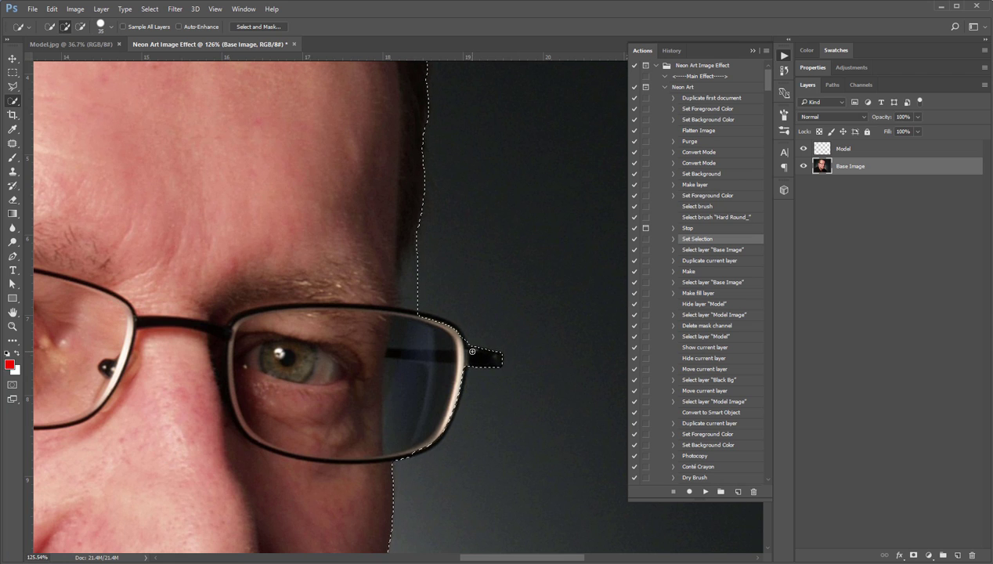
scroll(406, 366, down, 5)
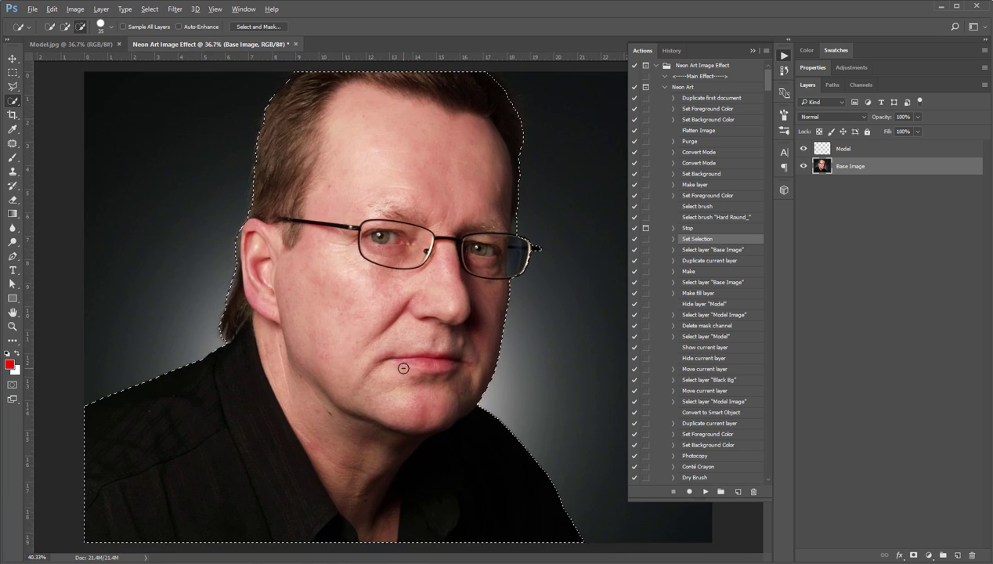
scroll(406, 364, up, 4)
drag(401, 339, 382, 362)
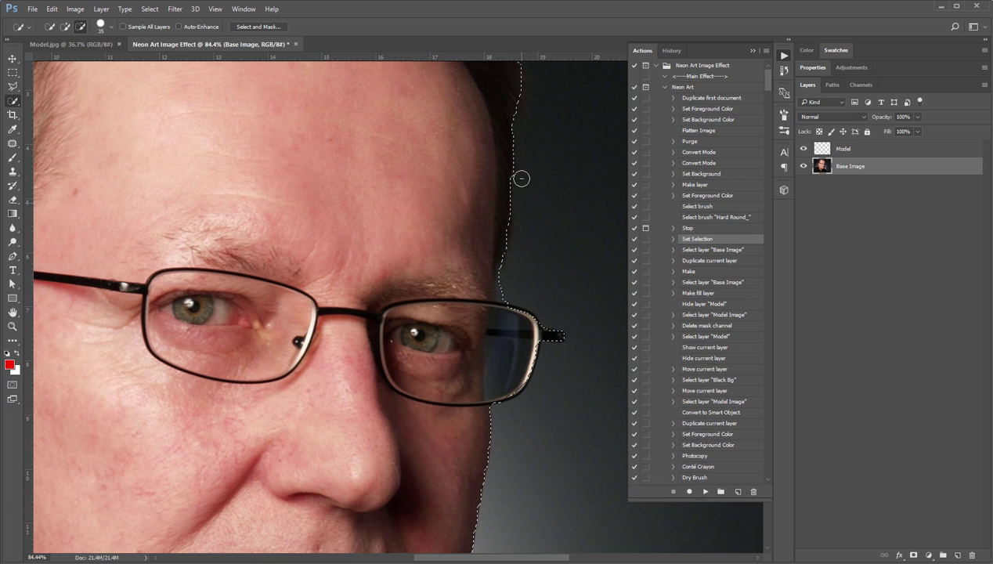
scroll(409, 386, down, 4)
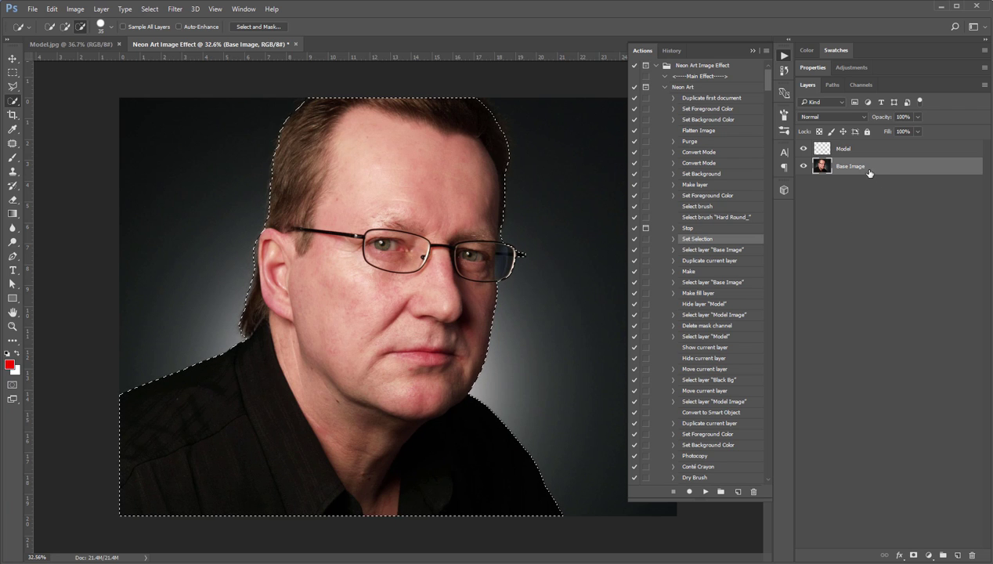
click(865, 150)
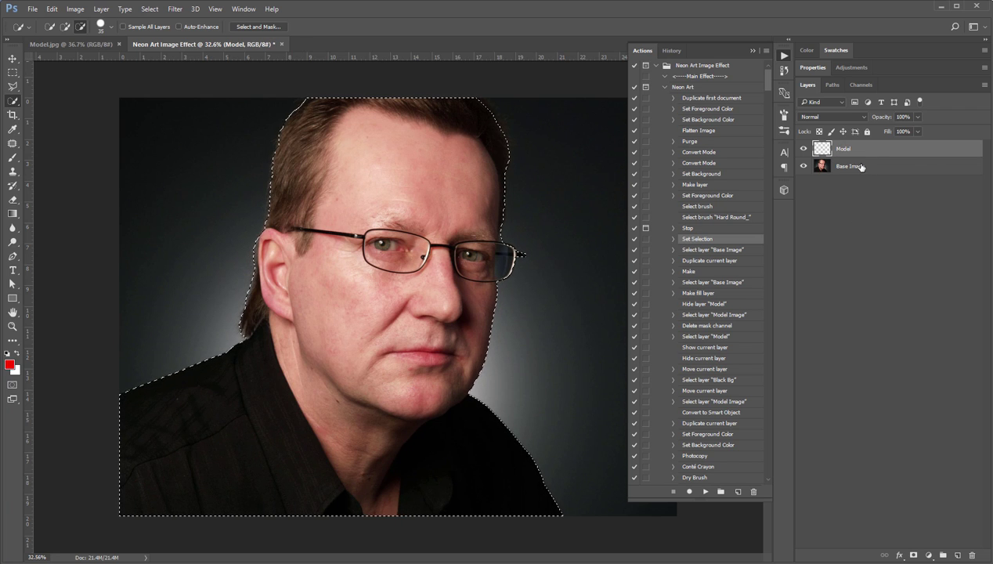
click(853, 166)
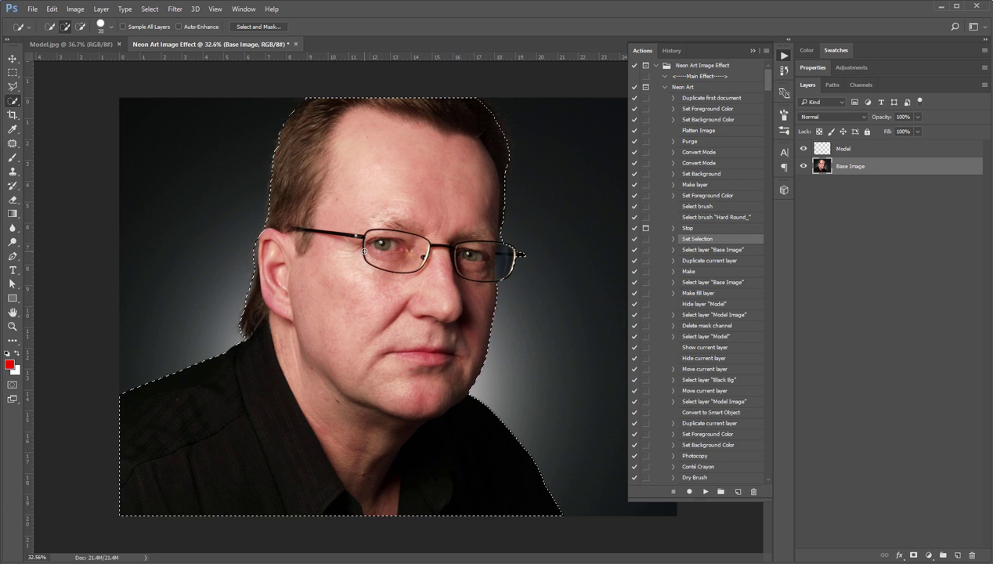
In Select and Mask, set Feather to 4.1 px and Contrast to 25%, then apply
right_click(428, 277)
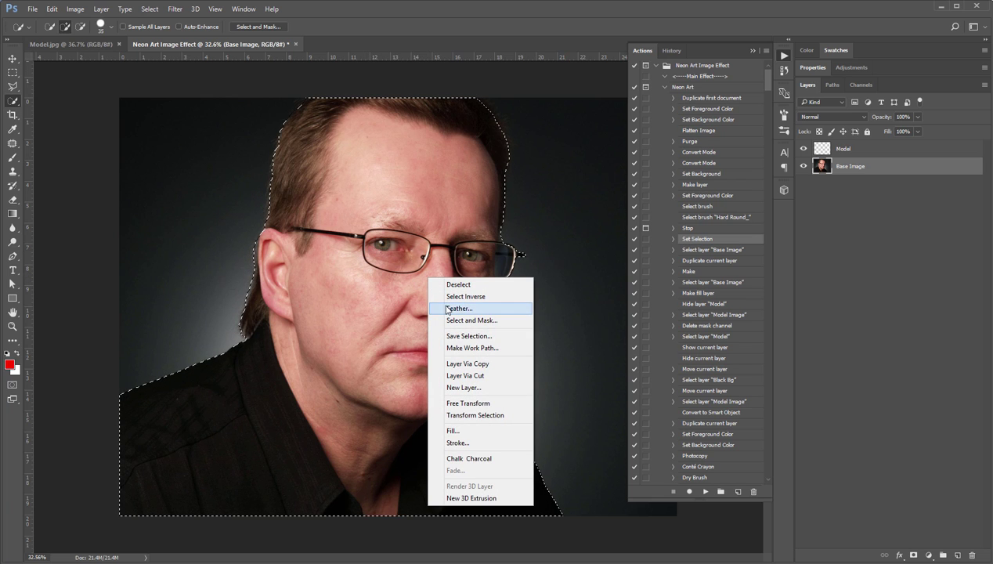
click(345, 26)
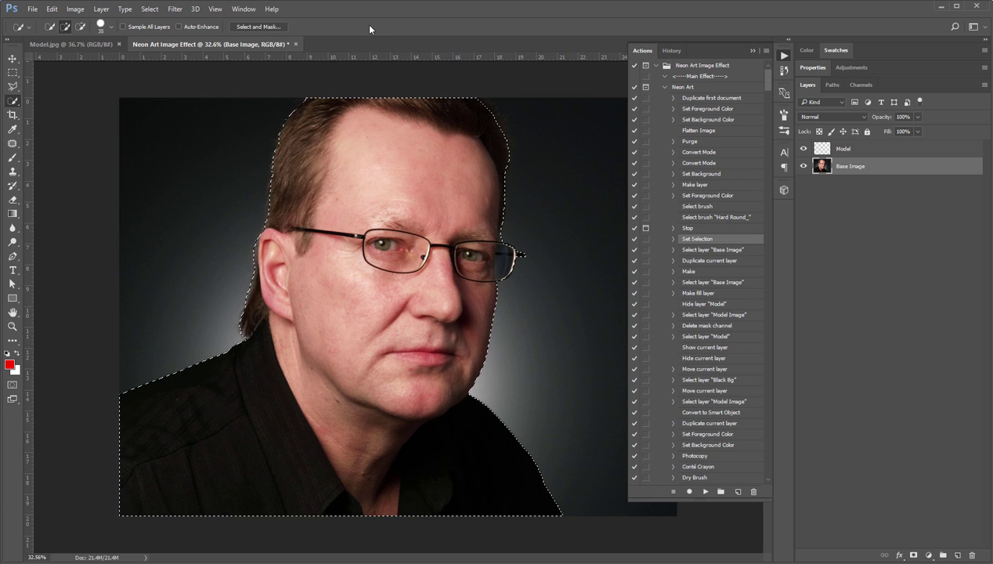
click(149, 9)
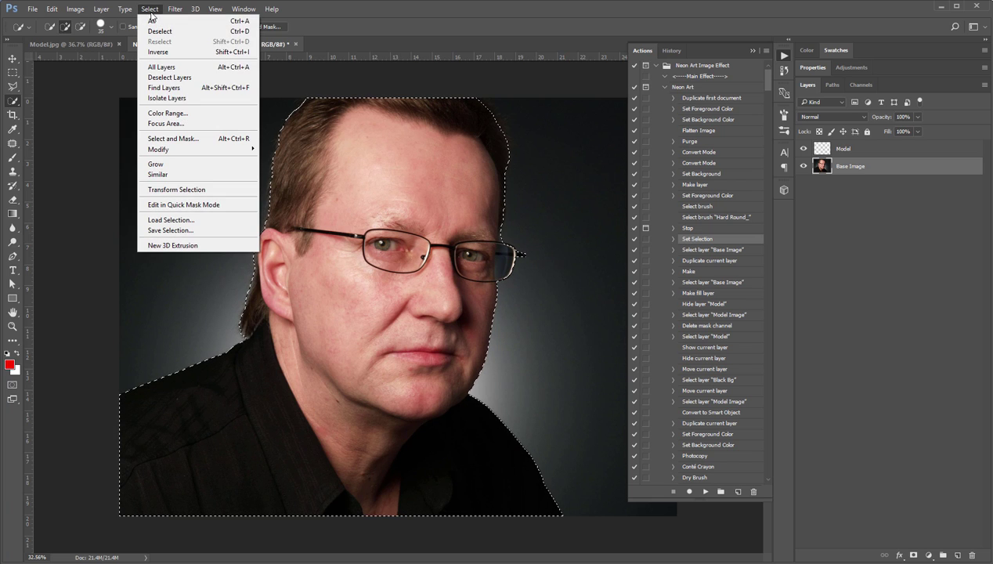
click(174, 139)
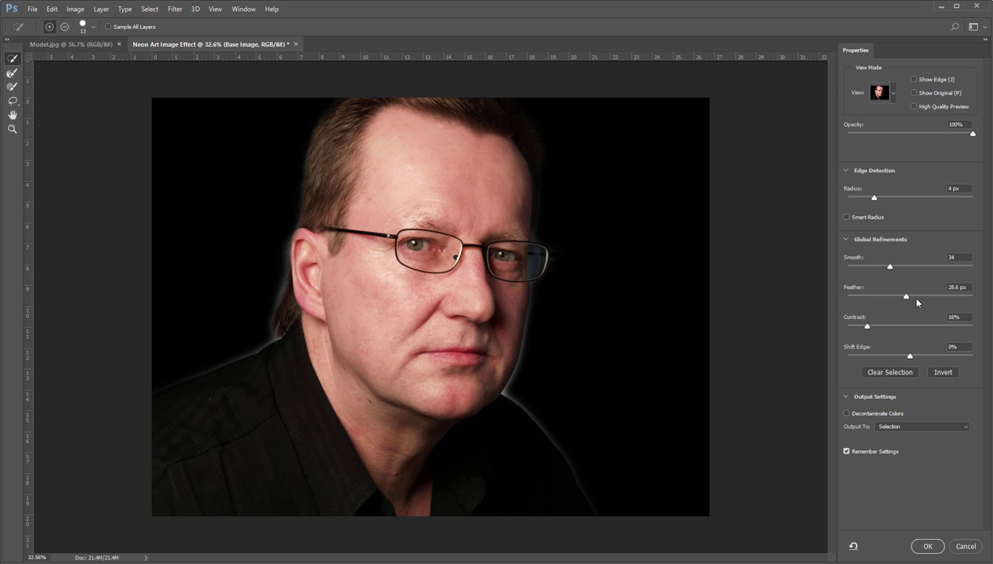
click(876, 296)
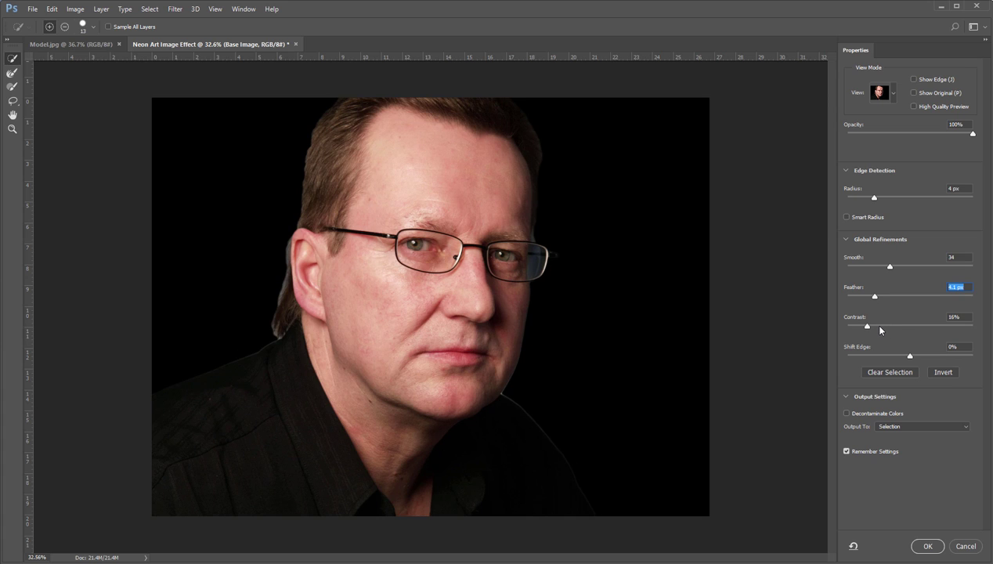
click(879, 326)
click(925, 550)
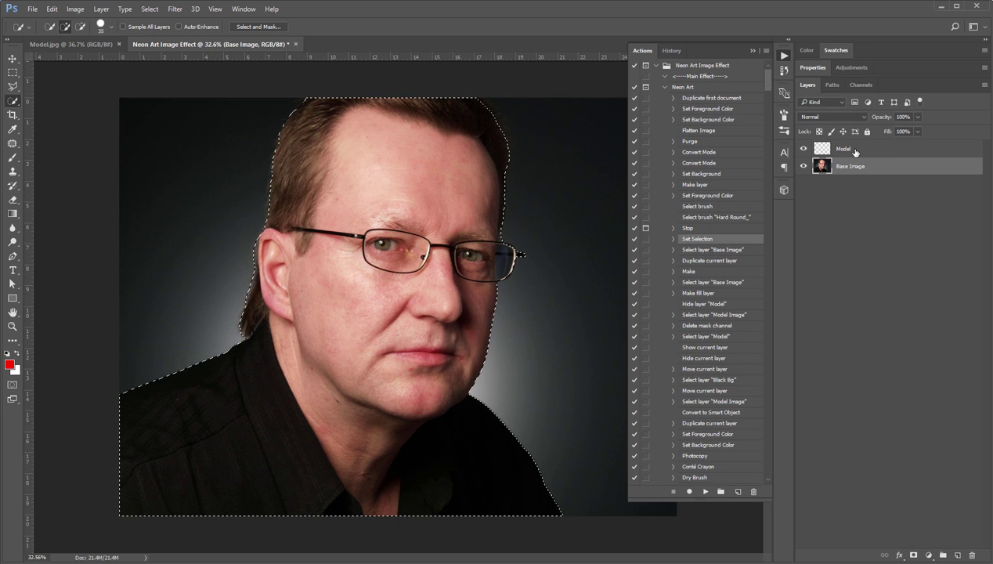
Fill the selection on the Model layer with the red foreground colour, then deselect
click(856, 151)
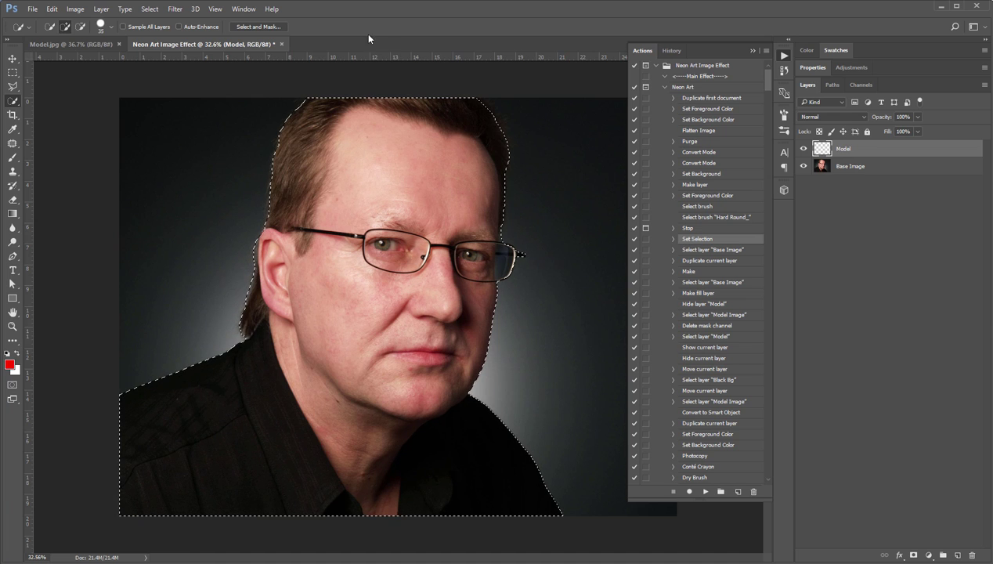
click(51, 9)
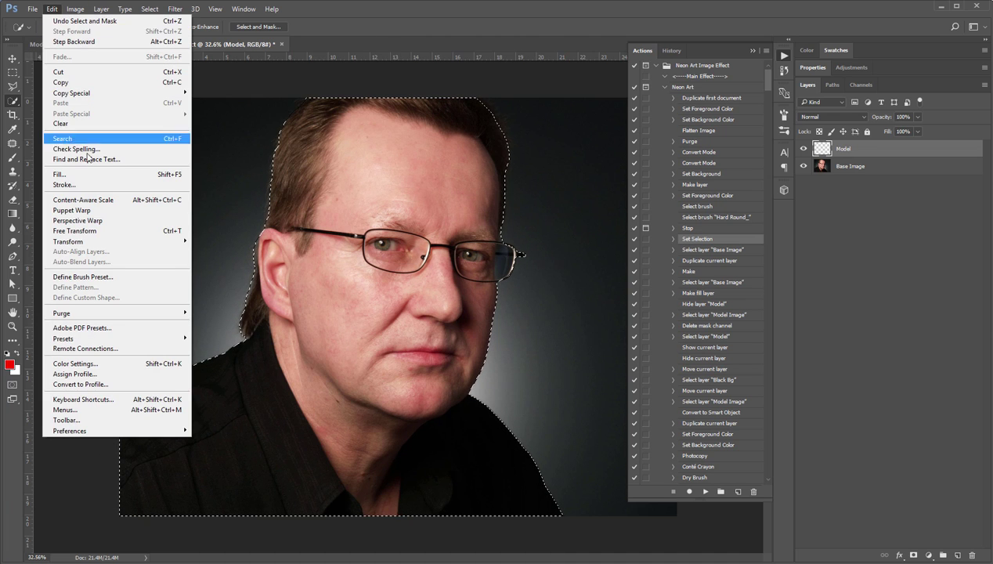
click(89, 175)
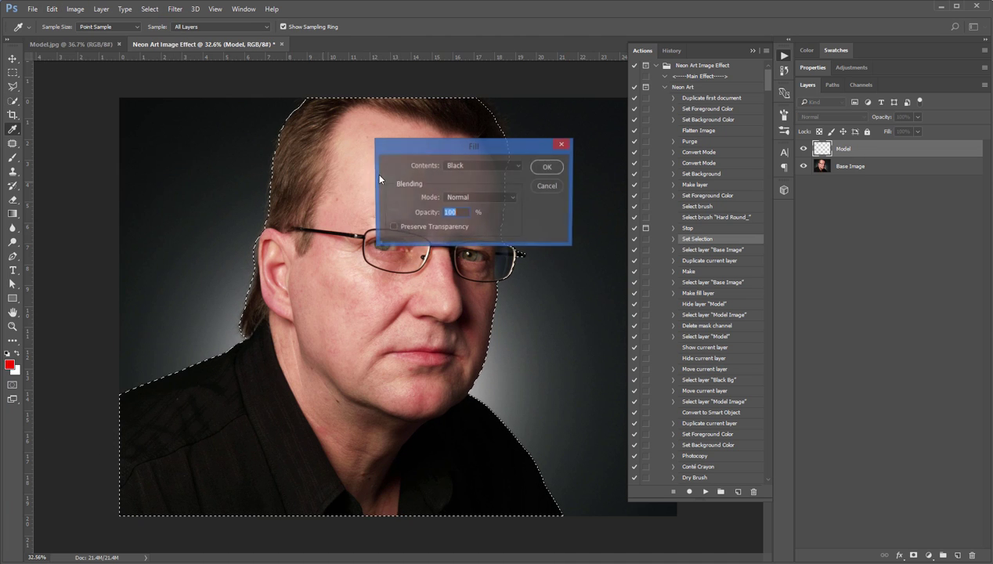
click(485, 165)
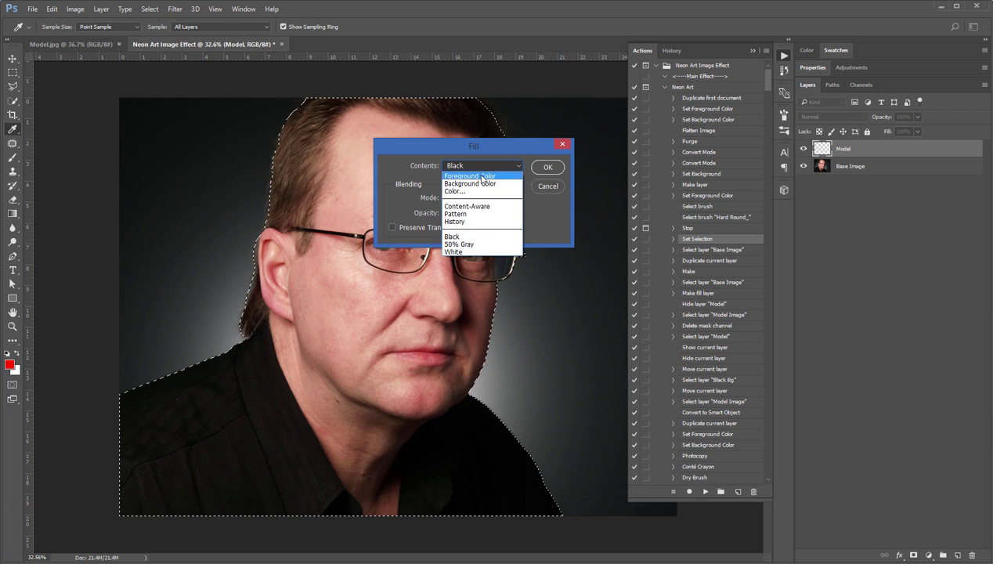
click(479, 176)
click(540, 168)
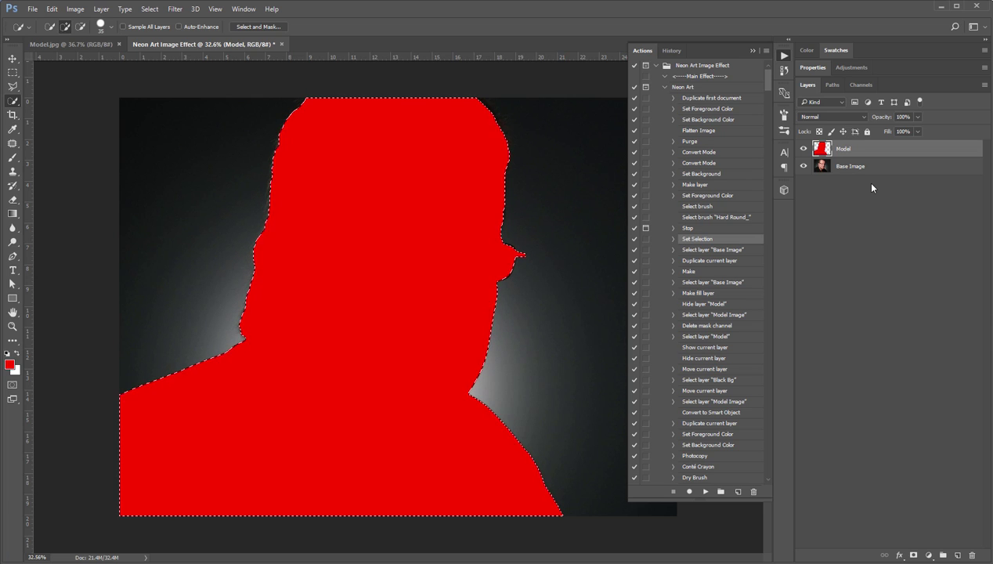
key(ctrl+d)
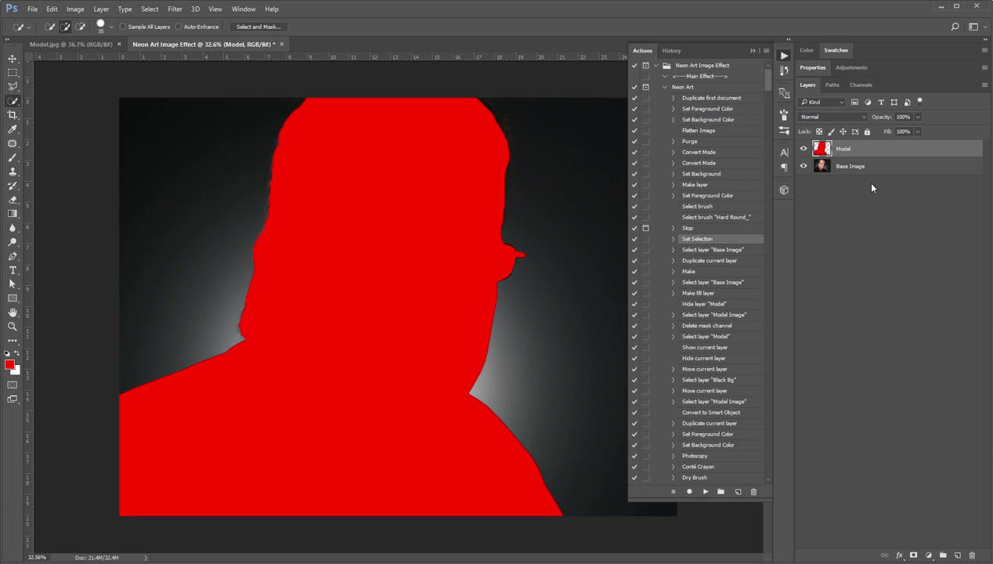
With the Move tool active, resume Neon Art until the Black Bg, Model Image and Main Outline layers appear
key(v)
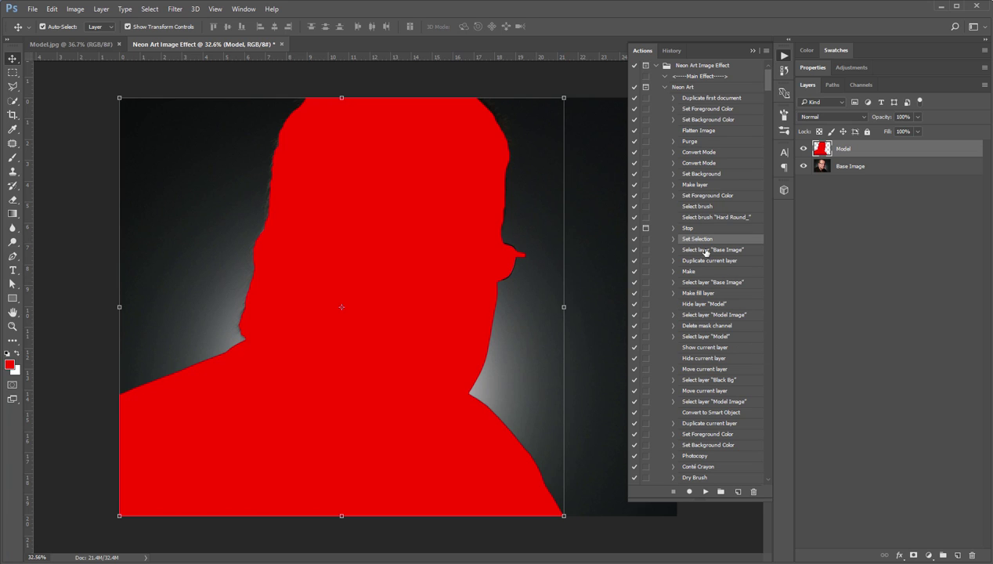
click(706, 497)
click(706, 492)
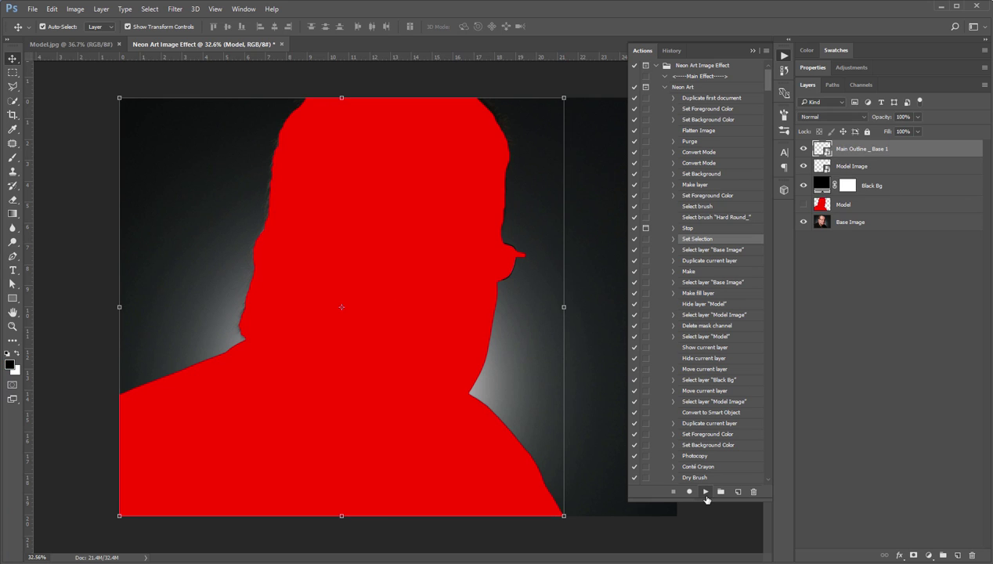
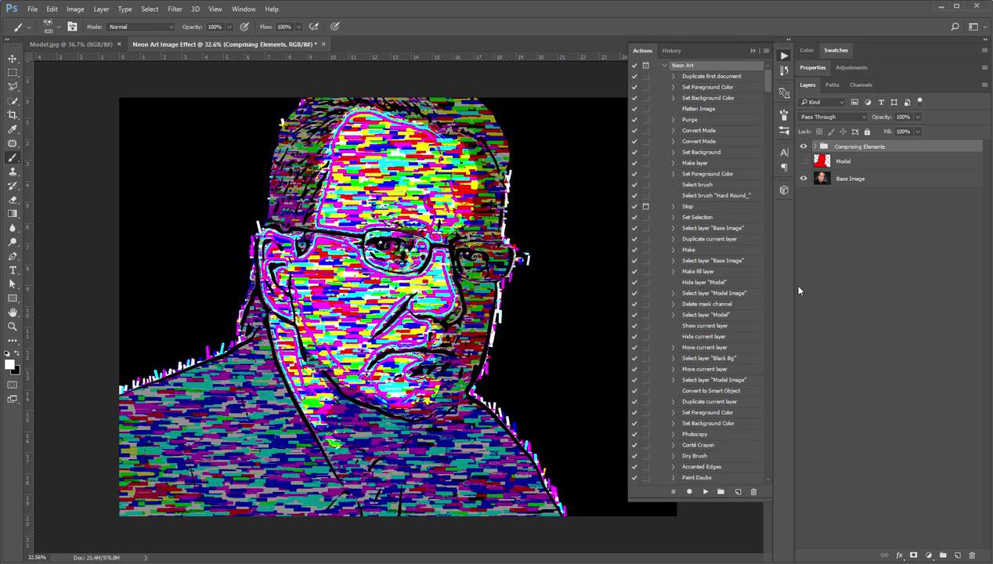
Collapse the Neon Art action and browse the glow, glass, dots and outline layers in Comprising Elements
click(665, 67)
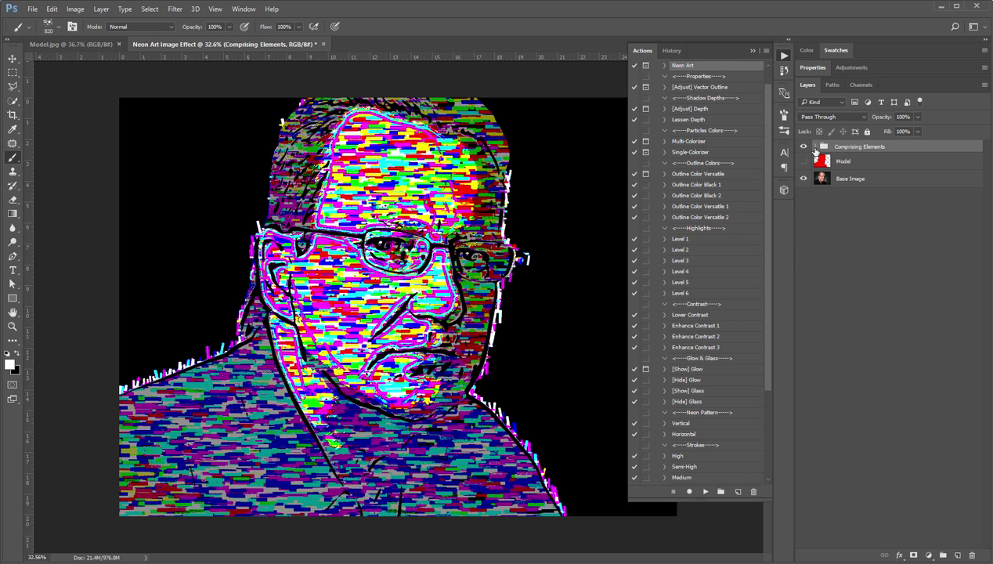
click(816, 147)
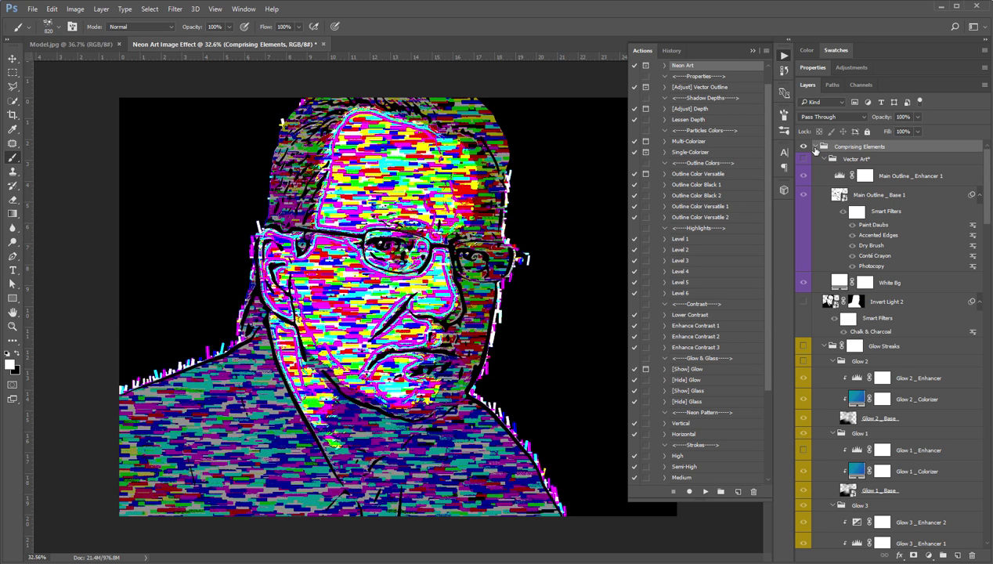
scroll(922, 396, down, 6)
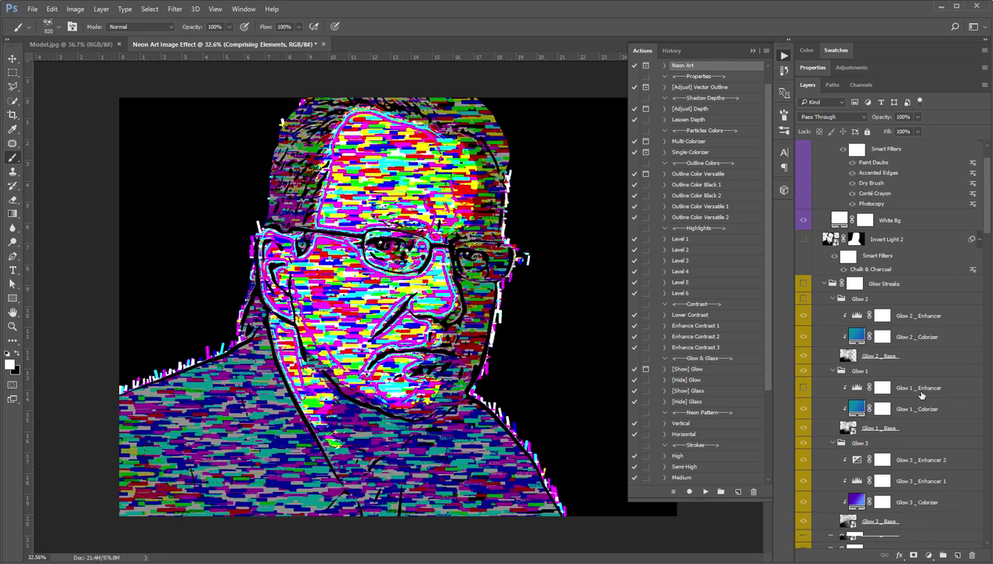
scroll(922, 396, down, 2)
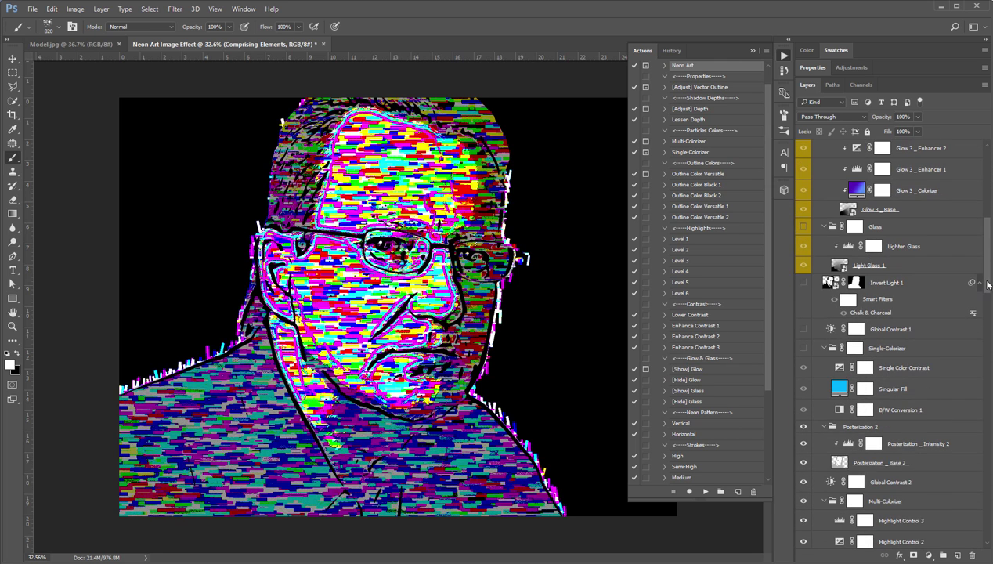
mouse_move(980, 282)
mouse_down()
mouse_move(992, 474)
mouse_move(991, 200)
mouse_up()
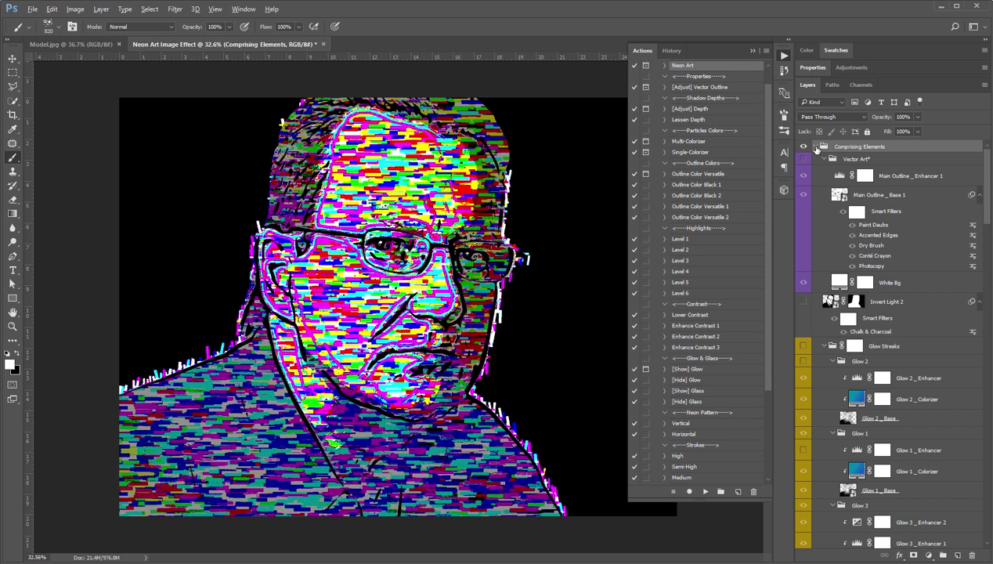
click(817, 147)
click(817, 147)
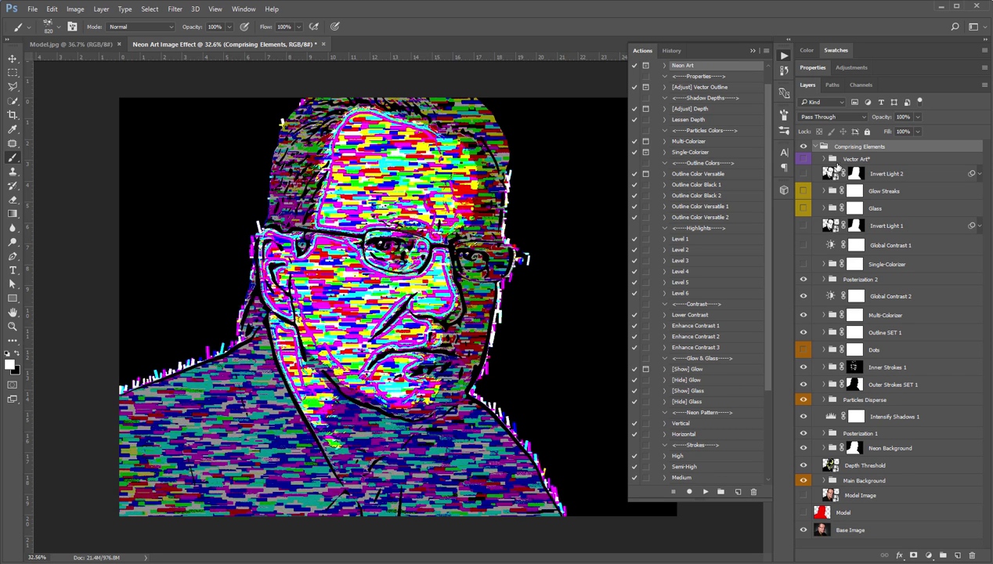
click(816, 147)
click(804, 147)
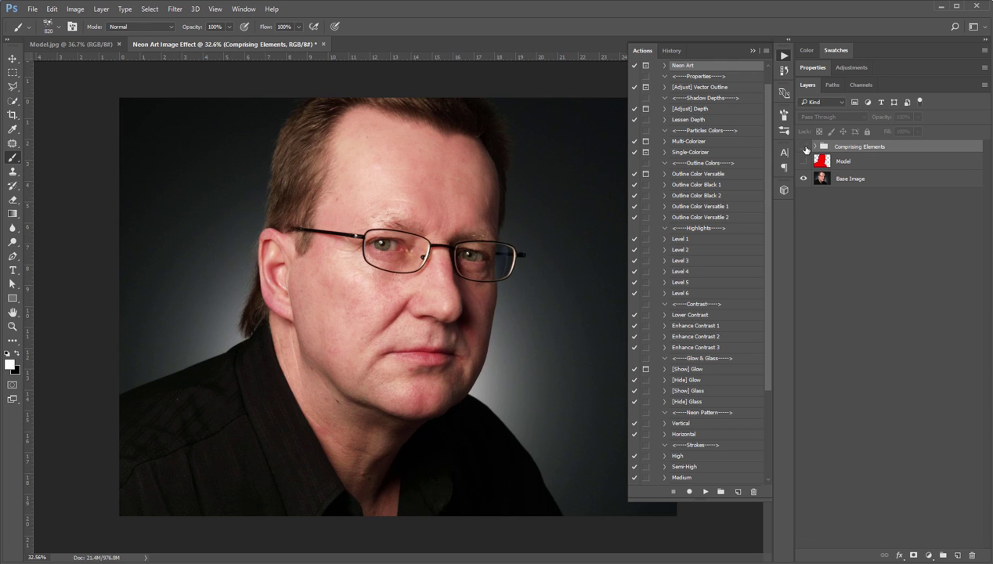
click(803, 148)
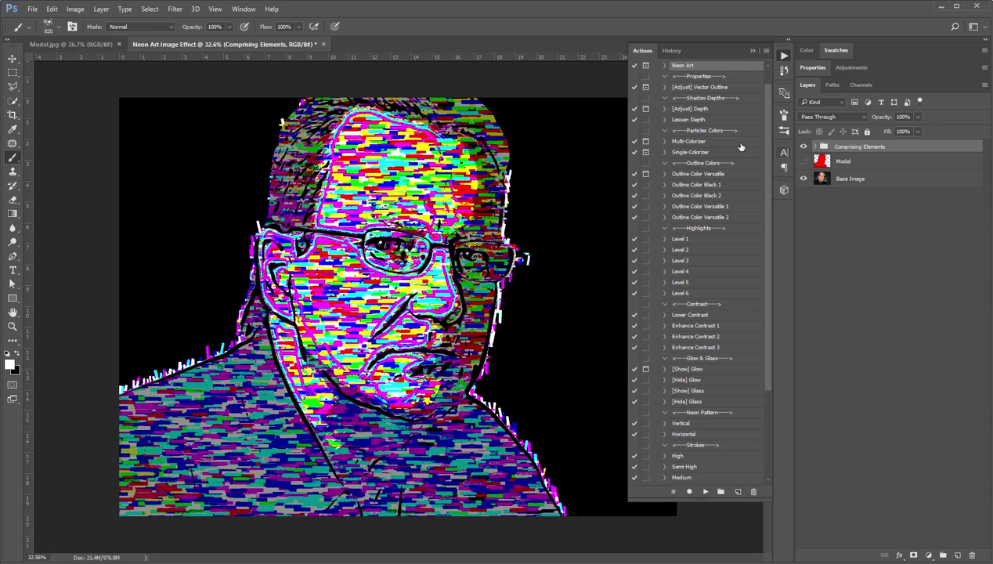
drag(771, 232, 758, 207)
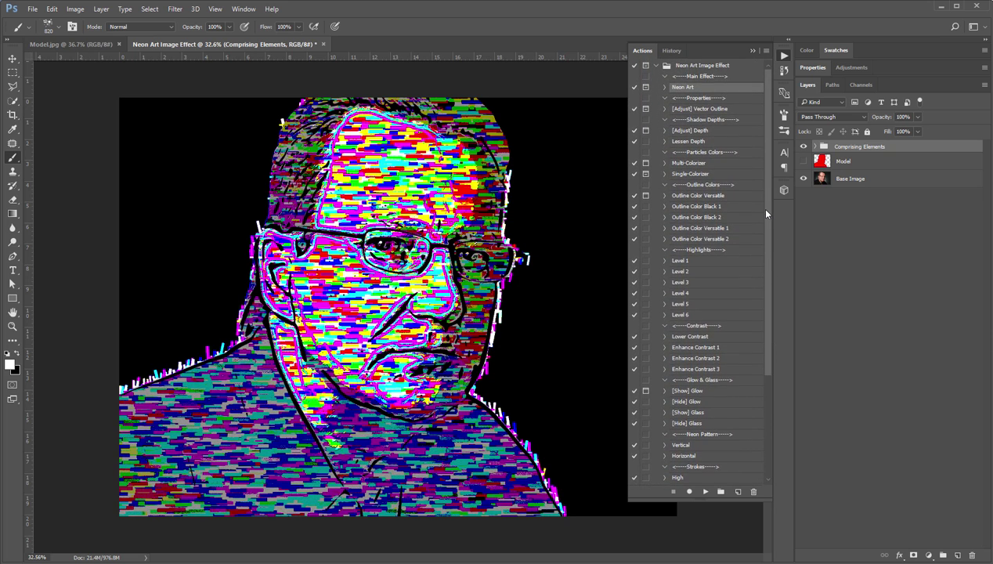
click(816, 148)
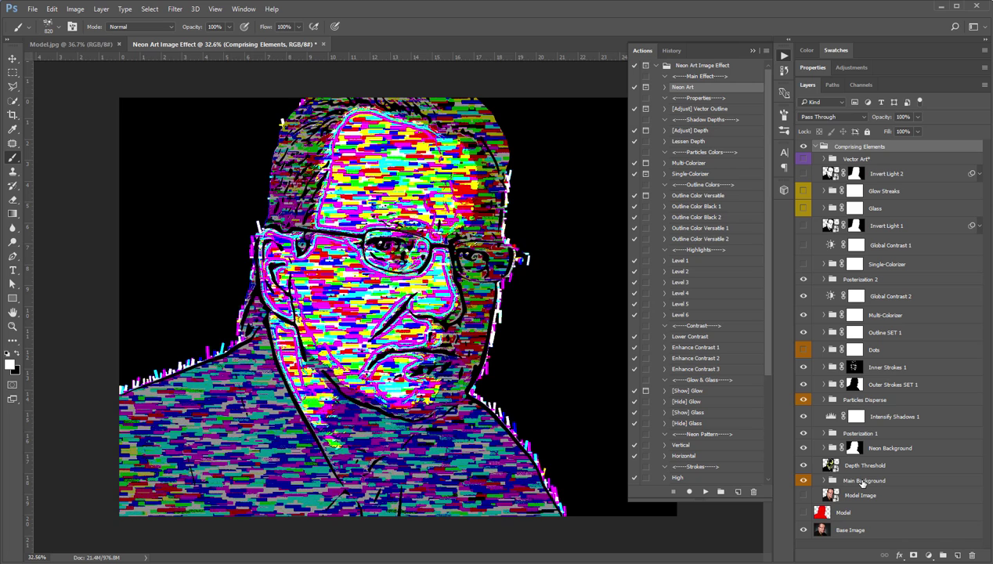
click(863, 482)
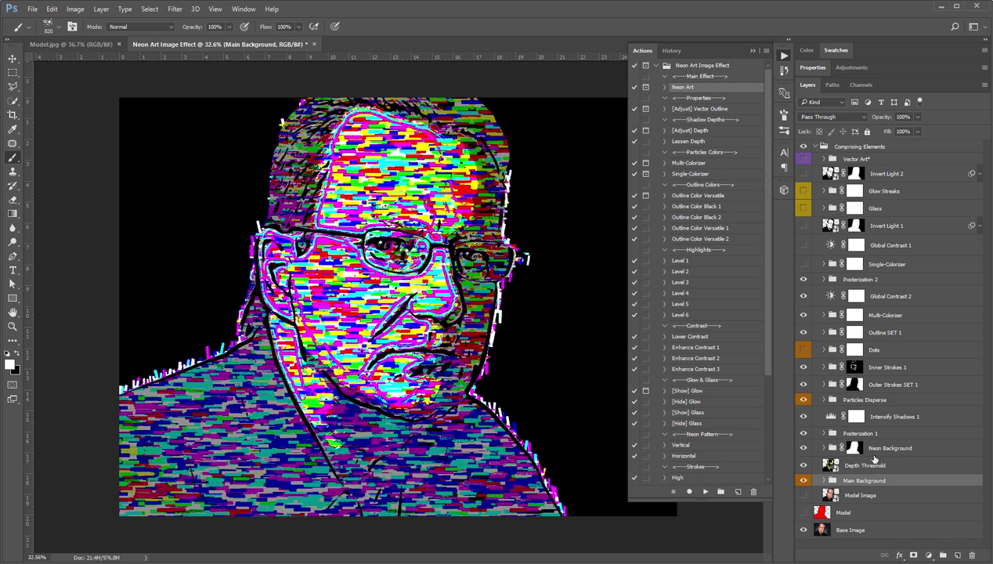
ctrl+click(873, 402)
ctrl+click(875, 350)
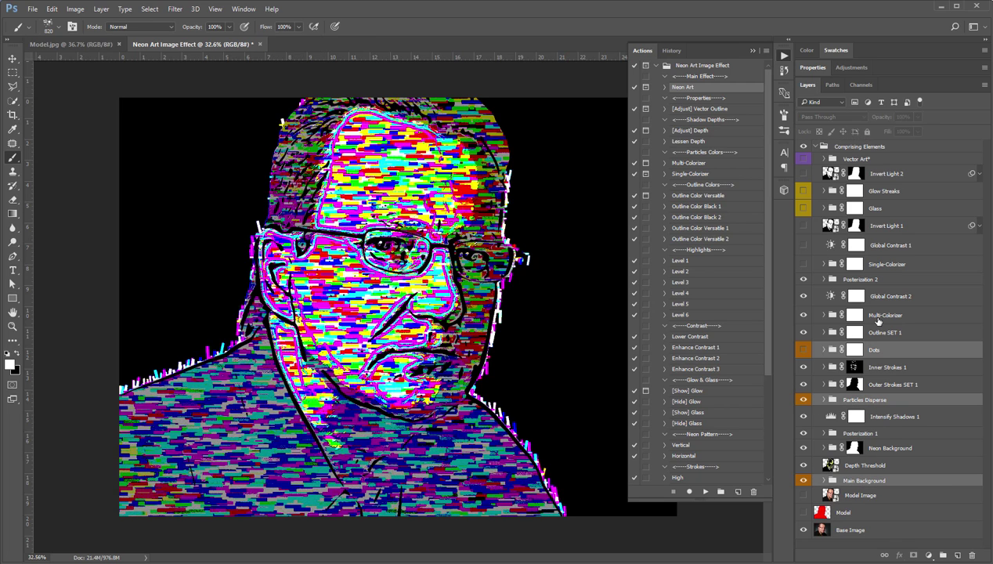
ctrl+click(875, 209)
ctrl+click(884, 194)
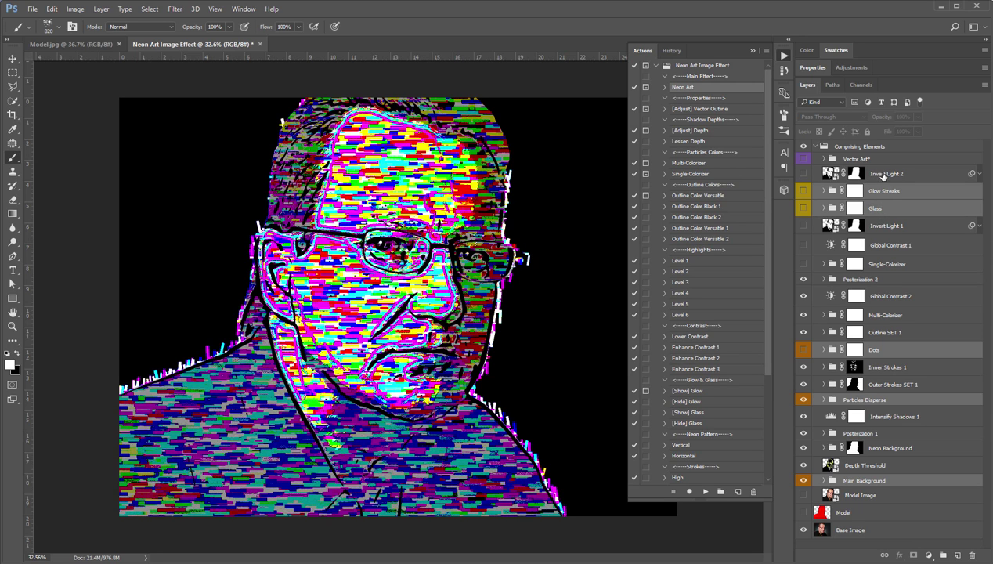
ctrl+click(872, 161)
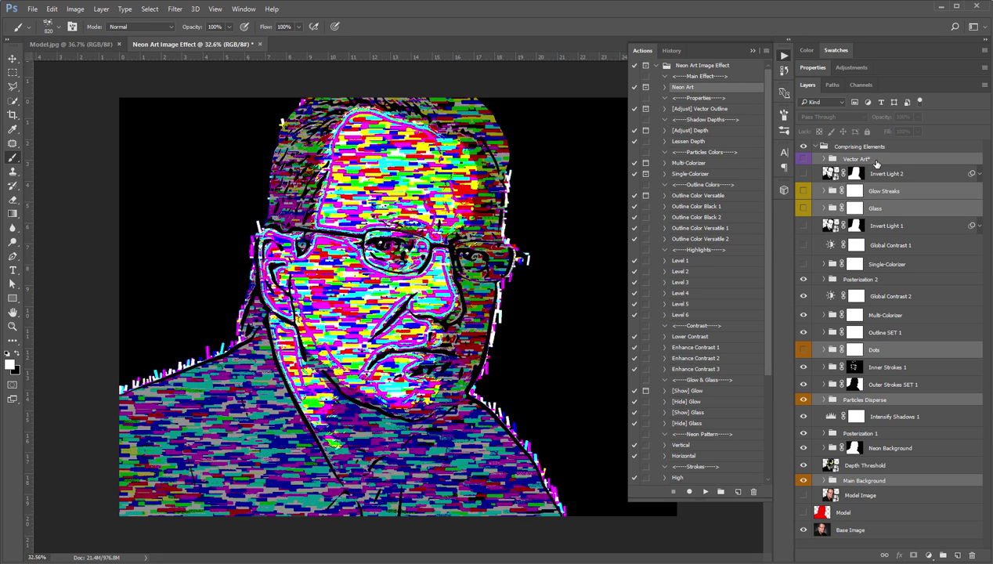
click(871, 161)
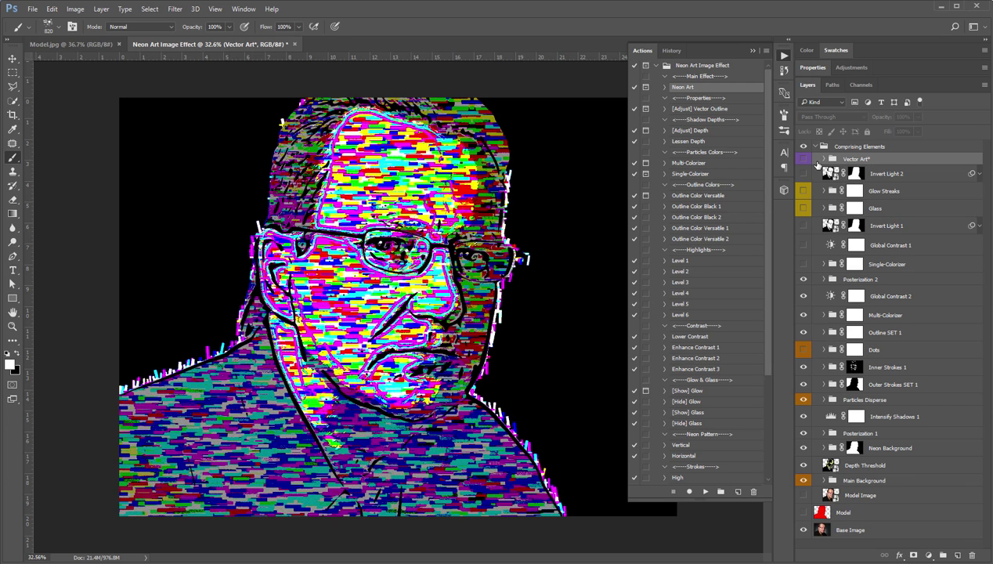
click(804, 160)
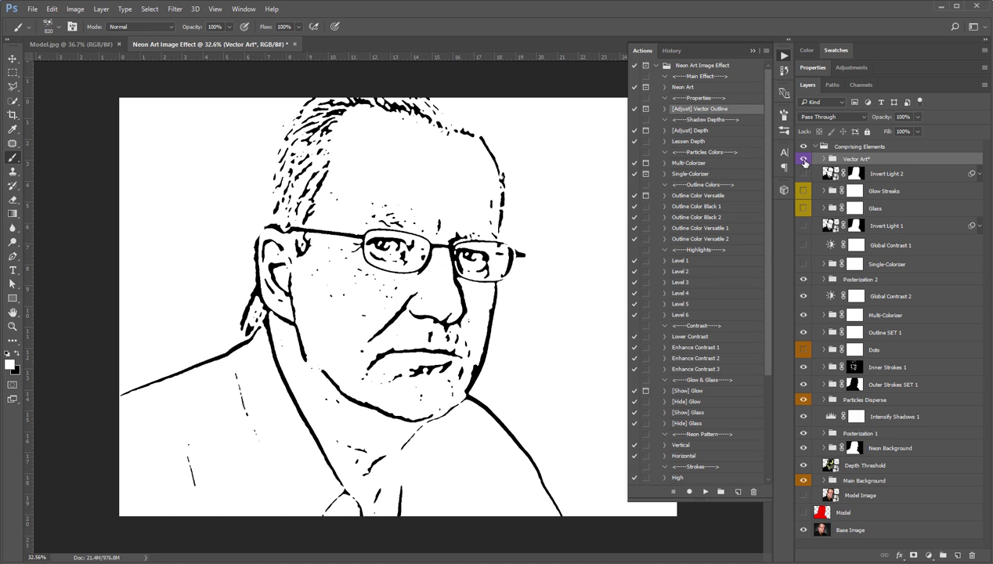
click(803, 159)
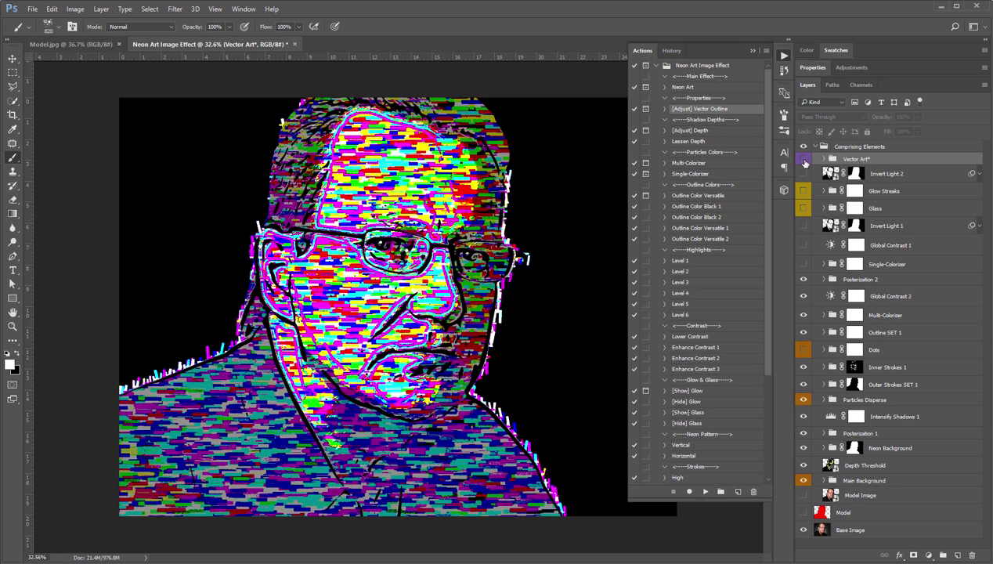
Preview Texture Energy 1 and 2 in Main Background, leaving both hidden for a black backdrop
click(868, 482)
click(823, 480)
scroll(883, 499, down, 3)
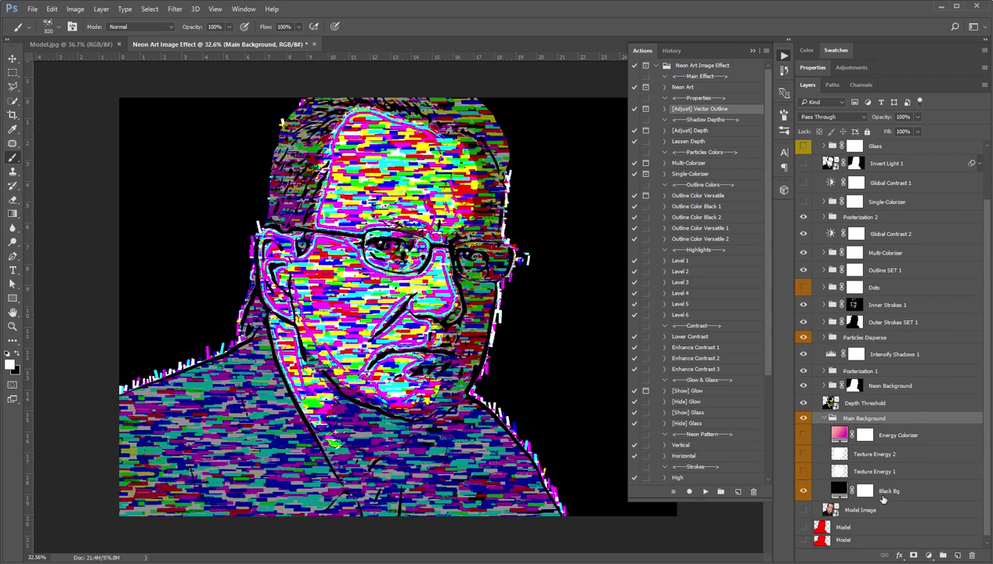
click(803, 472)
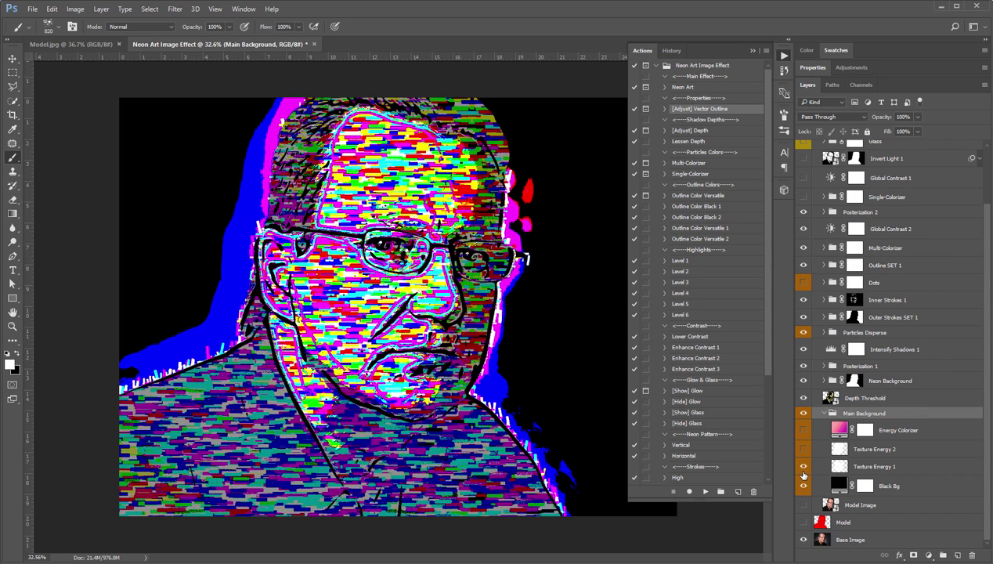
click(803, 466)
click(803, 449)
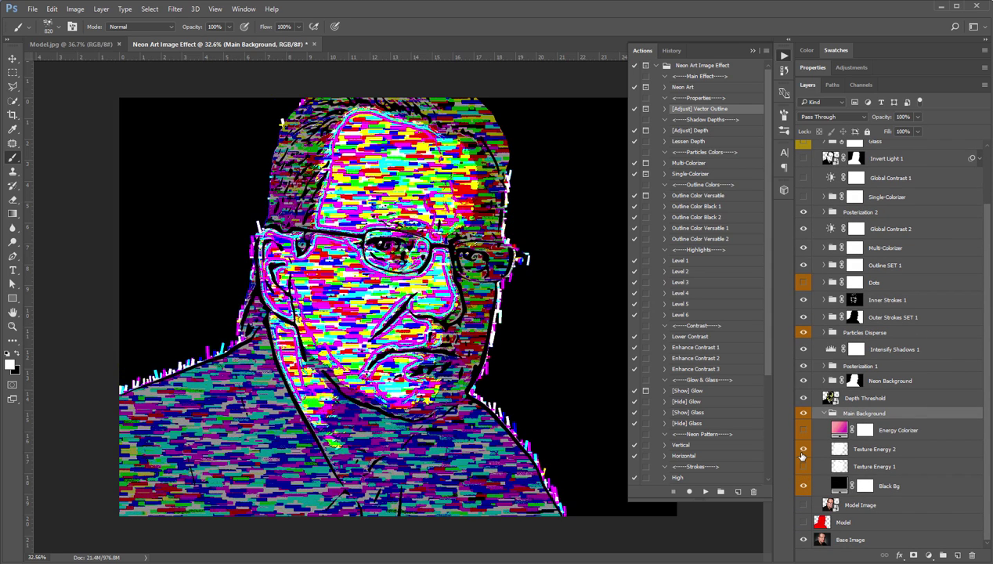
click(803, 449)
click(803, 466)
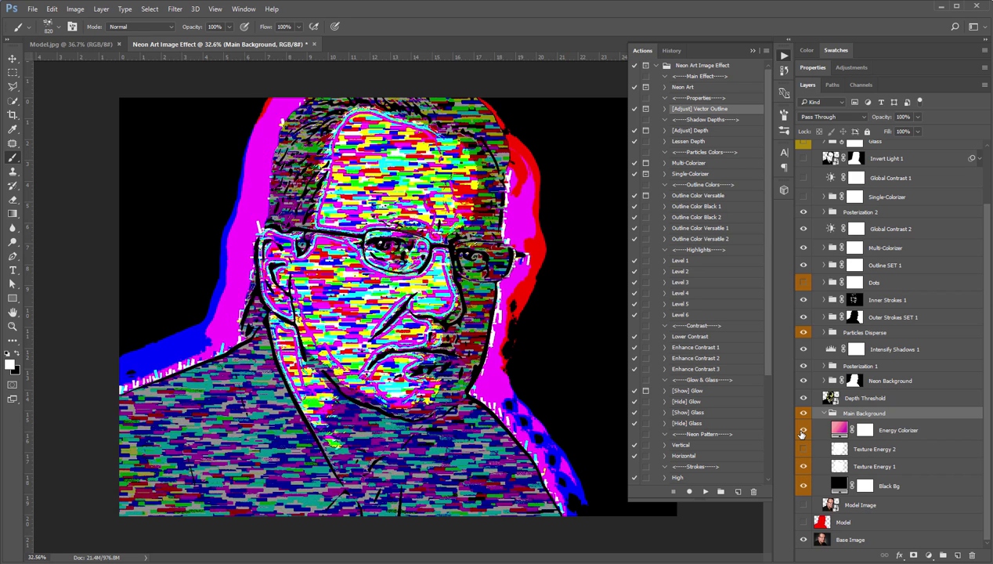
click(803, 466)
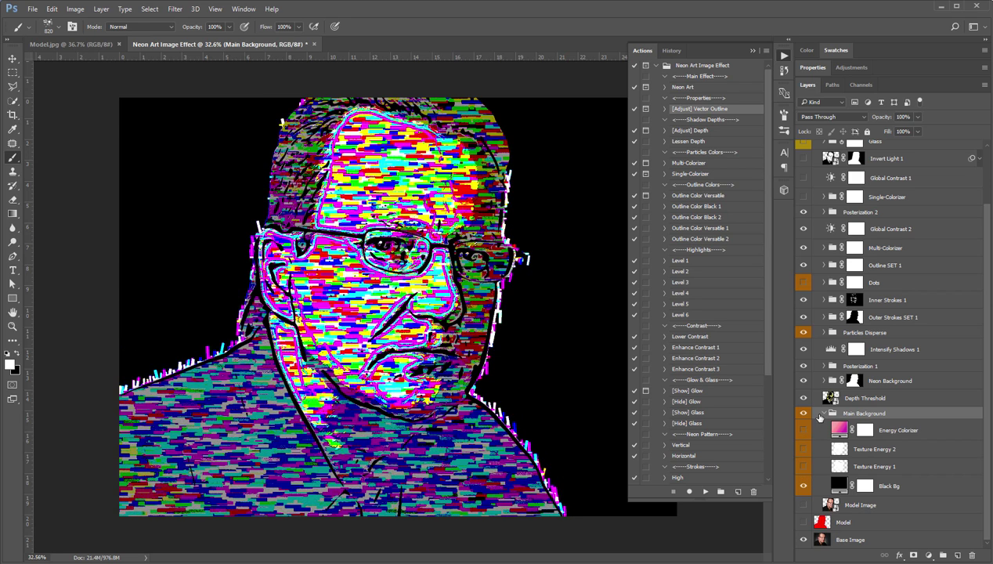
click(822, 414)
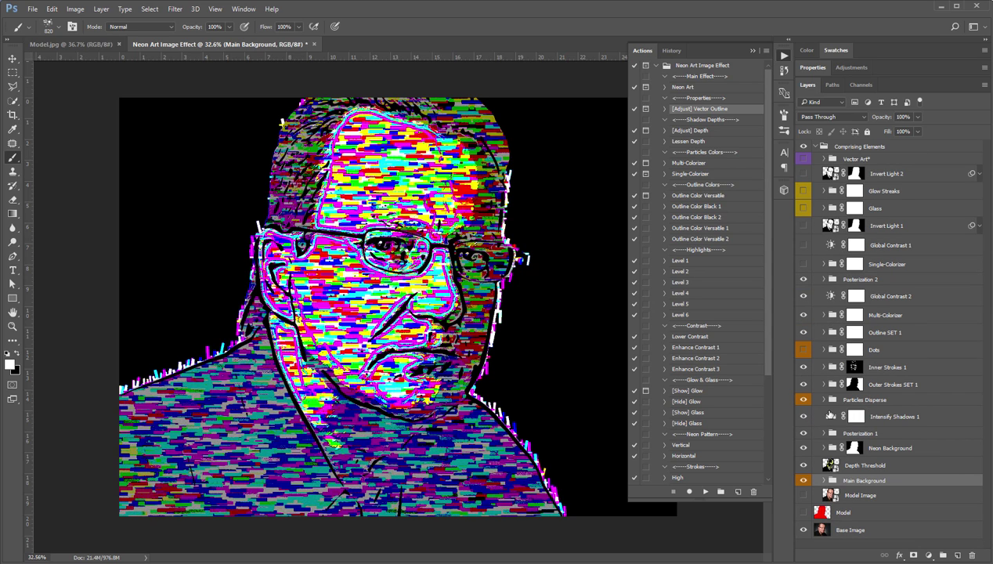
In Particles Disperse, show CENTER and LEFT Disperse and compare LEFT's Enlarged and Normal versions
click(830, 402)
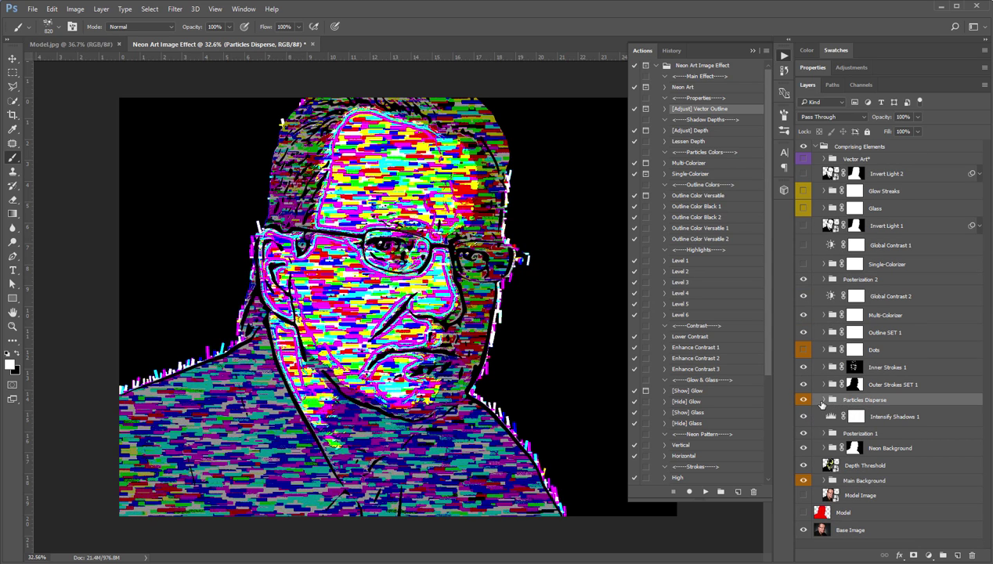
click(823, 400)
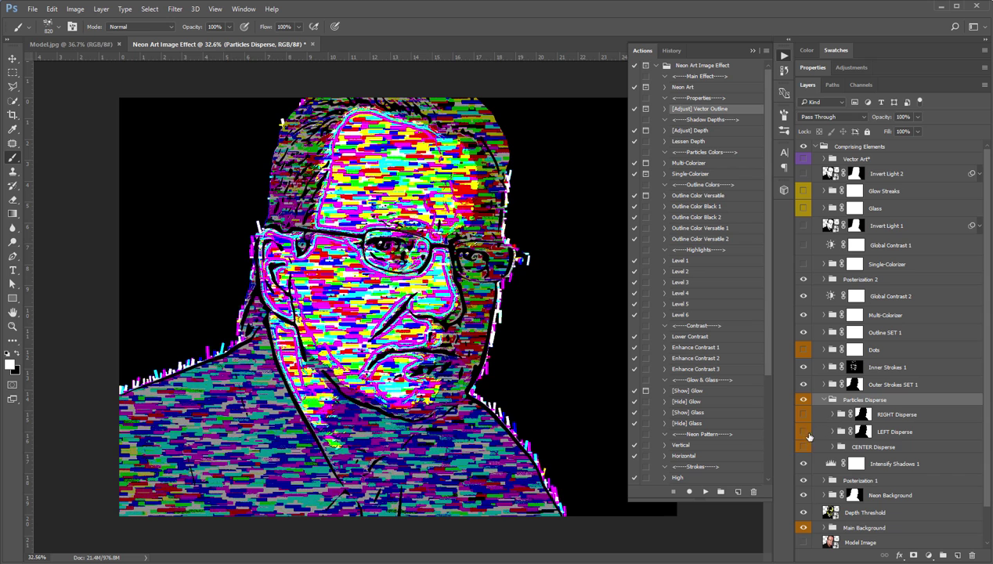
click(804, 447)
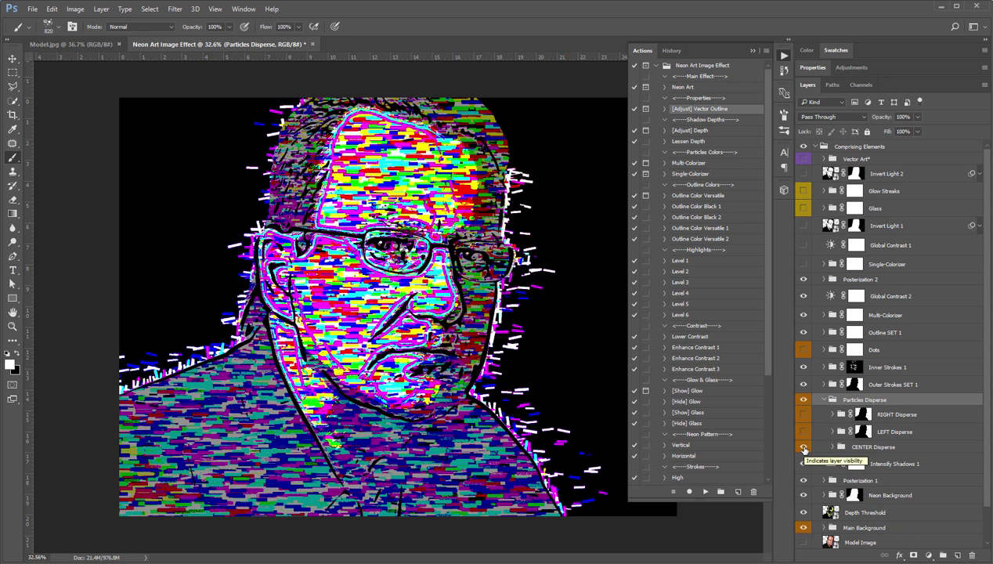
click(804, 433)
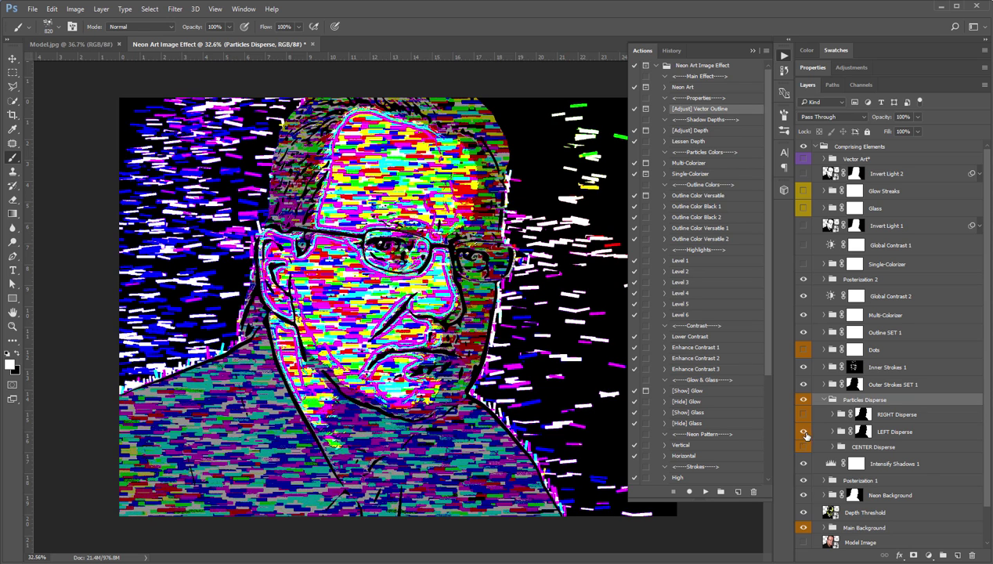
click(832, 432)
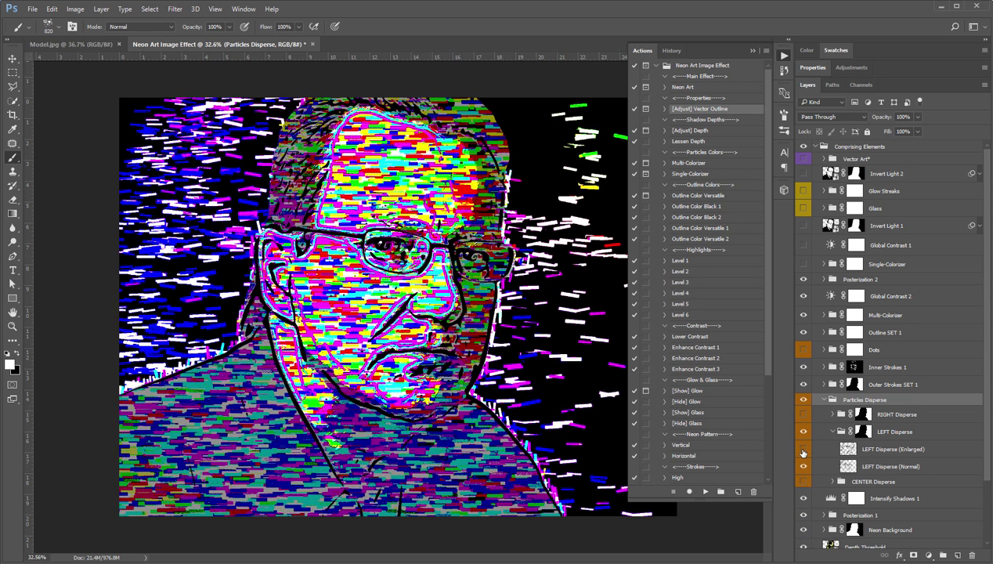
click(803, 451)
click(803, 451)
click(804, 467)
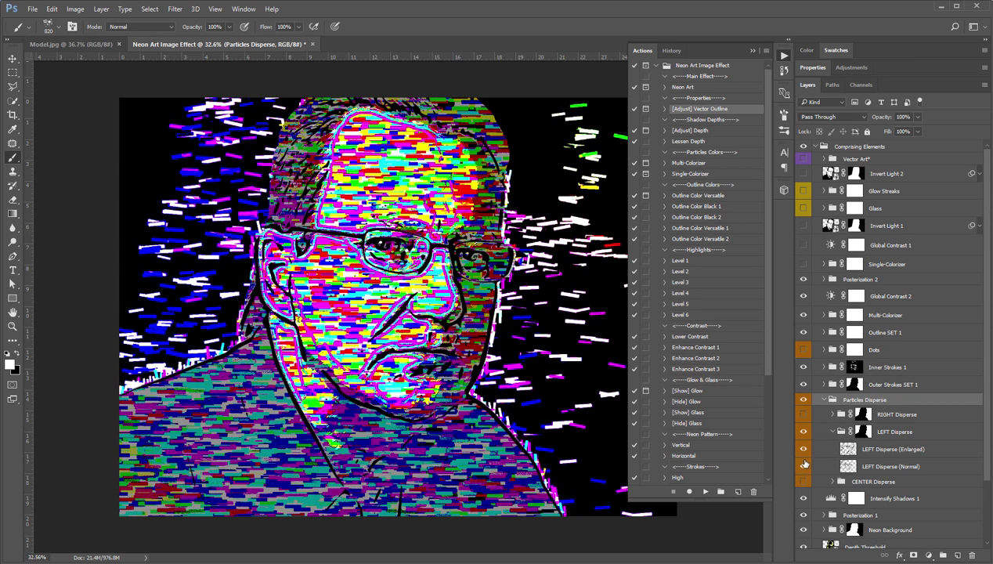
click(804, 467)
Hide the LEFT and RIGHT Disperse streaks and collapse the Particles Disperse group
click(824, 432)
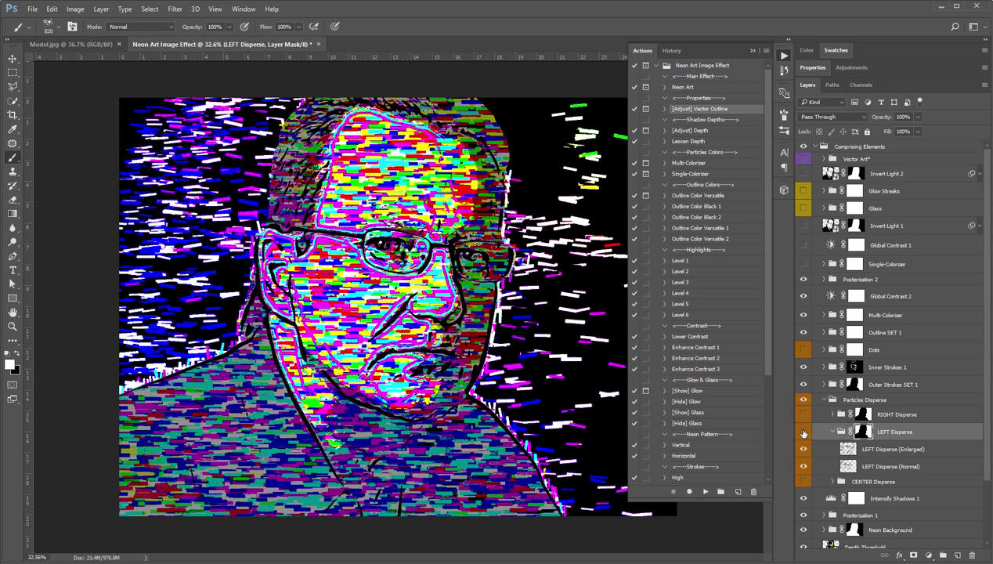
click(803, 432)
click(832, 432)
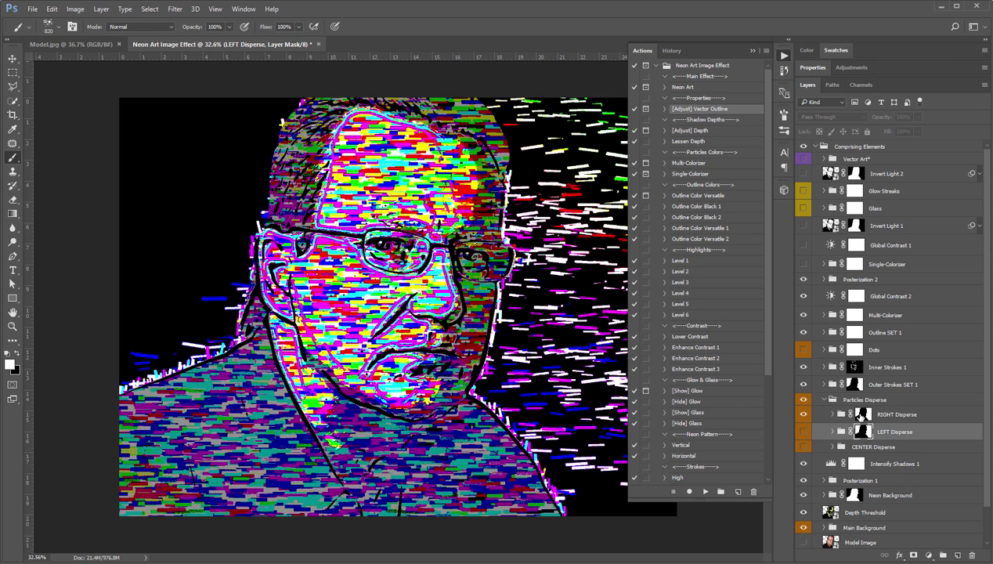
click(803, 414)
click(803, 432)
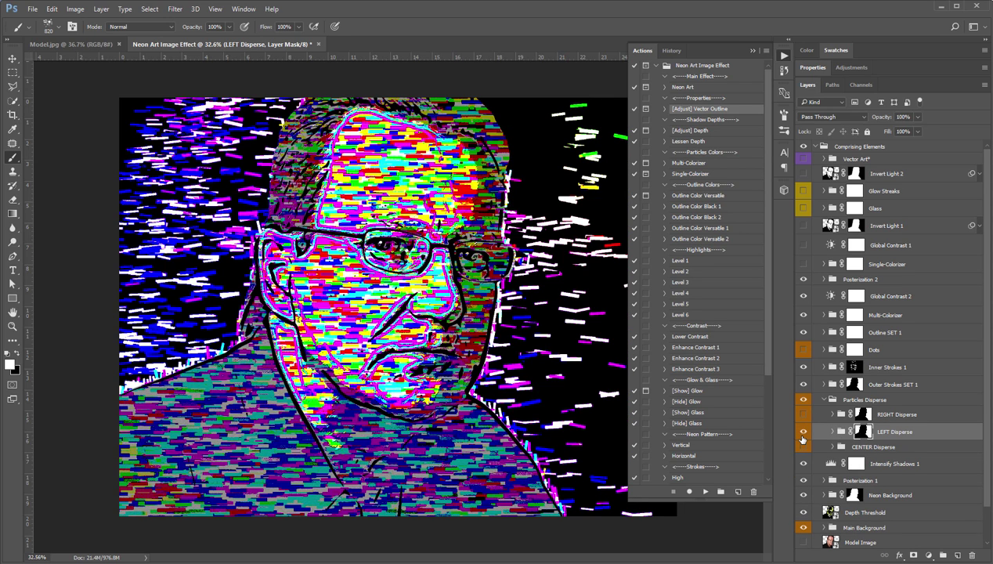
click(803, 433)
click(823, 404)
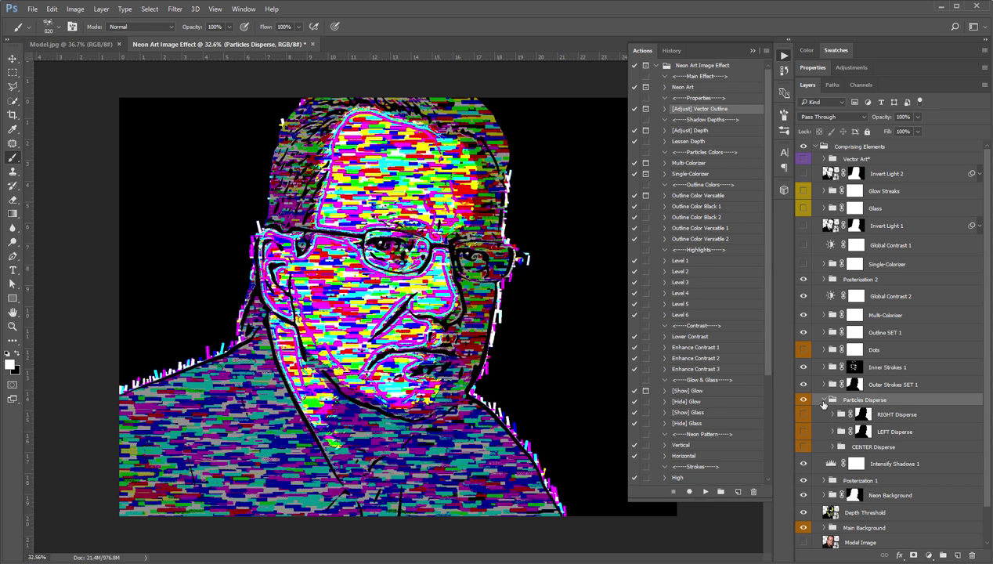
click(823, 401)
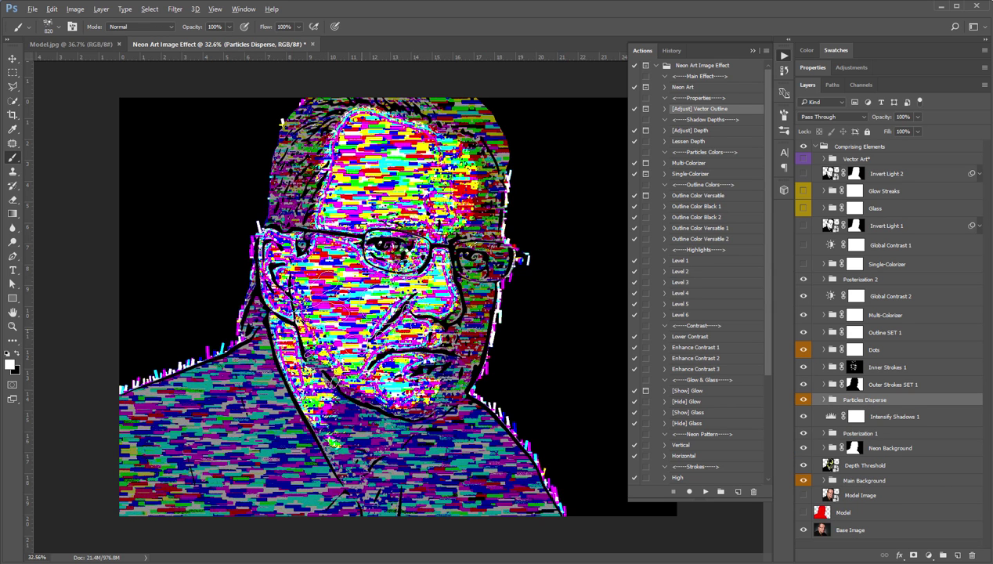
Zoom in and inspect the Dots group on its own, then expand it and compare it hidden
key(ctrl+plus)
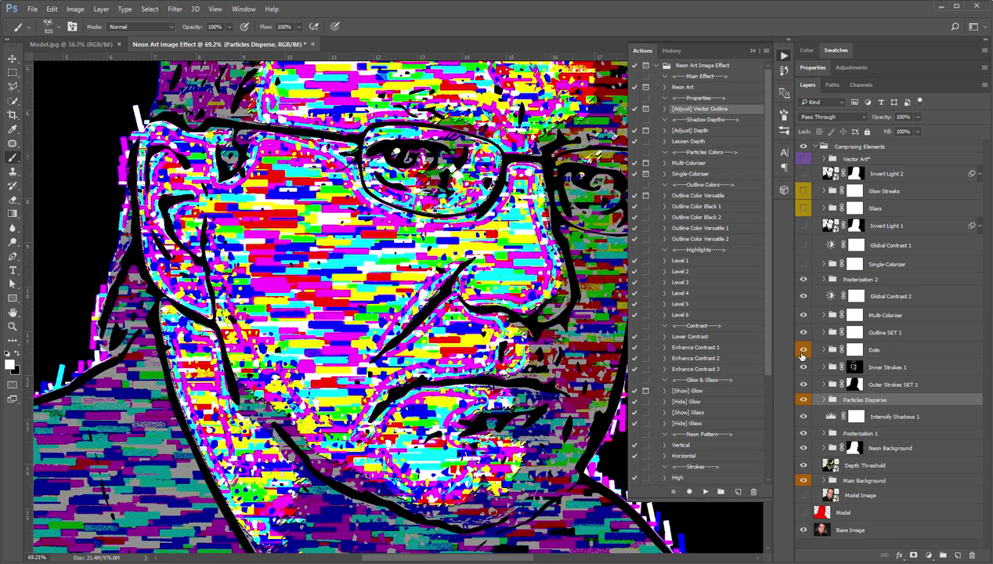
click(856, 349)
alt+click(803, 349)
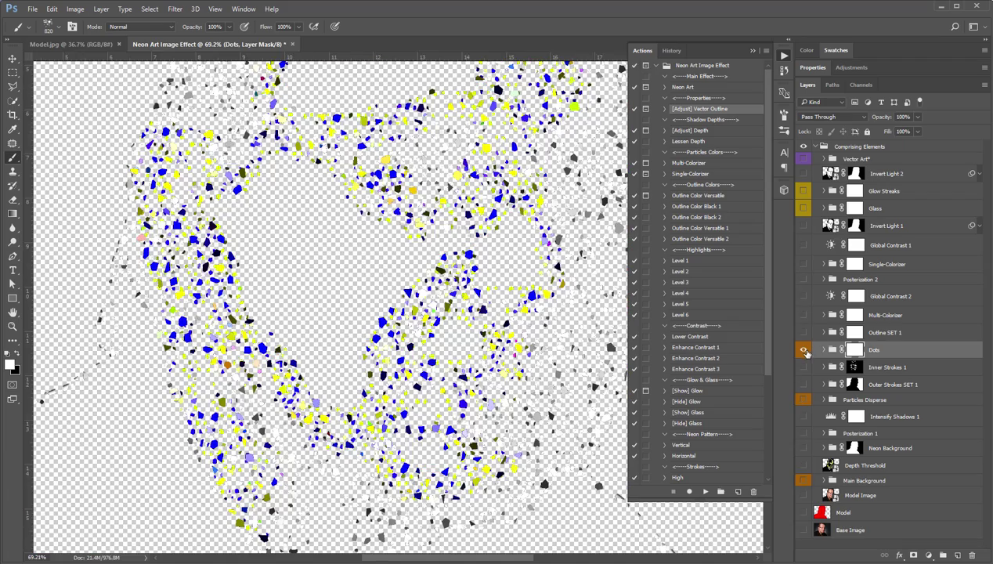
scroll(453, 423, down, 2)
scroll(452, 423, down, 2)
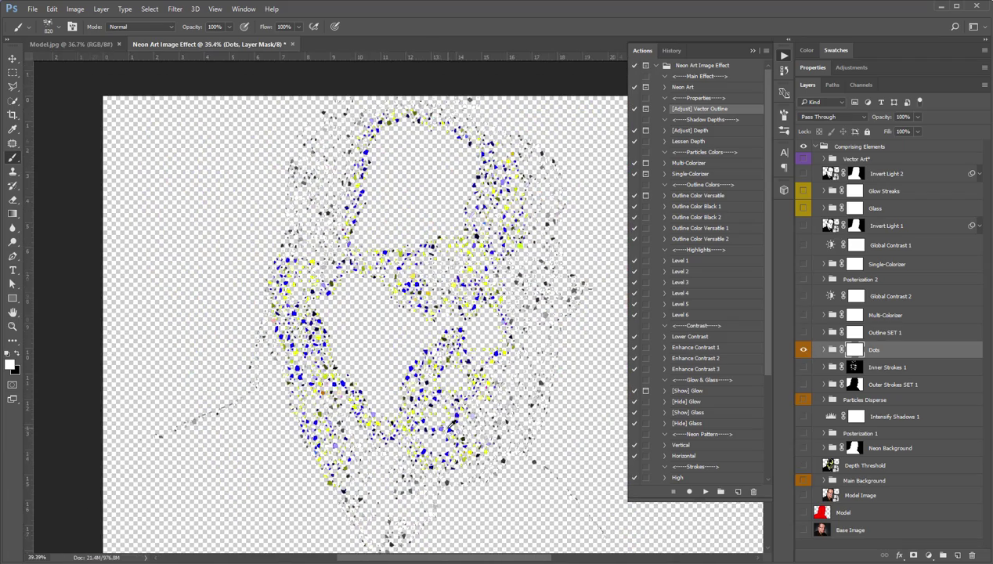
scroll(427, 419, up, 3)
scroll(427, 411, up, 8)
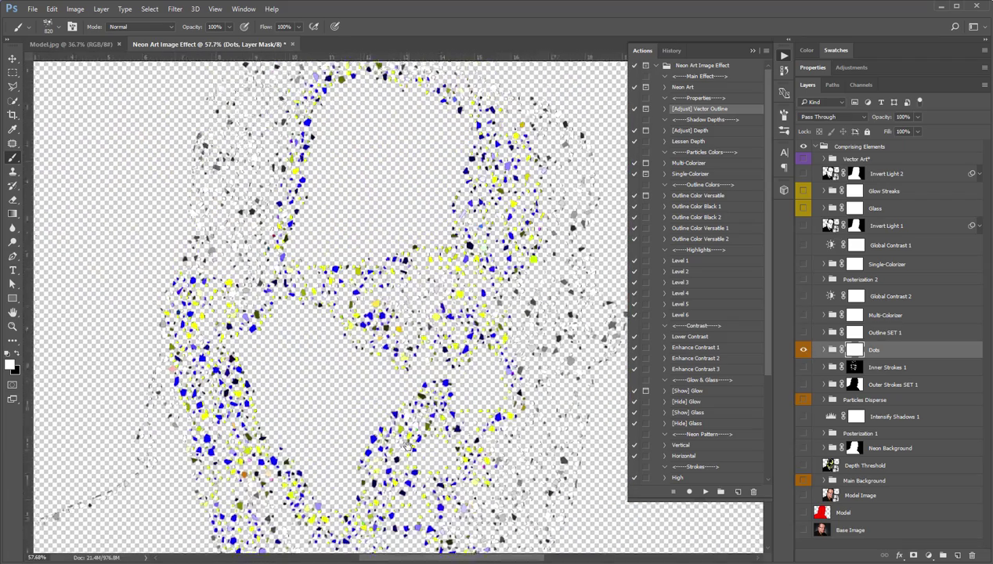
scroll(421, 449, down, 4)
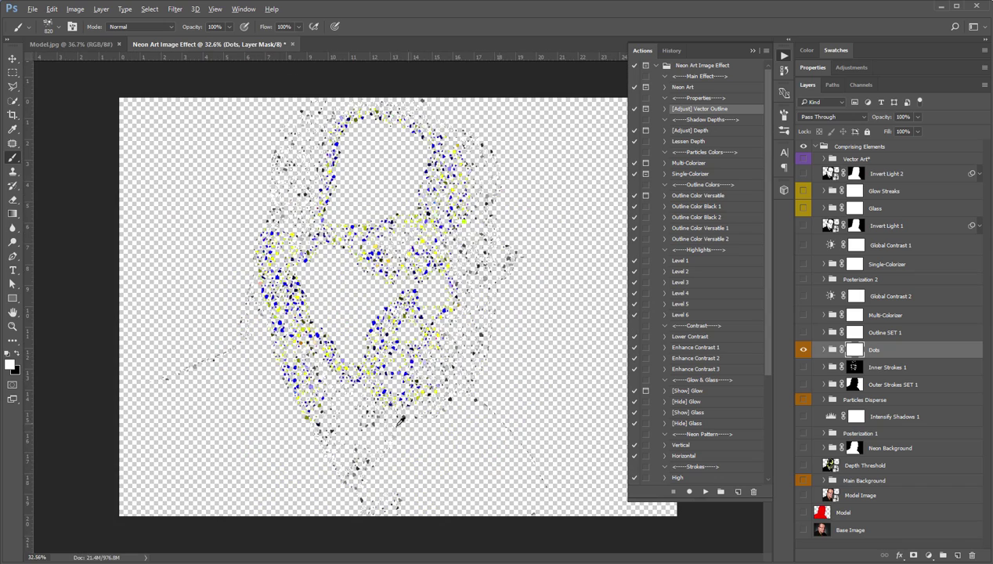
alt+click(803, 350)
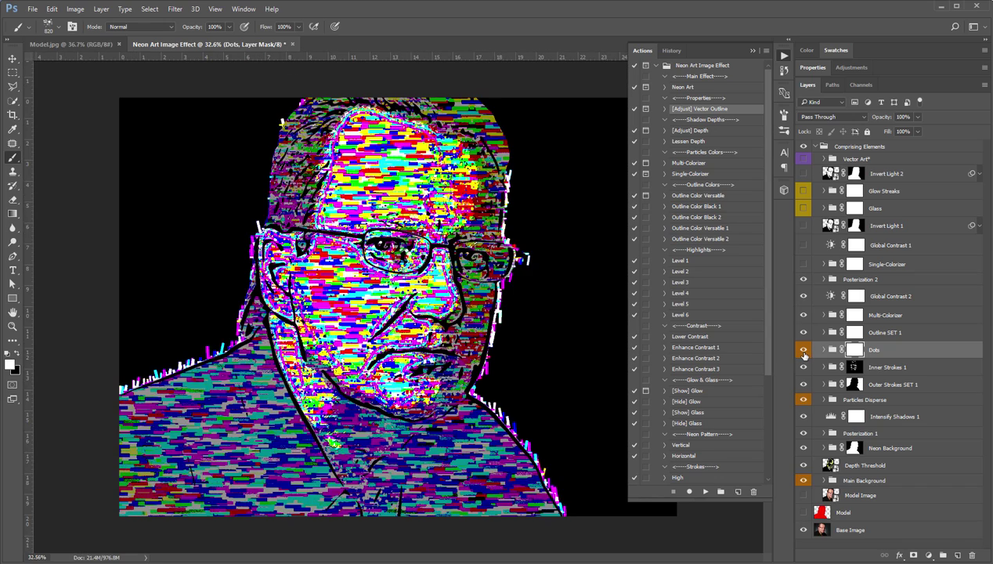
click(823, 350)
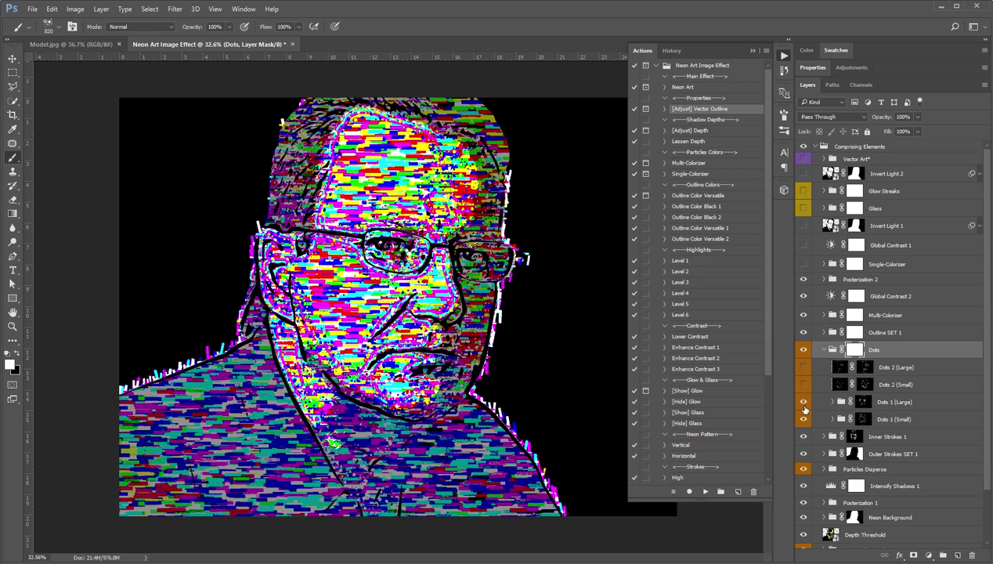
click(803, 350)
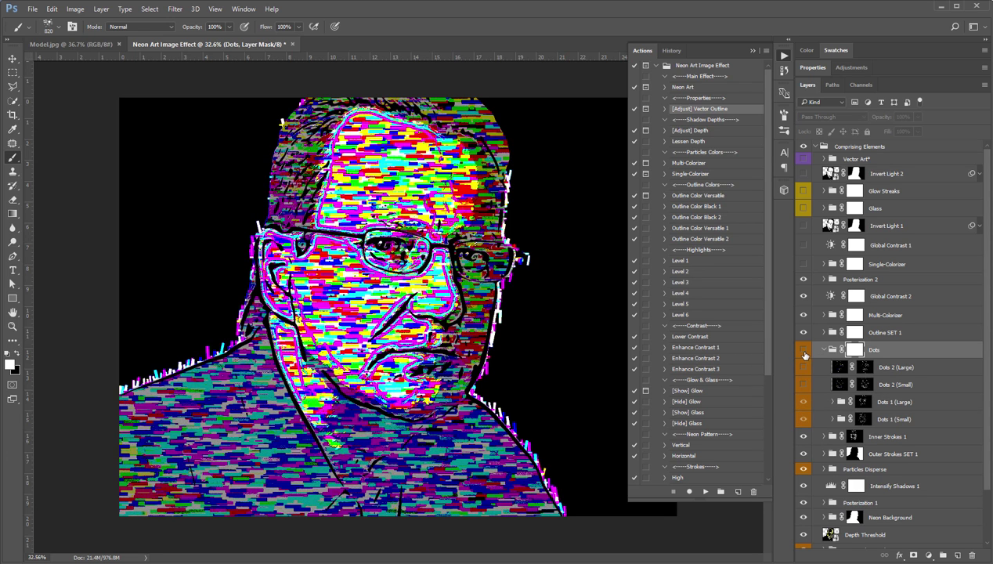
click(803, 351)
Turn on Dots 2 (Large) and Dots 2 (Small) and nudge both slightly right
click(803, 383)
click(803, 367)
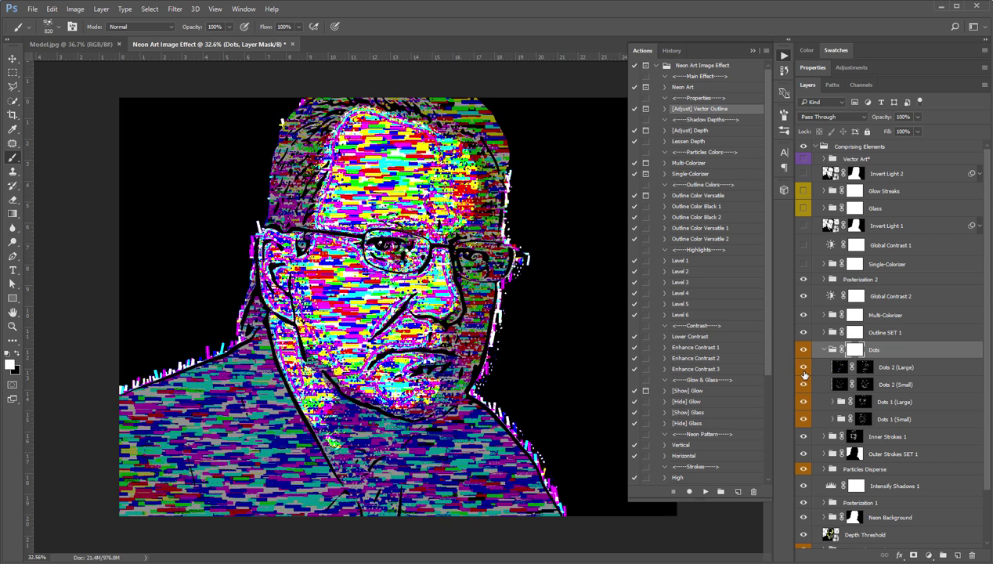
click(900, 368)
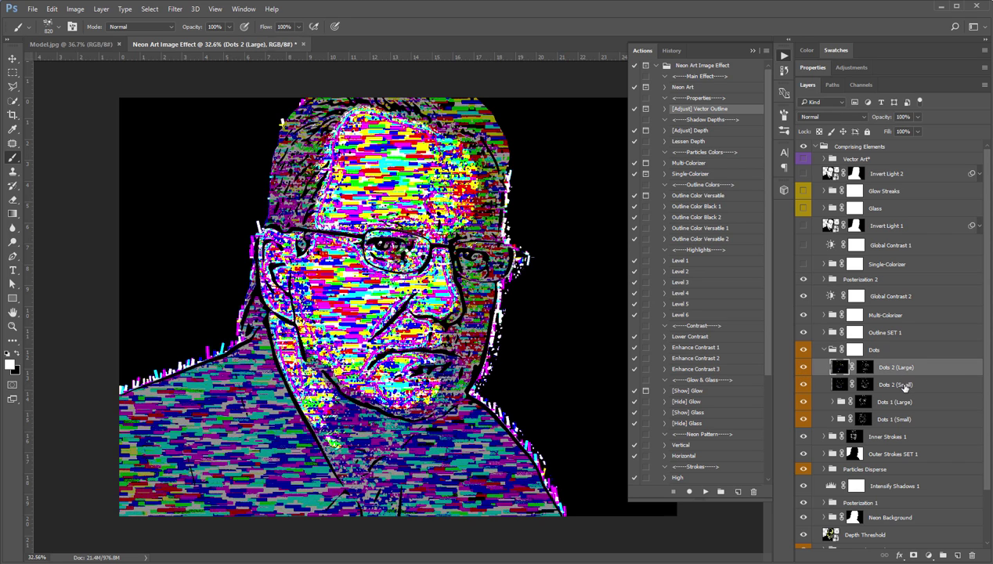
shift+click(905, 385)
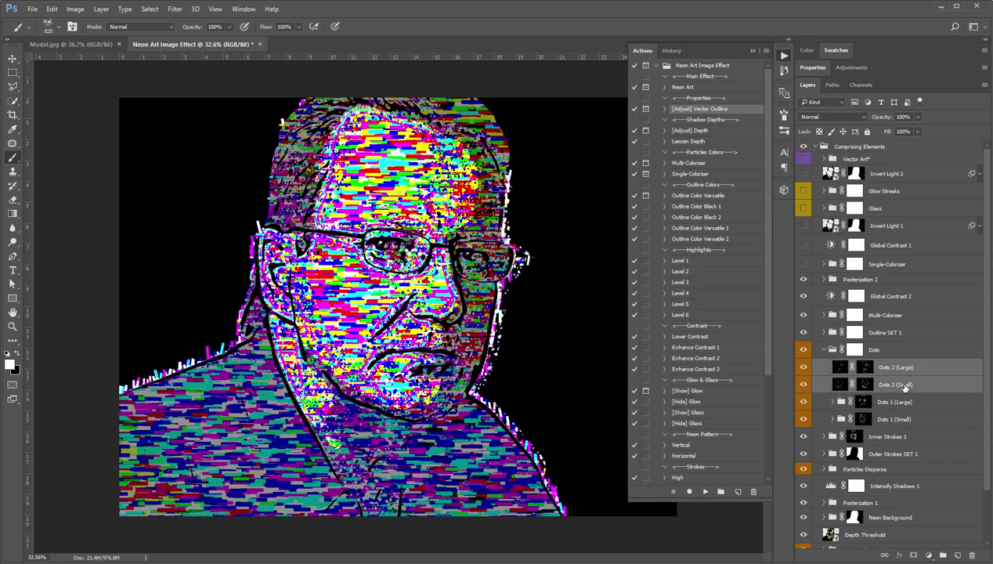
key(v)
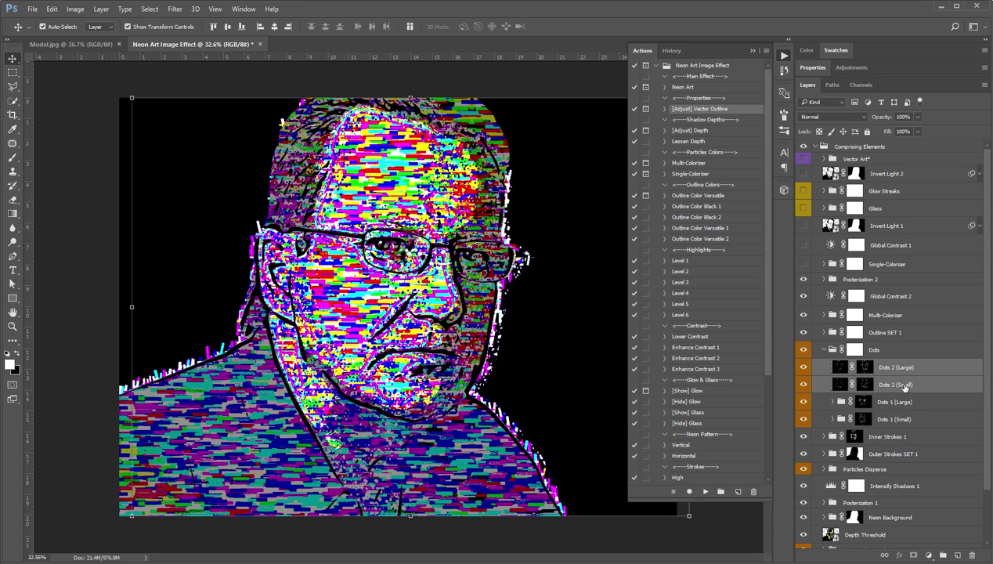
key(shift+Right)
key(shift+Right)
key(shift+Right)
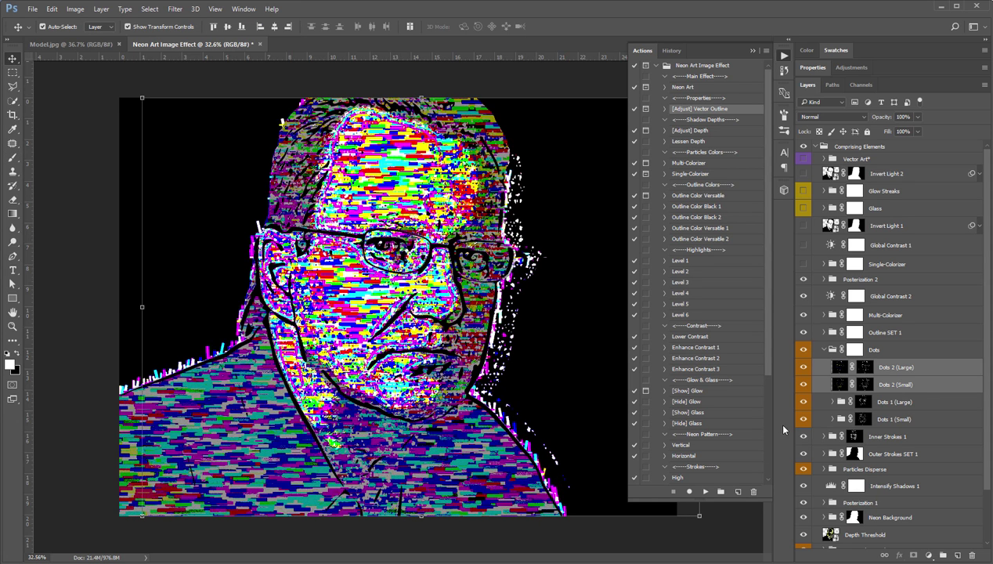
Deselect the Dots 2 layers, collapse the Dots group and hide it
click(719, 540)
scroll(503, 467, down, 1)
scroll(504, 467, up, 1)
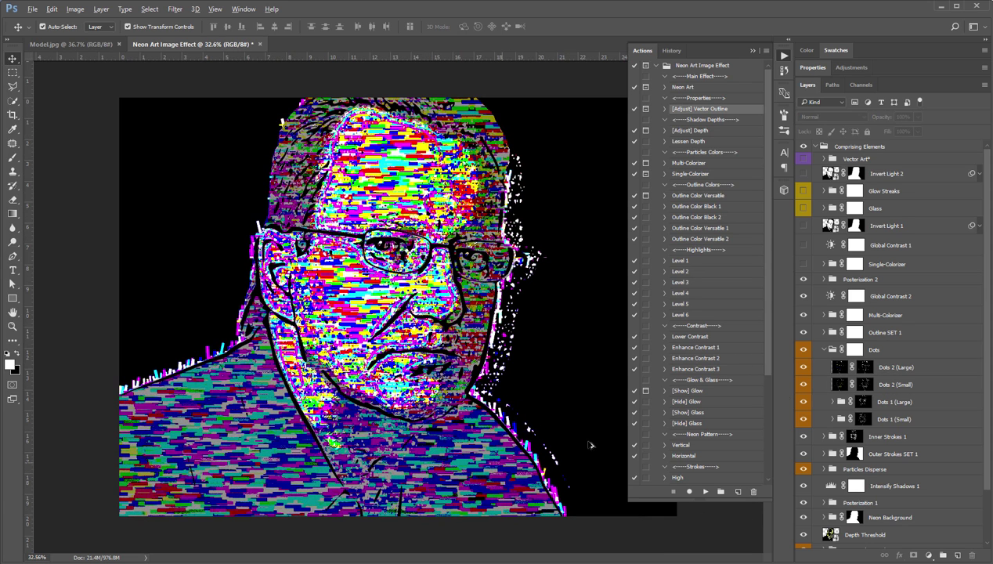
click(824, 349)
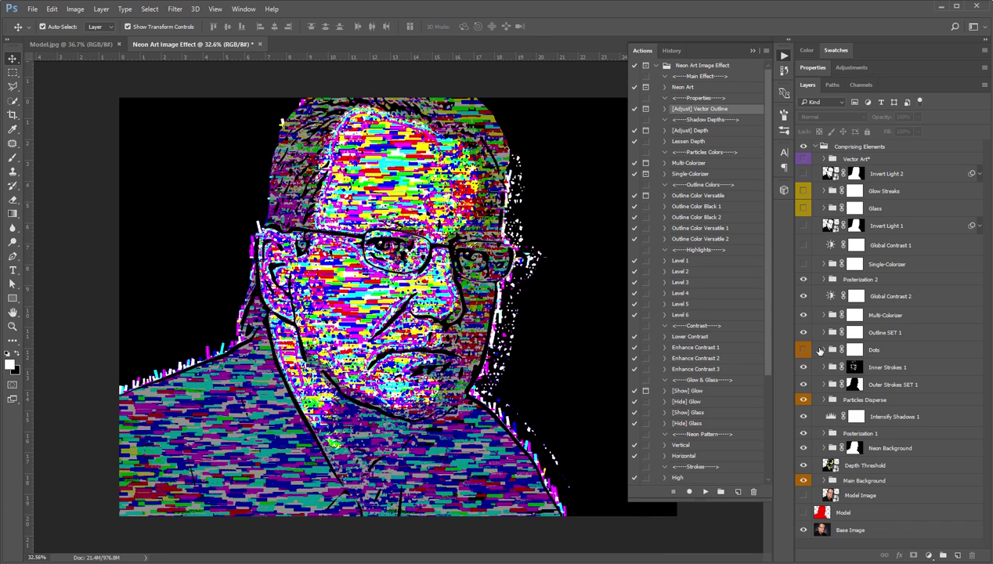
click(803, 351)
click(879, 210)
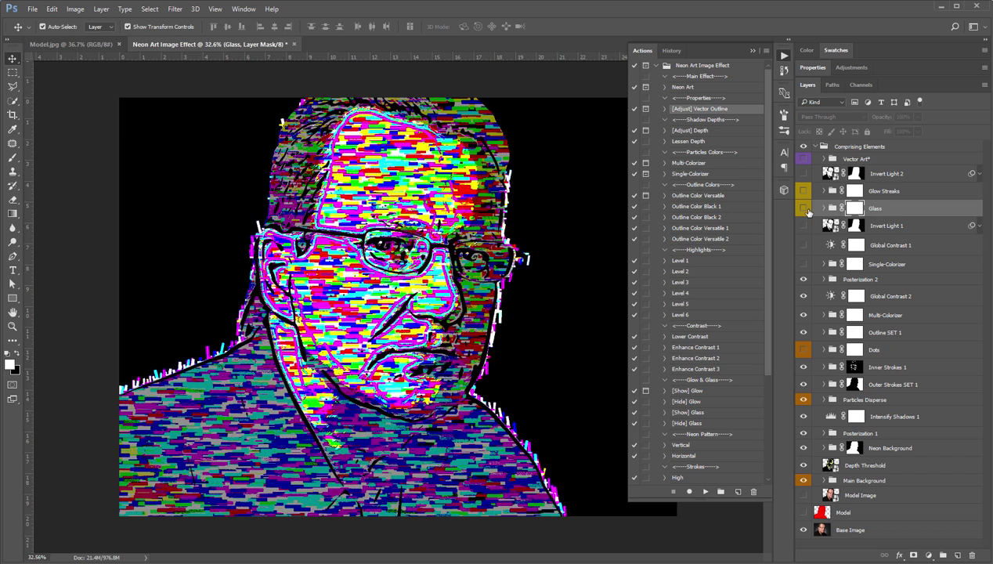
Toggle the Glass and Glow Streaks overlays on and off, leaving both hidden, and restore the Actions panel
click(804, 209)
click(713, 398)
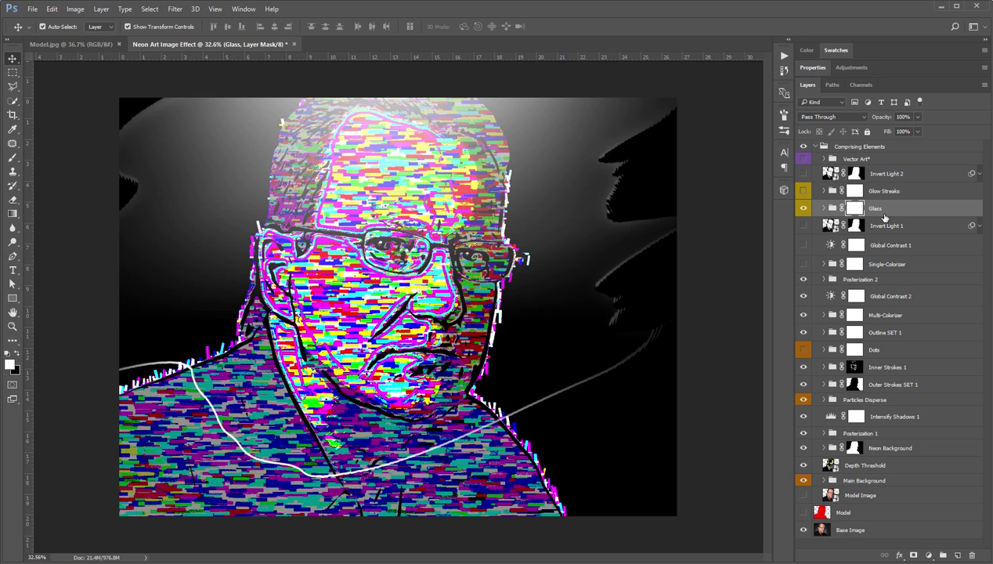
click(803, 209)
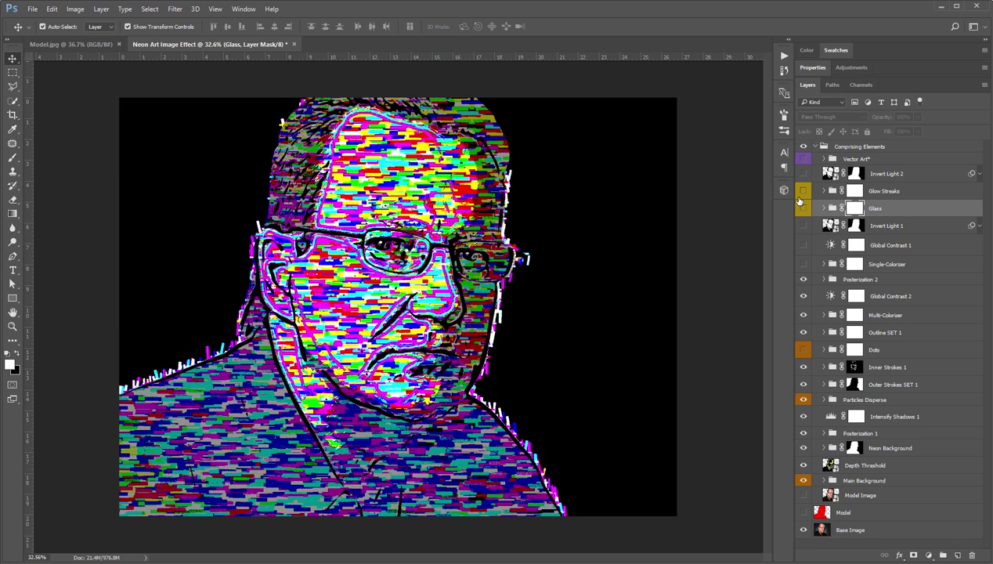
click(802, 192)
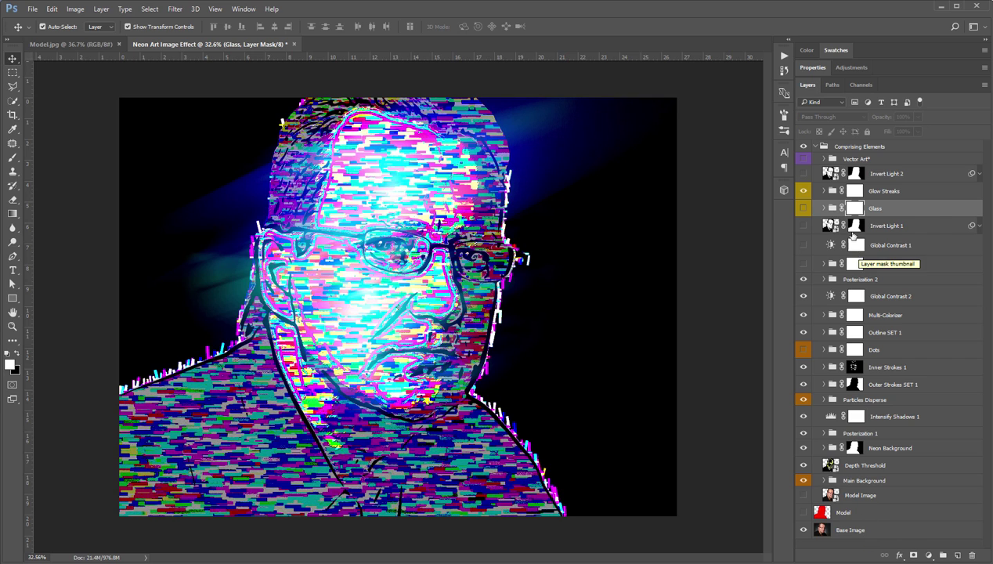
click(900, 195)
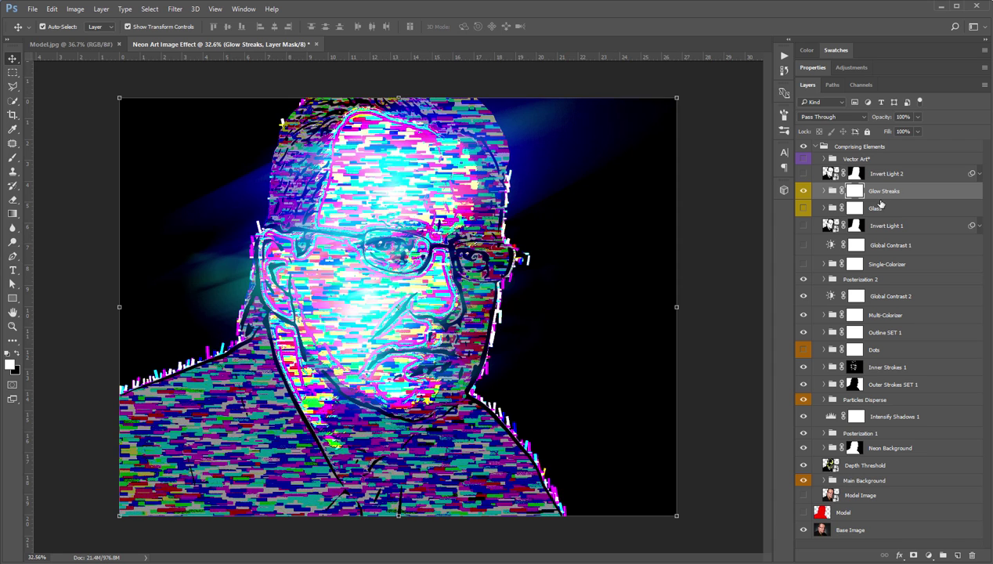
click(803, 193)
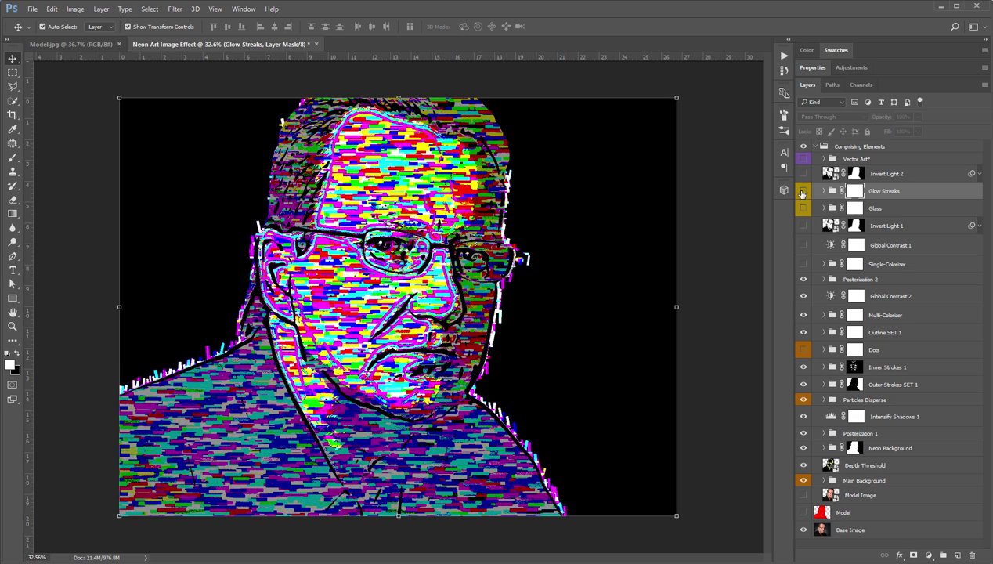
click(784, 56)
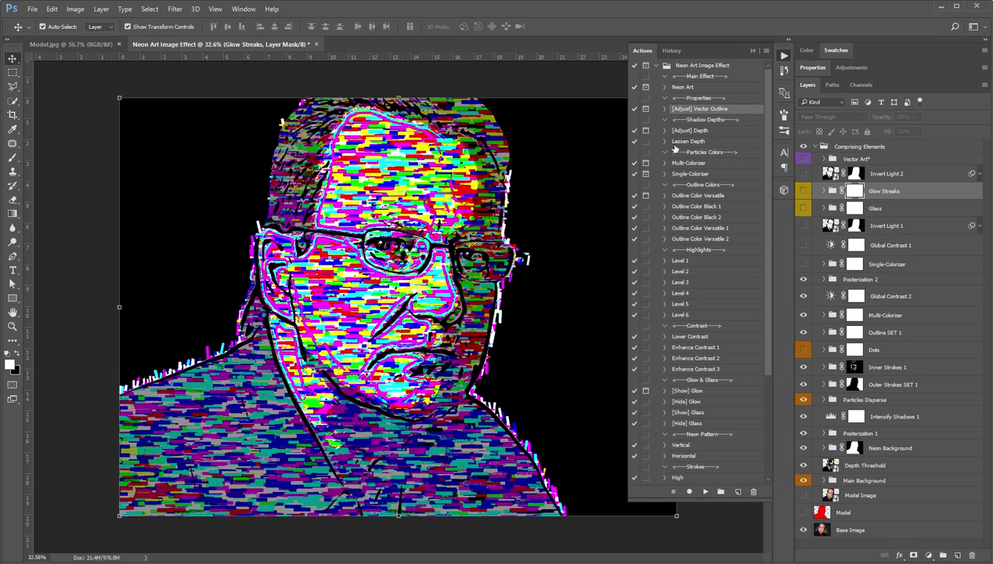
Play [Adjust] Vector Outline, opening the Photocopy filter at Detail 17 and Darkness 16
click(665, 109)
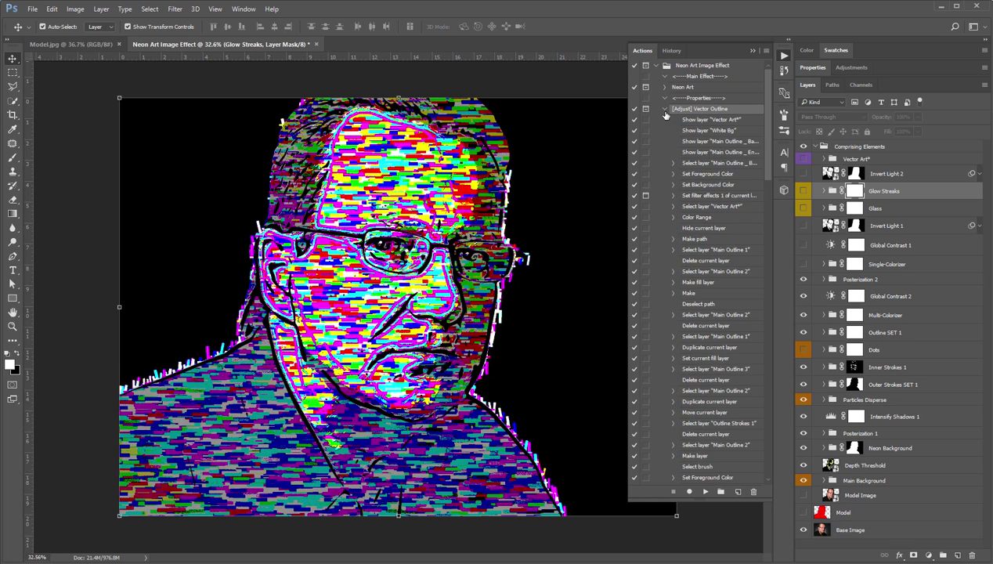
click(664, 109)
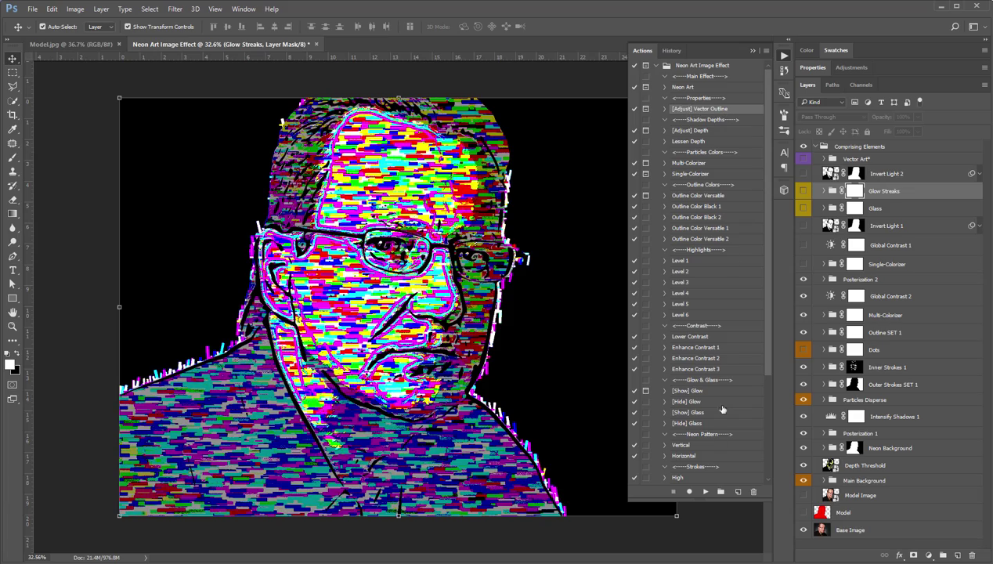
click(705, 492)
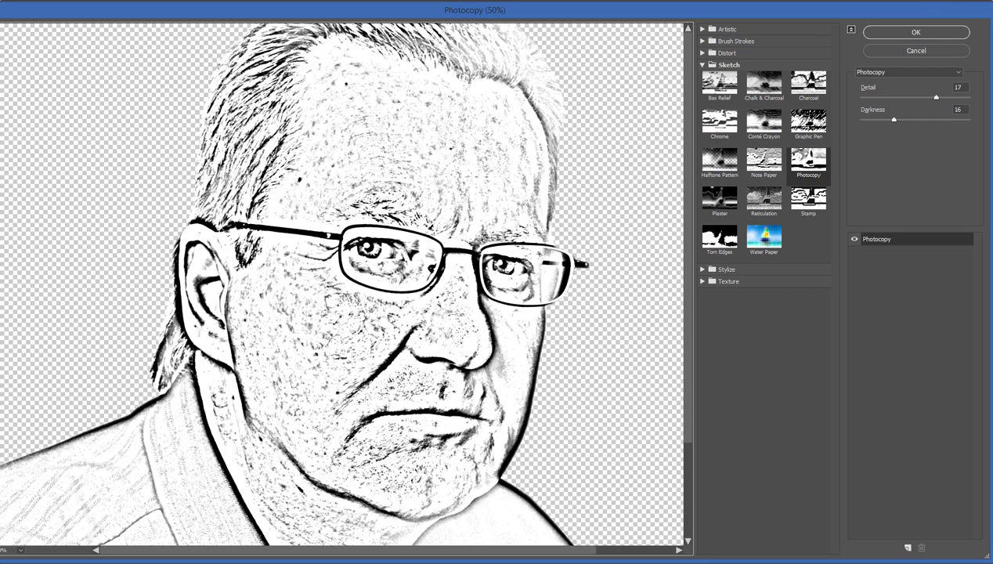
Set the Photocopy filter to Detail 11 and Darkness 6 and apply it
key(ctrl+minus)
drag(937, 98, 970, 98)
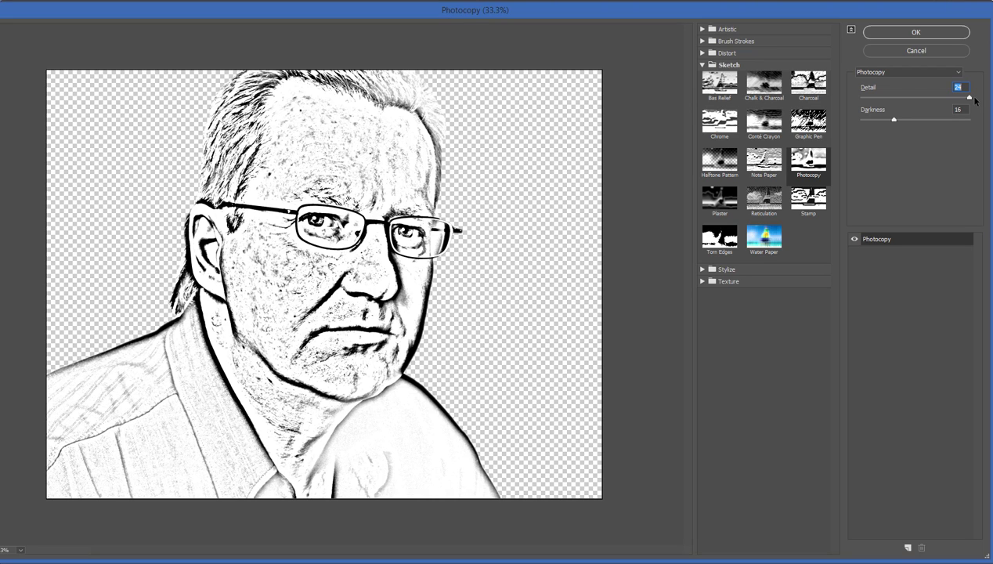
click(918, 120)
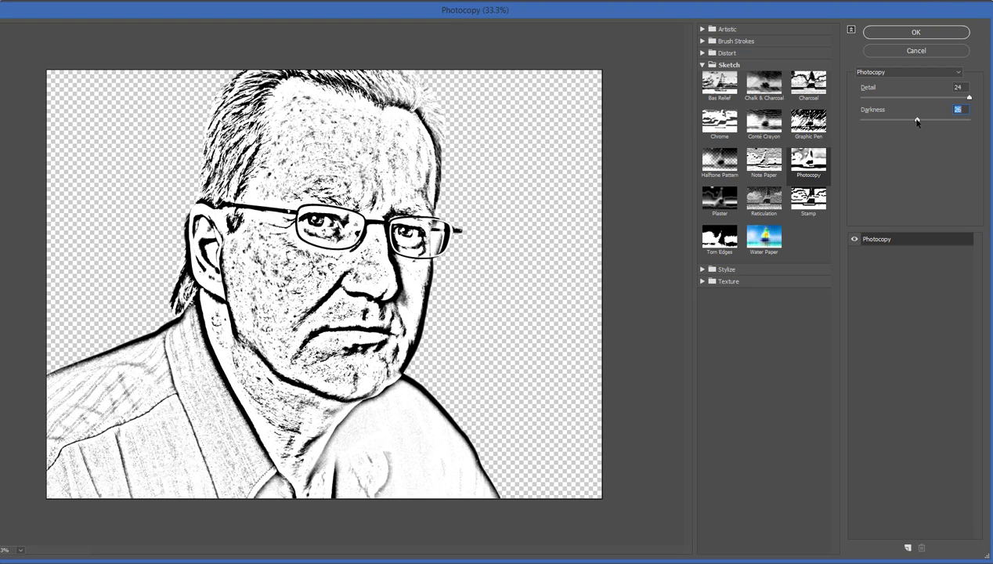
drag(918, 122, 873, 122)
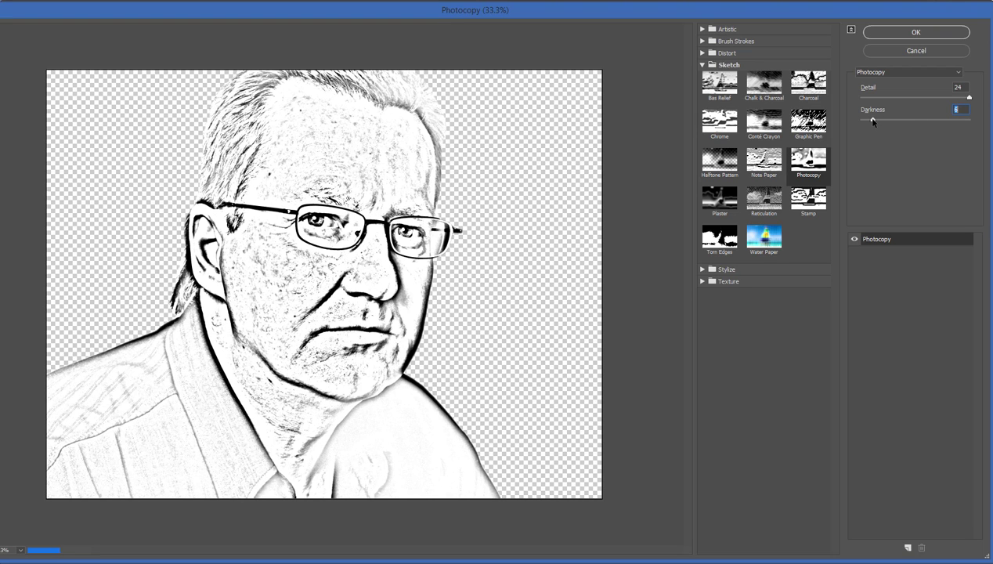
click(910, 98)
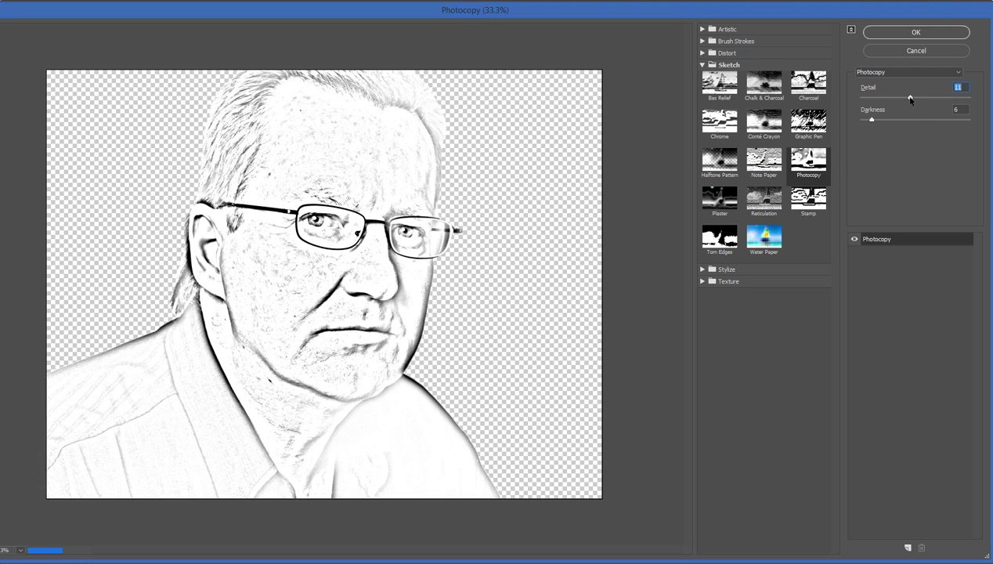
click(900, 33)
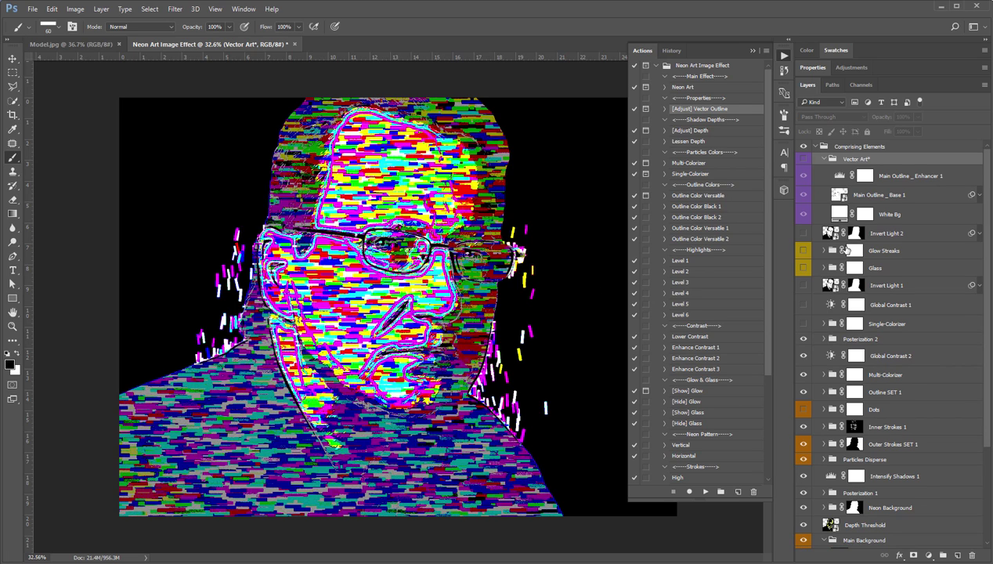
click(672, 50)
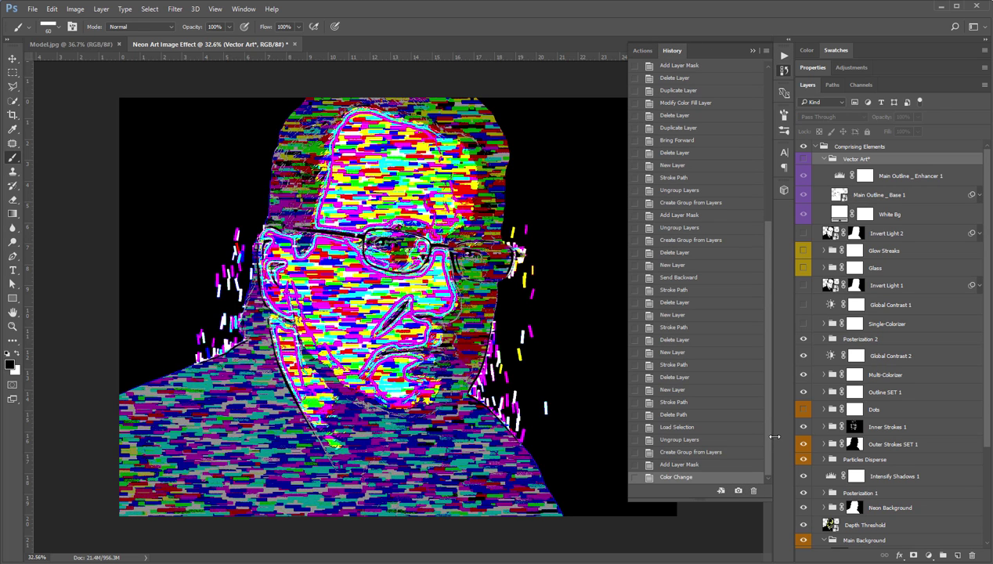
drag(769, 432, 758, 274)
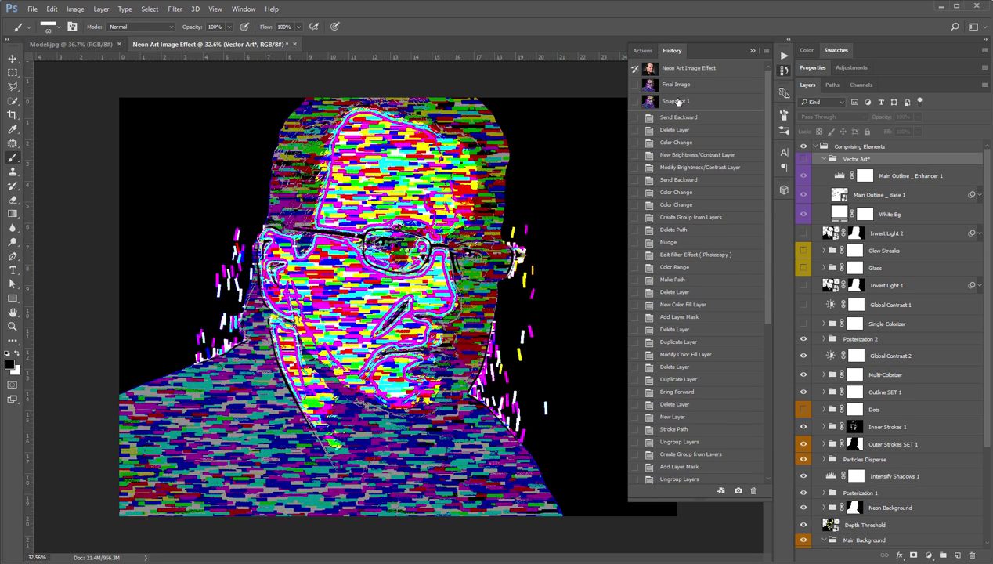
click(677, 88)
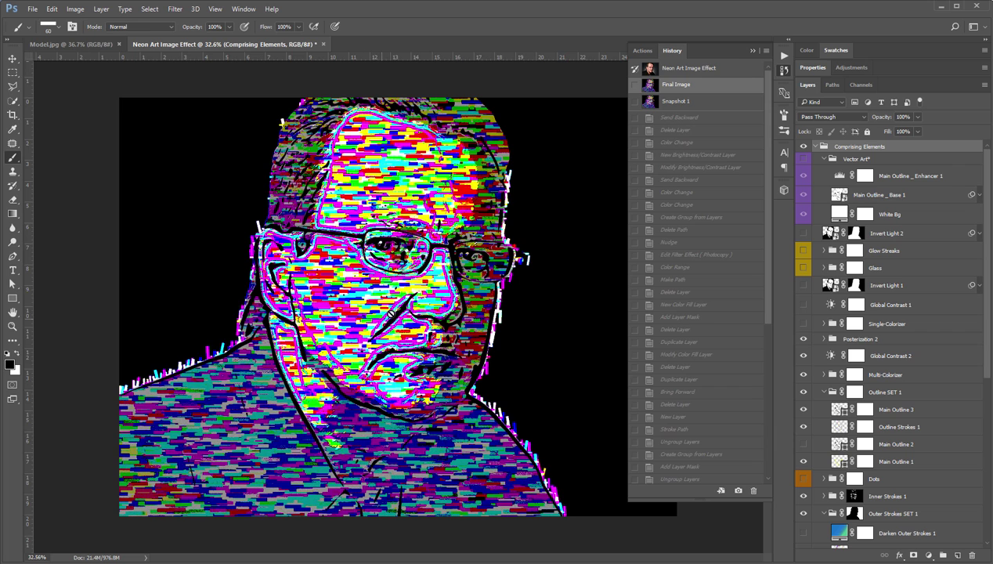
click(675, 102)
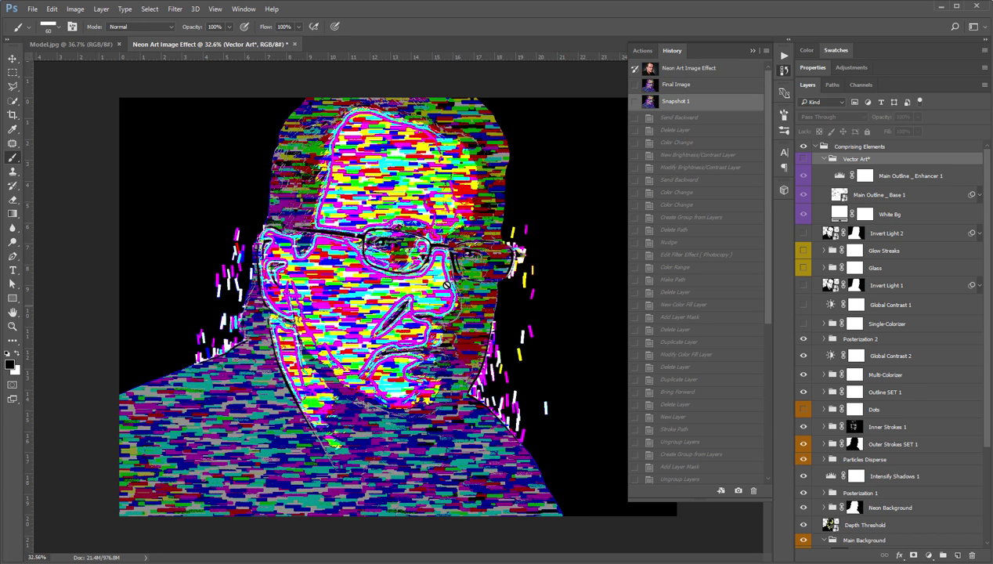
click(642, 51)
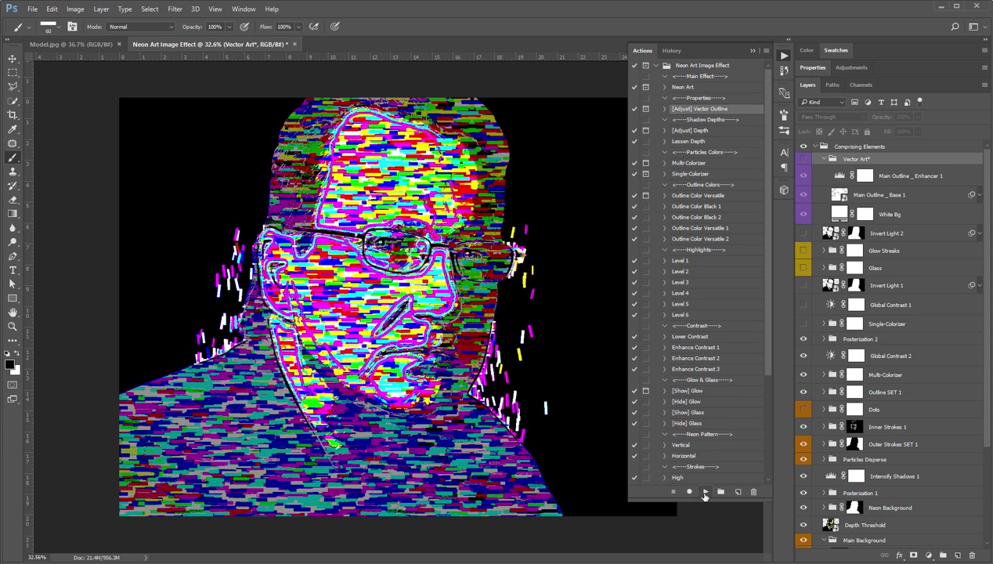
Replay the Neon Art action and accept Photocopy at Detail 17, Darkness 16
click(705, 492)
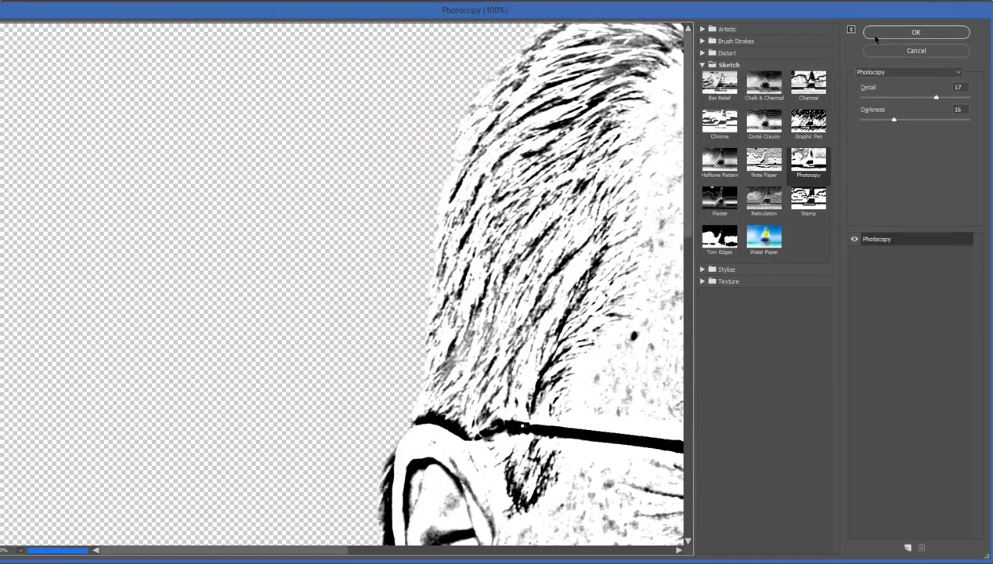
click(869, 34)
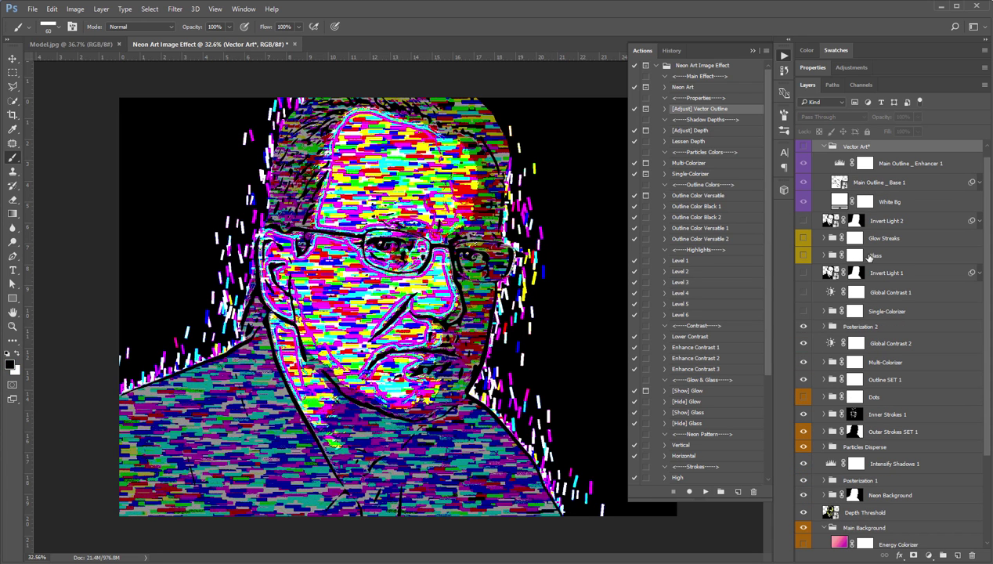
scroll(864, 256, up, 1)
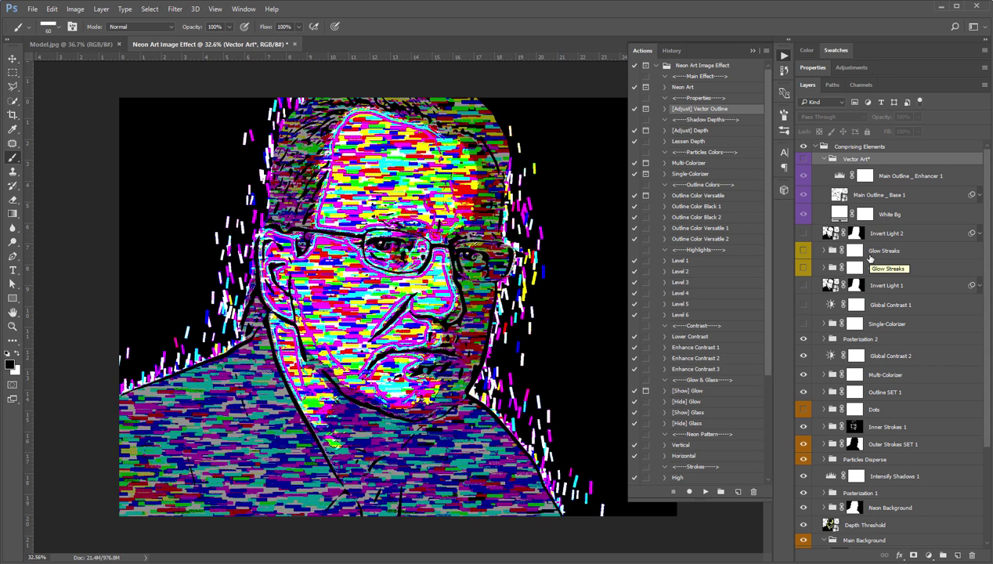
Save the current neon result as History Snapshot 2 and compare it with Final Image
click(671, 50)
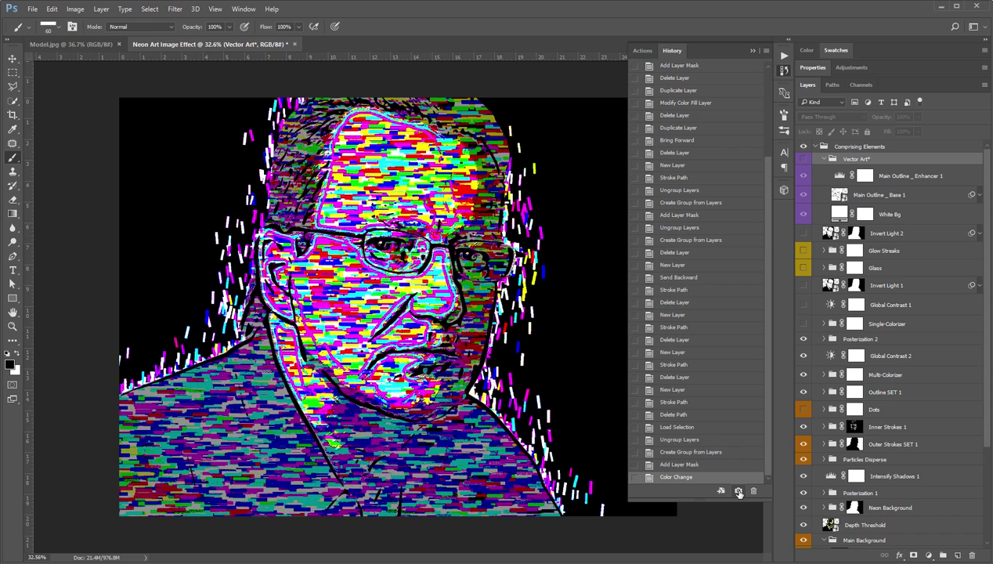
click(739, 492)
drag(759, 407, 763, 276)
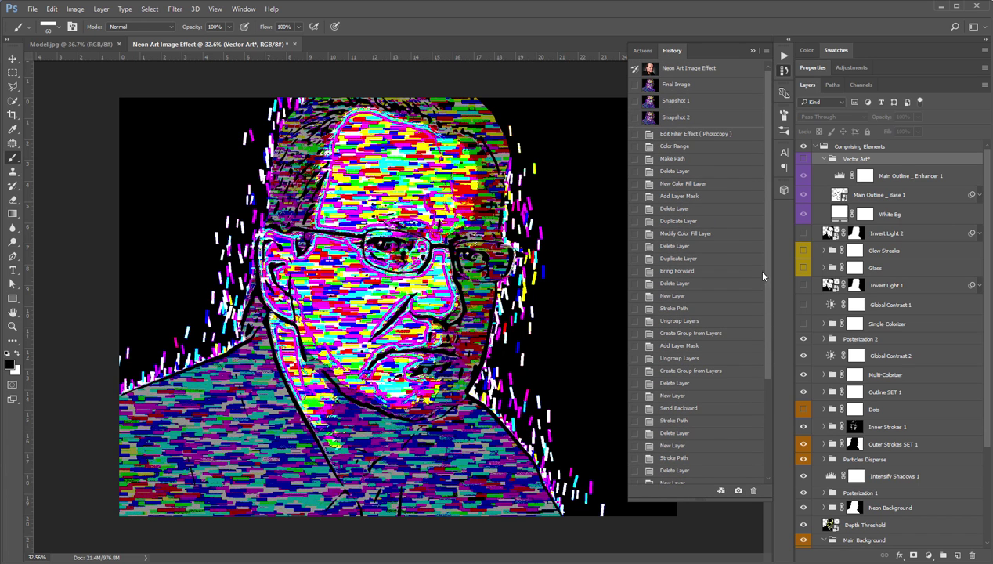
click(687, 88)
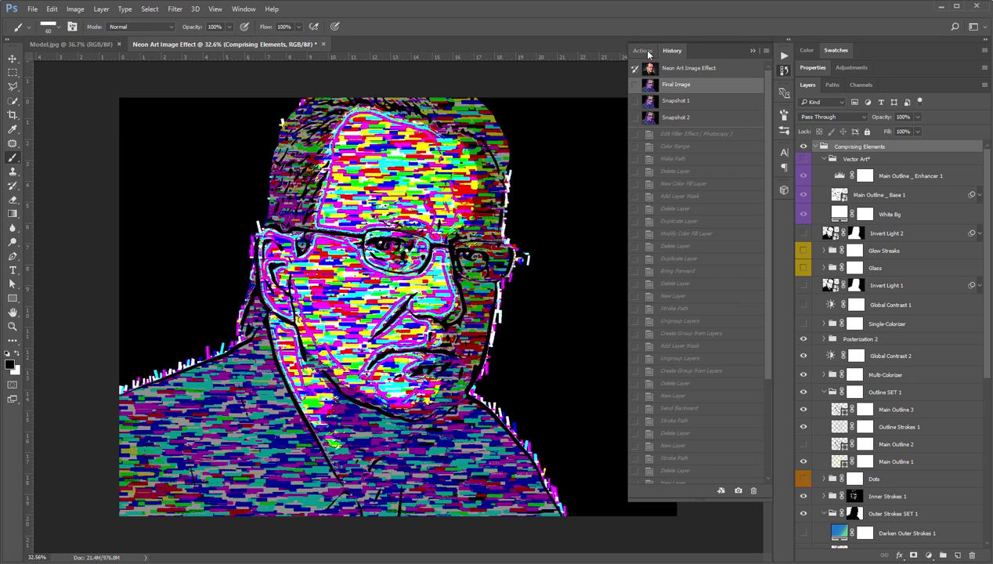
click(679, 119)
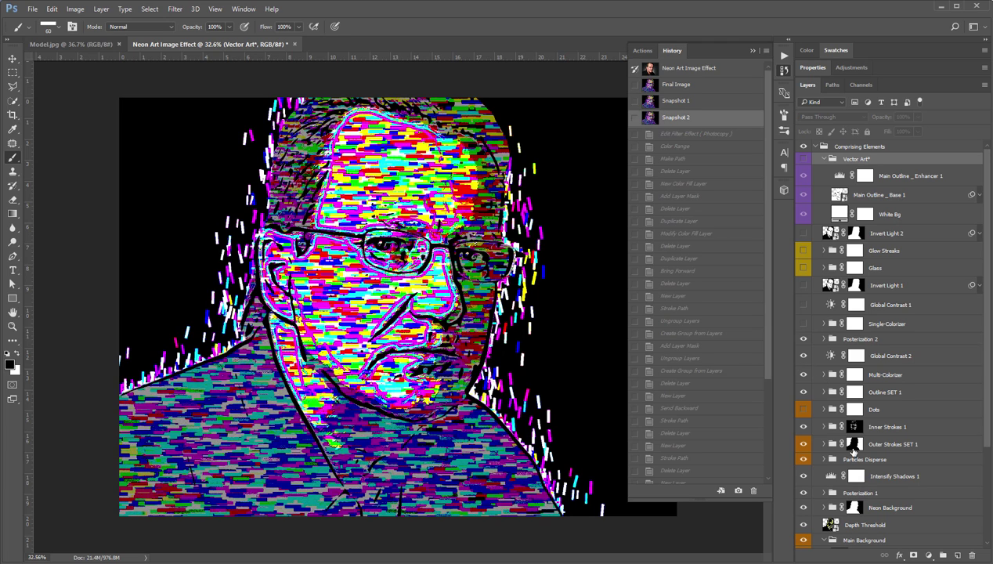
Play the Strokes Semi-Less action to thin the neon strokes
click(643, 54)
drag(761, 325, 763, 397)
click(696, 410)
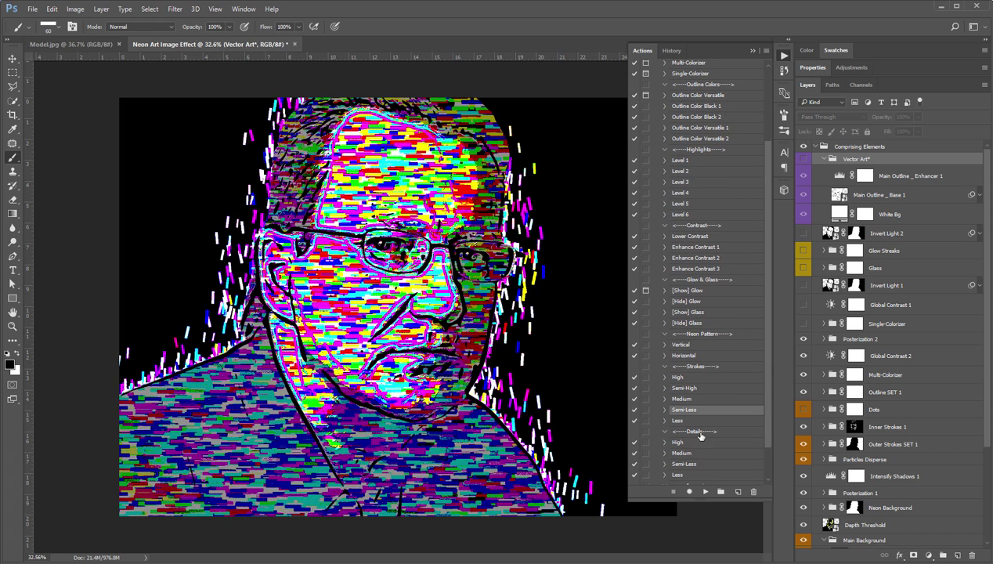
click(705, 491)
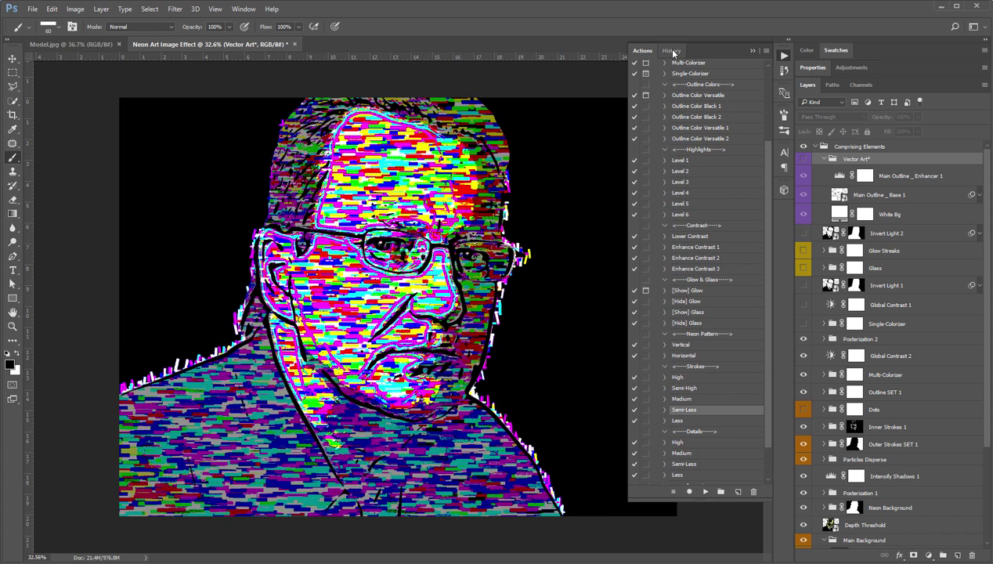
Save the thinner-stroke result as Snapshot 3 and compare it against Final Image up close
click(672, 52)
click(738, 491)
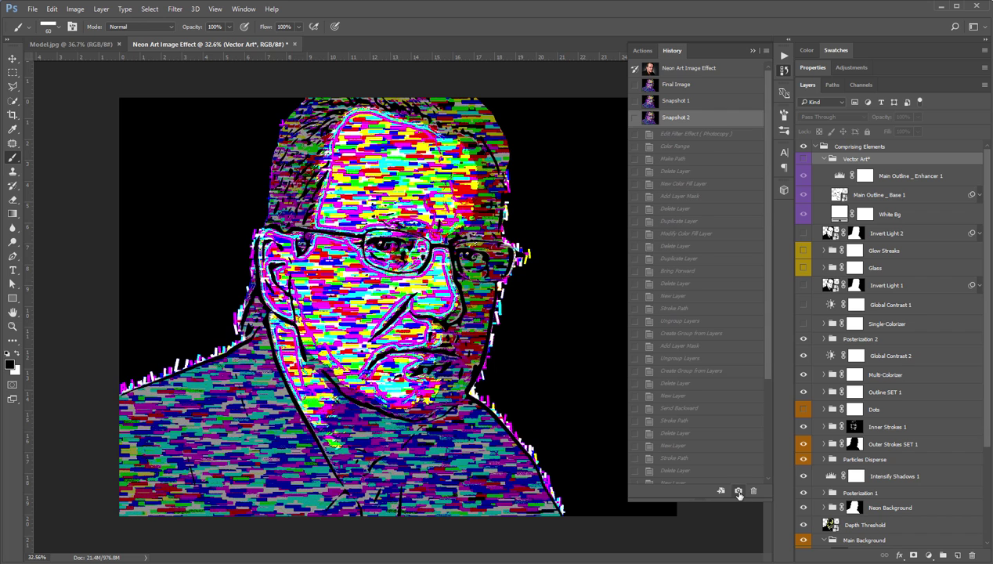
click(688, 89)
click(676, 134)
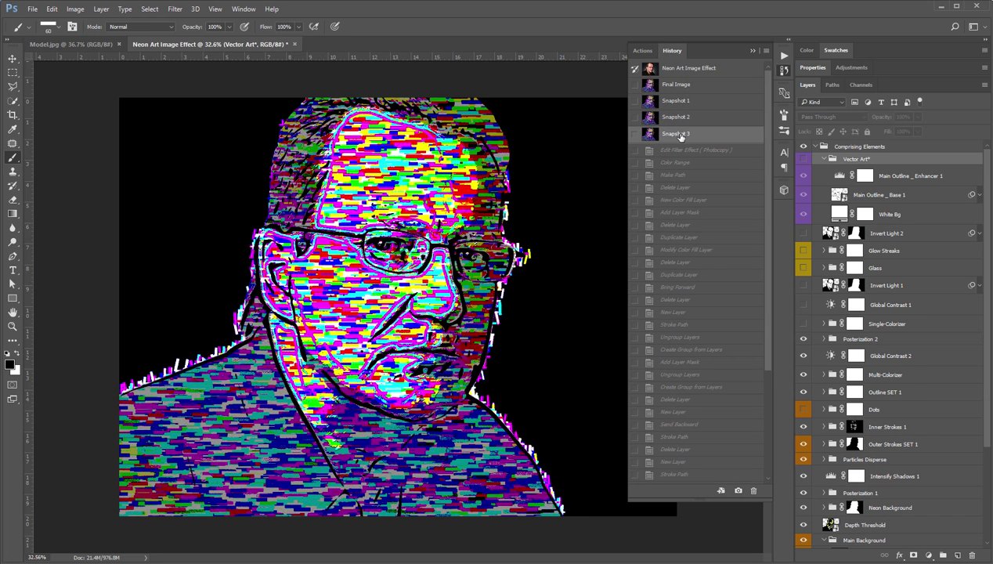
click(682, 85)
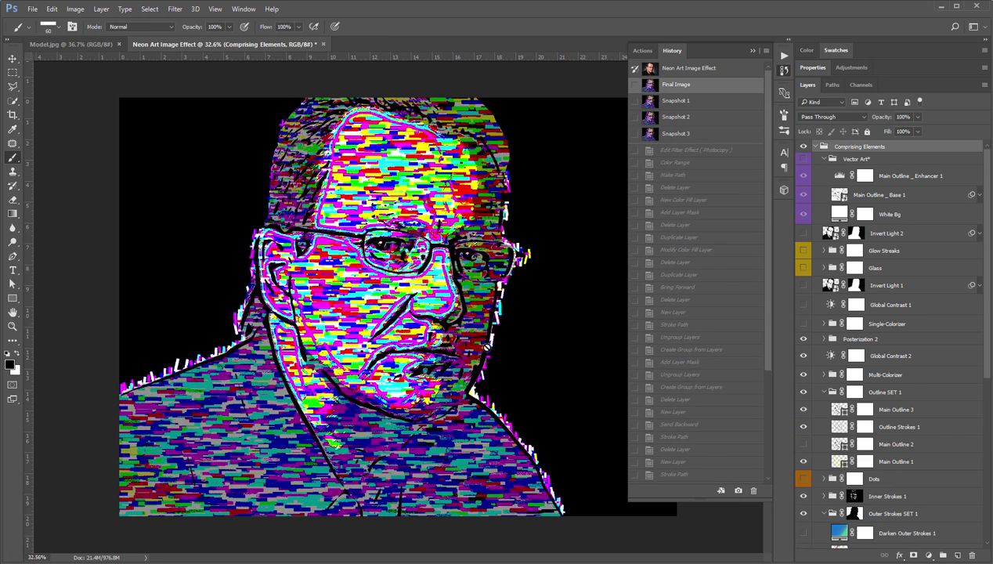
key(ctrl+plus)
click(689, 134)
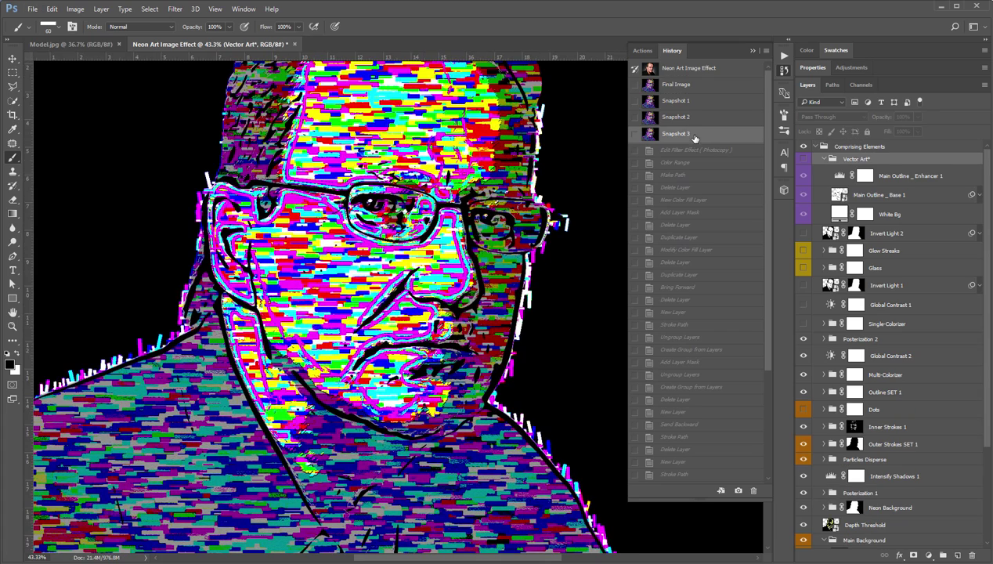
click(696, 90)
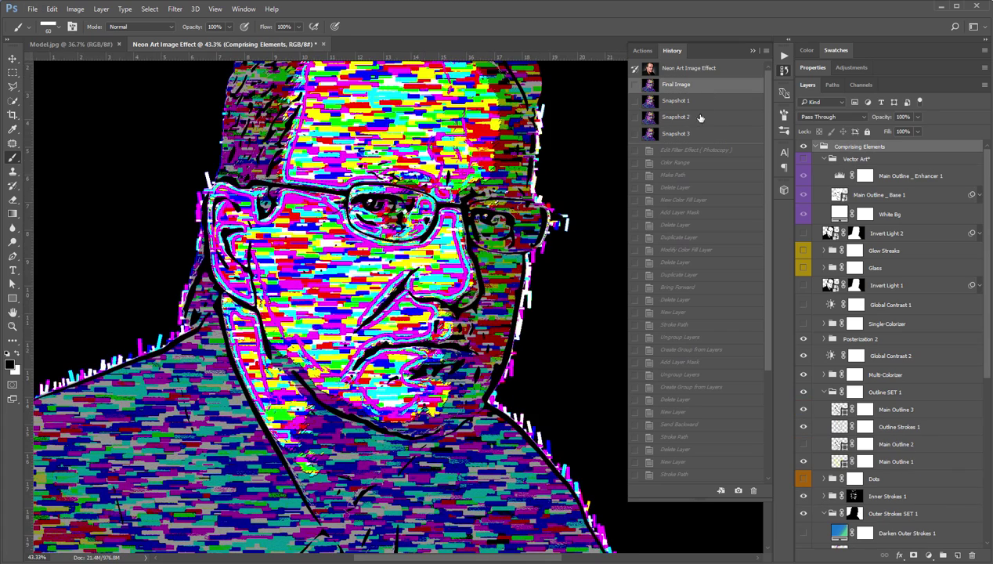
click(691, 134)
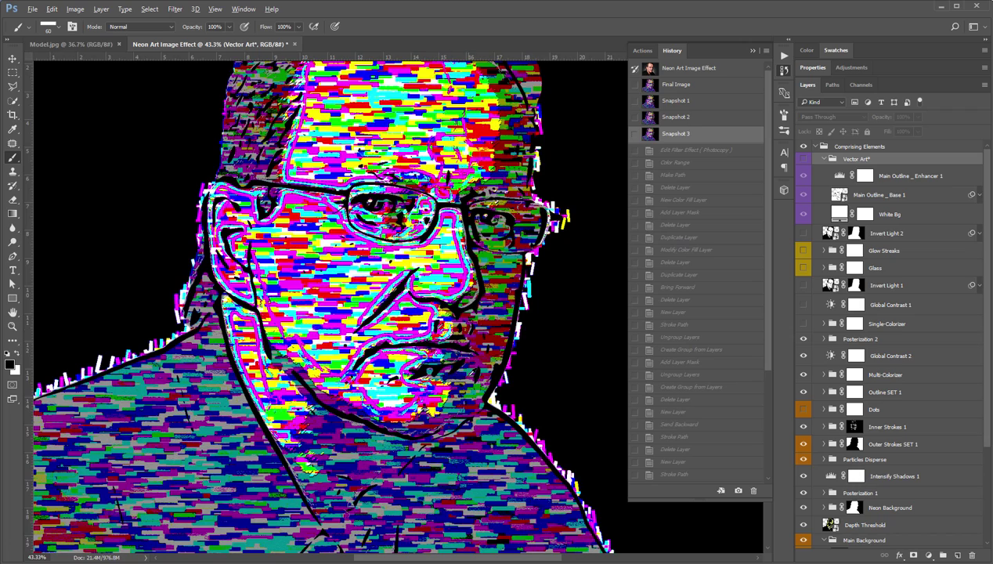
Collapse the Vector Art group in Comprising Elements and select the [Adjust] Depth action
key(ctrl+minus)
scroll(250, 202, up, 1)
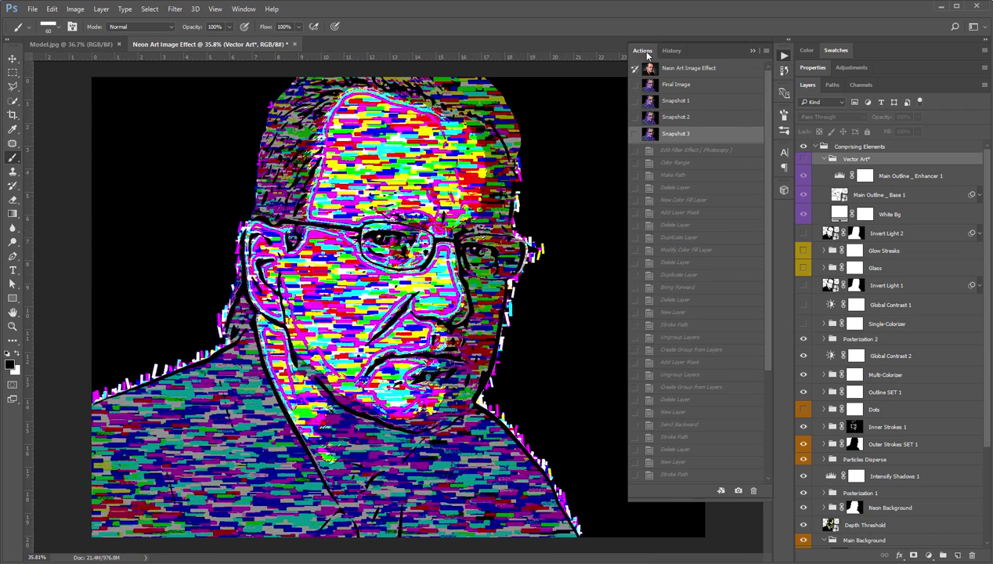
click(642, 51)
click(817, 150)
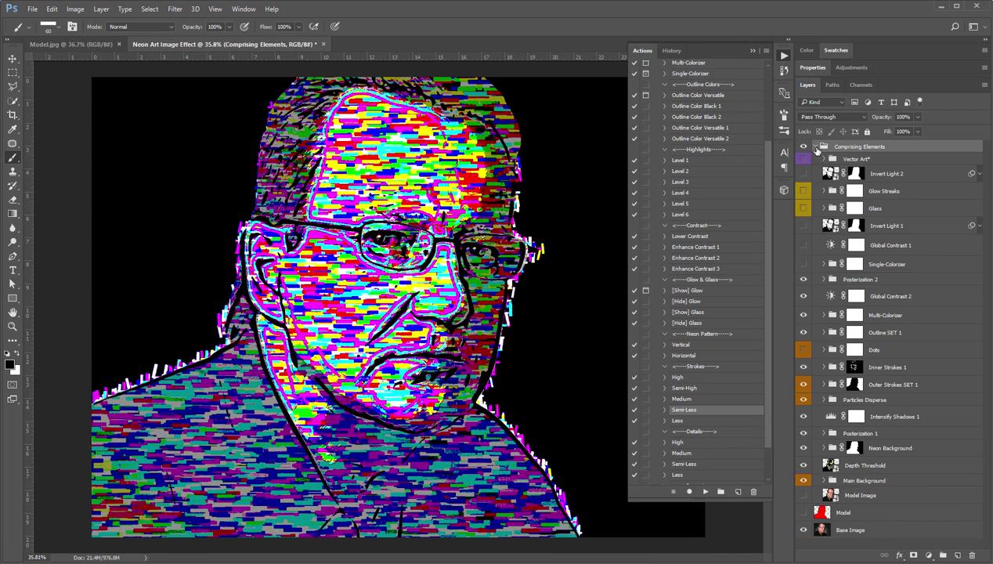
scroll(703, 186, up, 3)
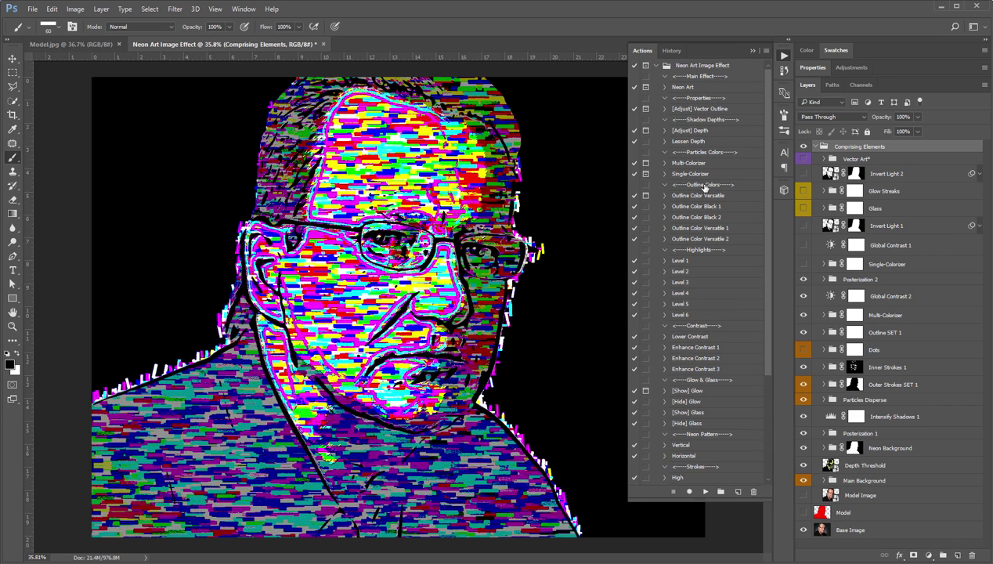
click(694, 132)
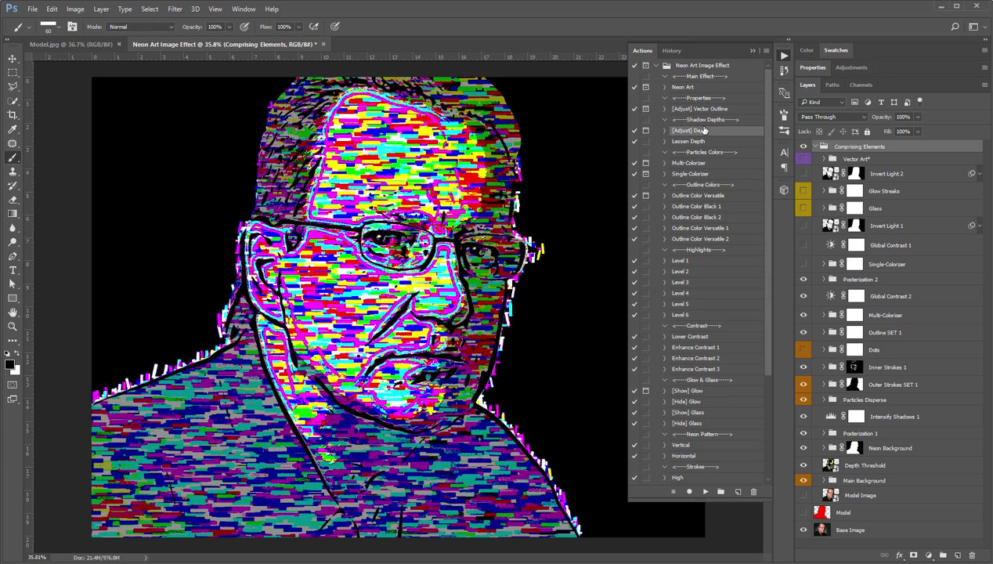
Run [Adjust] Depth with Levels input values 126, 1.55 and 211
click(693, 141)
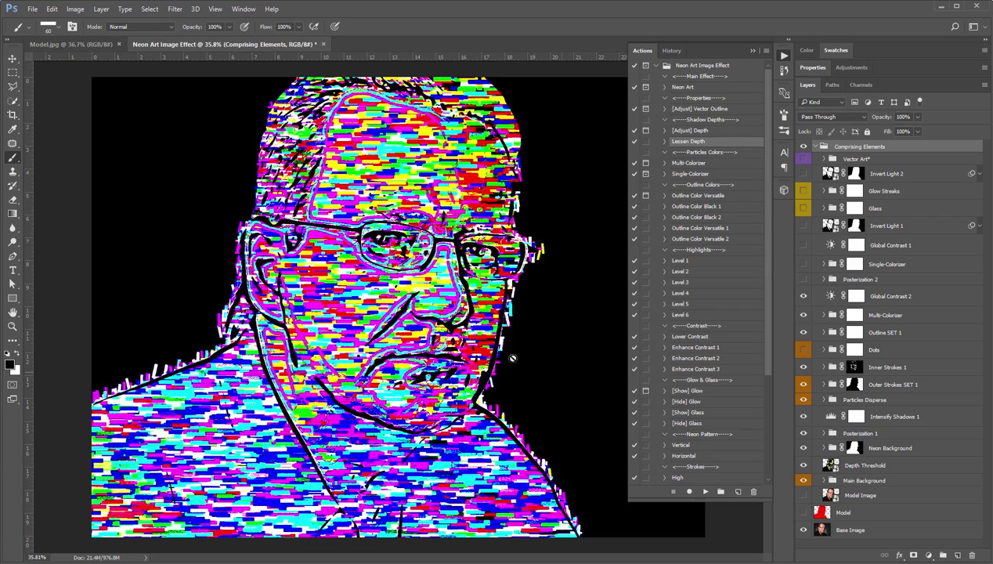
scroll(364, 337, up, 3)
scroll(365, 344, down, 3)
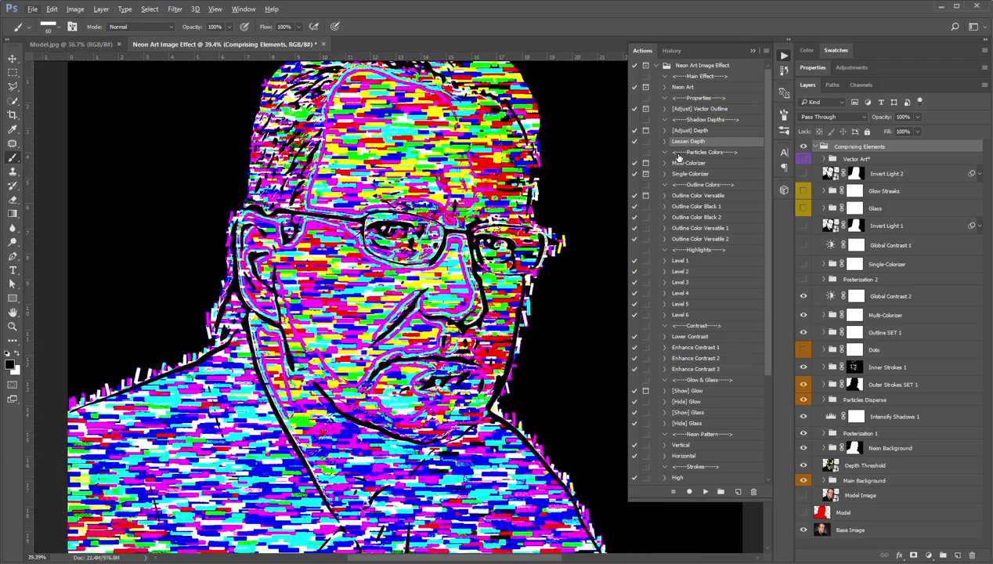
click(698, 131)
scroll(429, 375, down, 1)
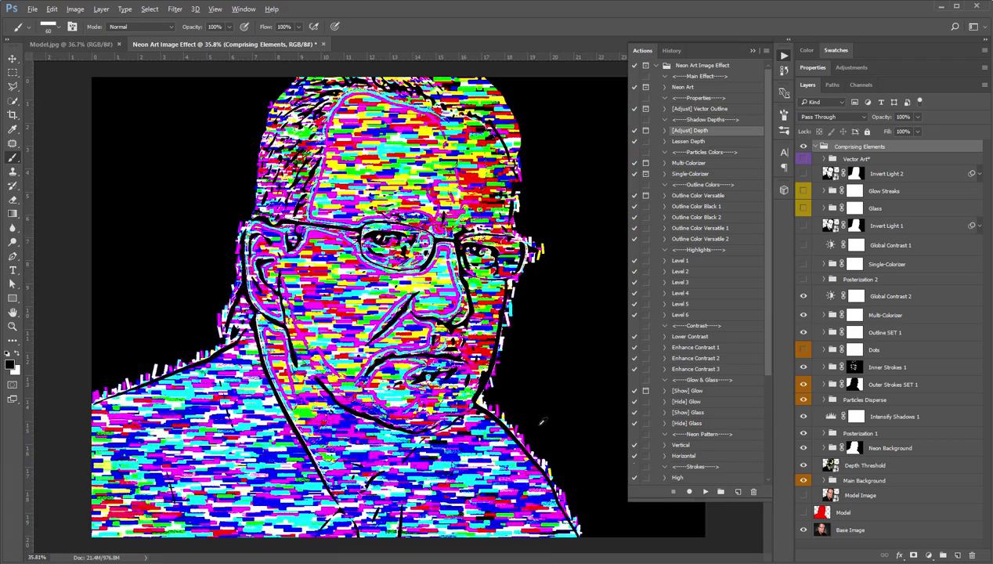
click(706, 491)
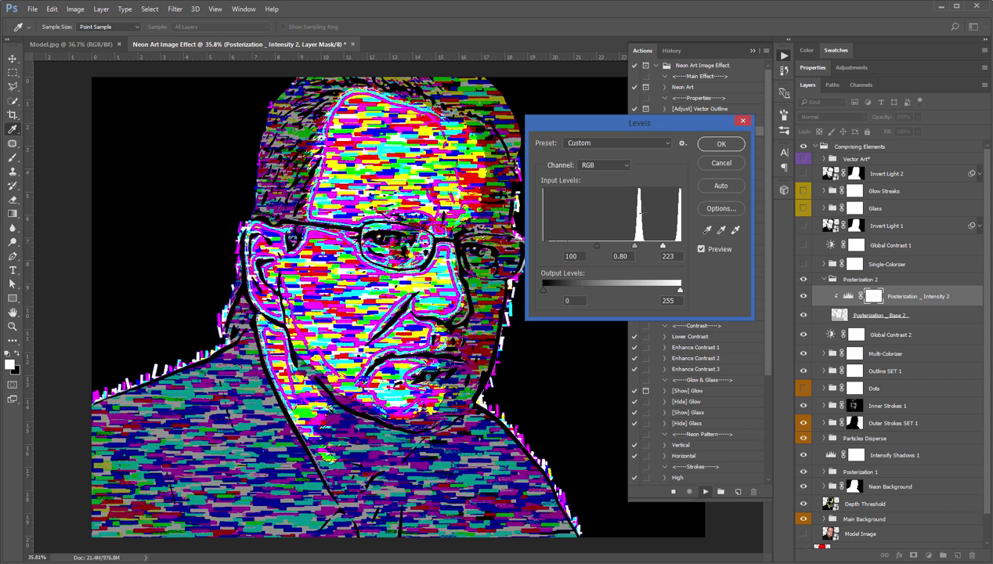
drag(605, 125, 675, 176)
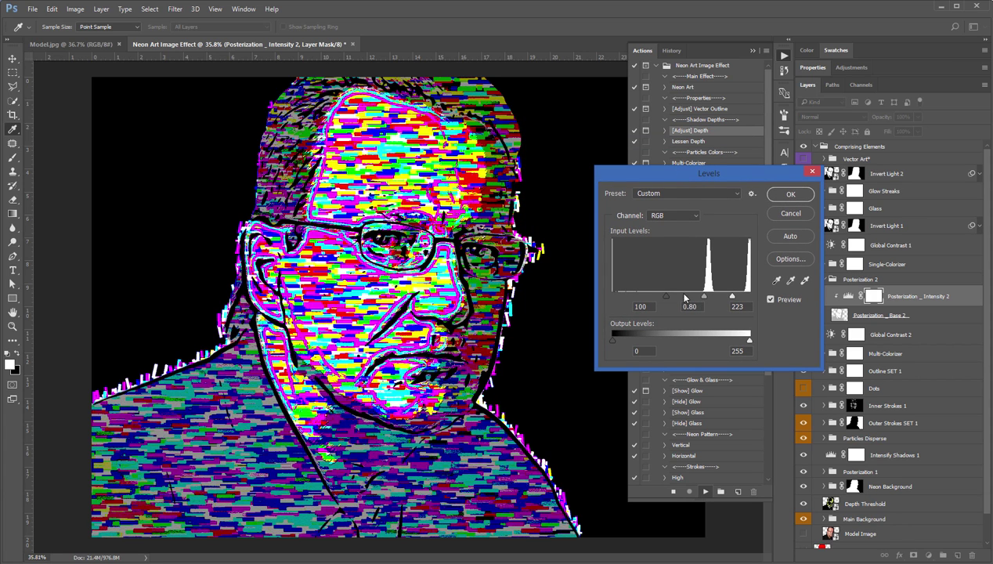
mouse_move(701, 300)
mouse_down()
mouse_move(673, 301)
mouse_move(726, 299)
mouse_move(697, 300)
mouse_up()
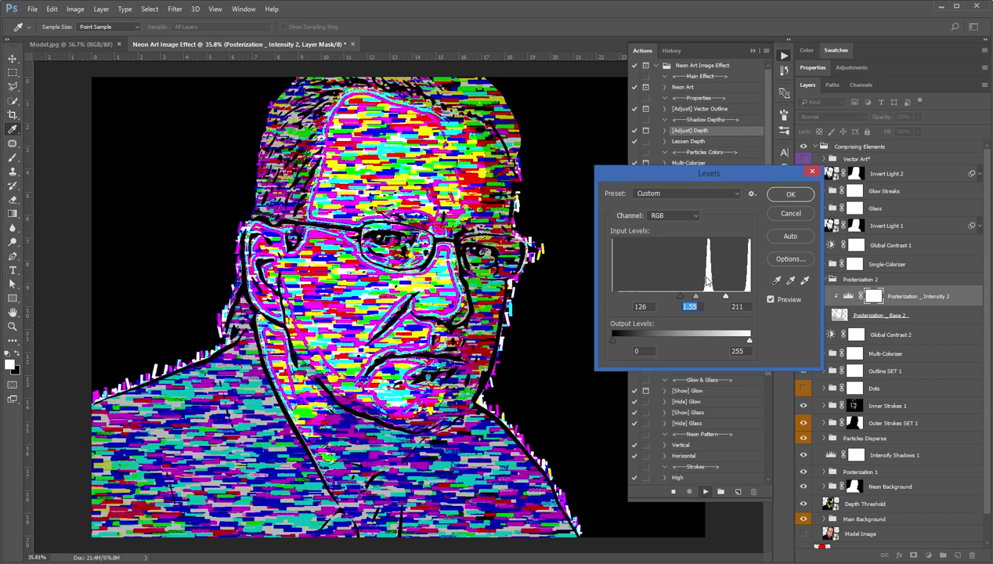
click(779, 194)
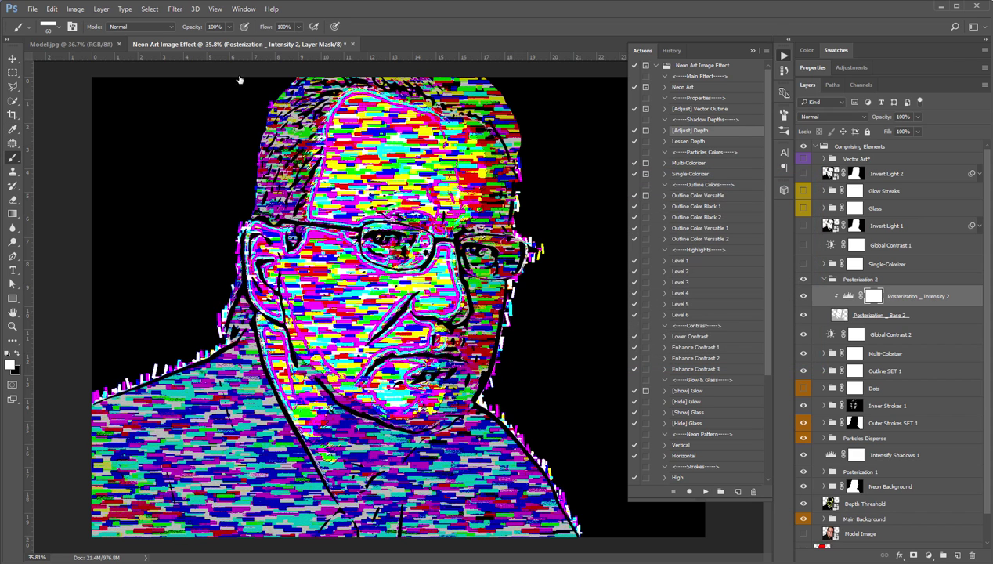
click(11, 59)
click(709, 163)
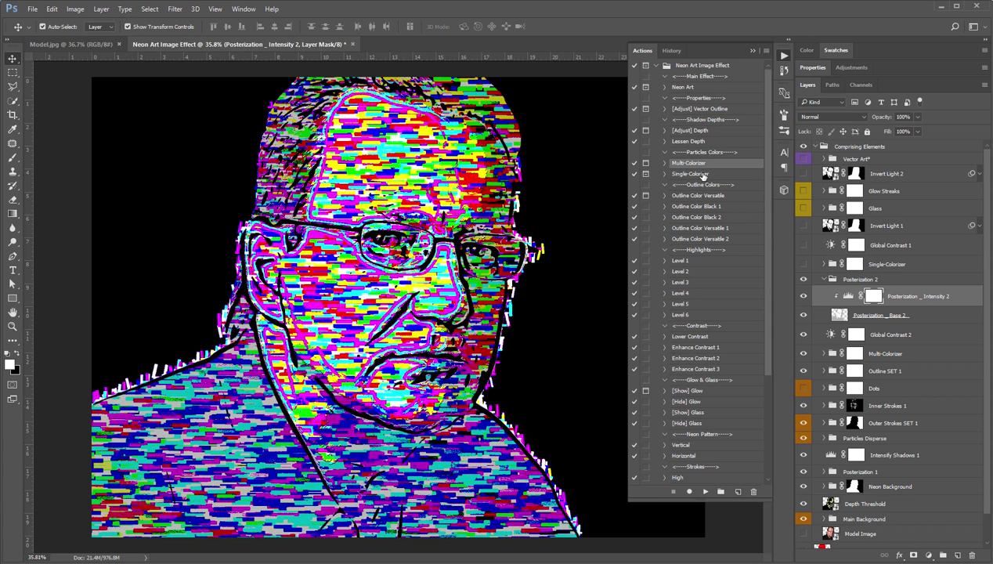
click(703, 174)
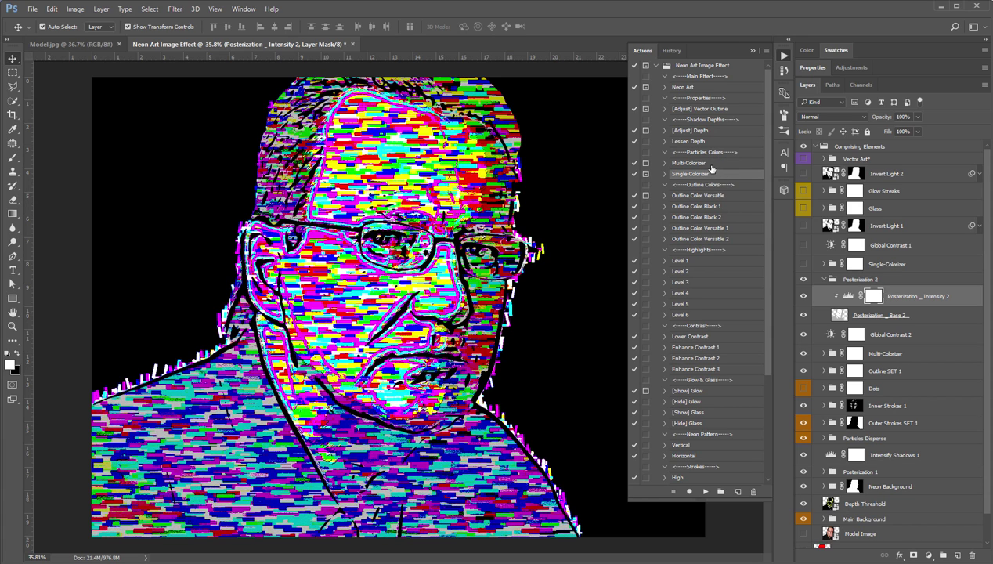
click(712, 165)
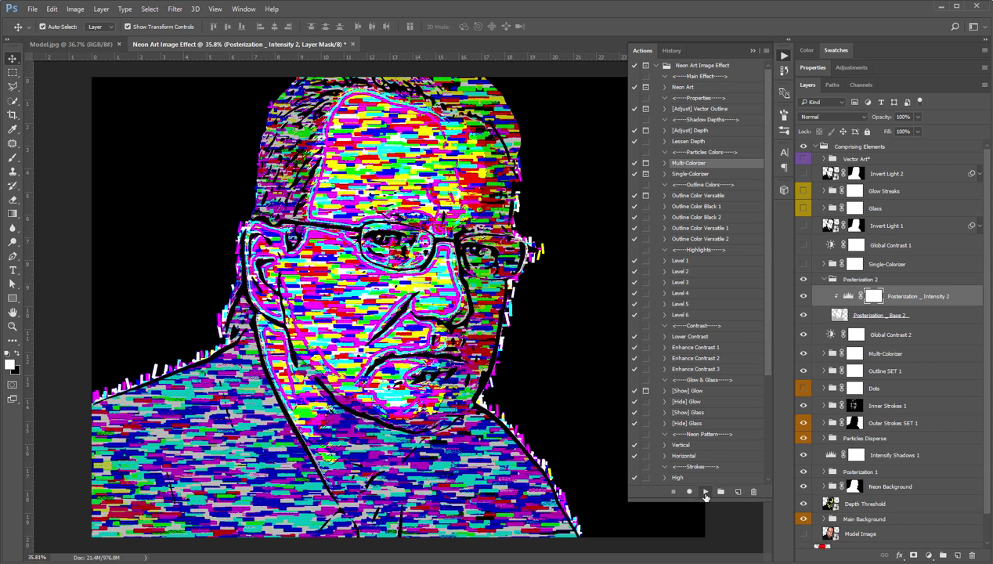
Run Multi-Colorizer and randomise its noise gradient until orange-to-teal, then confirm both dialogs
click(705, 492)
click(715, 235)
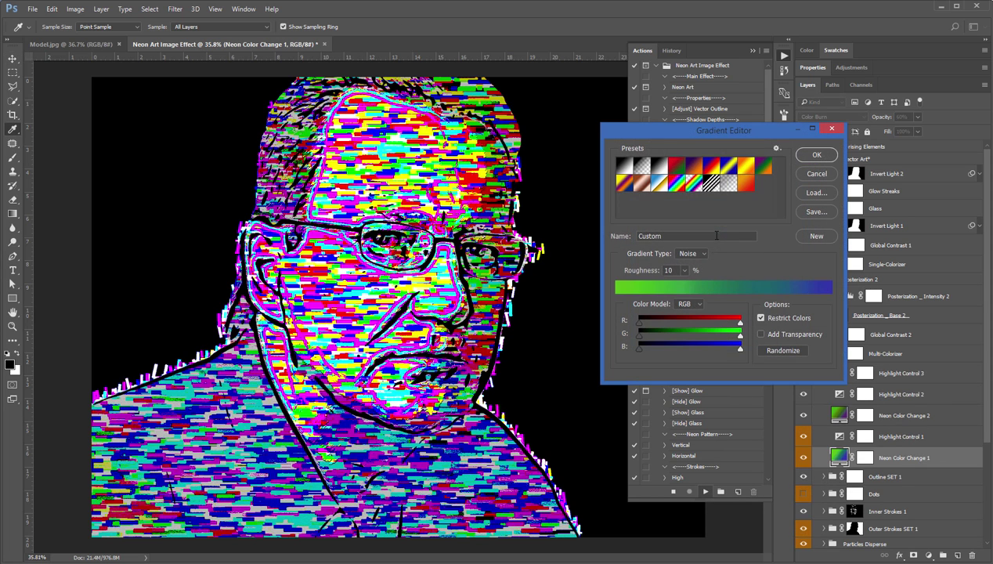
click(778, 351)
click(778, 351)
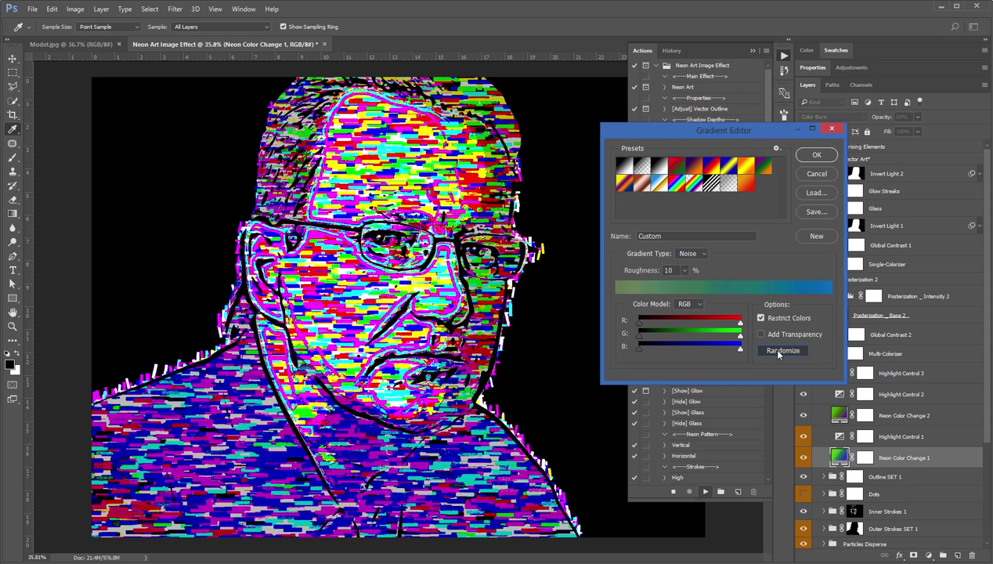
click(778, 352)
click(778, 352)
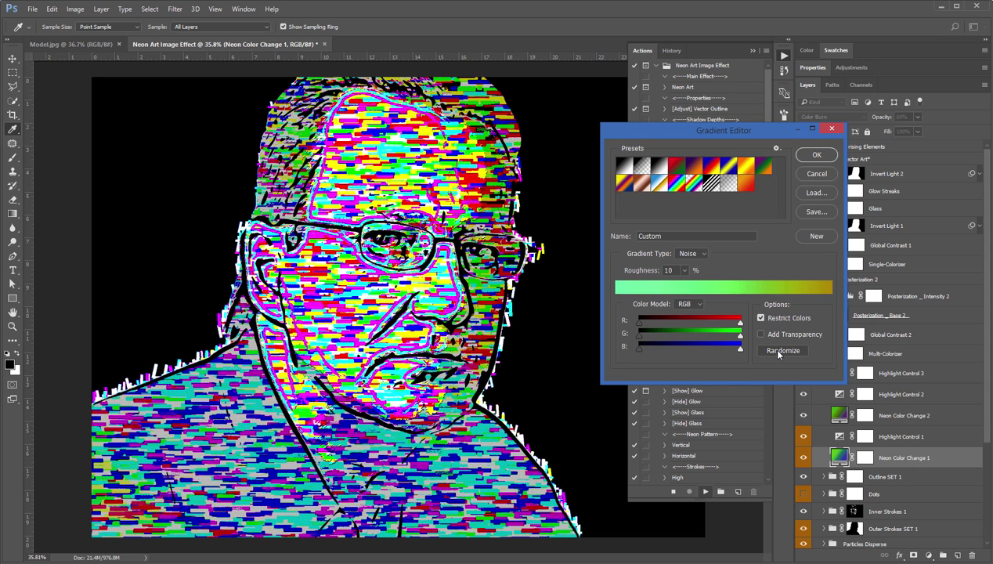
click(778, 352)
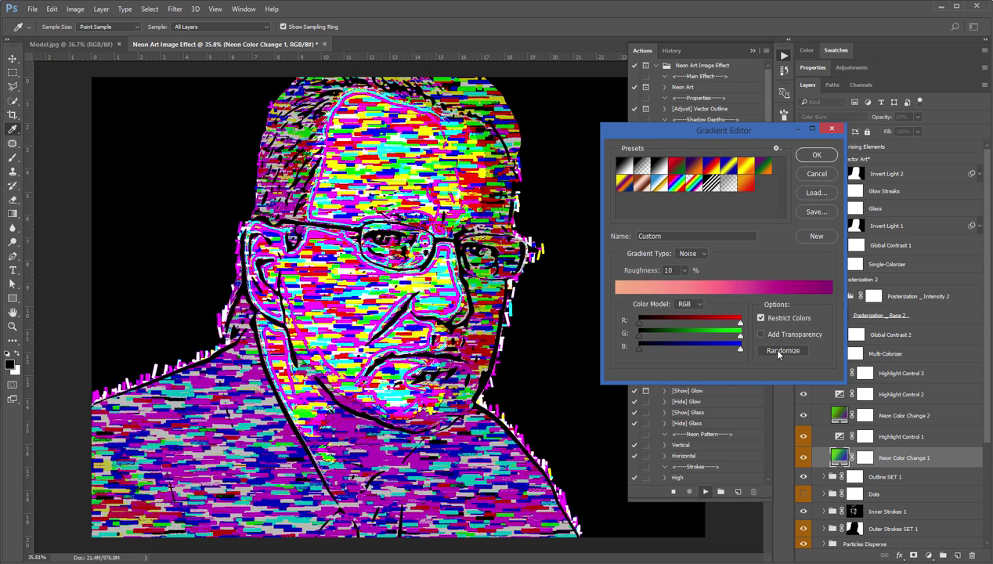
click(778, 352)
click(778, 351)
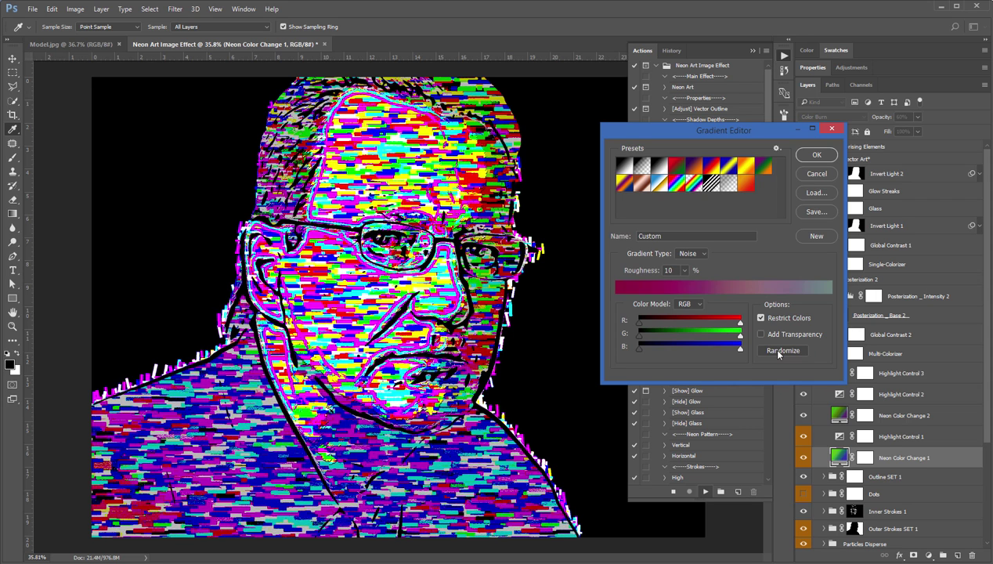
click(778, 352)
click(778, 352)
click(778, 352)
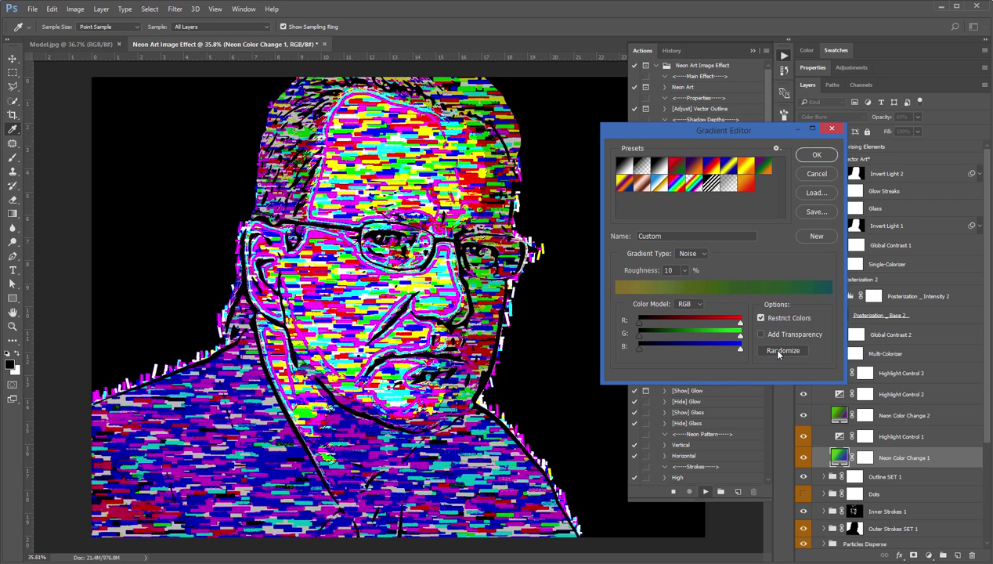
click(778, 352)
click(778, 352)
click(778, 352)
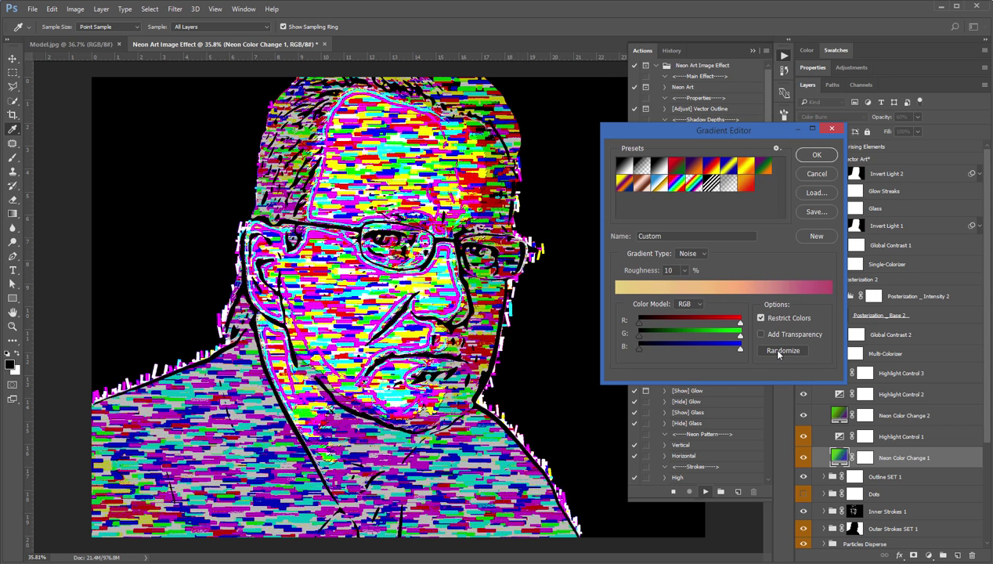
click(778, 351)
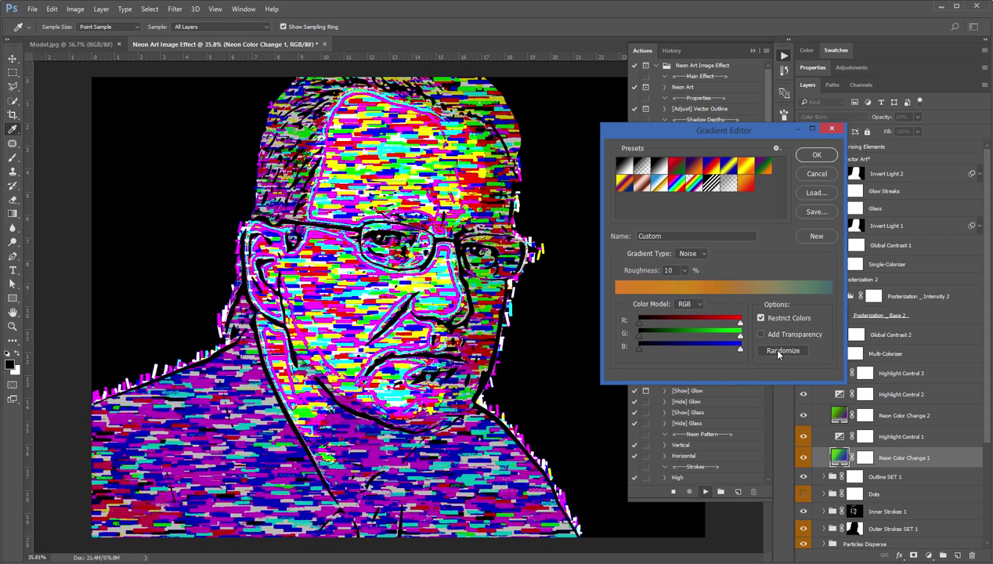
click(816, 154)
click(782, 232)
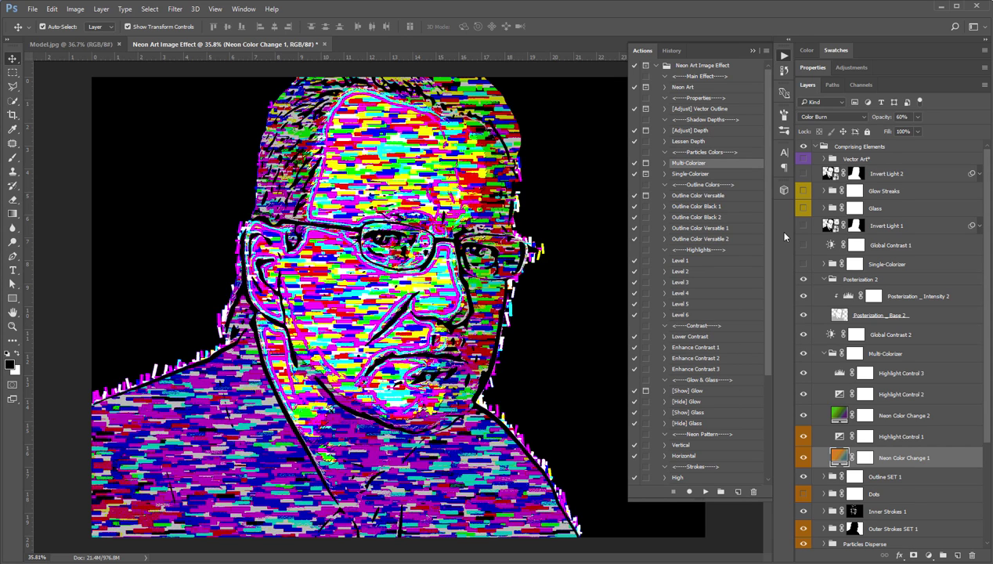
Run the Single-Colorizer action with the fill colour set to magenta ff00e4
click(697, 174)
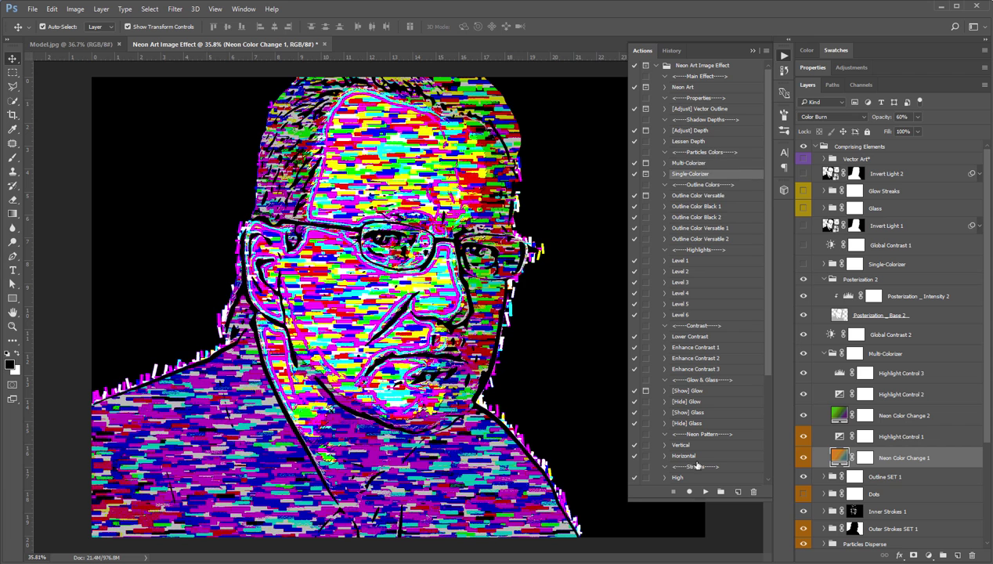
click(707, 492)
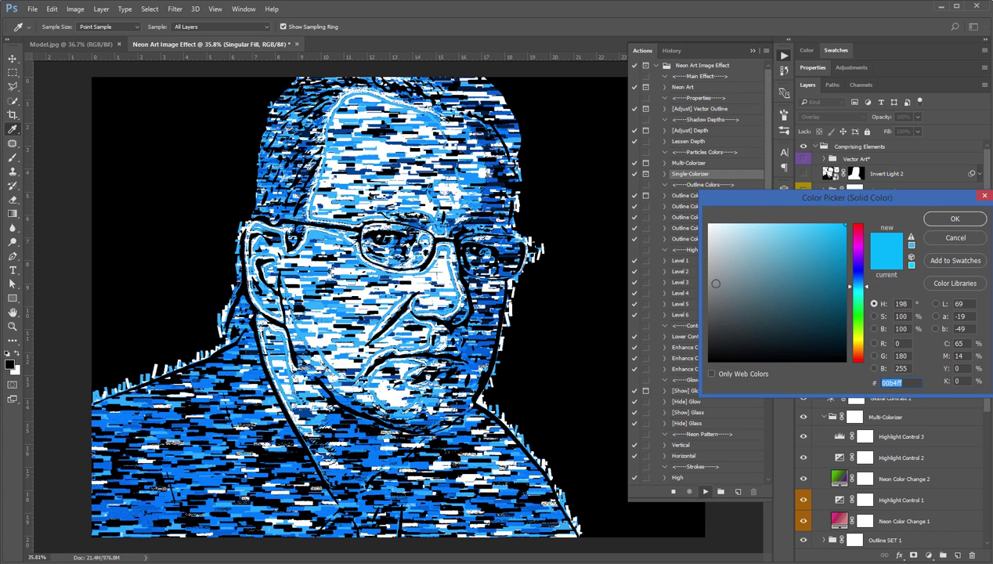
drag(792, 199, 758, 205)
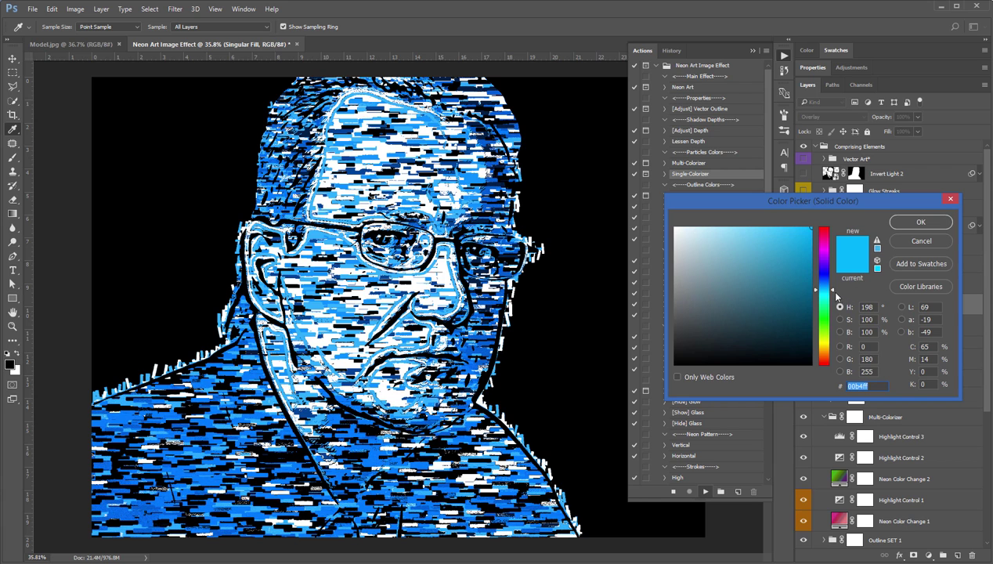
drag(833, 291, 831, 248)
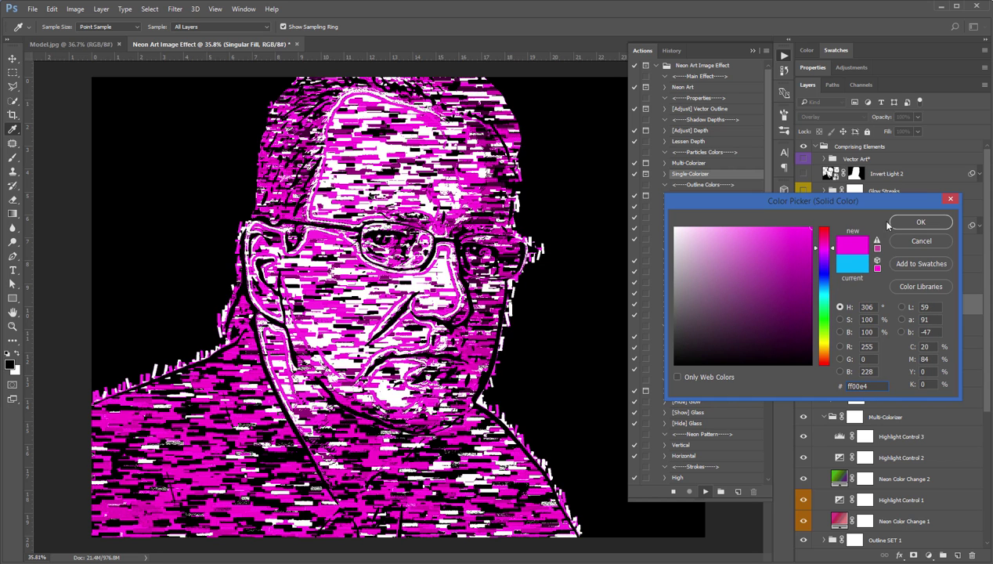
click(916, 224)
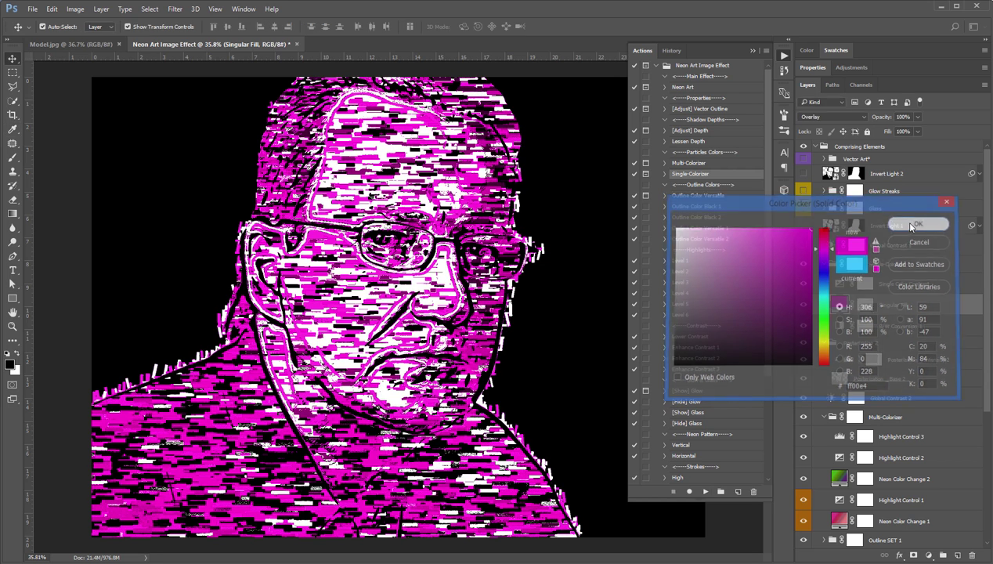
click(715, 163)
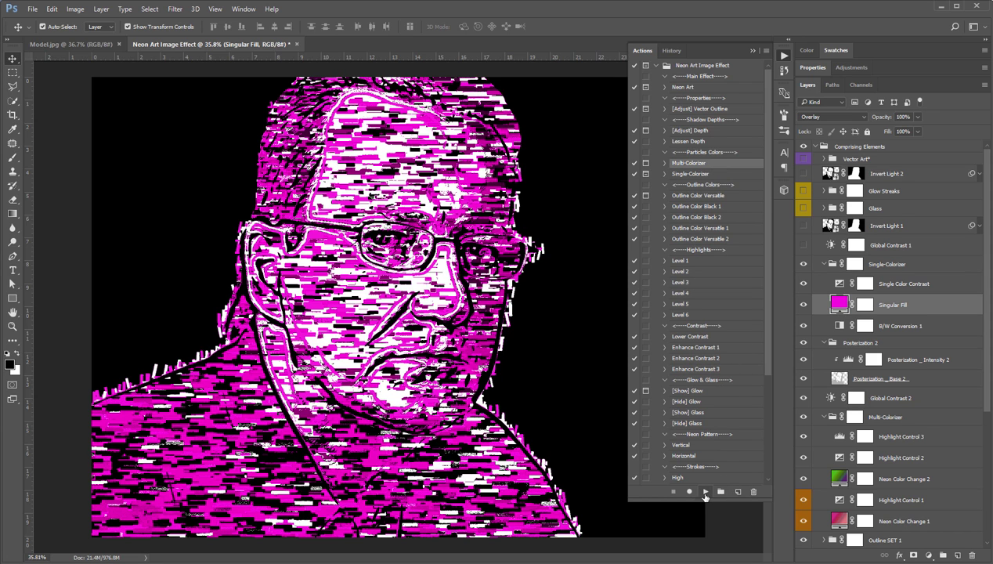
Replay Multi-Colorizer with the gradient fill unchanged to bring back the multicolour streaks
click(705, 492)
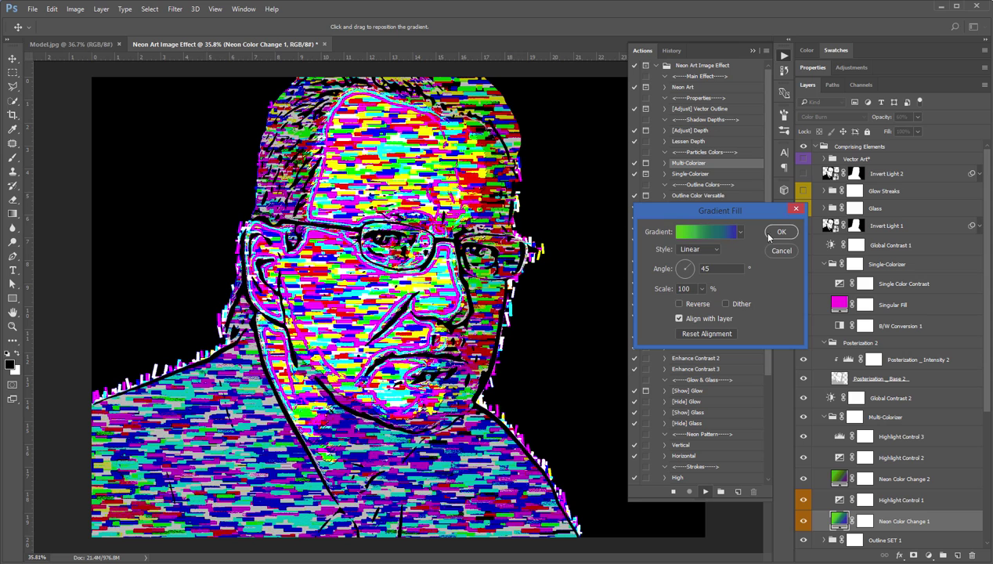
click(778, 233)
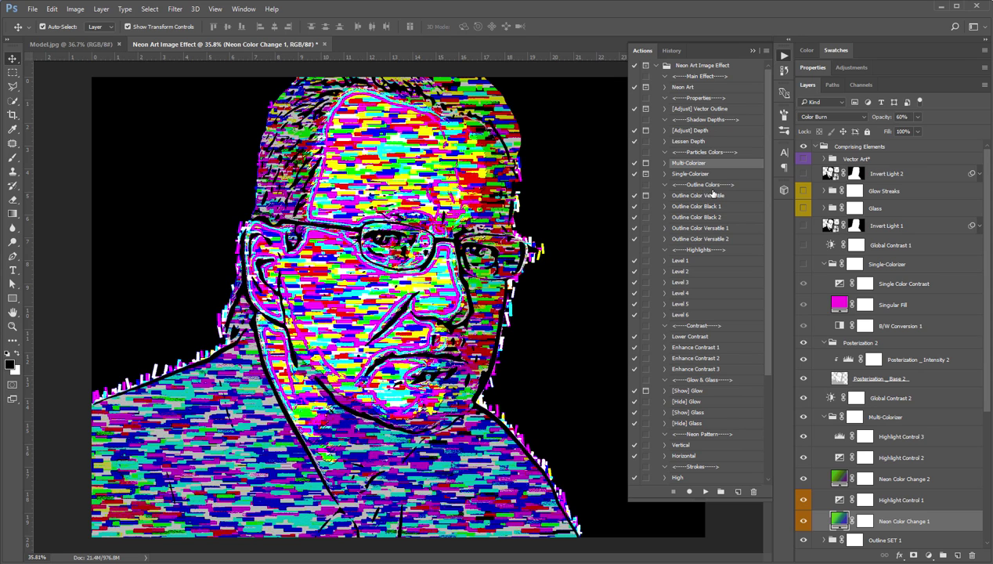
click(709, 197)
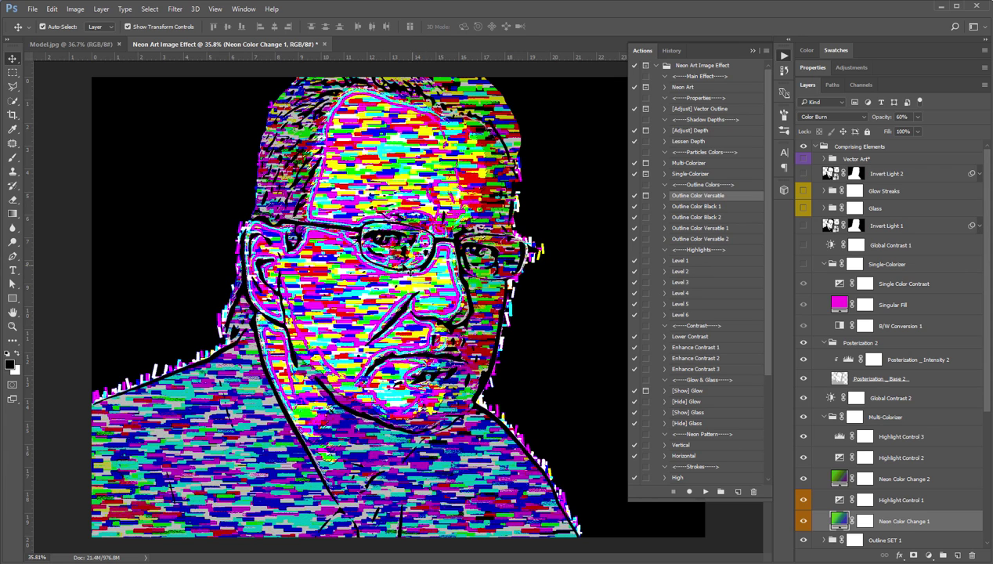
Apply Outline Color Black 1, then Outline Color Black 2 for black outlines around the glasses and face
click(711, 208)
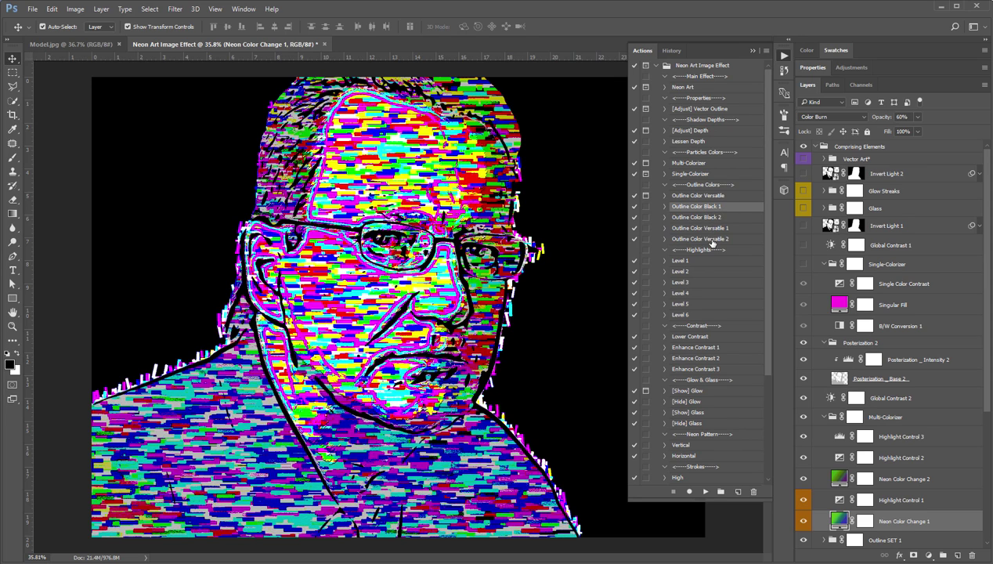
shift+click(712, 239)
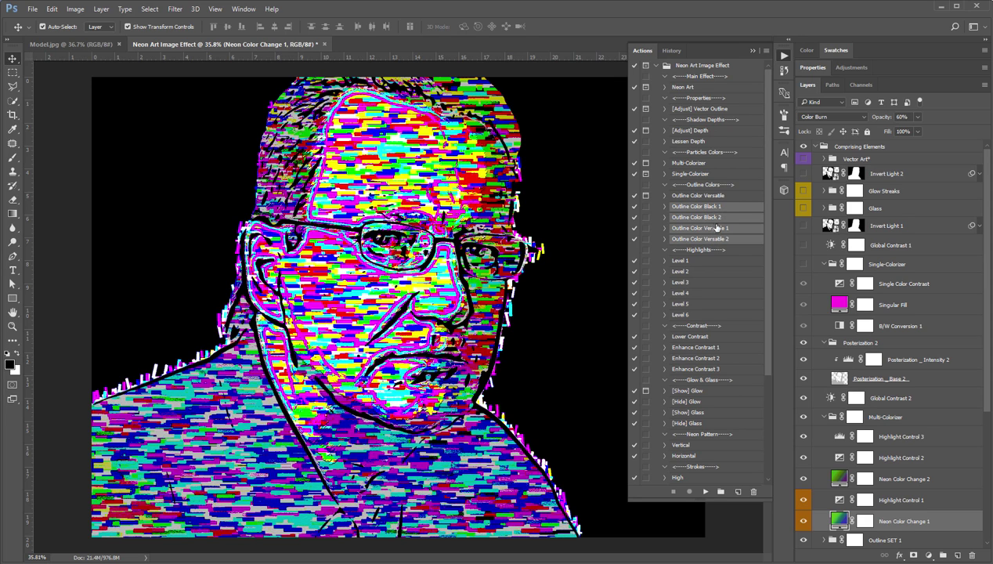
click(722, 210)
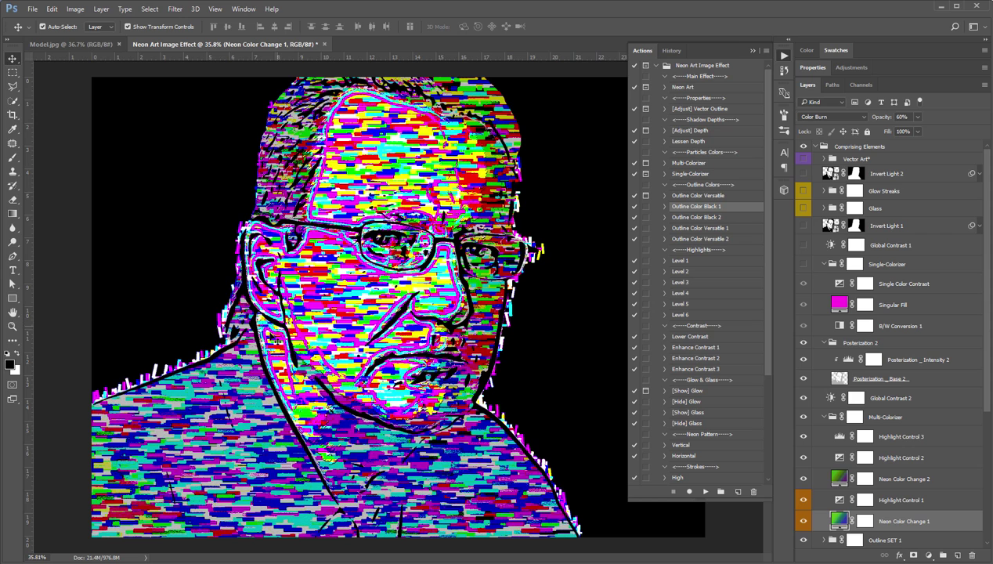
click(701, 495)
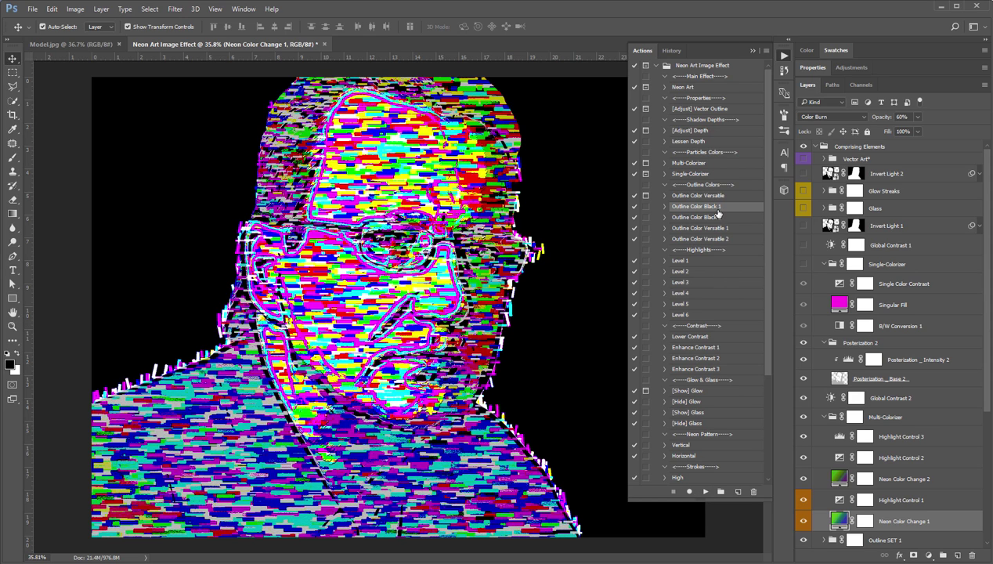
scroll(408, 455, up, 5)
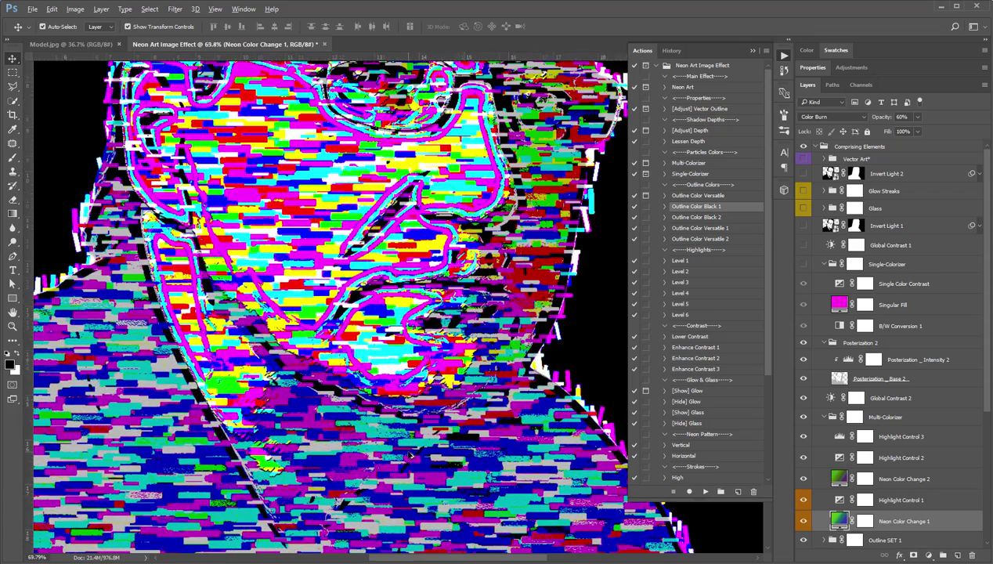
scroll(412, 453, up, 3)
scroll(424, 303, down, 2)
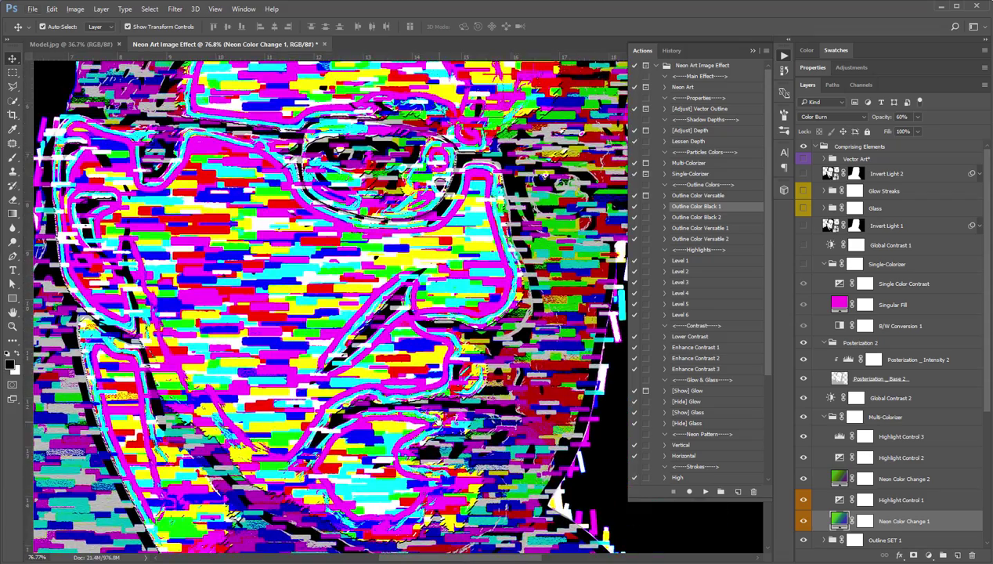
scroll(424, 463, down, 4)
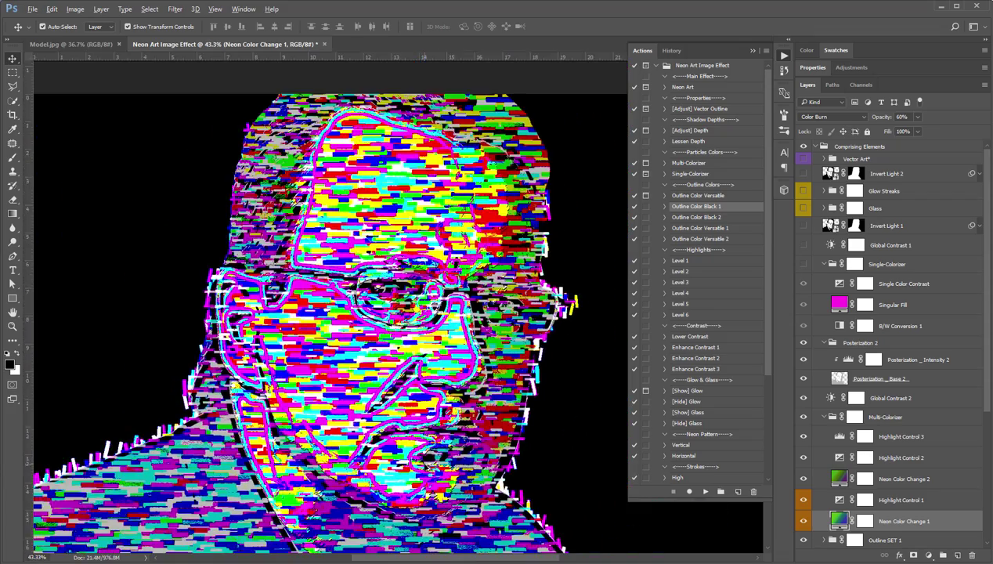
scroll(580, 337, down, 2)
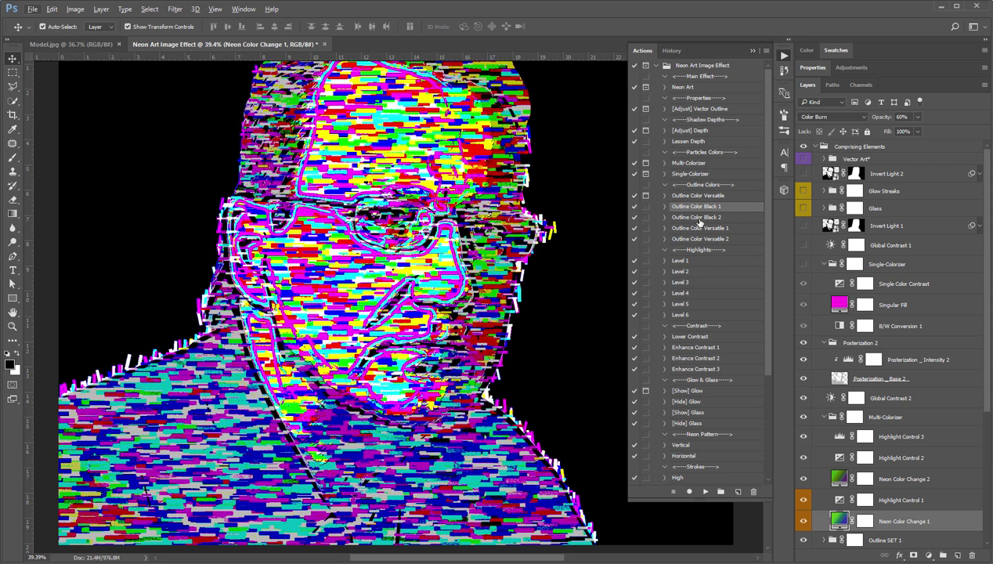
click(695, 217)
click(704, 494)
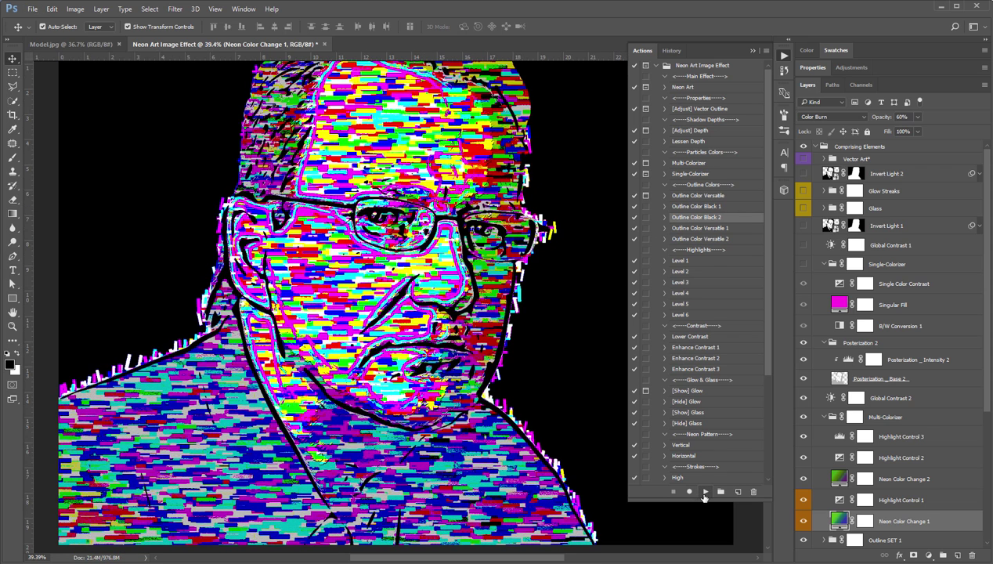
Apply Outline Color Versatile 1 for yellow and white outlines
click(723, 229)
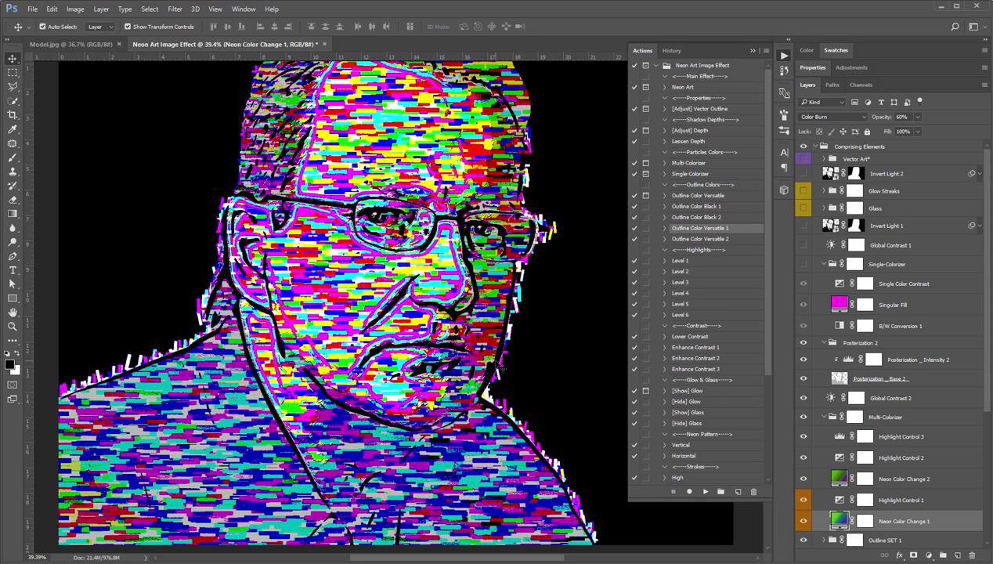
click(716, 197)
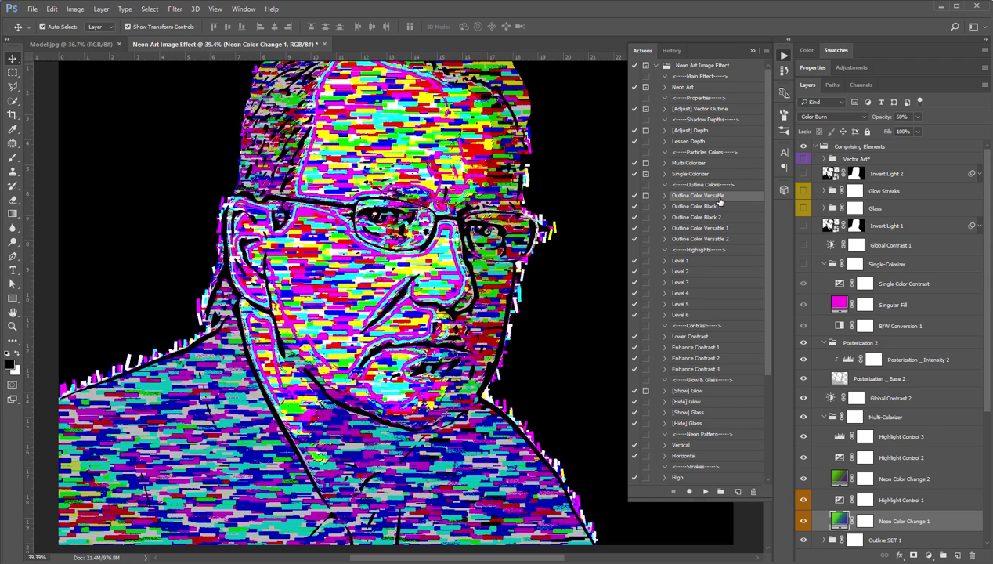
click(719, 228)
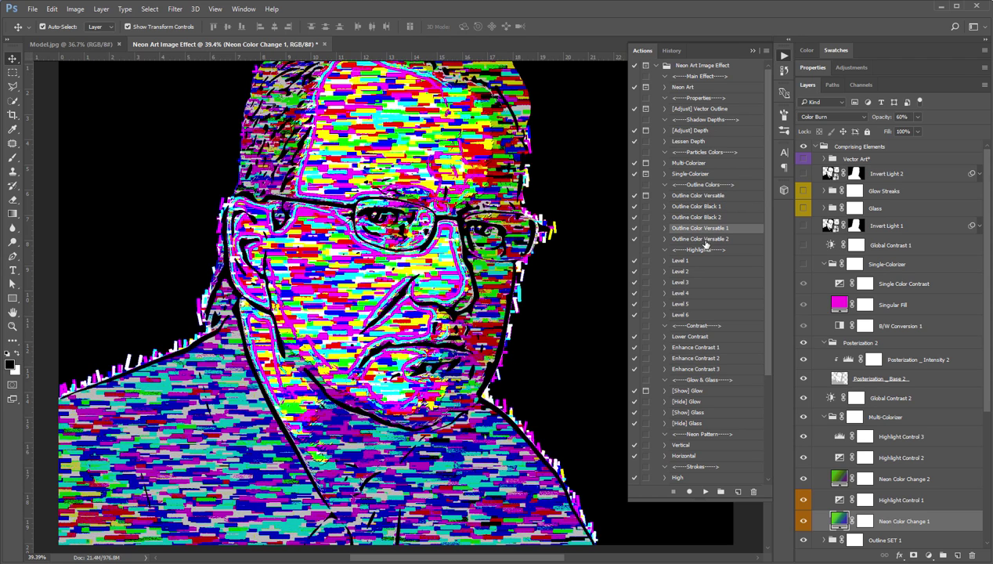
shift+click(704, 239)
click(710, 229)
click(705, 491)
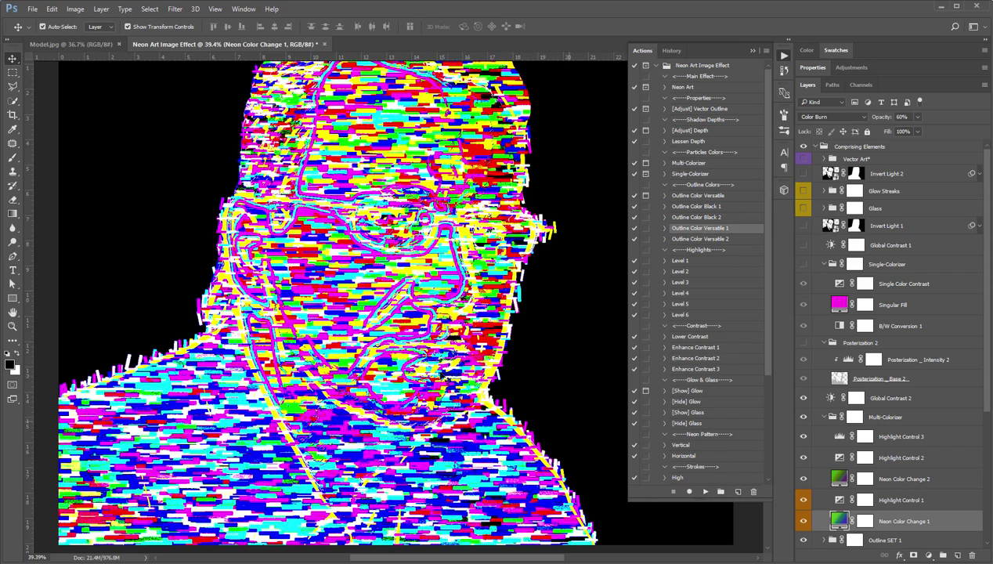
scroll(294, 405, up, 4)
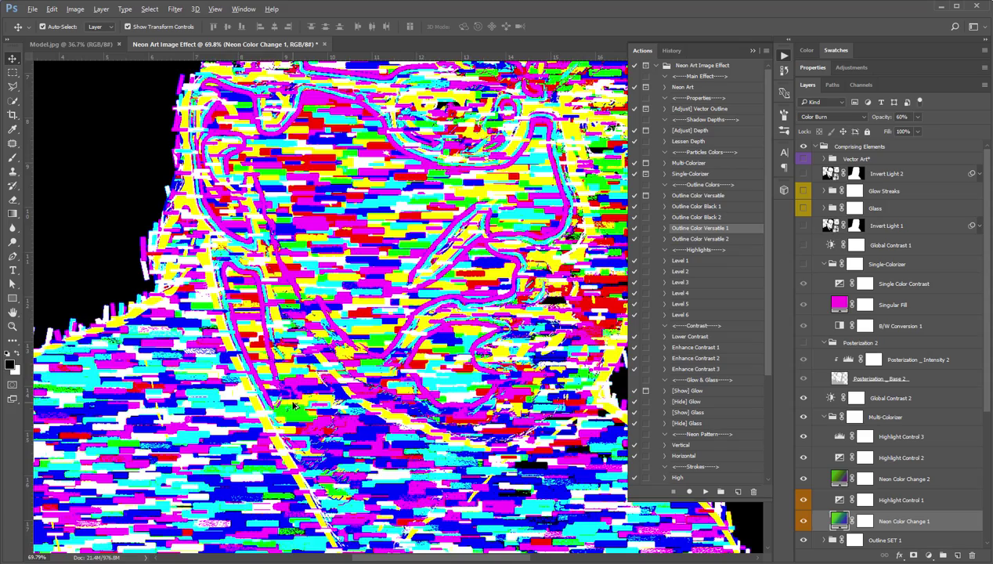
scroll(293, 404, down, 4)
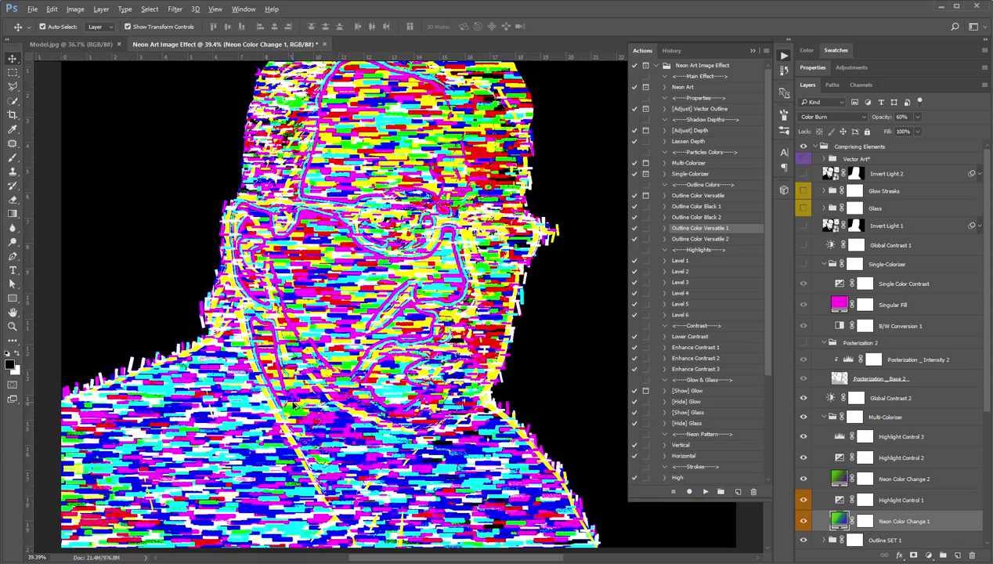
Apply Outline Color Versatile 2 for thick yellow outlines, then run the custom-colour Outline Color Versatile
click(715, 238)
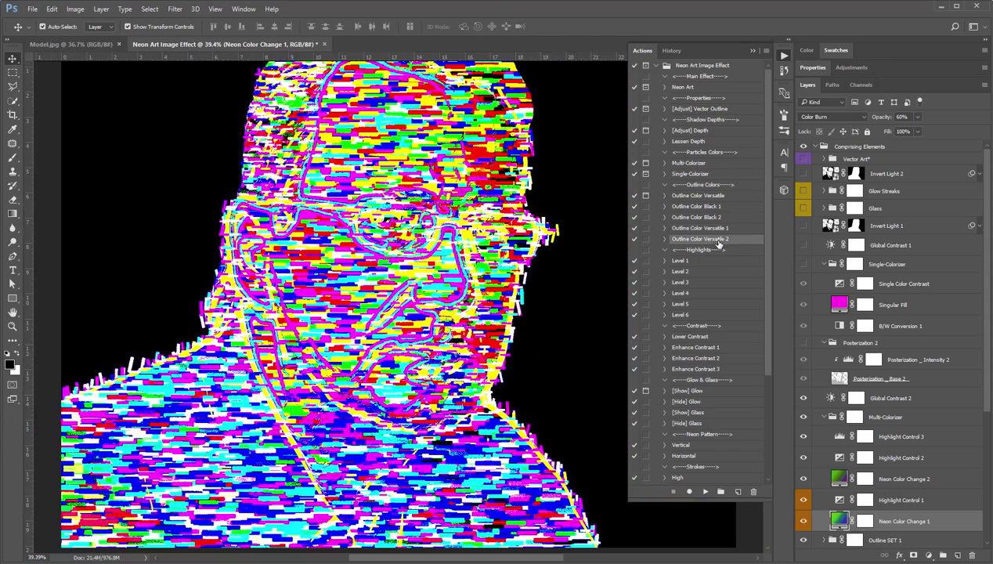
click(705, 492)
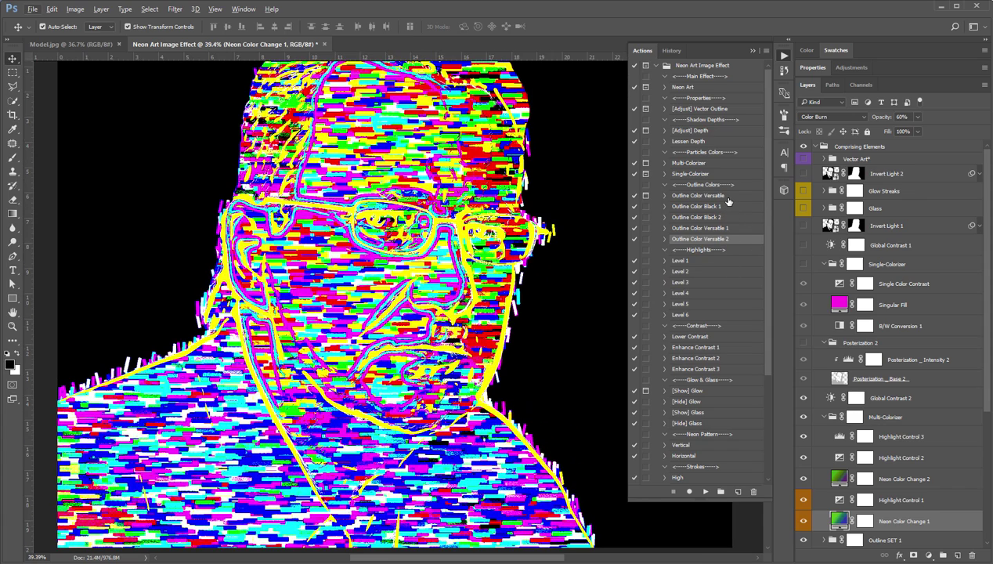
click(727, 198)
click(705, 492)
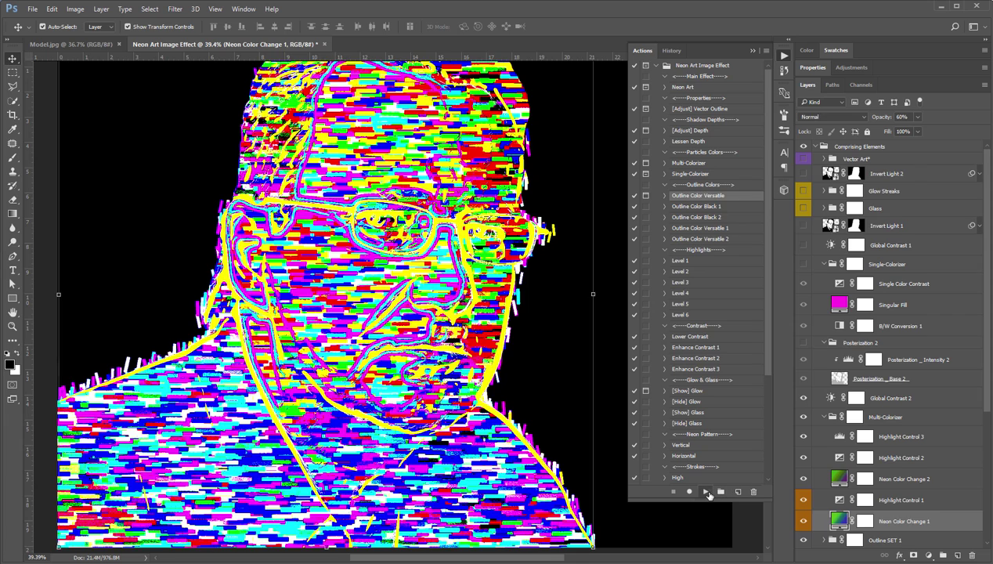
Set a custom blue outline hue, then switch to Outline Color Black 1 outlines
drag(832, 324, 833, 273)
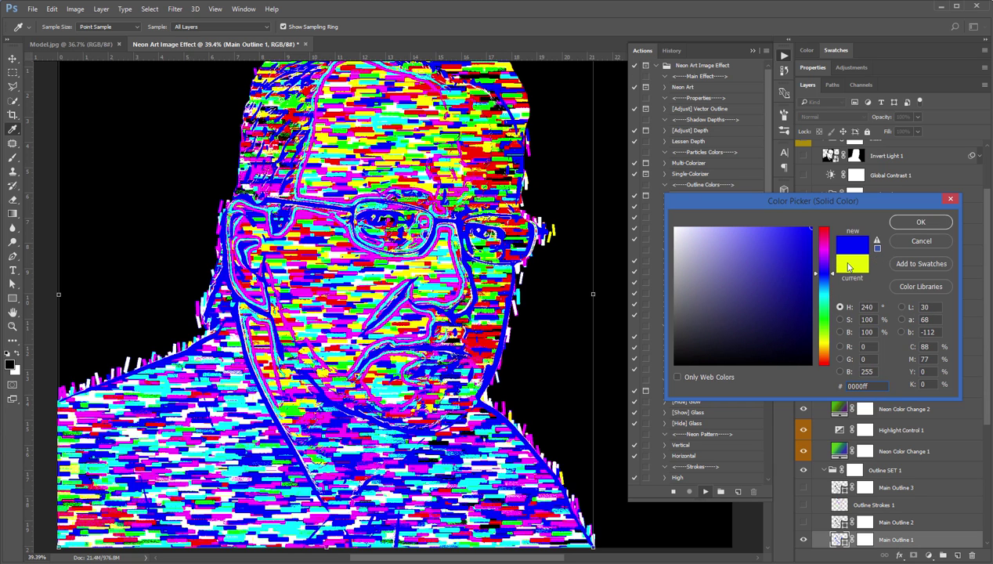
click(907, 225)
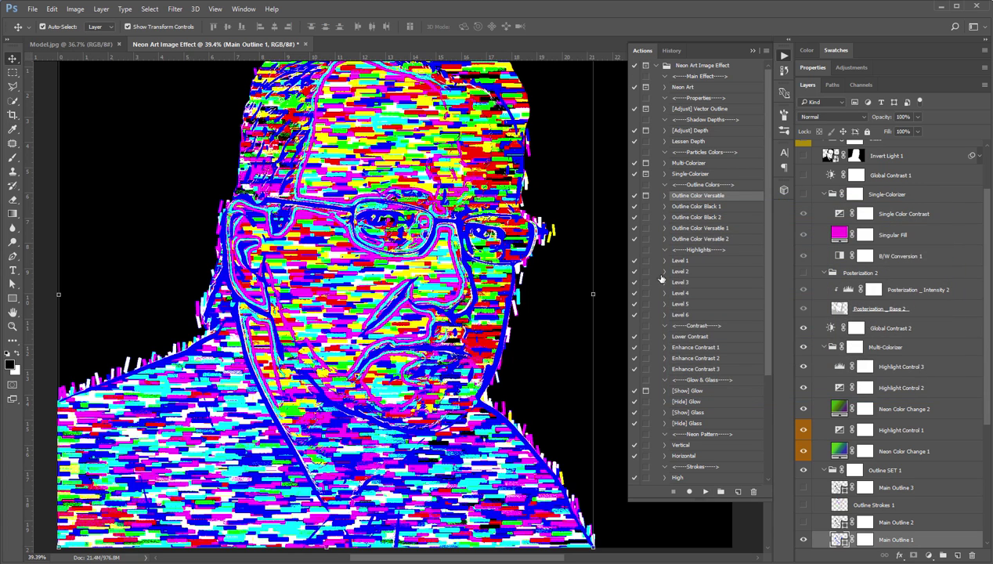
click(715, 207)
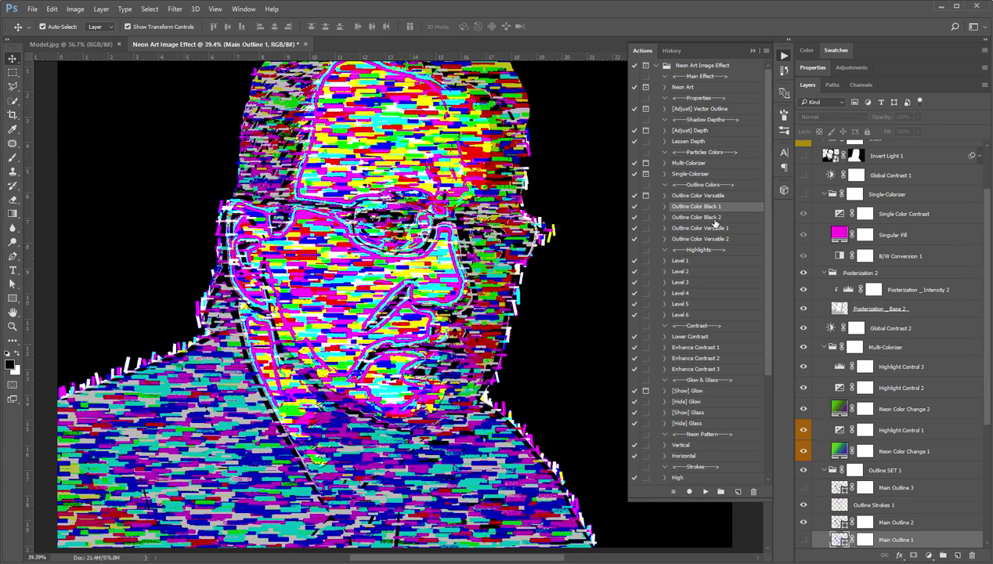
click(709, 493)
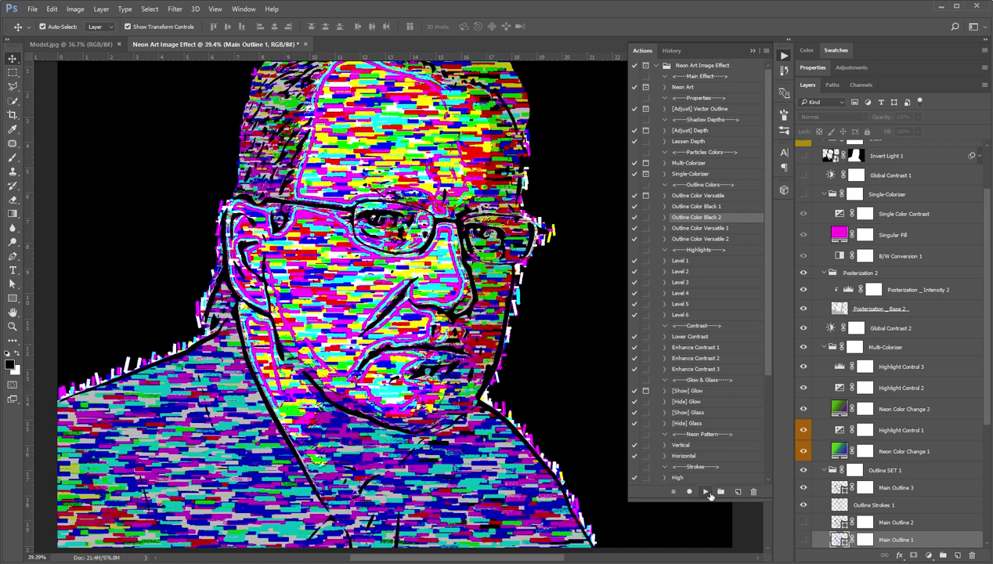
Try Outline Color Versatile 1 (pink and white) and Versatile 2 (dark blue) outlines
click(714, 228)
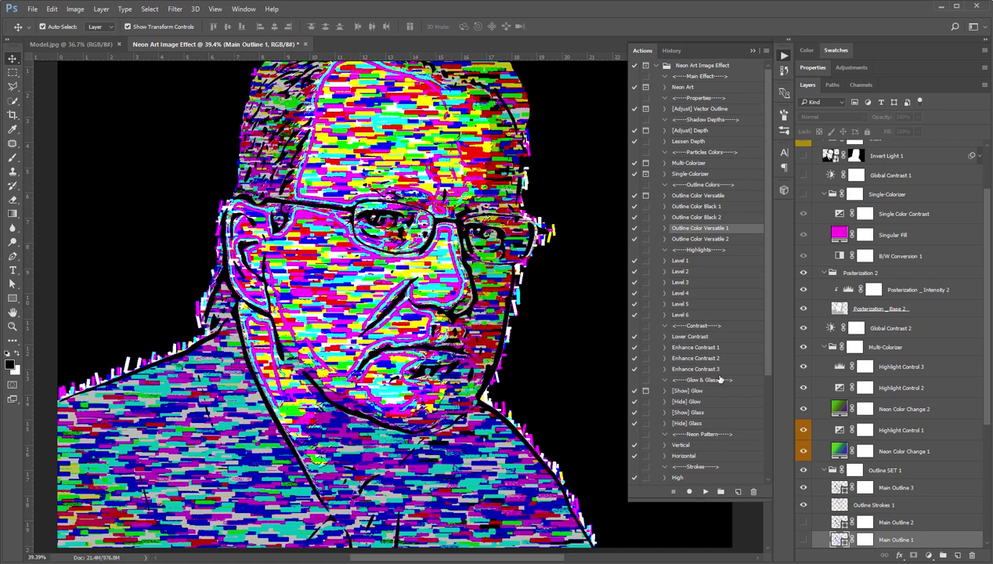
click(705, 491)
click(727, 238)
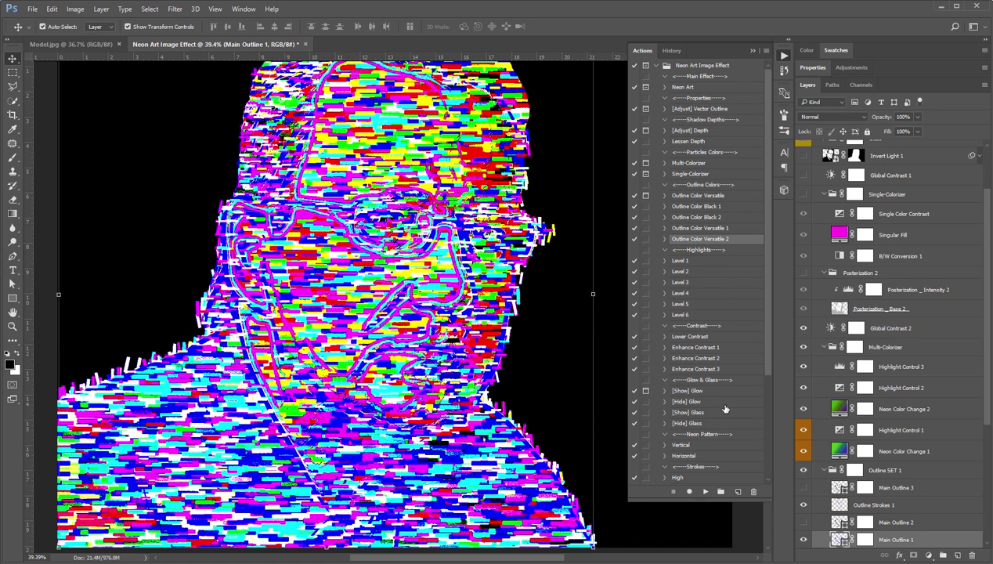
click(704, 492)
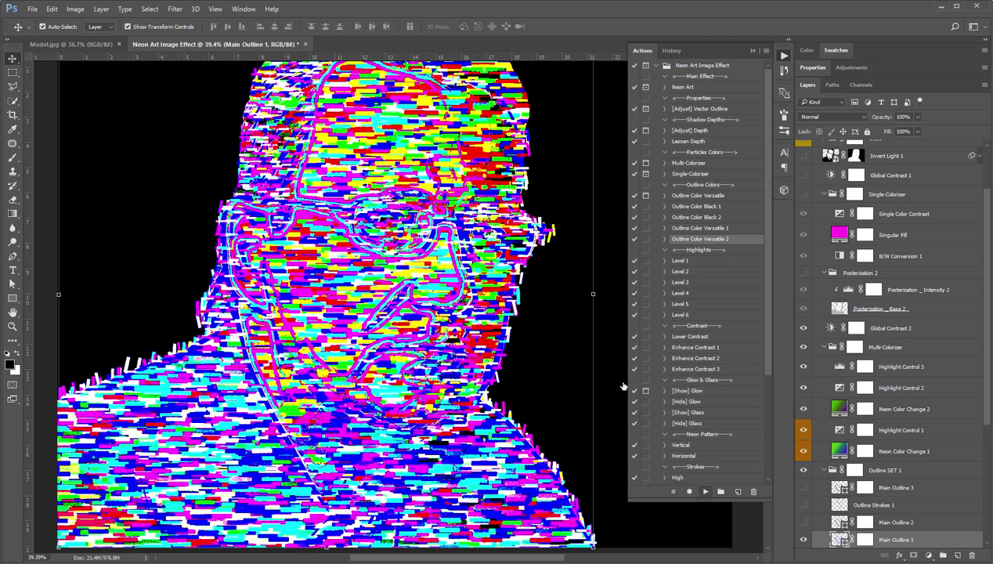
click(715, 219)
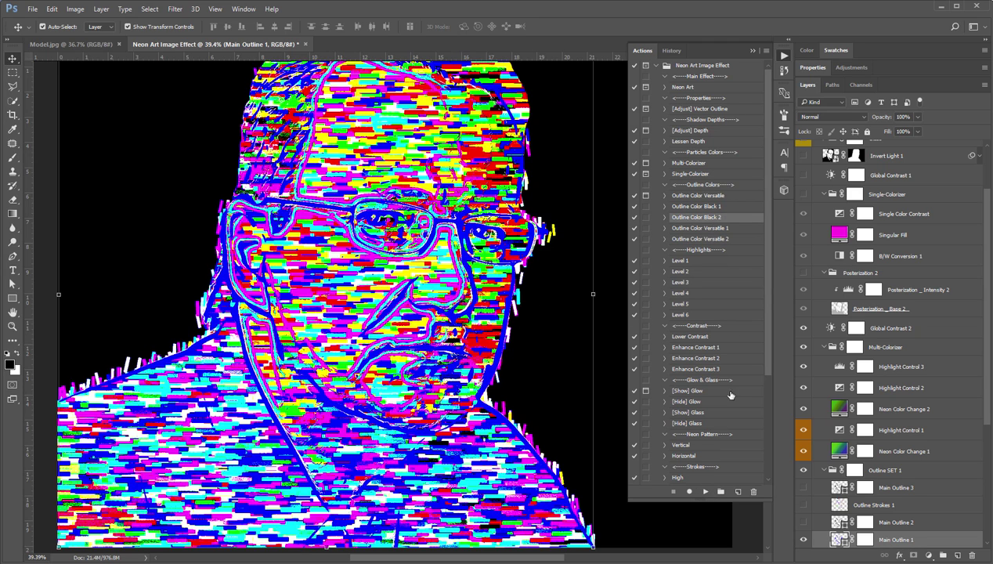
click(701, 239)
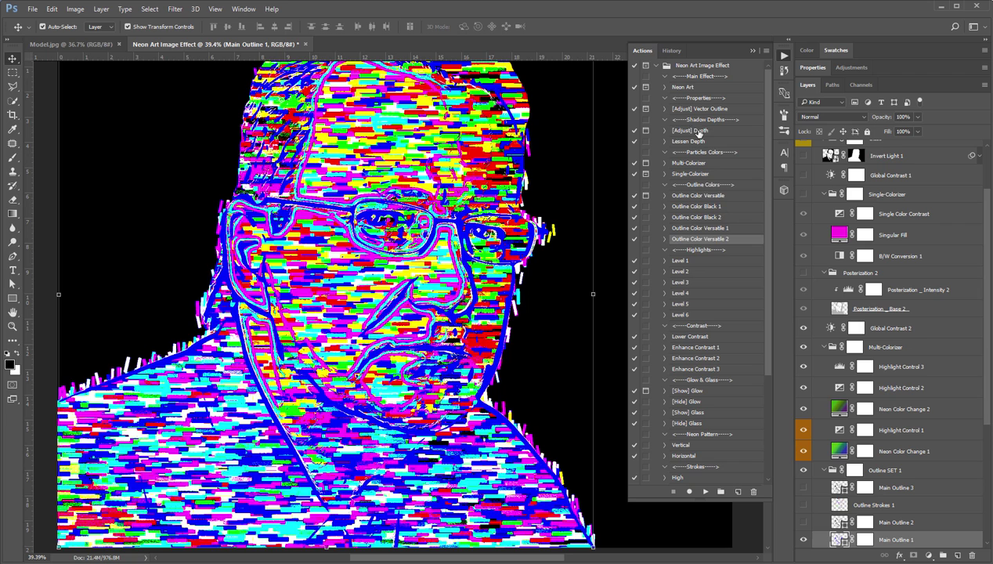
Compare Outline Color Black 2 and Versatile 2 again, finishing with Black 2 outlines
click(698, 217)
click(705, 491)
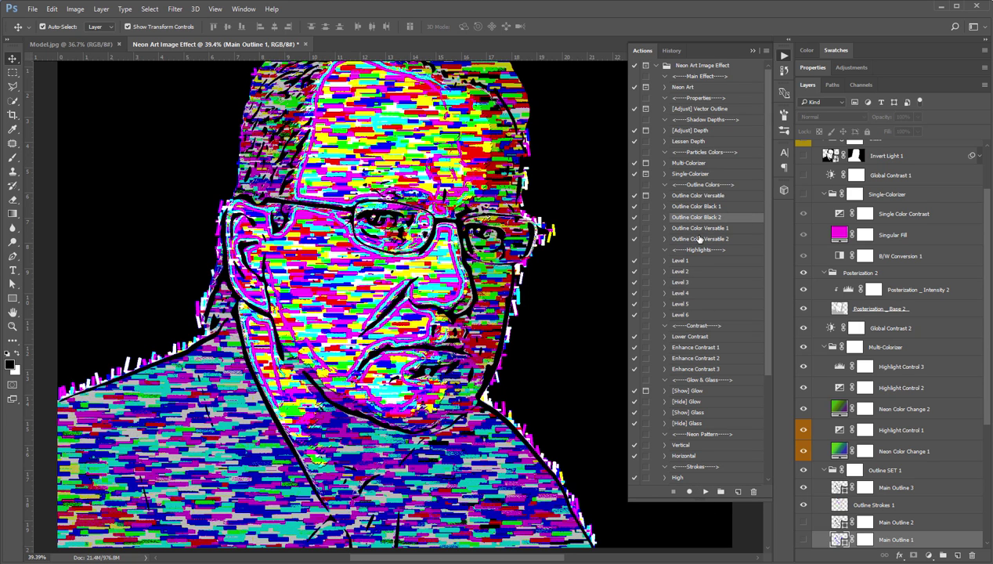
click(696, 238)
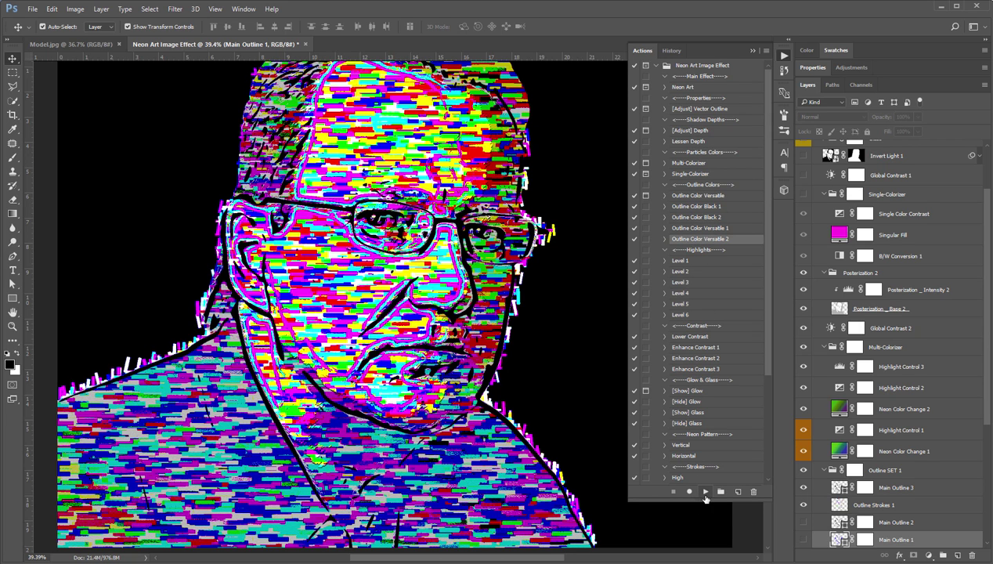
click(705, 491)
click(700, 132)
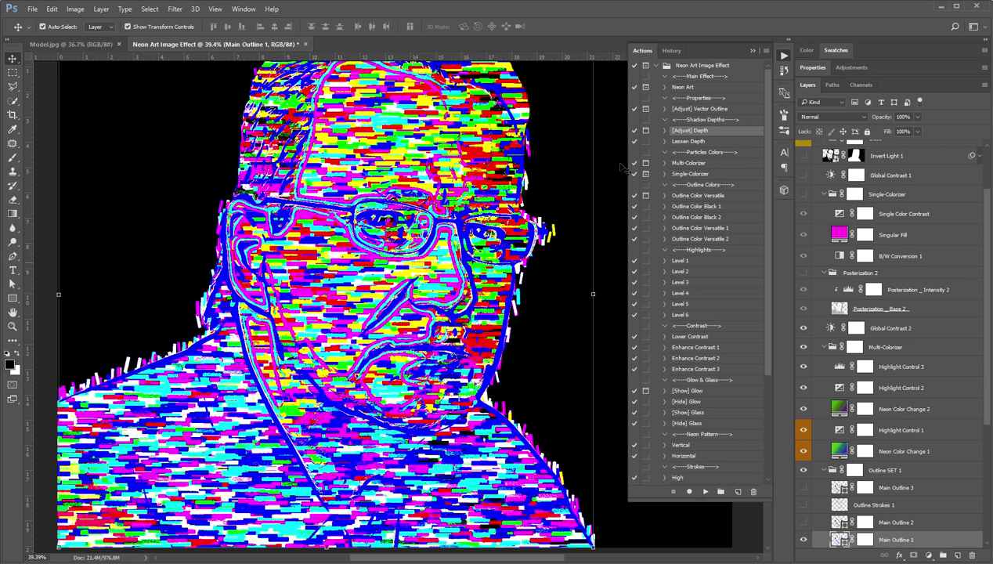
click(707, 217)
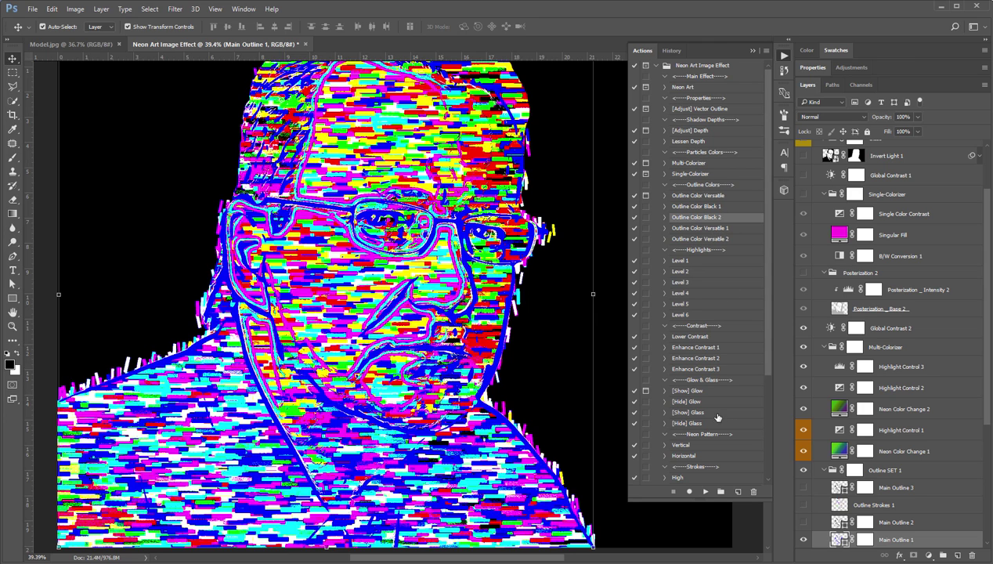
click(706, 491)
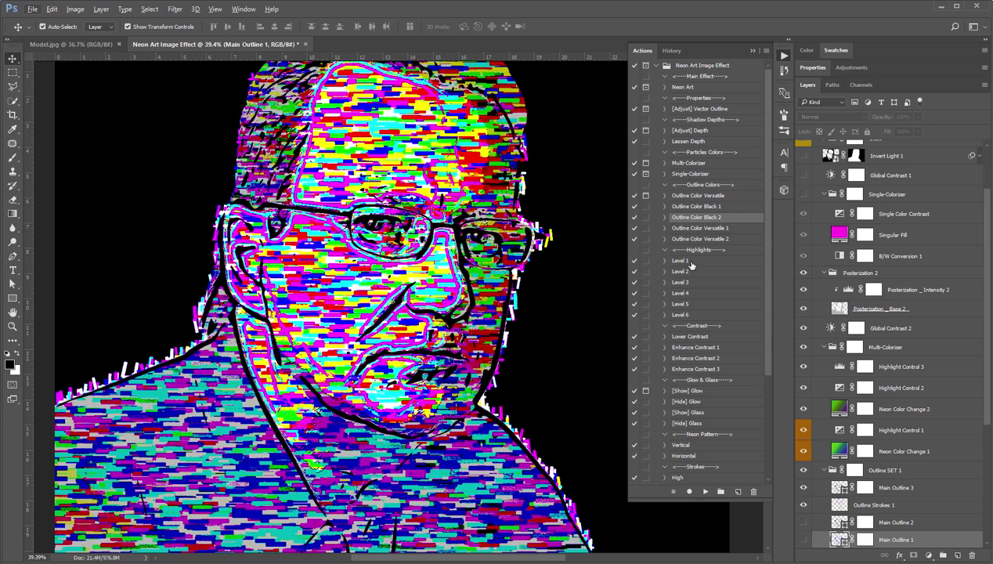
Apply detail Levels 1, 2, 3 and 4 to the portrait in turn
click(690, 262)
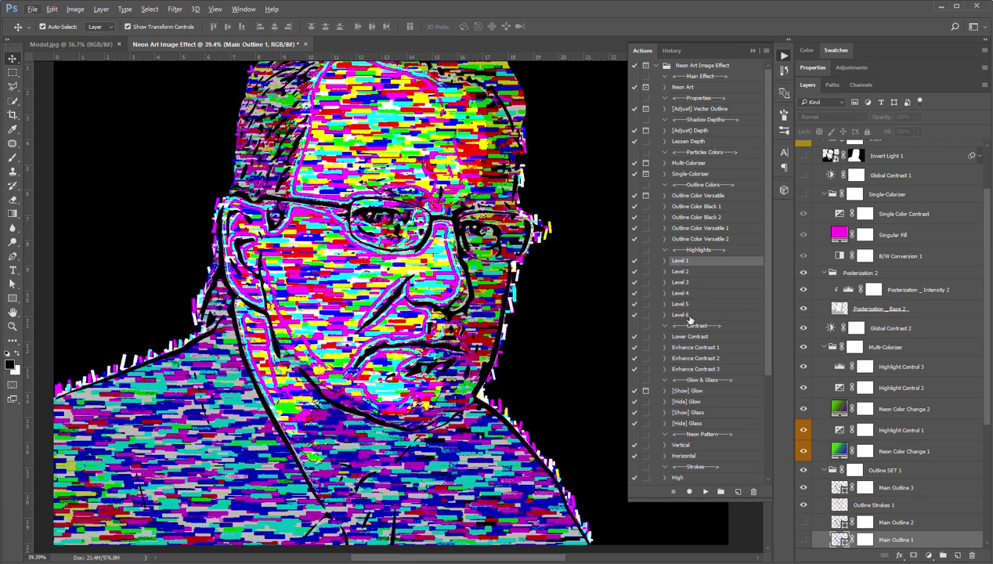
click(705, 491)
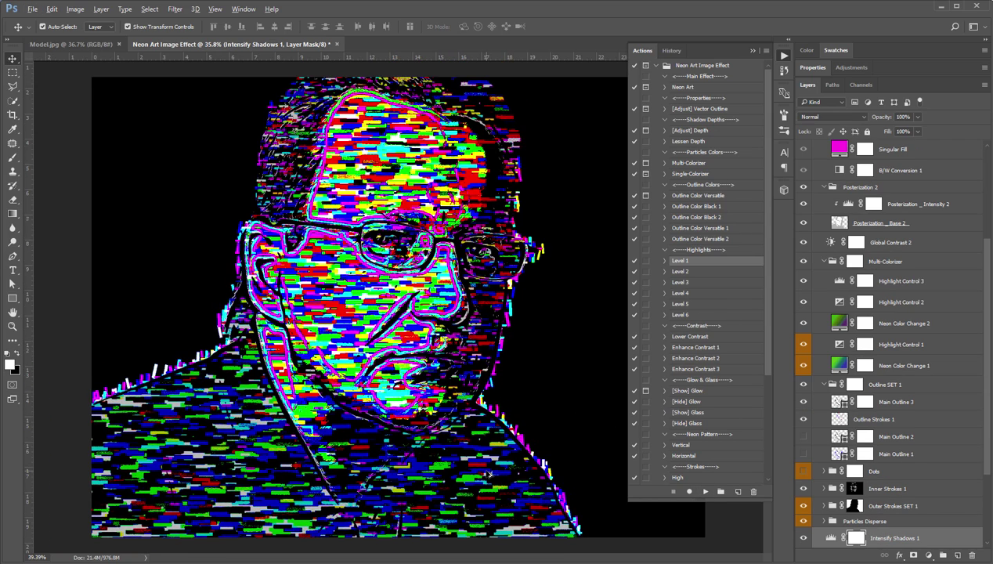
click(695, 272)
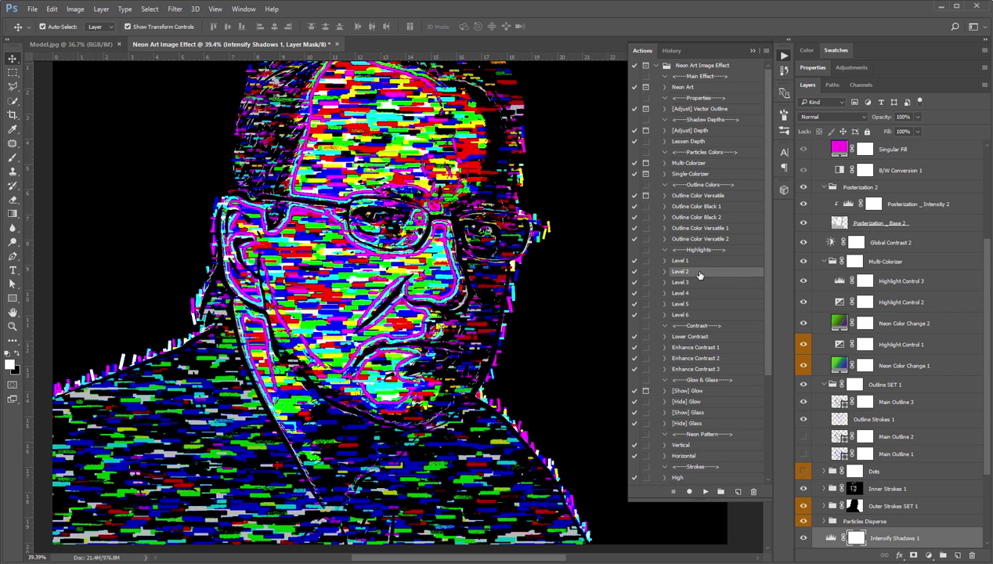
click(705, 492)
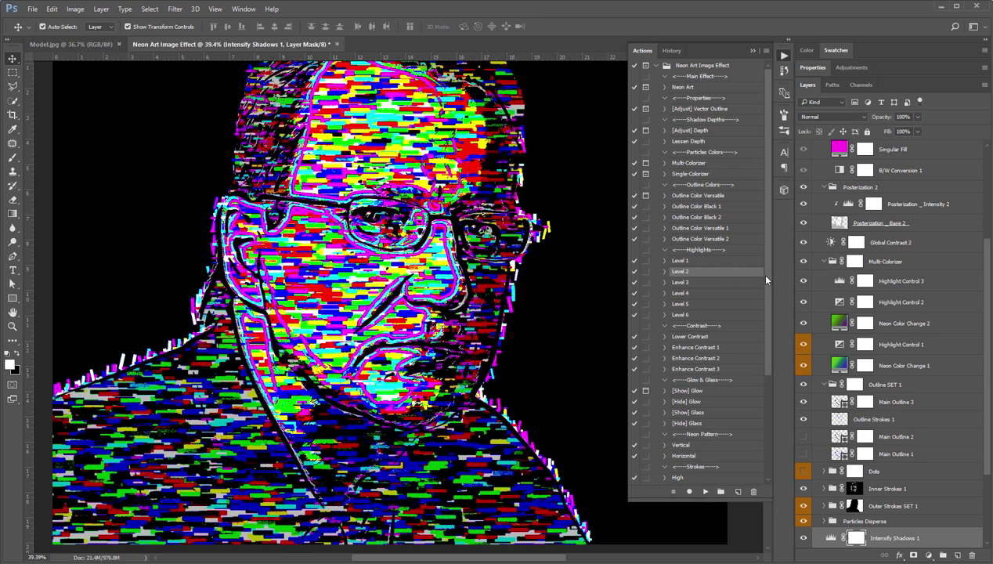
click(689, 282)
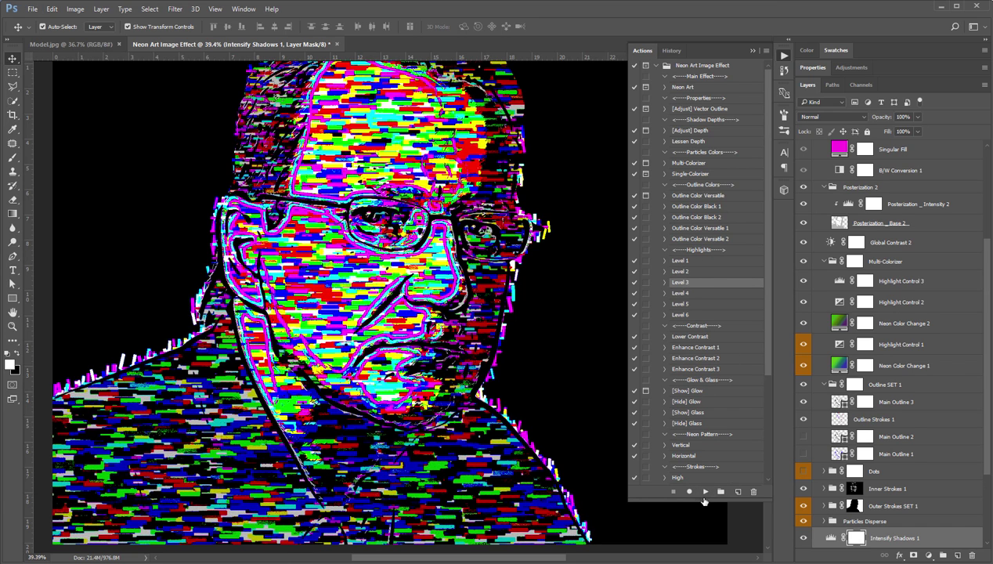
click(705, 492)
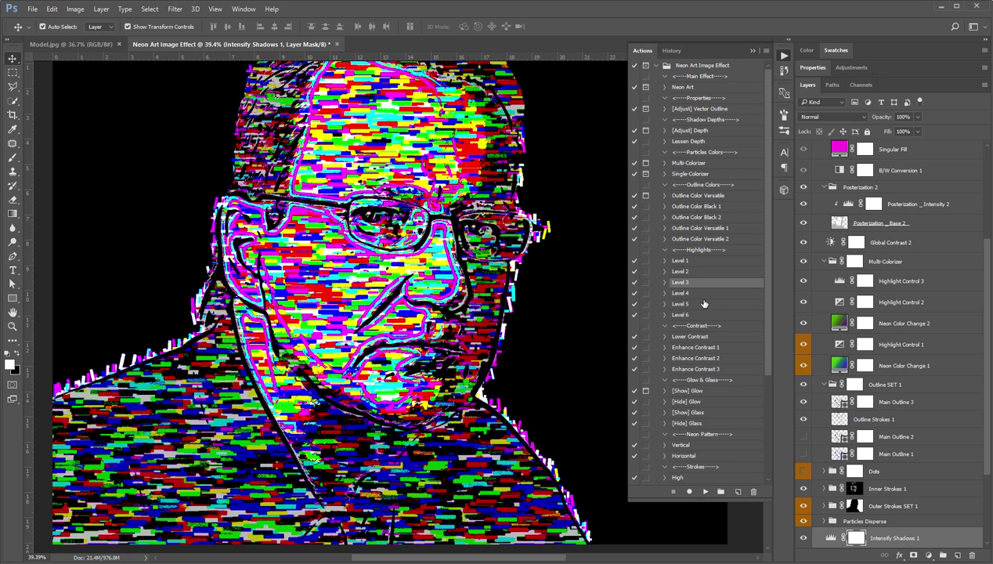
click(692, 293)
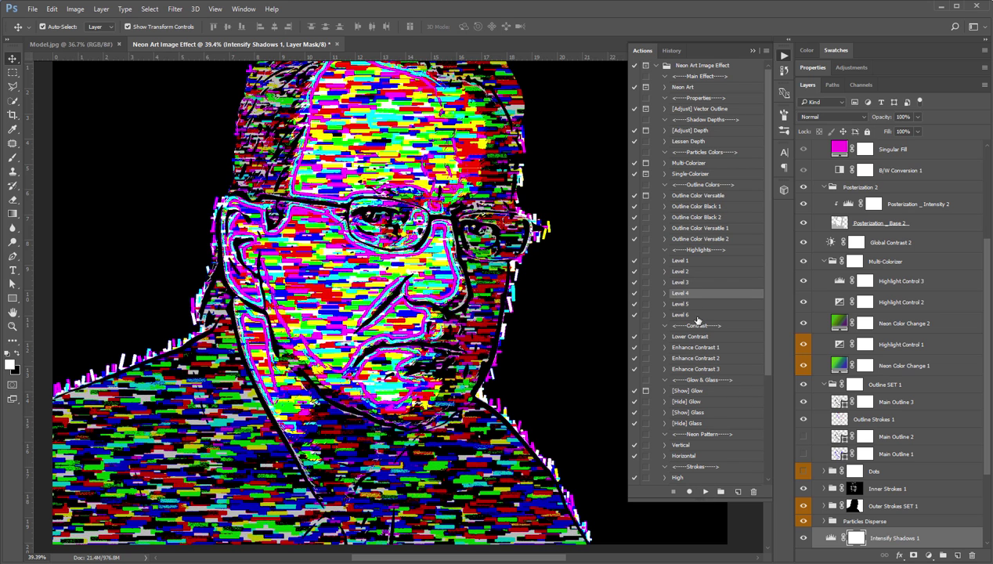
click(705, 492)
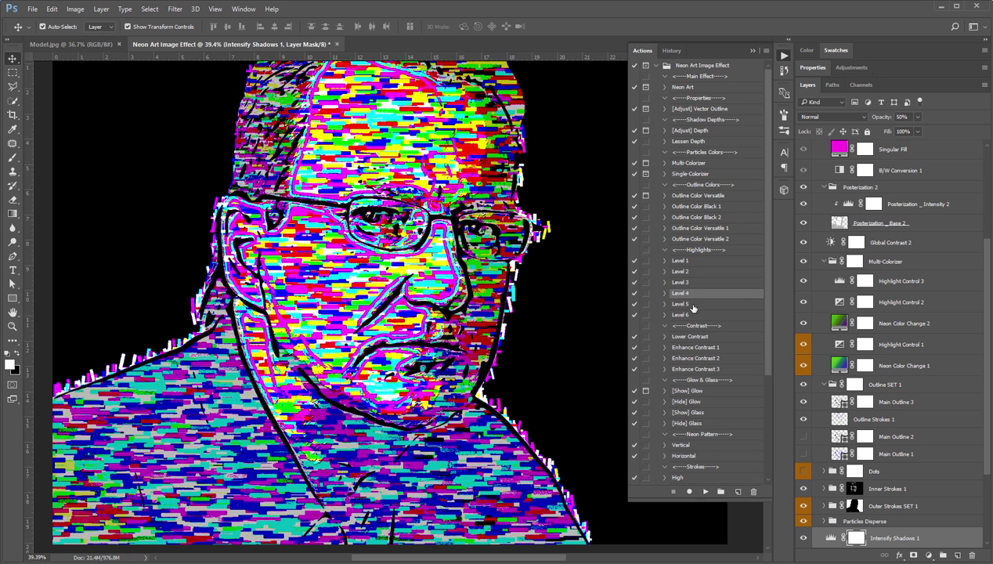
Apply Levels 5 and 6, replay Level 5, and finish on Level 2
click(693, 304)
click(705, 492)
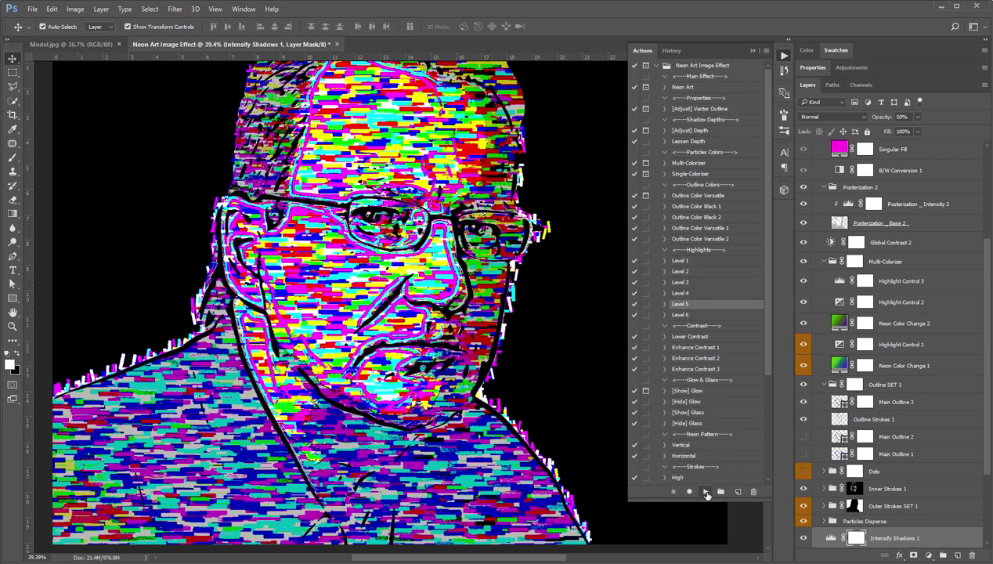
click(699, 315)
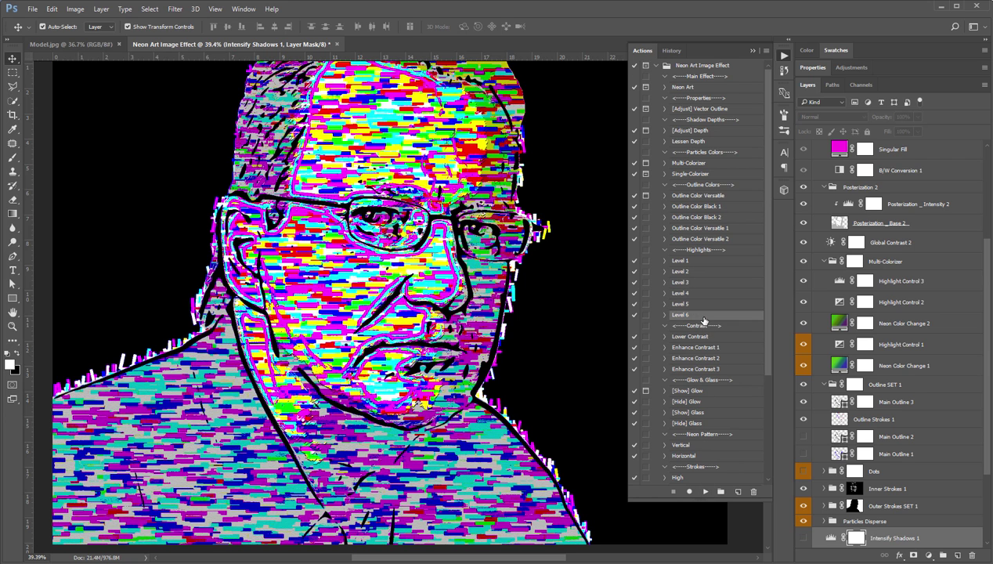
click(704, 492)
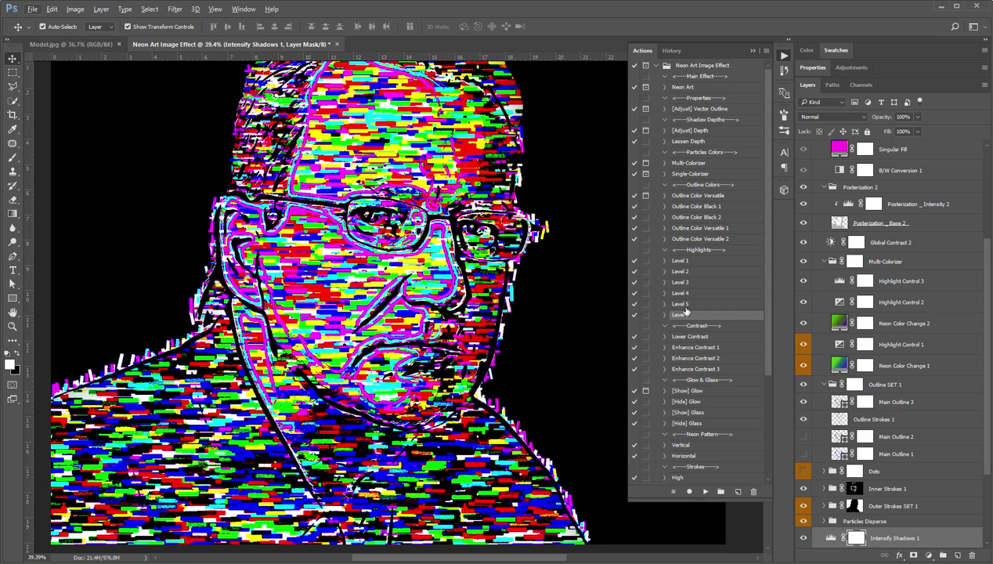
click(680, 304)
click(705, 491)
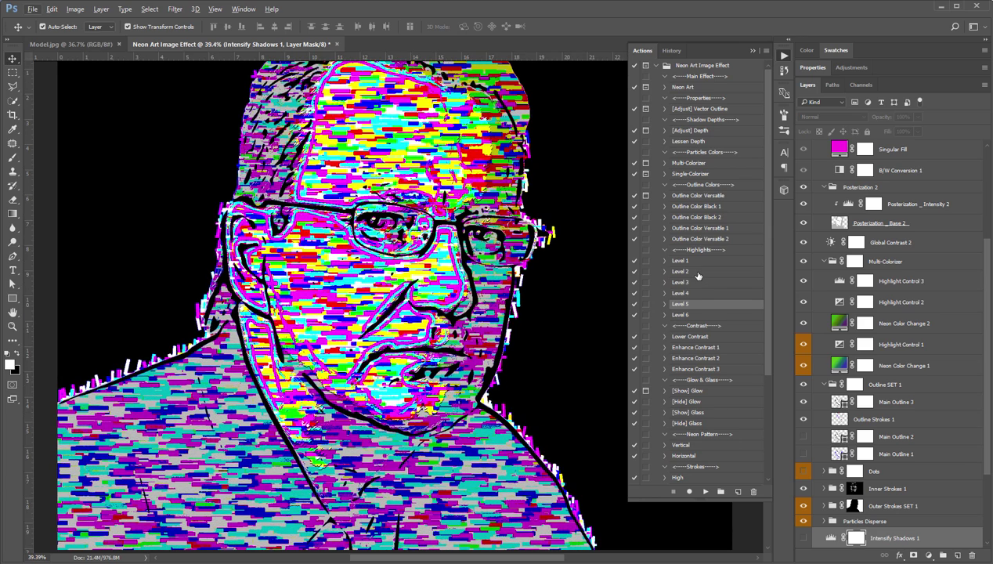
click(689, 272)
click(705, 492)
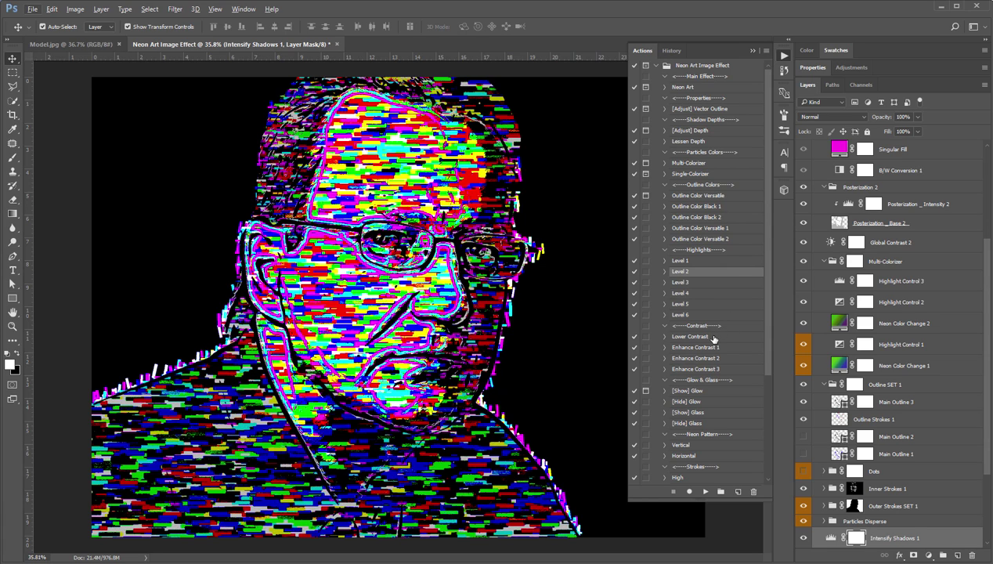
Apply the Enhance Contrast 2 variant to the portrait
click(712, 337)
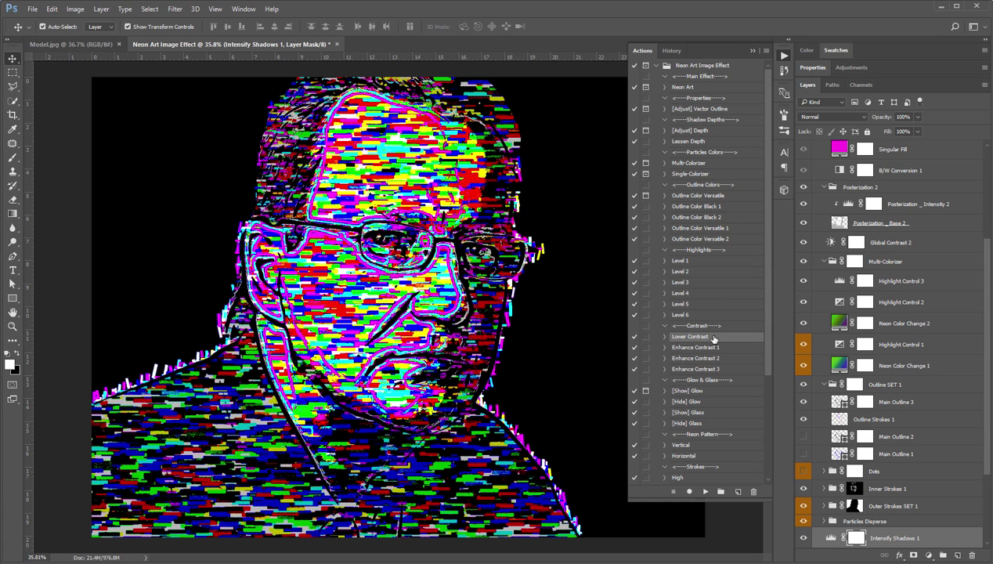
click(713, 349)
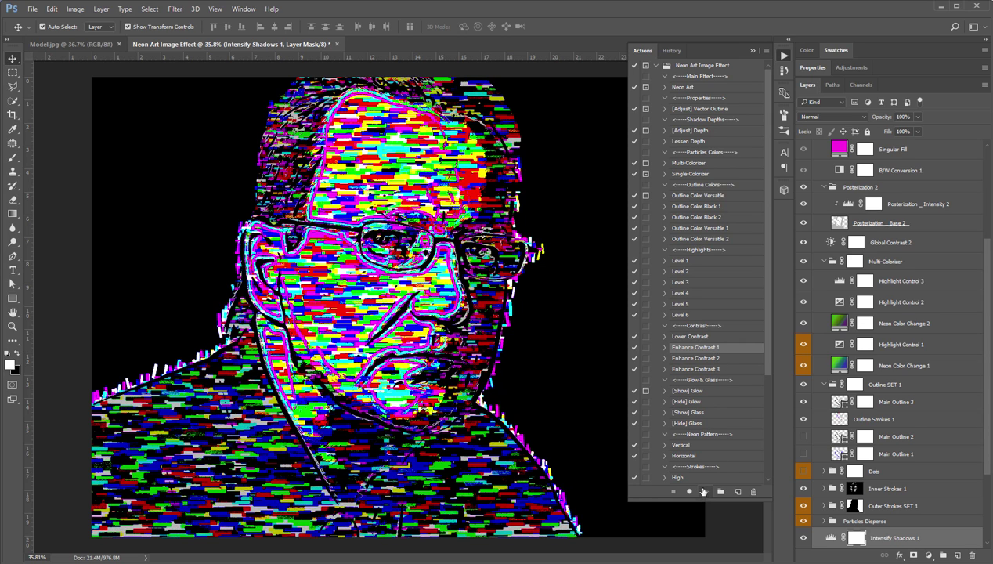
click(713, 359)
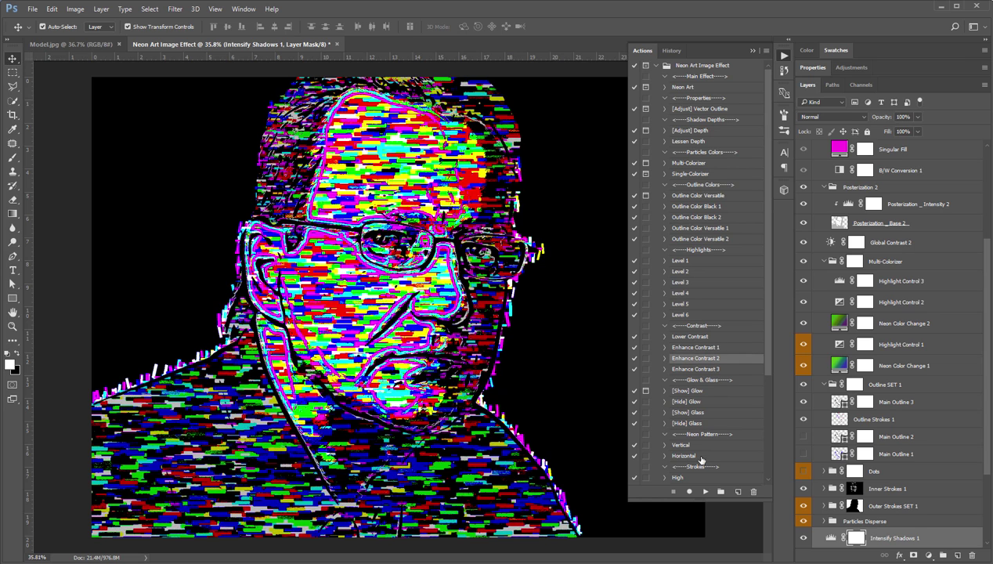
click(705, 491)
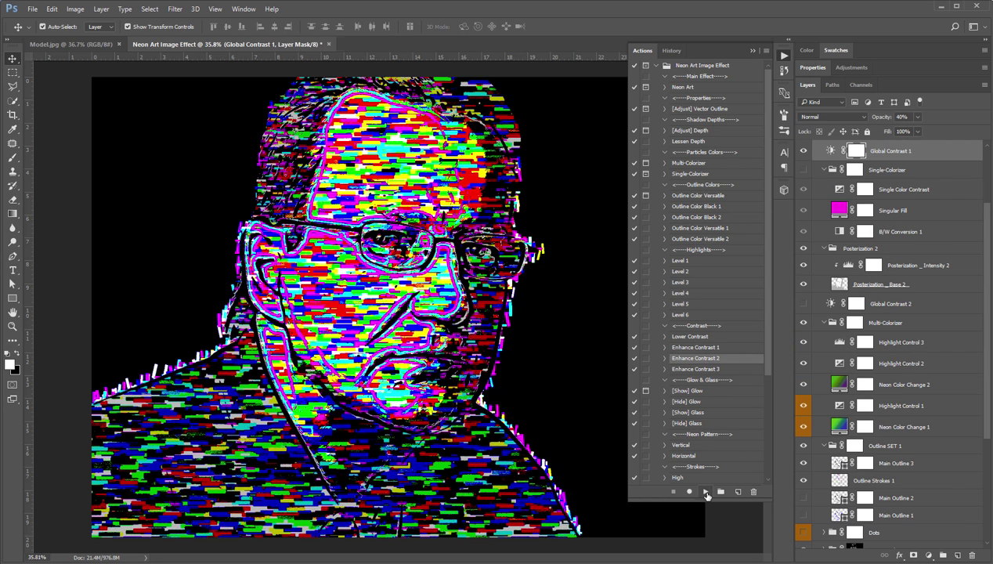
Switch to the Lower Contrast variant, adding a Global Contrast 1 layer
click(707, 369)
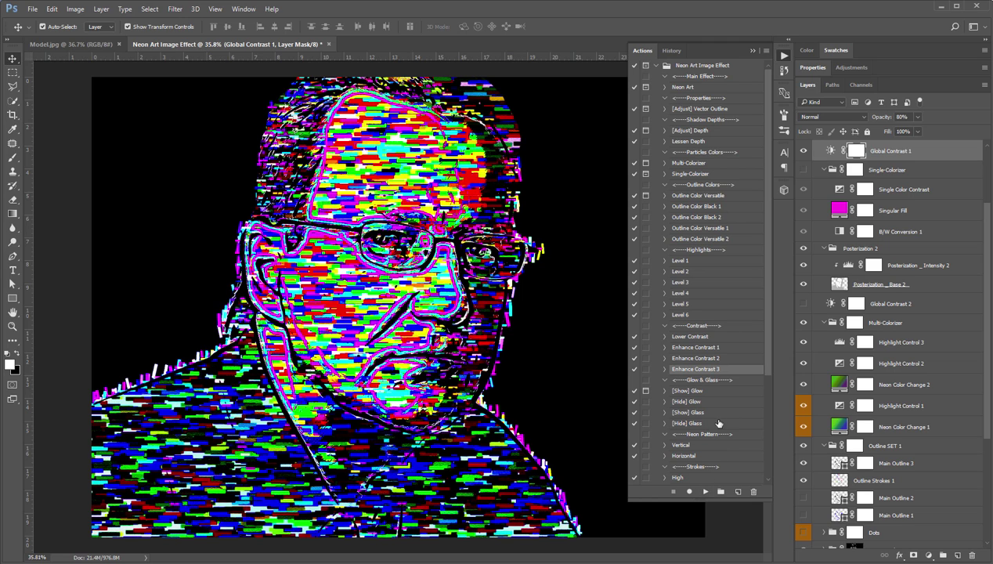
click(702, 337)
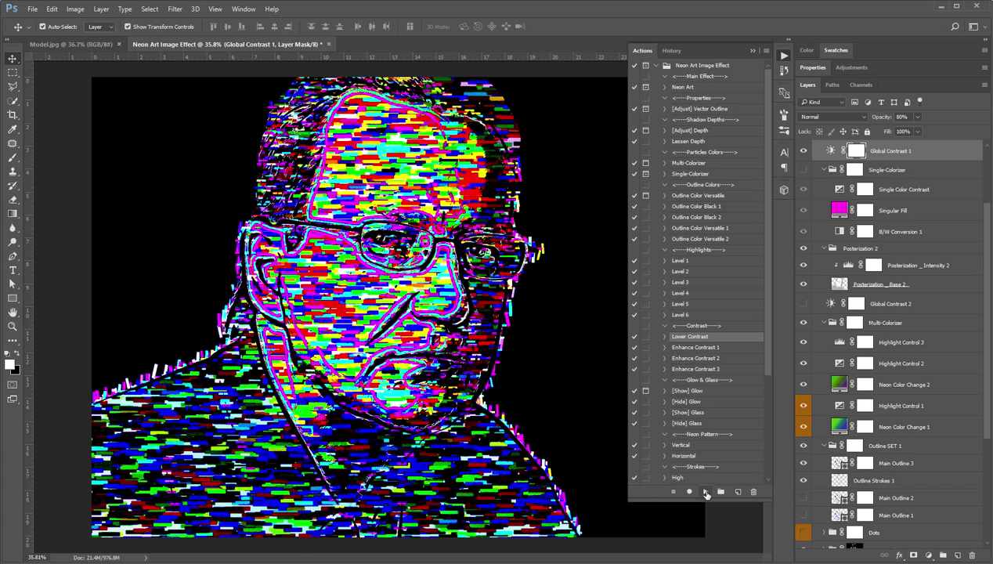
click(705, 492)
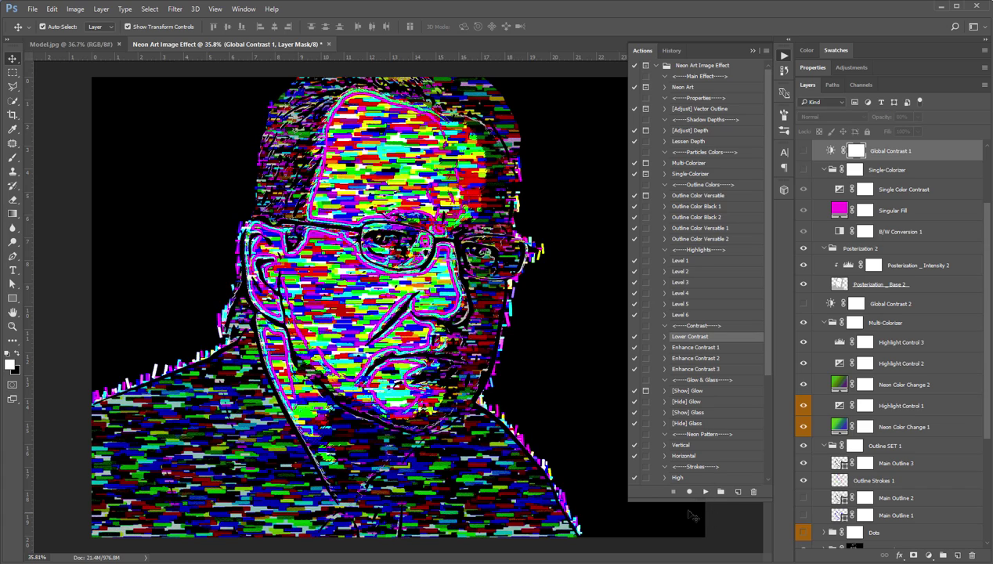
scroll(337, 445, up, 2)
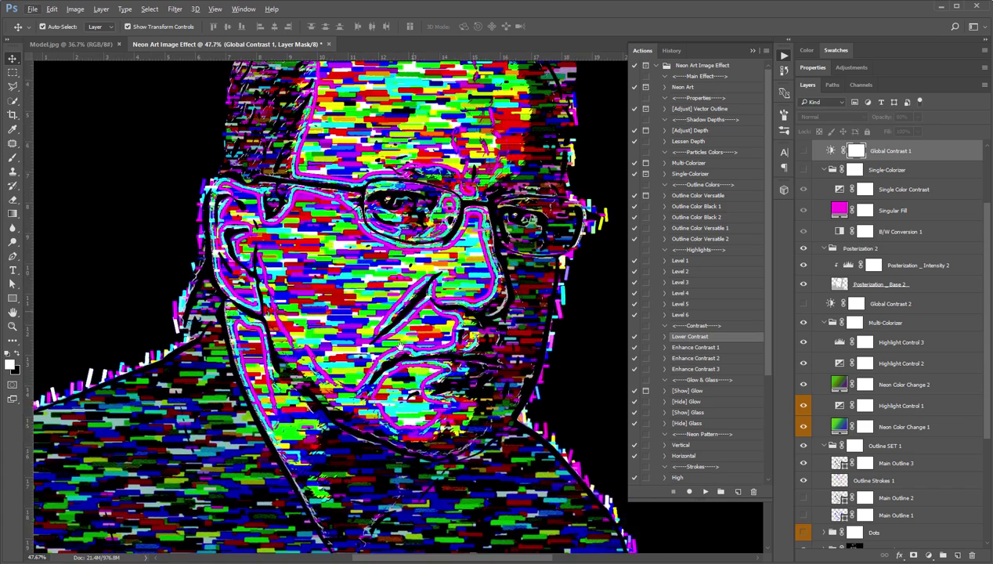
scroll(401, 343, down, 2)
scroll(398, 413, up, 1)
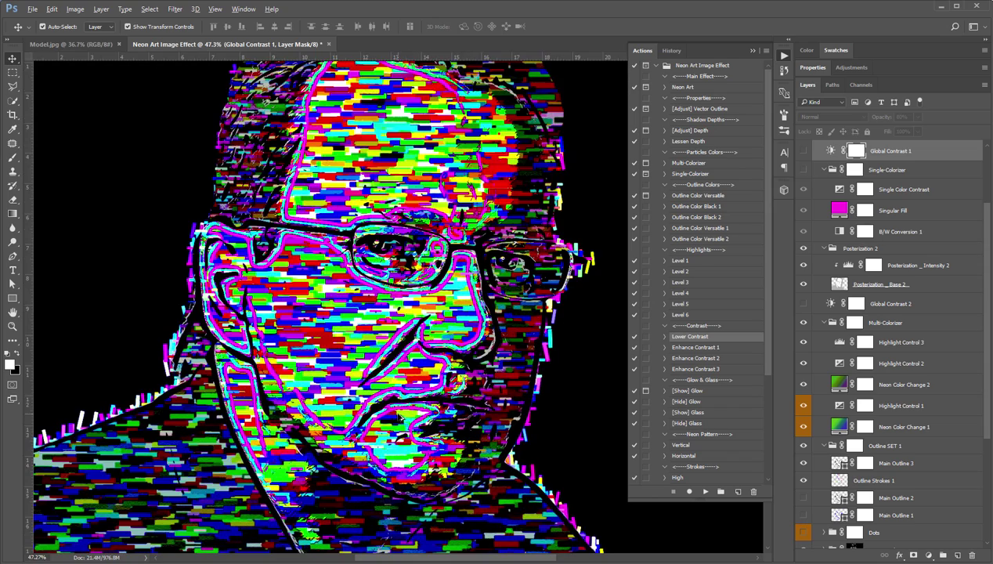
scroll(398, 412, down, 3)
scroll(639, 376, down, 2)
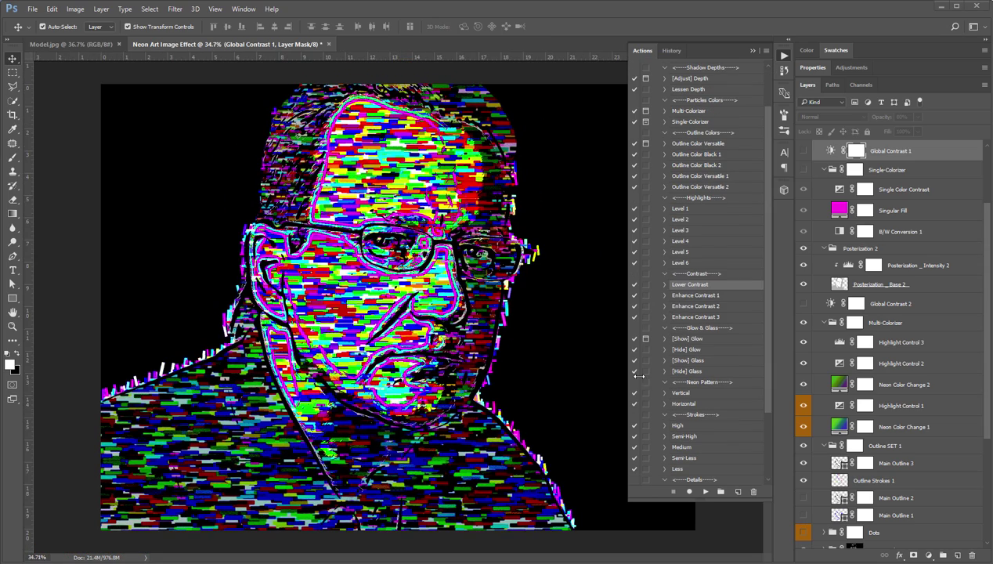
Run the [Show] Glow action and open the Glow 1 fill gradient for editing
click(697, 342)
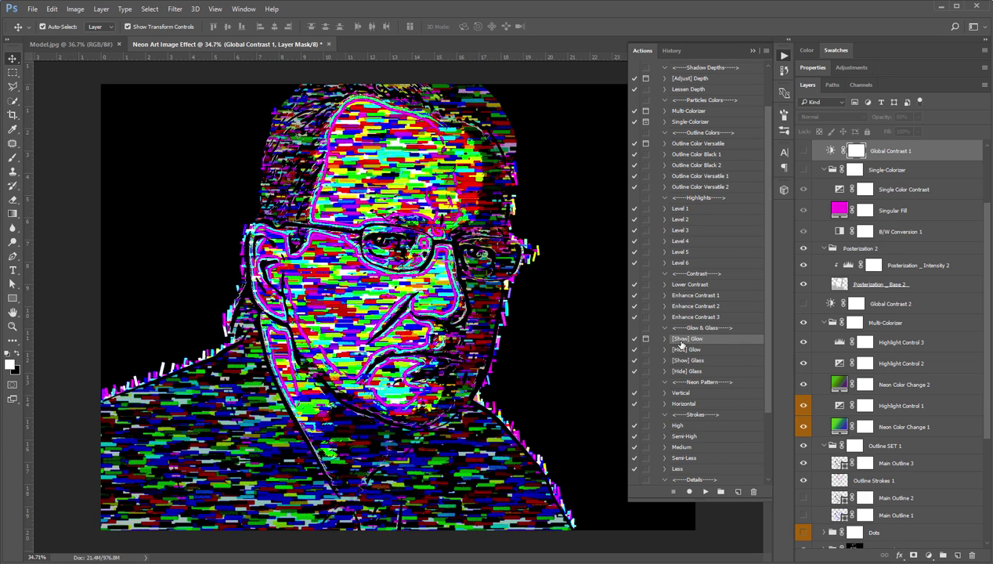
click(705, 492)
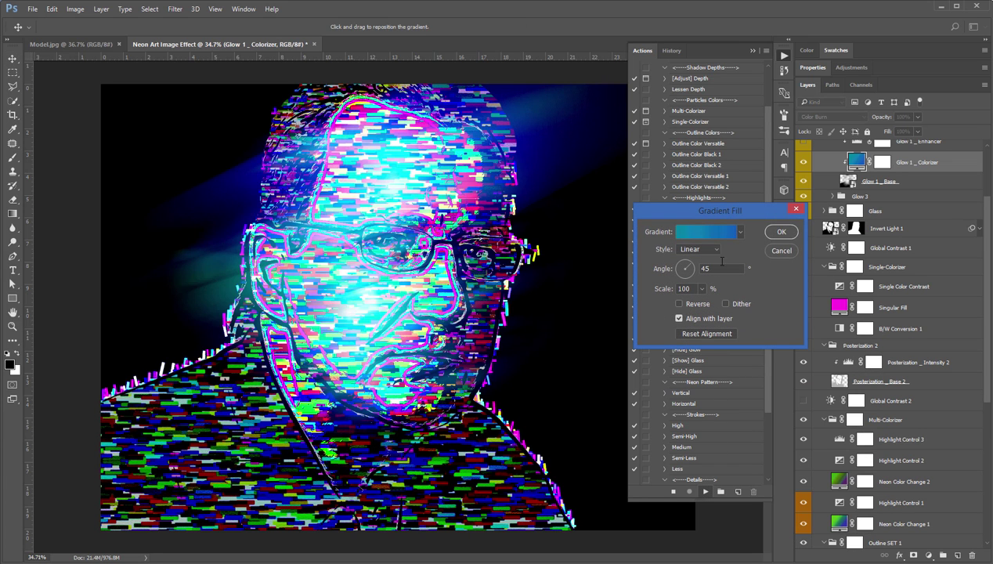
drag(710, 212, 745, 240)
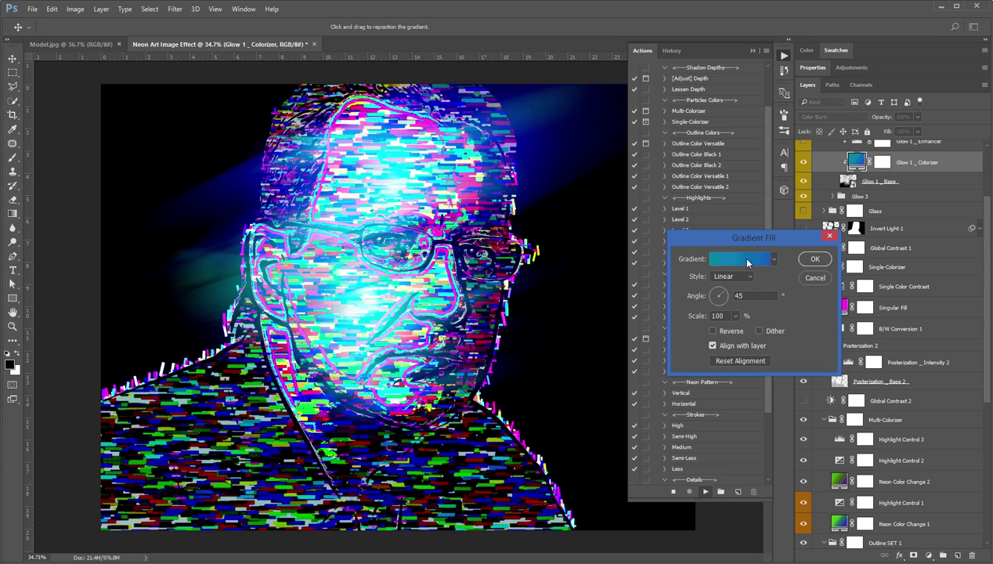
click(748, 263)
Randomise the Glow 1 noise gradient until purple, then confirm both gradient dialogs
click(778, 355)
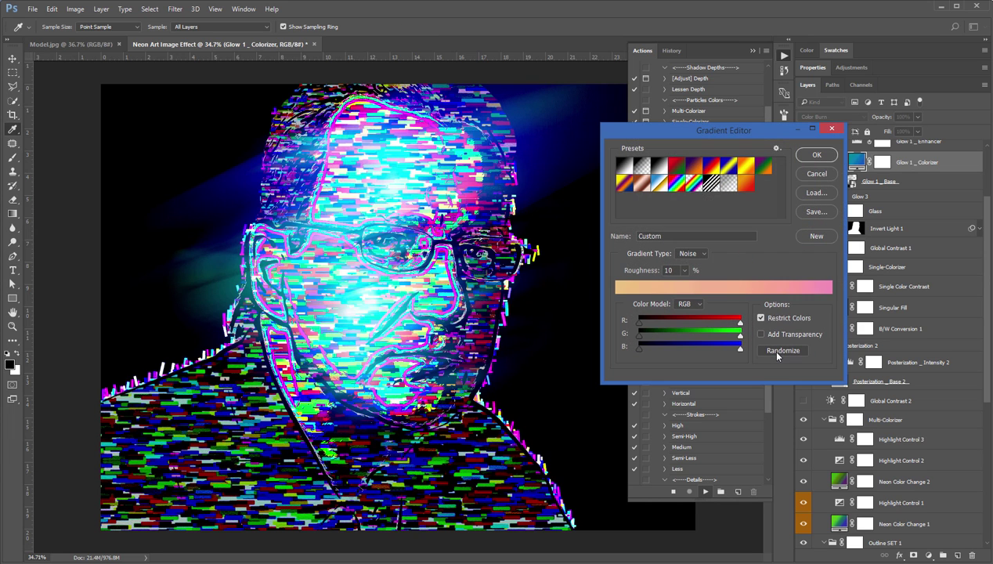
click(778, 355)
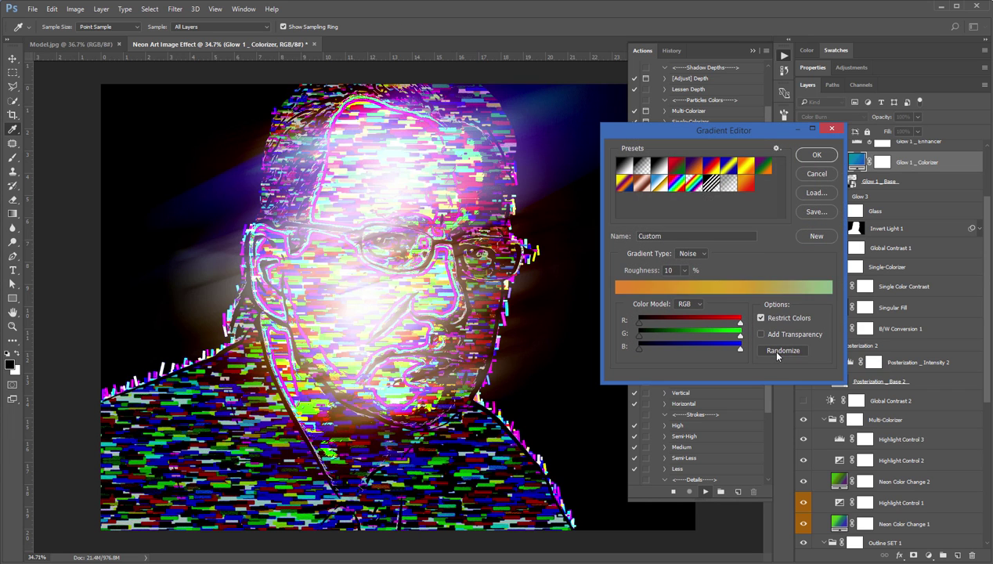
click(778, 354)
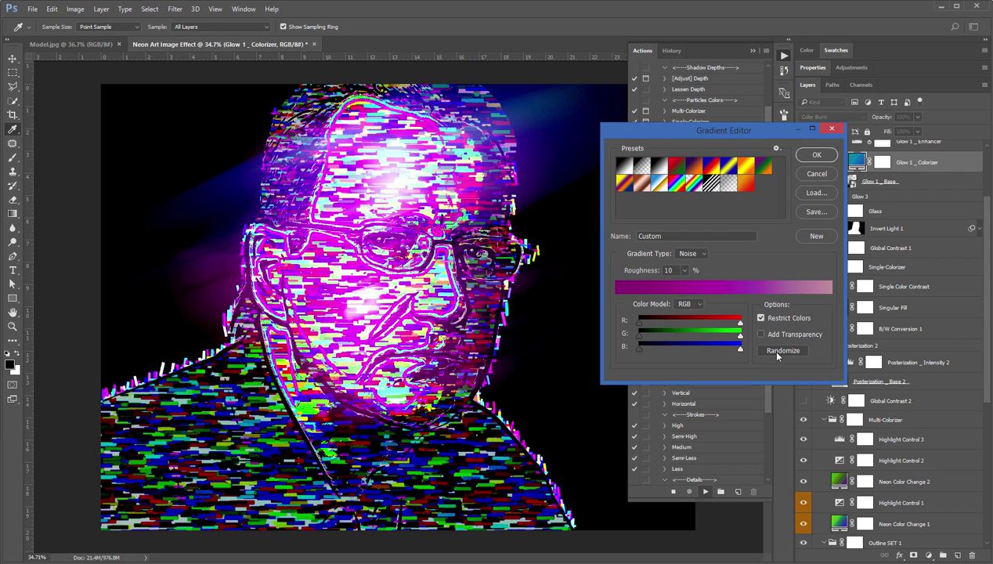
click(778, 354)
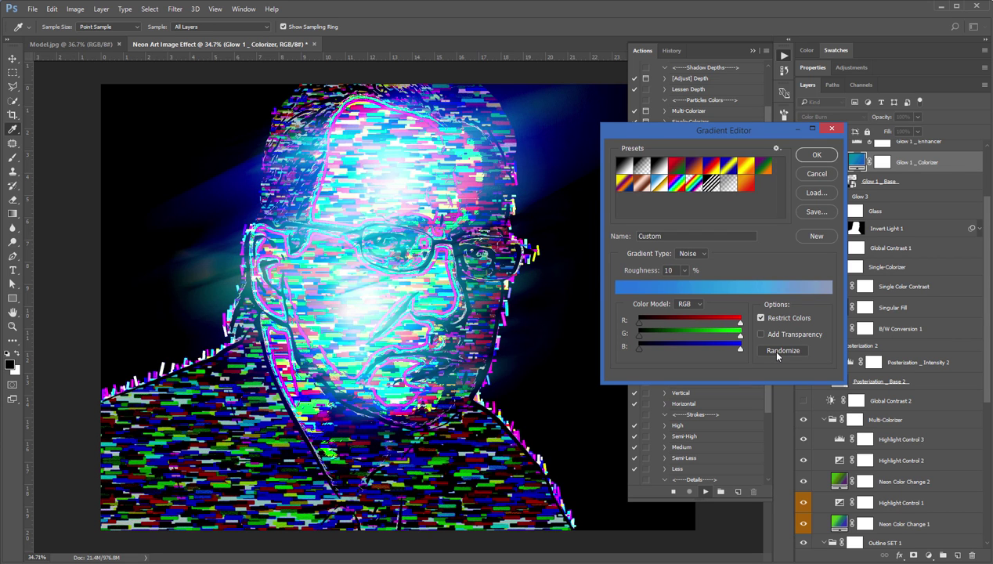
click(778, 354)
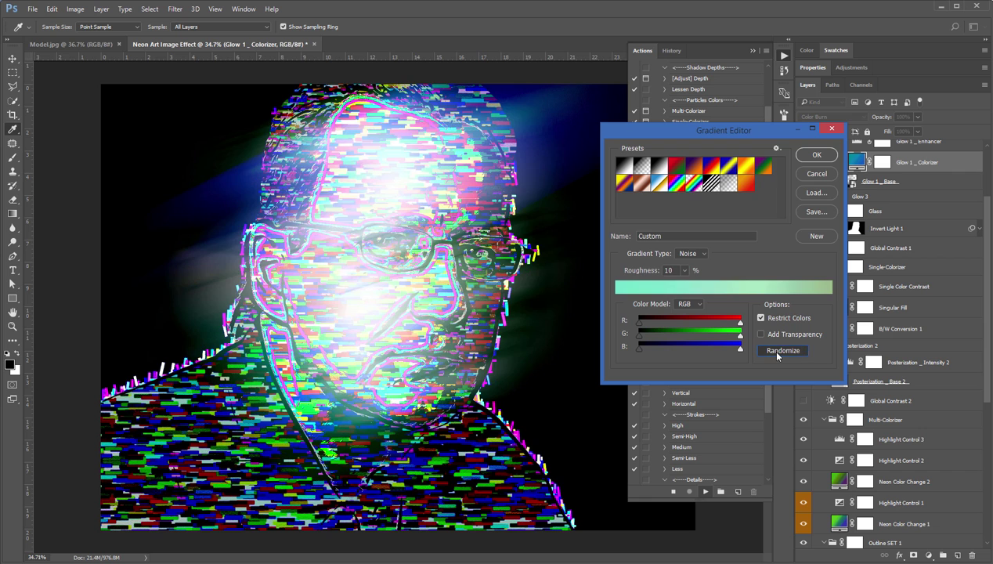
click(778, 354)
click(778, 354)
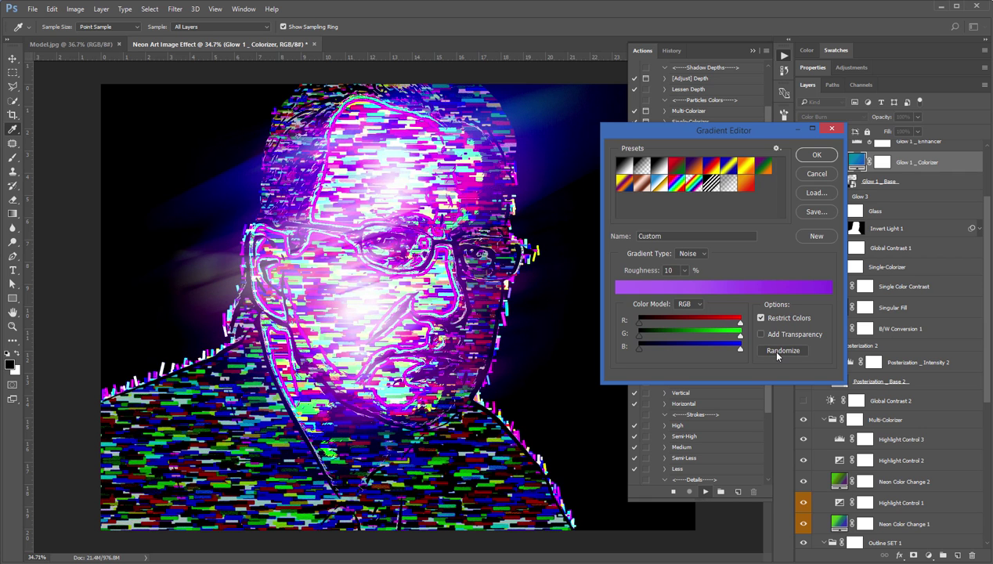
click(778, 354)
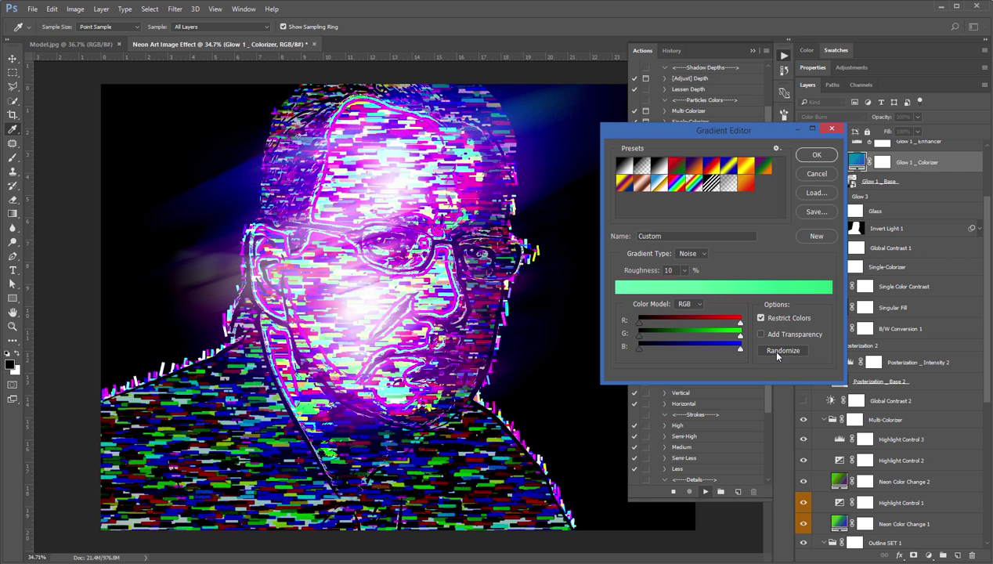
click(778, 354)
click(778, 355)
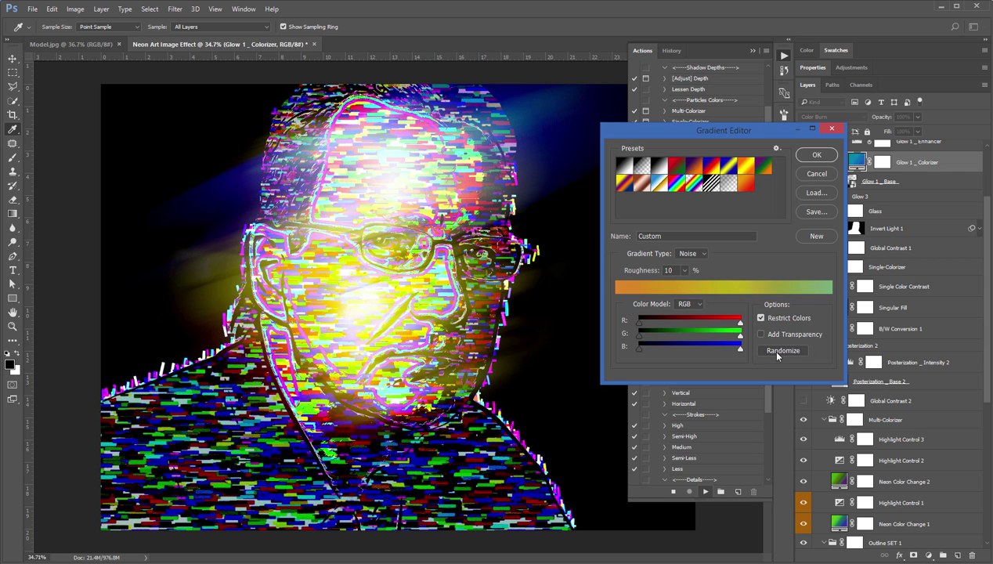
click(778, 354)
click(778, 354)
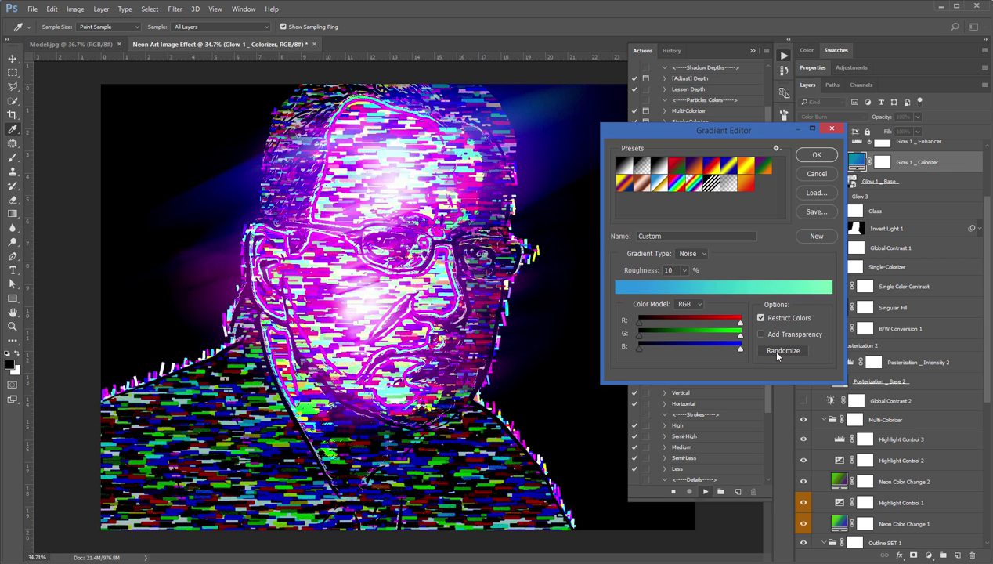
click(778, 354)
click(778, 354)
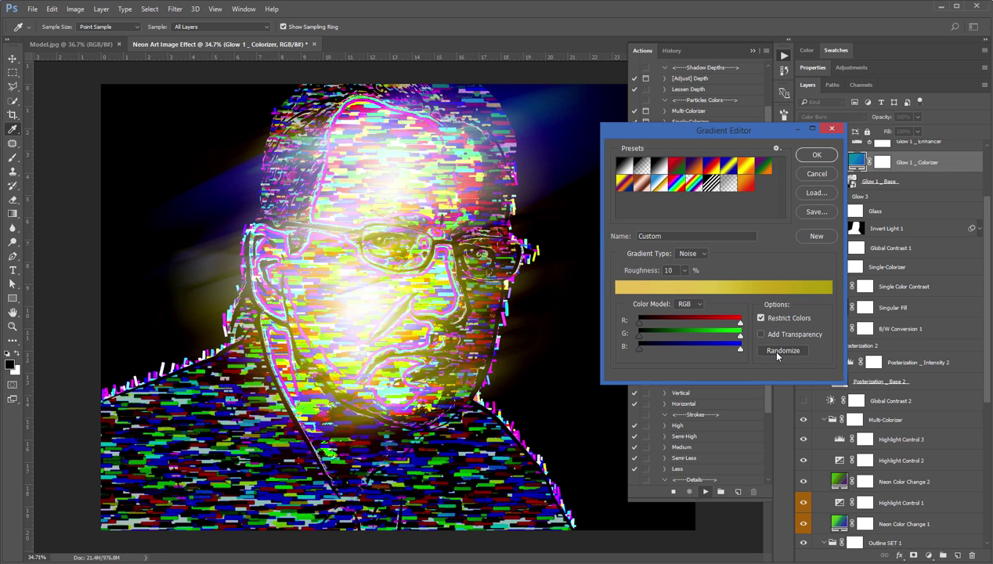
click(778, 354)
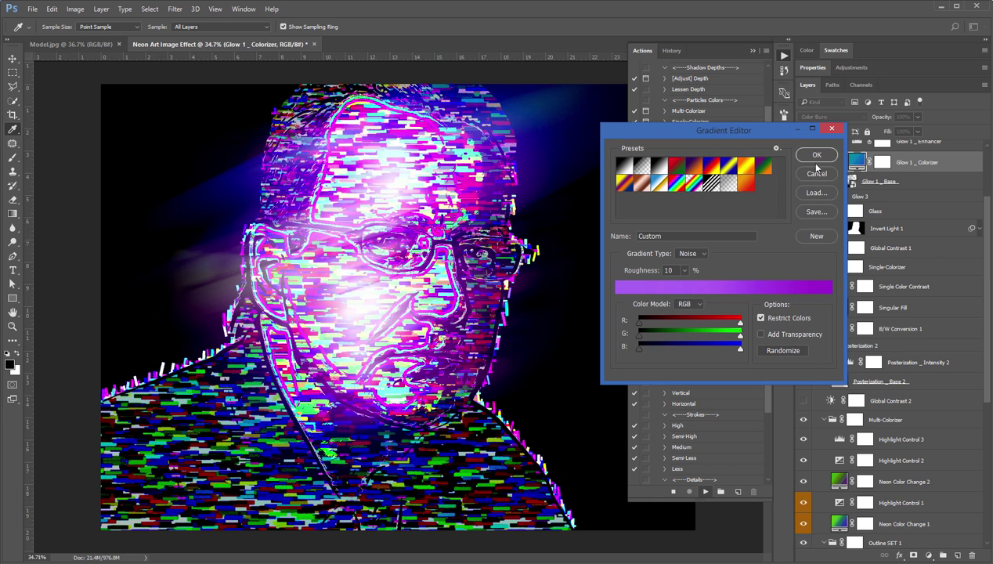
click(818, 156)
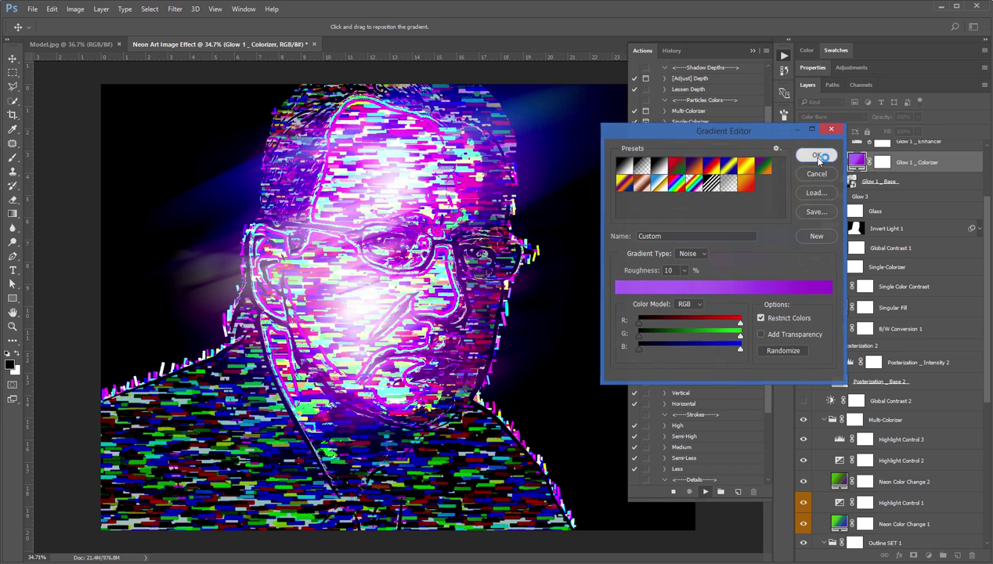
click(813, 259)
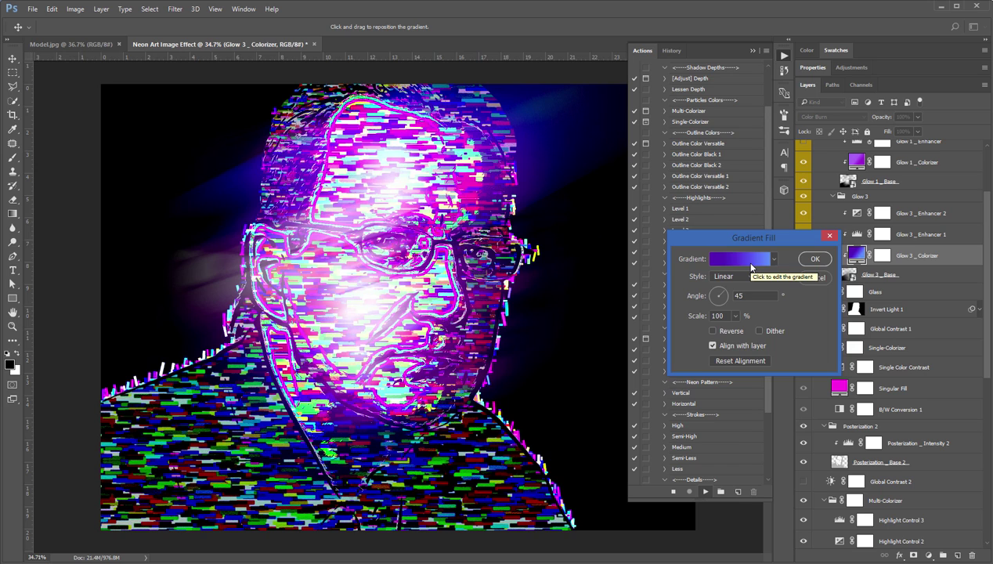
Randomise the Glow 3 fill's noise gradient to a blue-teal blend and confirm both dialogs
click(750, 265)
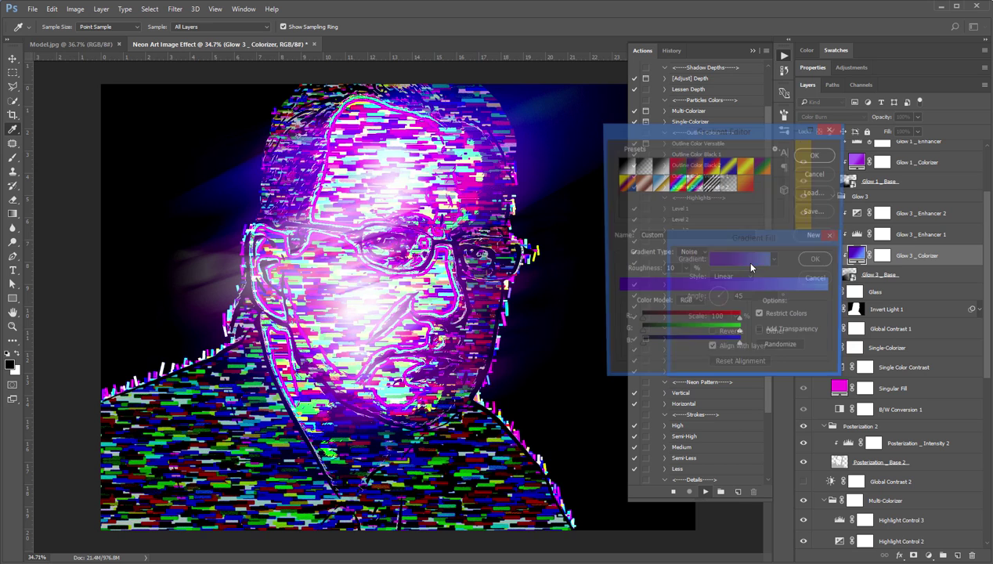
click(780, 354)
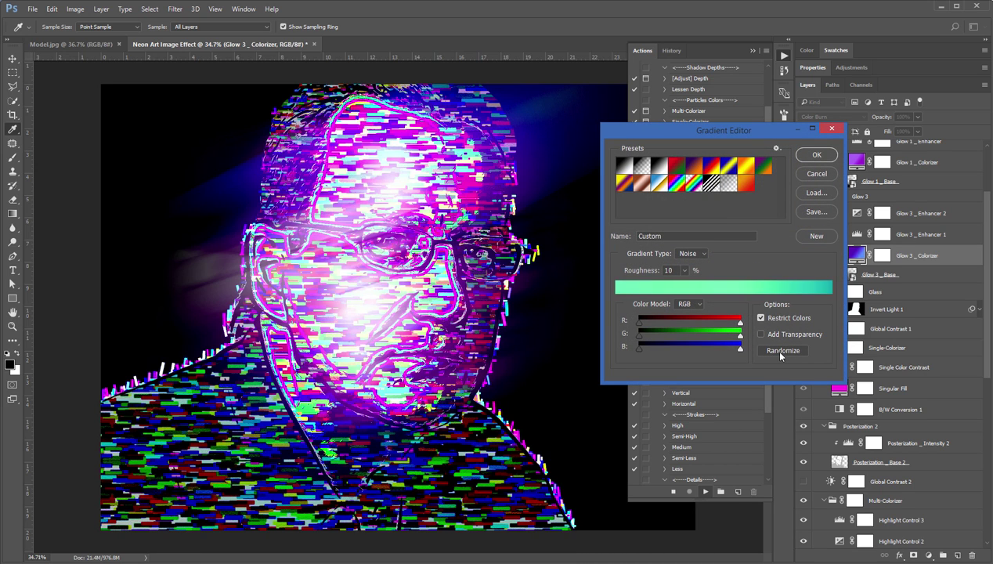
click(780, 354)
click(781, 354)
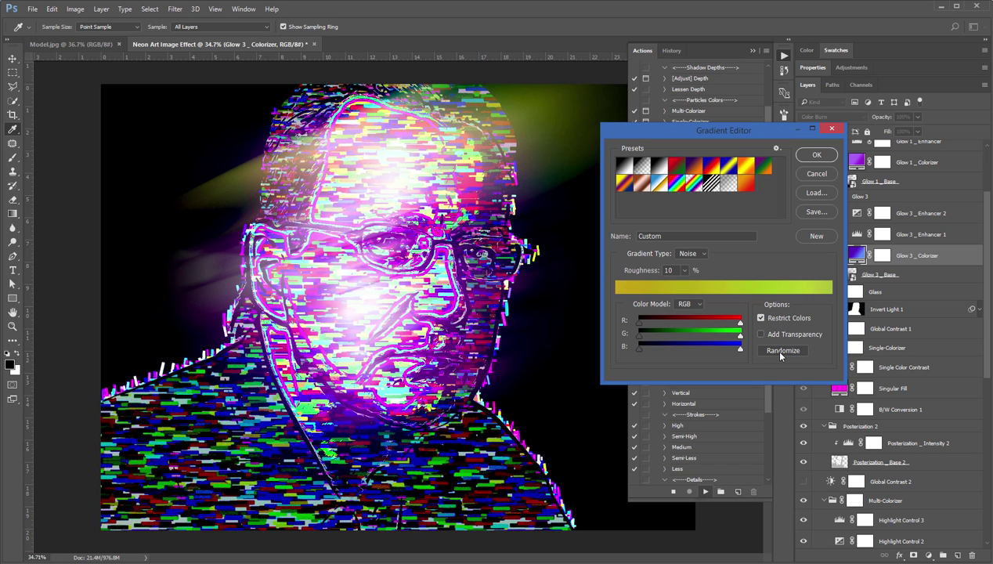
click(780, 354)
click(781, 354)
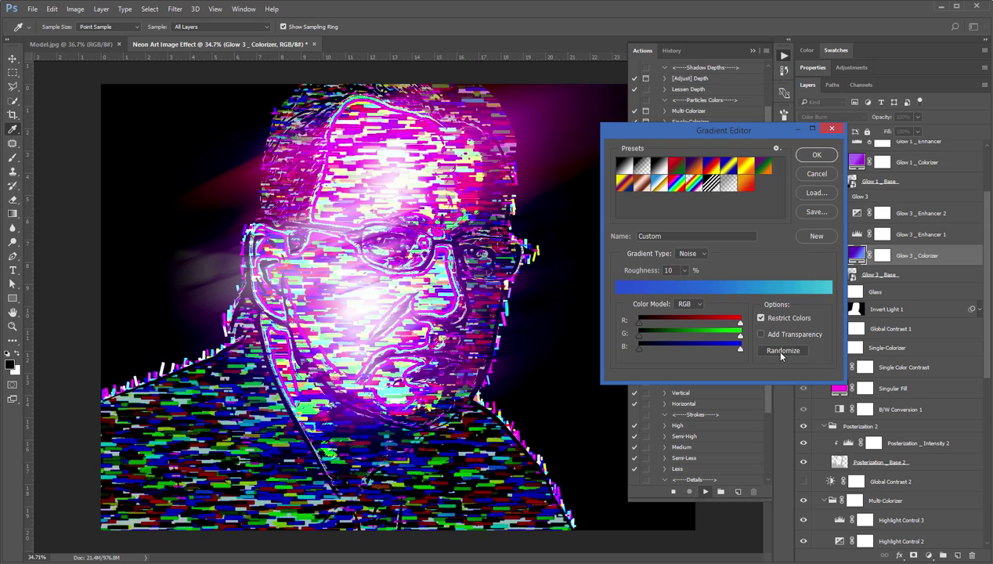
click(817, 162)
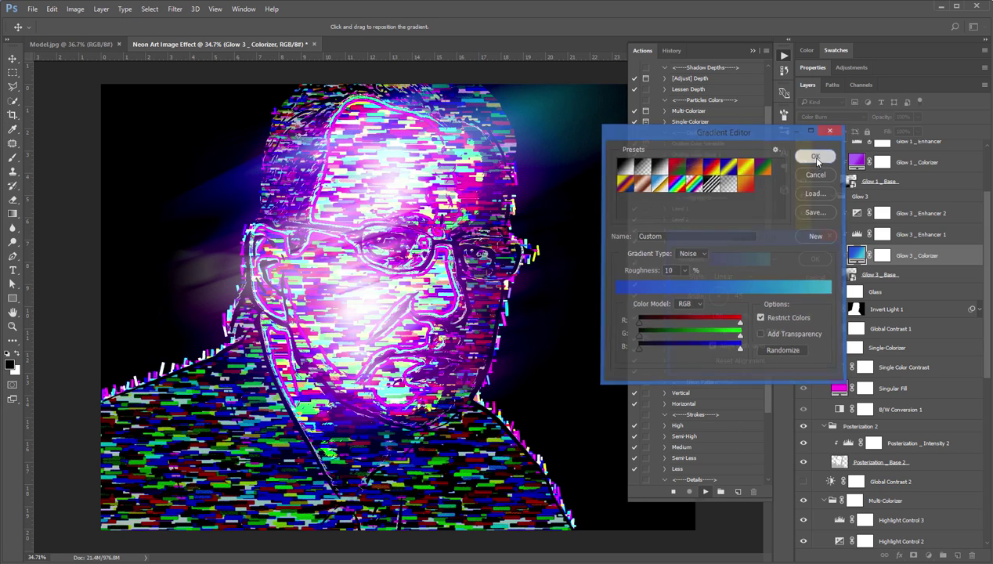
click(801, 258)
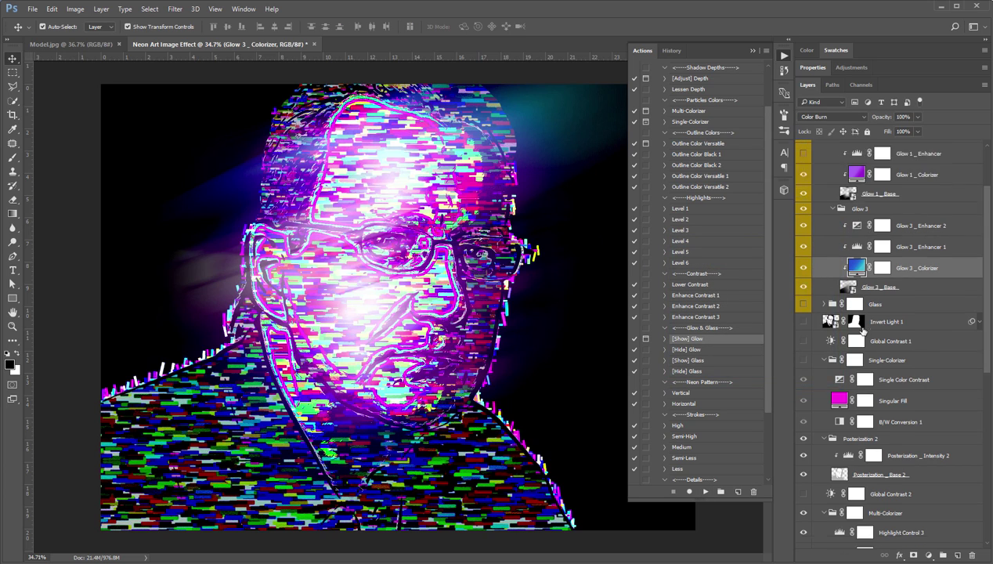
Expand the Glow Streaks group and toggle Glow 1, 3 and 2 visibility, leaving Glow 2 shown
scroll(829, 267, up, 4)
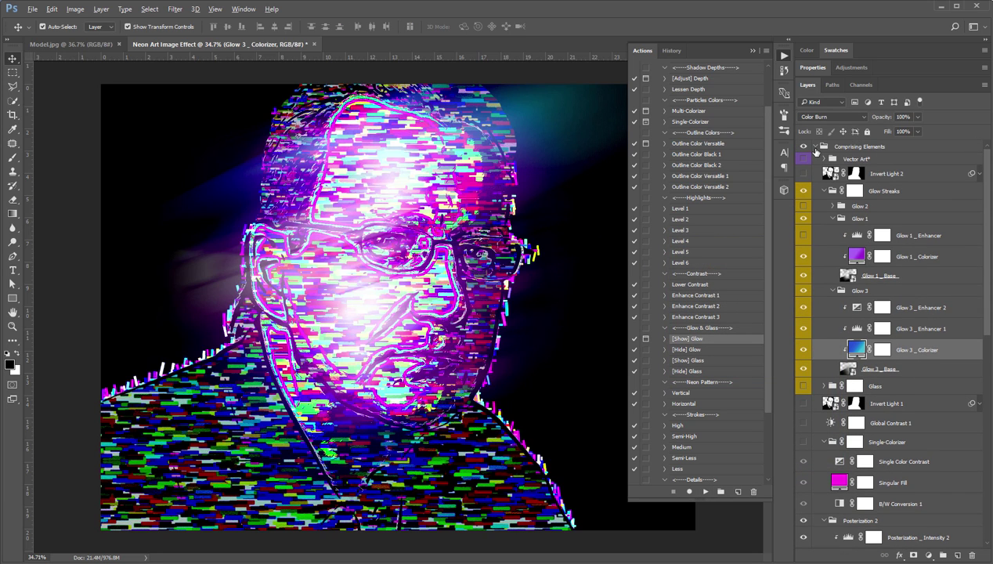
click(817, 148)
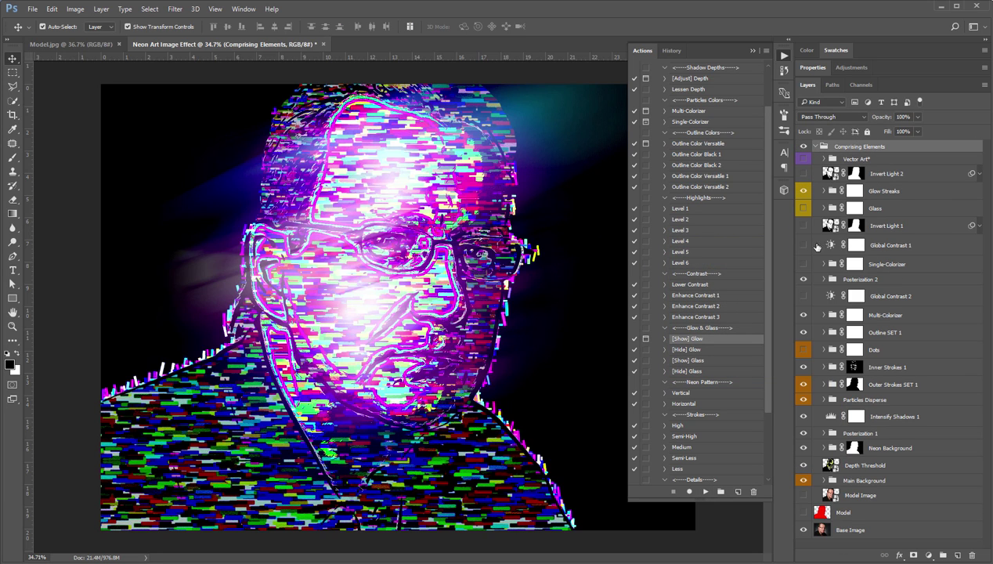
click(833, 193)
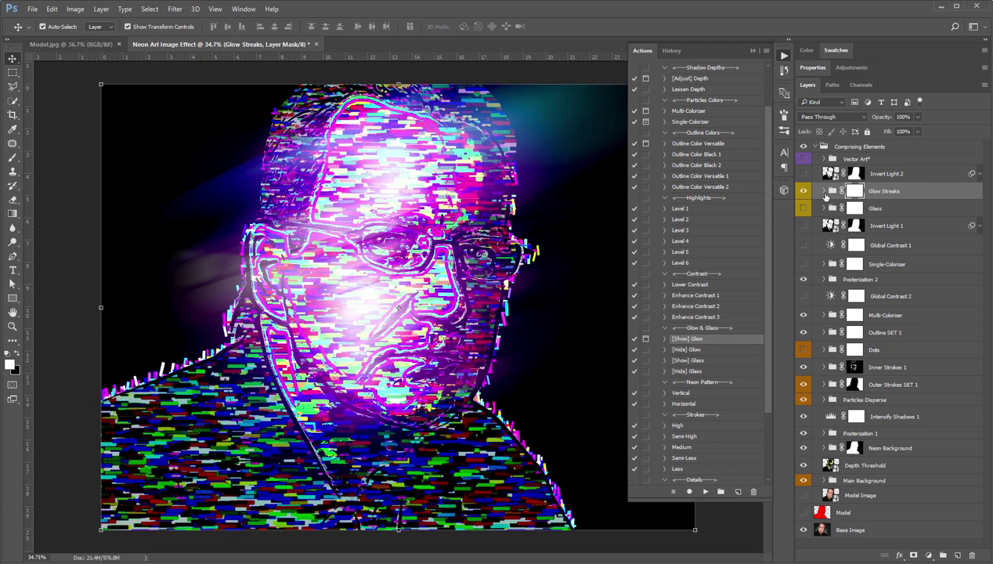
click(824, 192)
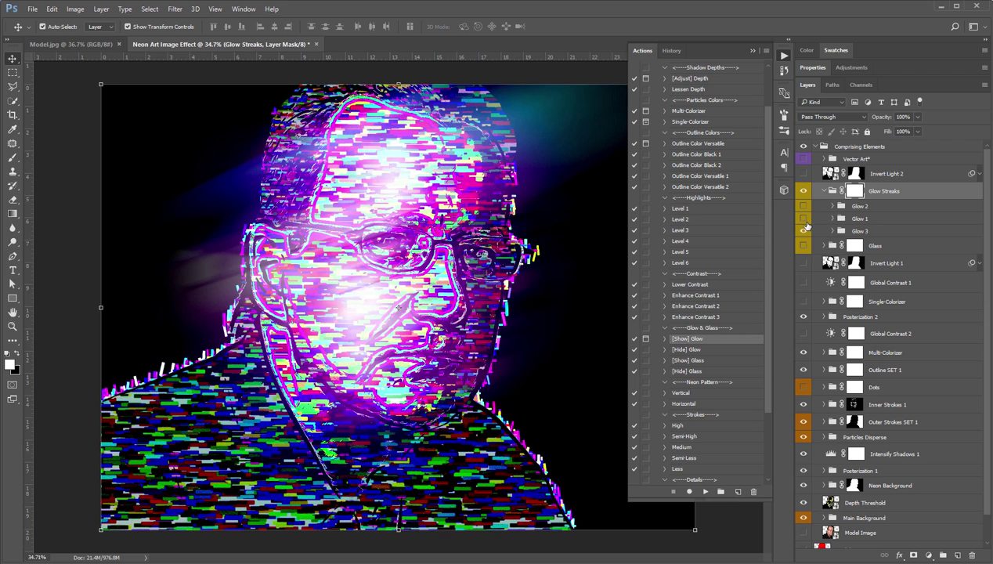
drag(804, 219, 804, 234)
click(804, 206)
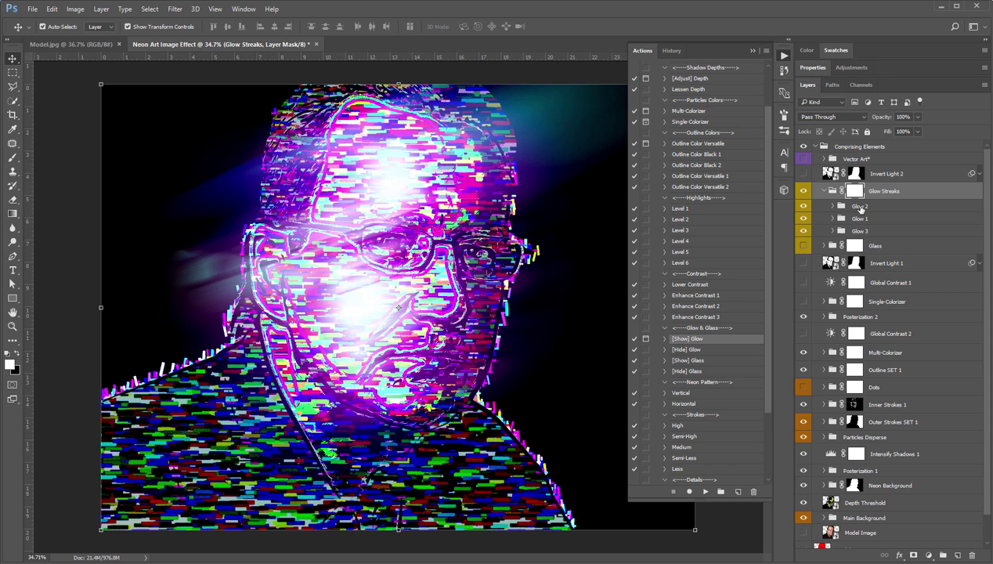
click(860, 206)
click(803, 208)
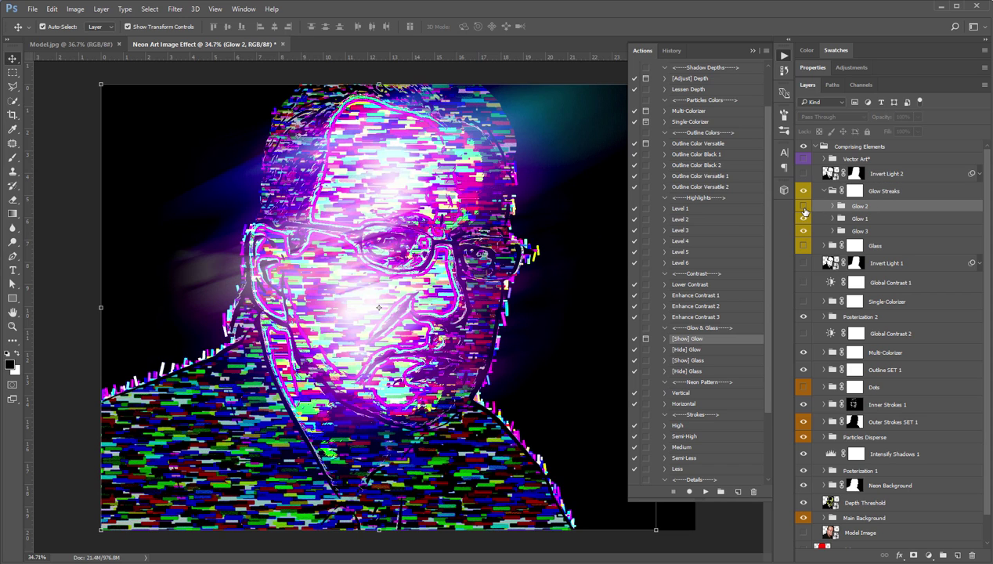
click(804, 207)
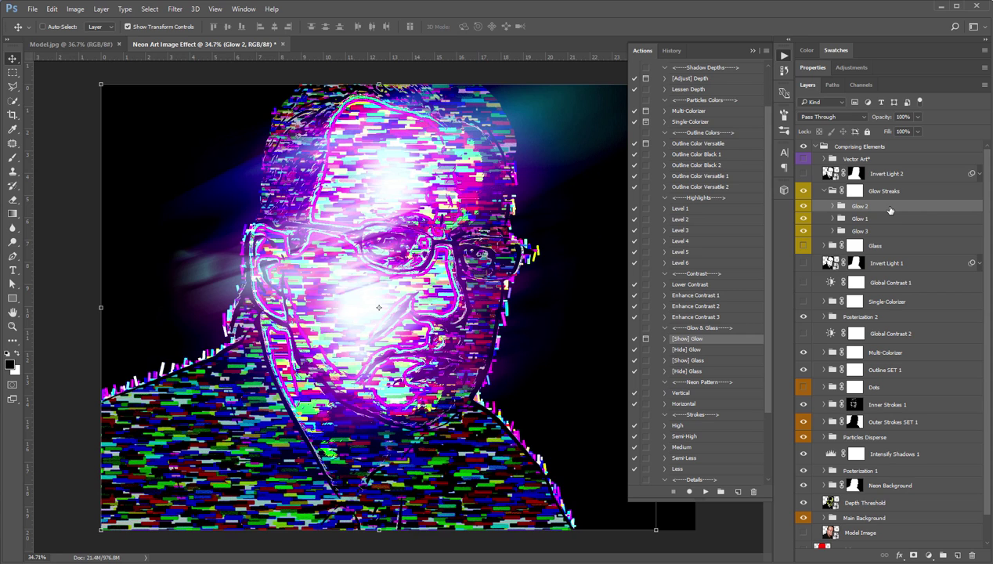
Free-transform the Glow 2 streak, drag and nudge it beside the face's right side, commit, and deselect
key(ctrl+t)
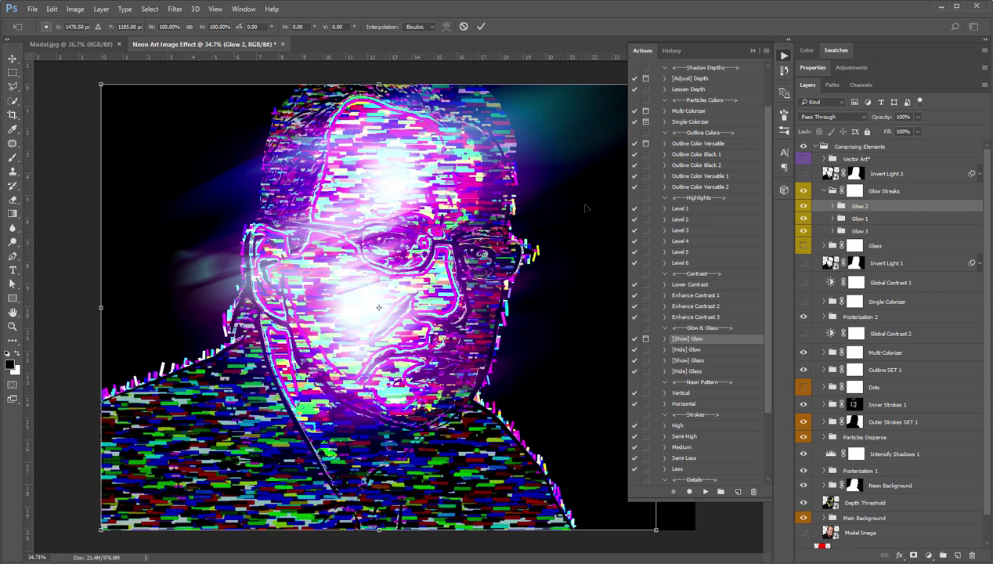
drag(385, 213, 514, 262)
click(750, 52)
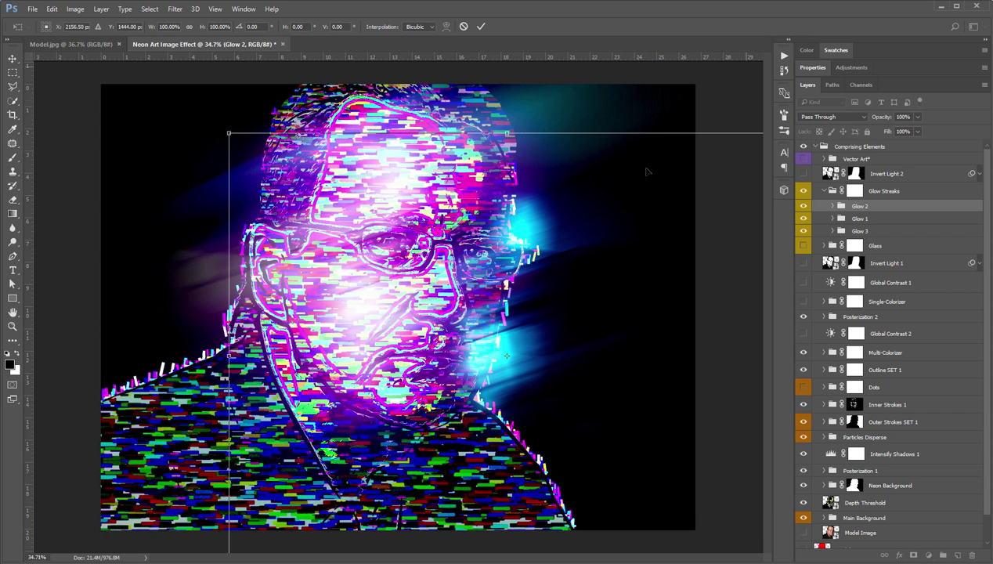
key(shift+Right)
key(shift+Down)
key(shift+Down)
key(shift+Down)
key(shift+Down)
key(shift+Down)
key(shift+Down)
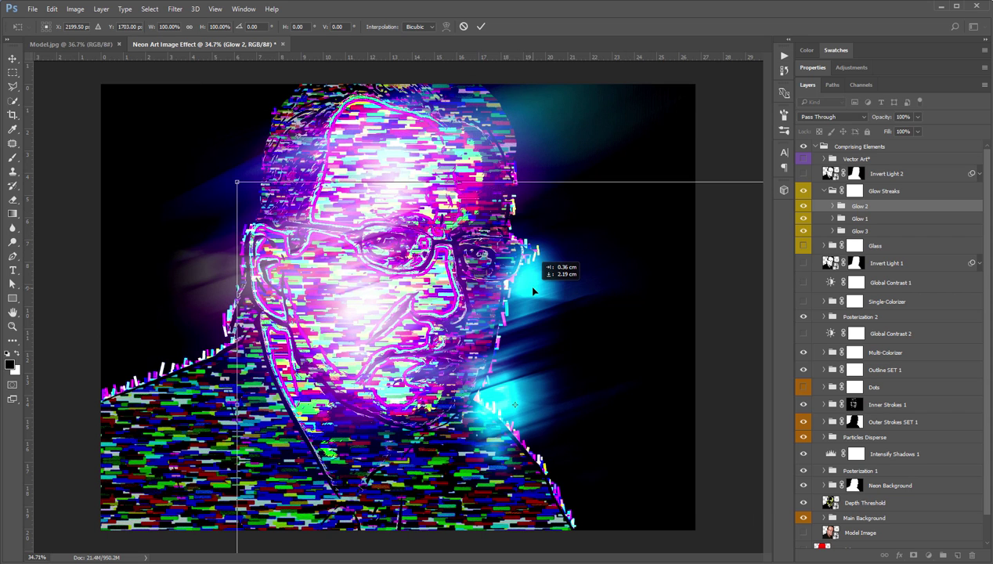
key(Right)
key(Right)
key(Right)
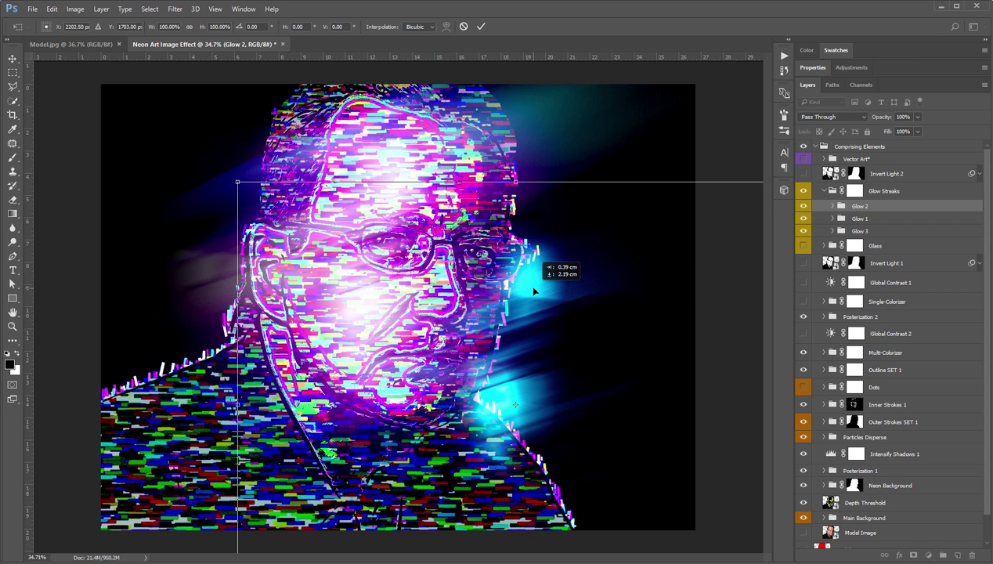
drag(537, 288, 555, 104)
mouse_move(535, 220)
mouse_down()
mouse_move(495, 119)
mouse_move(532, 138)
mouse_move(547, 178)
mouse_move(531, 388)
mouse_move(558, 418)
mouse_move(561, 451)
mouse_move(551, 317)
mouse_move(536, 357)
mouse_up()
click(481, 27)
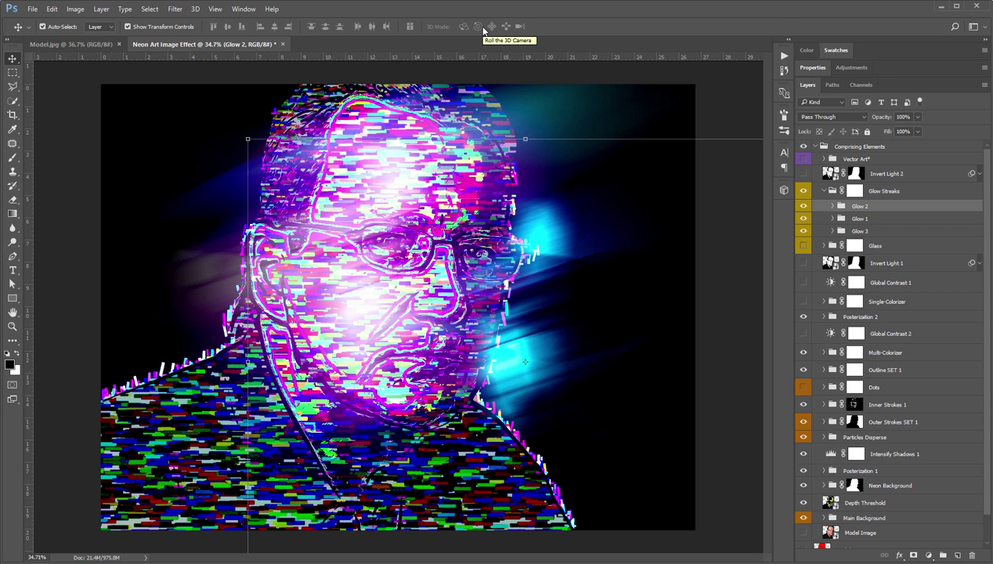
click(73, 280)
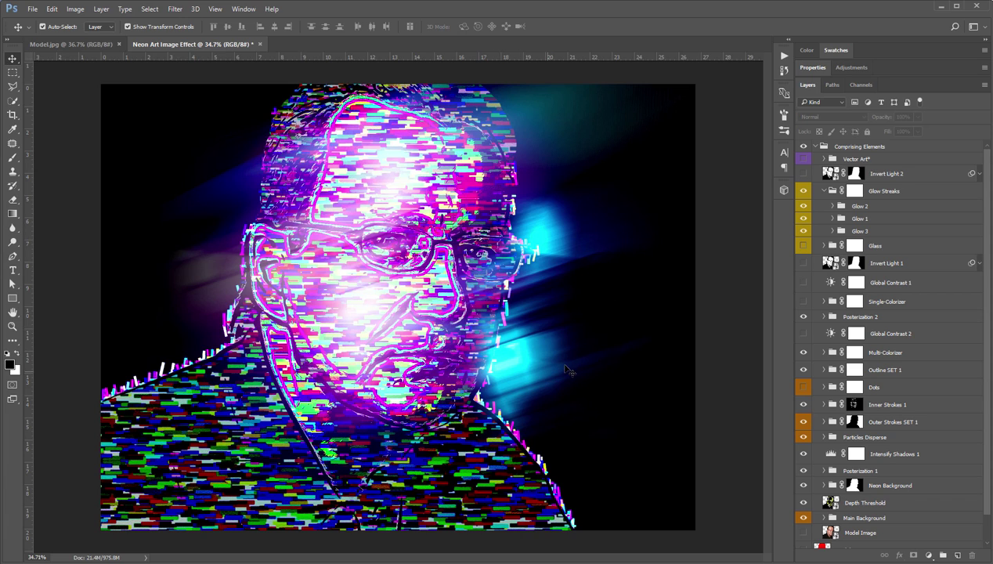
Paint black with a 400 px soft brush on the Glow Streaks mask to fade the cyan glow
click(898, 193)
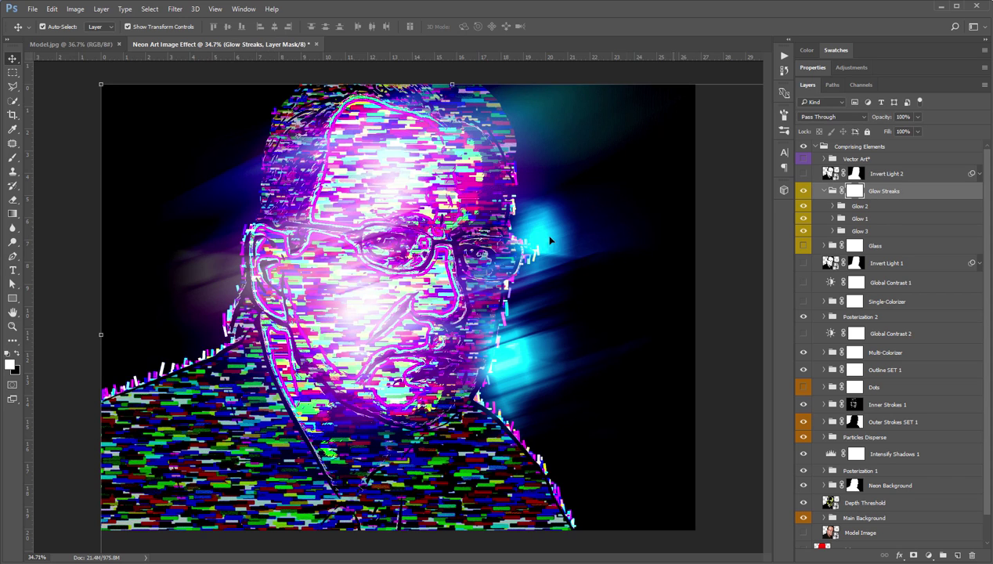
key(b)
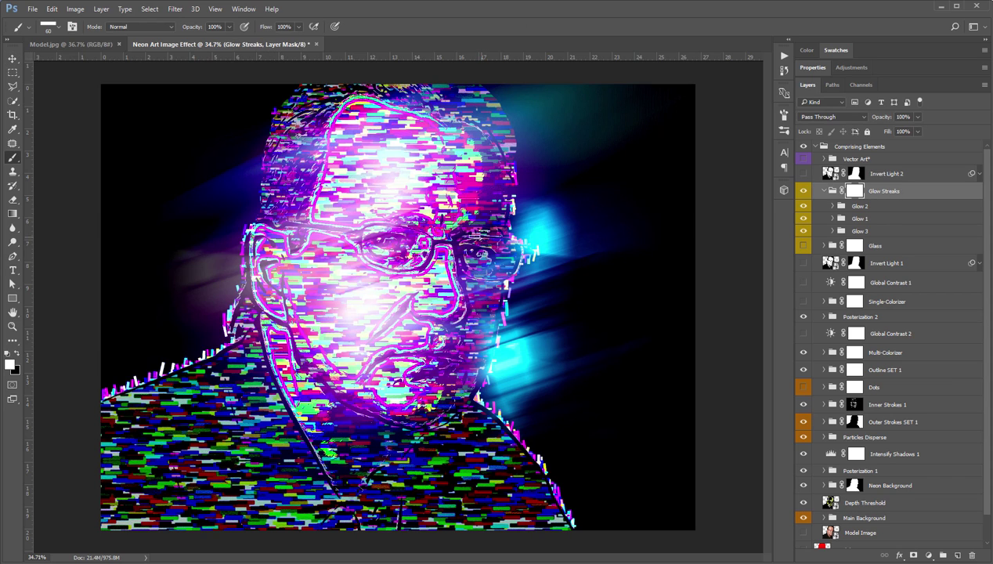
right_click(12, 163)
click(79, 159)
right_click(281, 165)
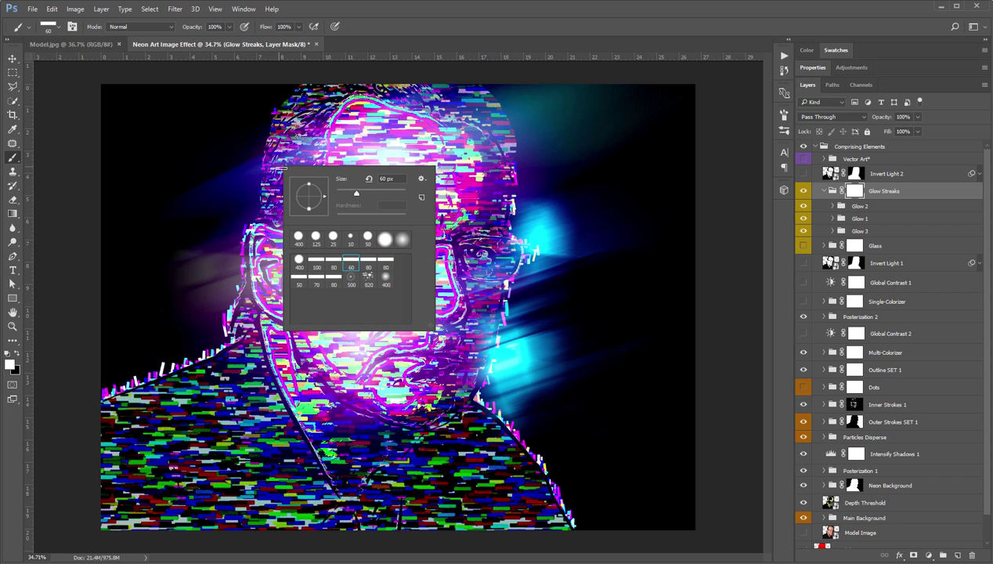
click(385, 281)
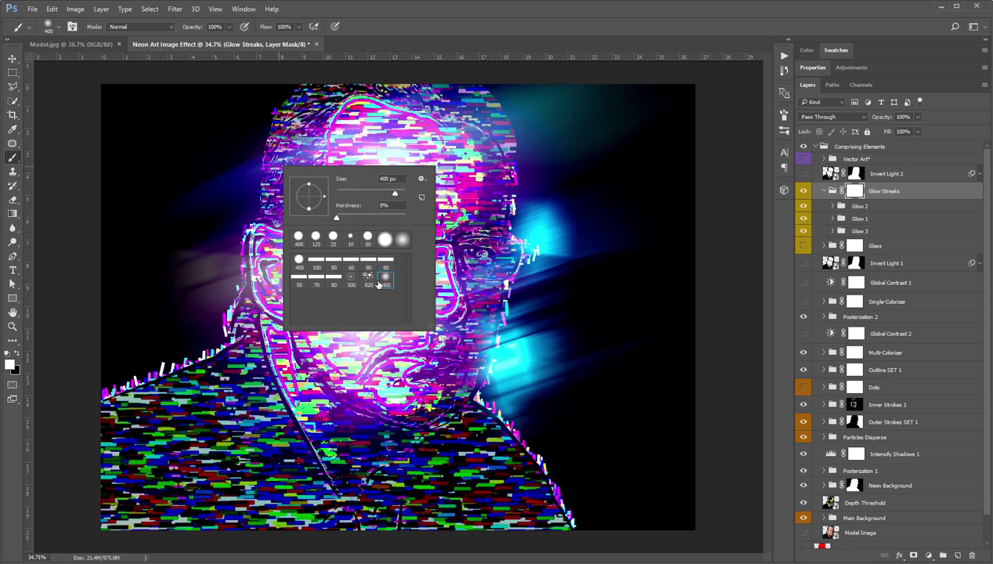
click(517, 22)
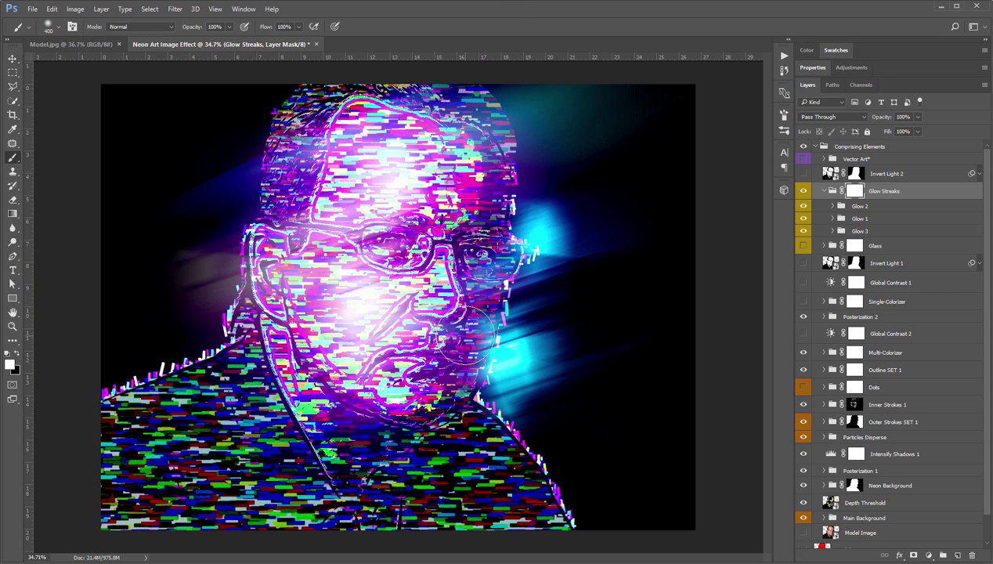
click(18, 355)
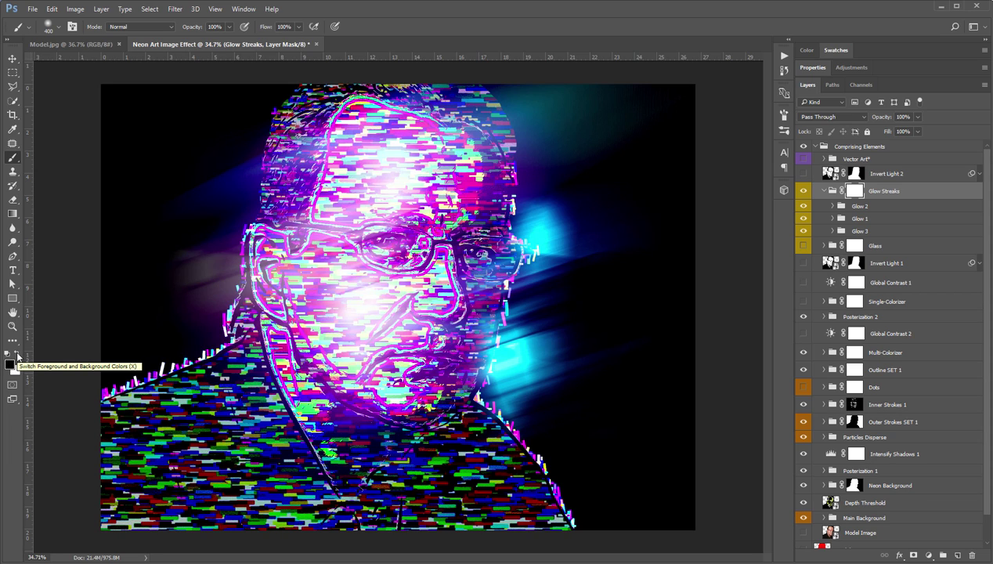
mouse_move(481, 296)
mouse_down()
mouse_move(457, 344)
mouse_move(467, 361)
mouse_move(520, 343)
mouse_move(508, 395)
mouse_move(616, 354)
mouse_move(542, 372)
mouse_move(590, 335)
mouse_move(523, 369)
mouse_move(612, 340)
mouse_move(577, 383)
mouse_move(490, 435)
mouse_up()
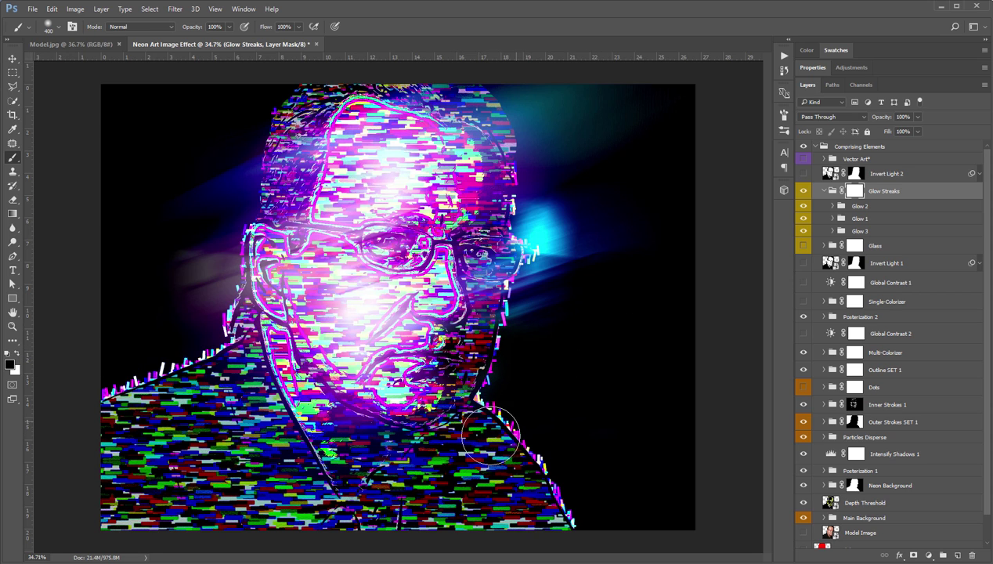
Try a layer mask on Glow 2, undo it, and collapse the Glow Streaks group
key(v)
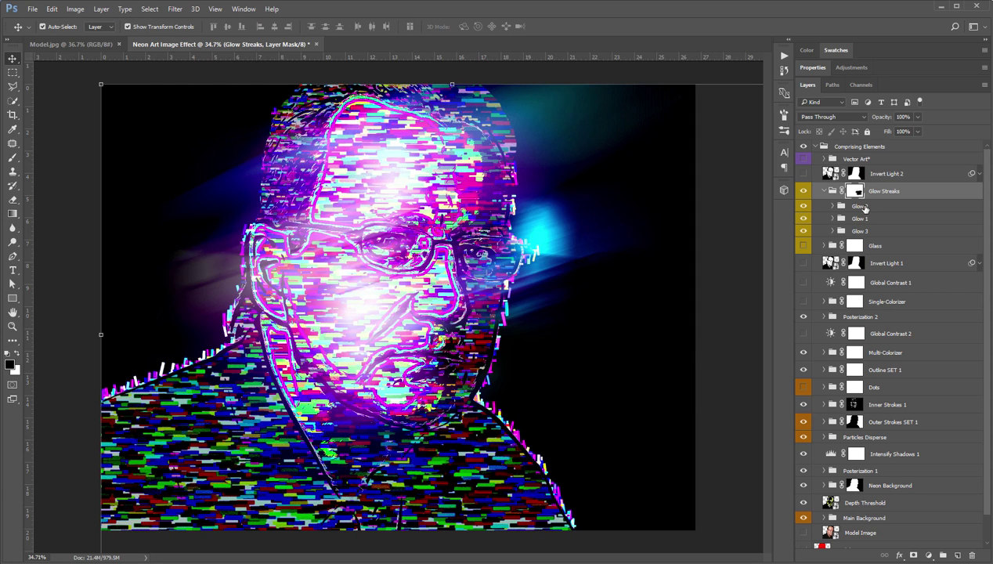
click(865, 207)
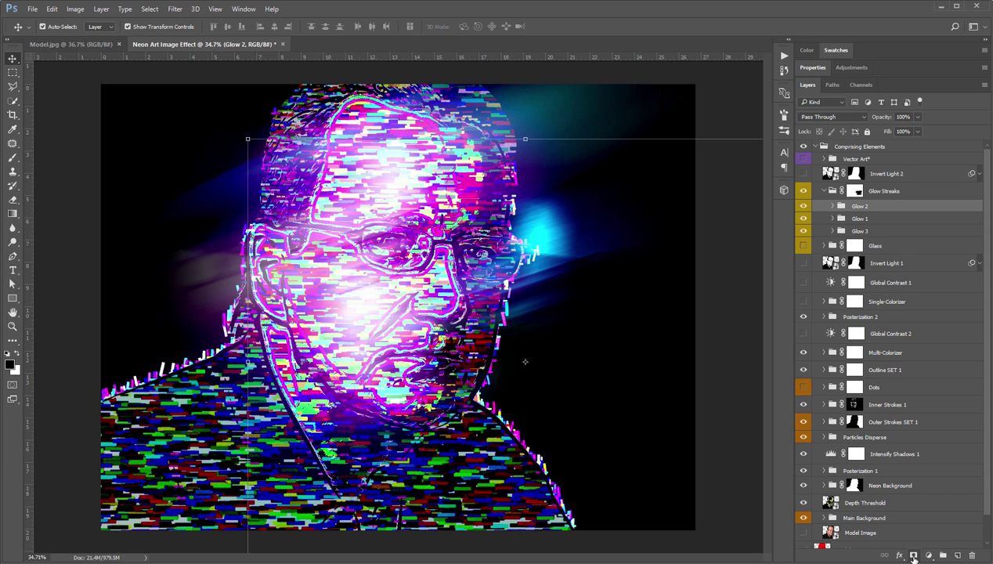
click(914, 556)
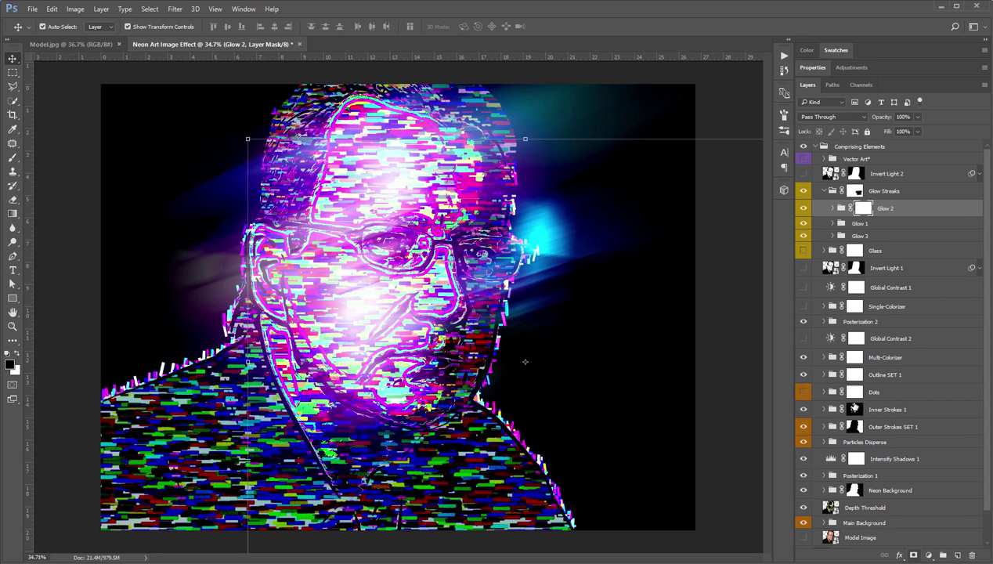
key(ctrl+z)
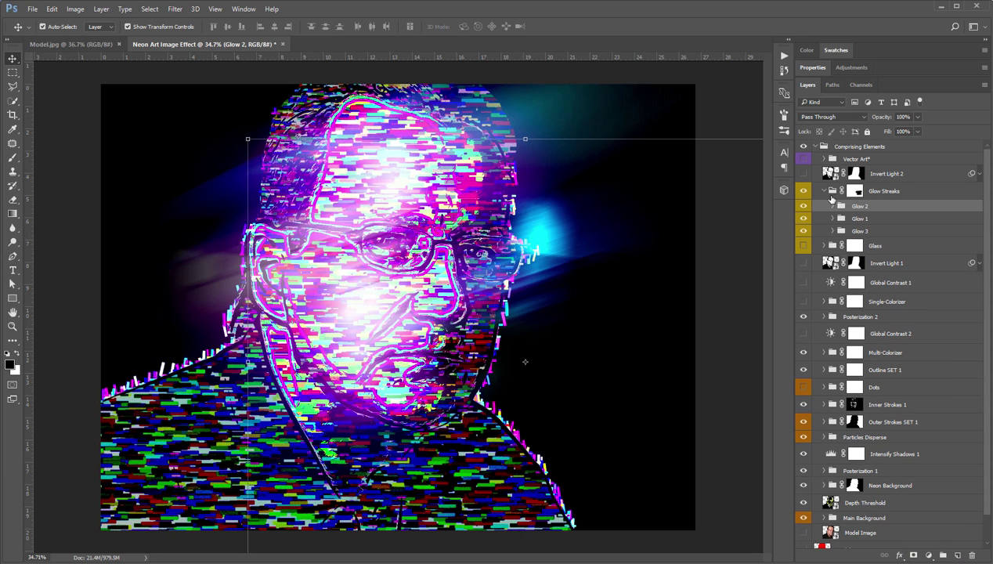
click(826, 194)
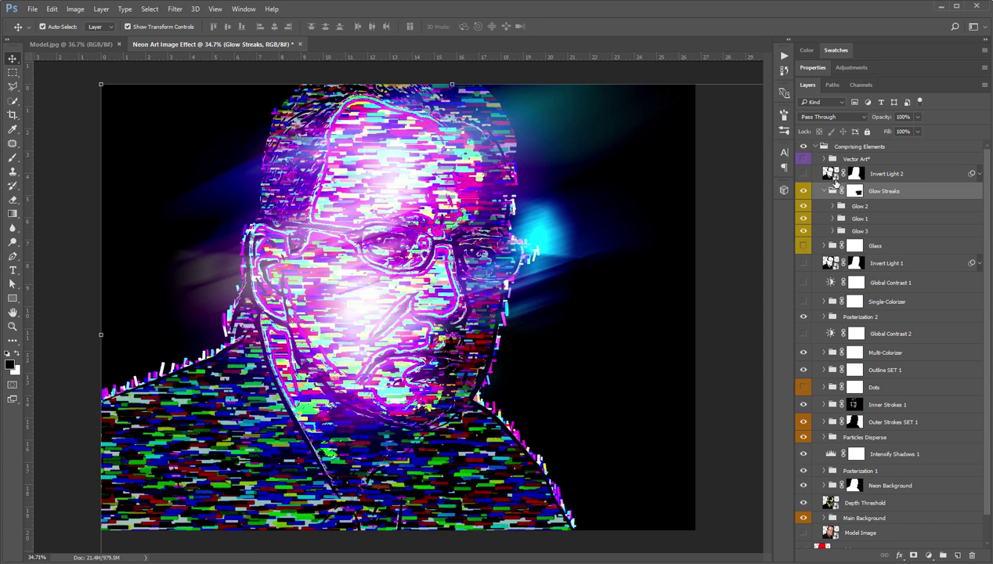
click(826, 193)
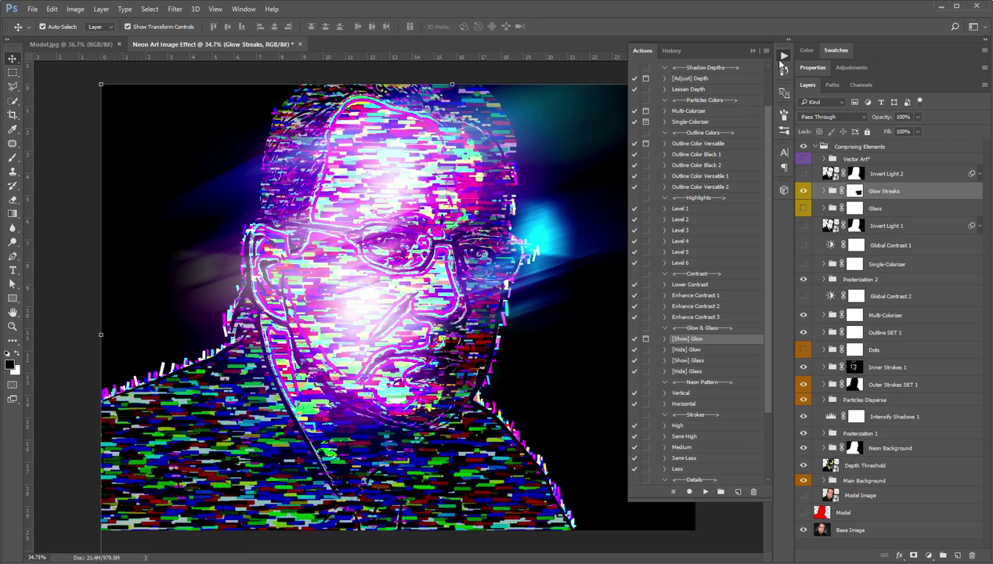
Run the [Hide] Glow action, turn Glow Streaks back on, and run [Show] Glass
click(783, 55)
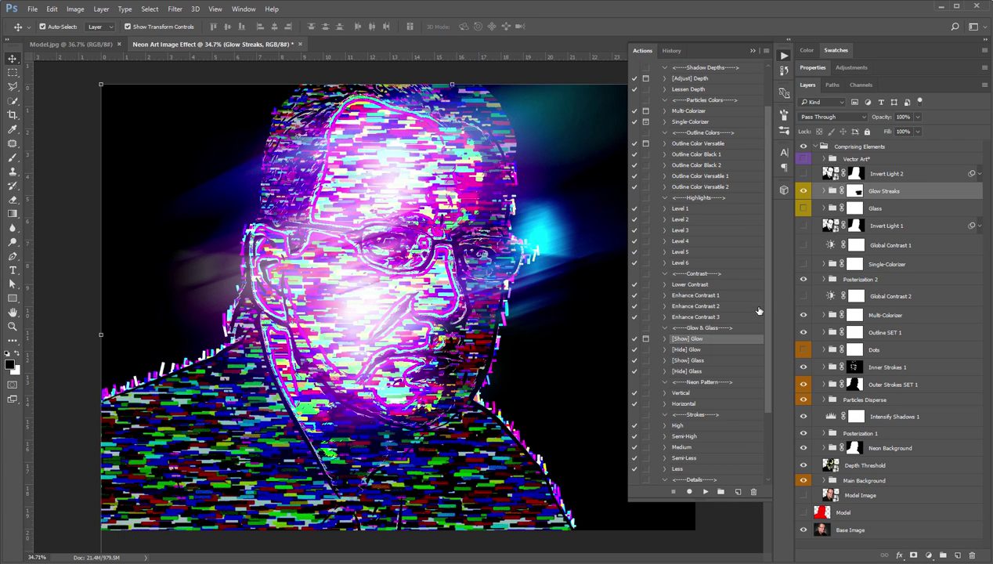
click(693, 352)
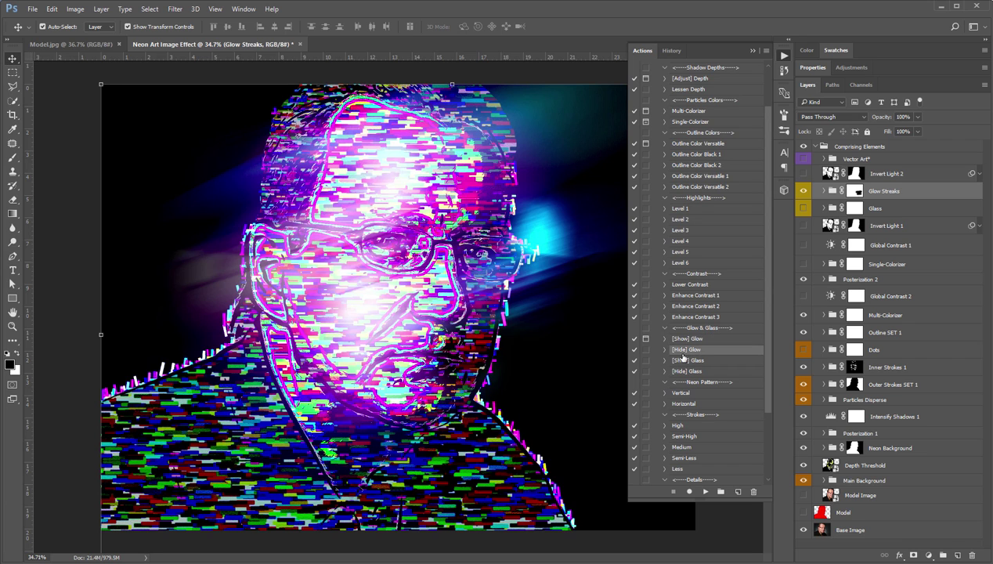
click(704, 492)
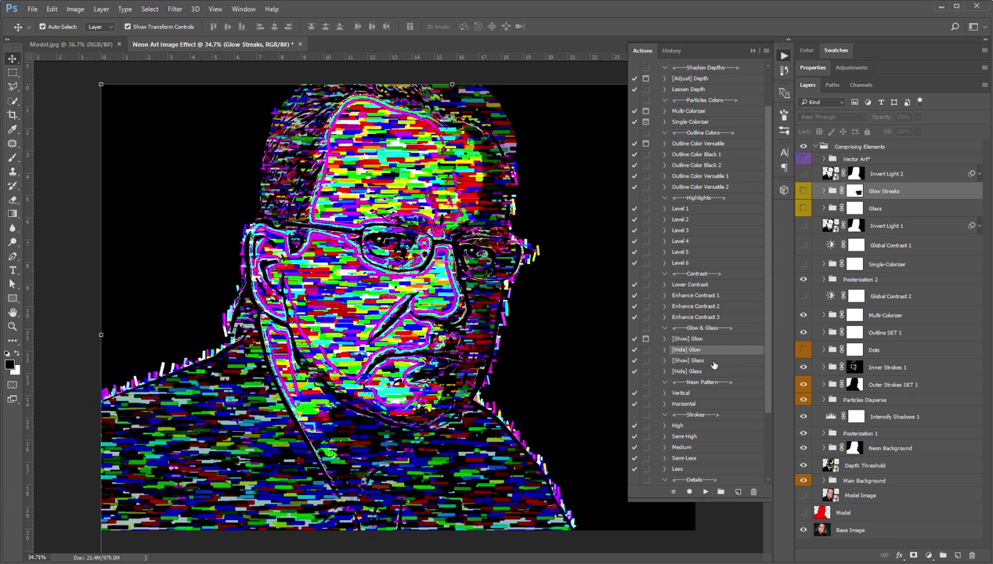
click(803, 192)
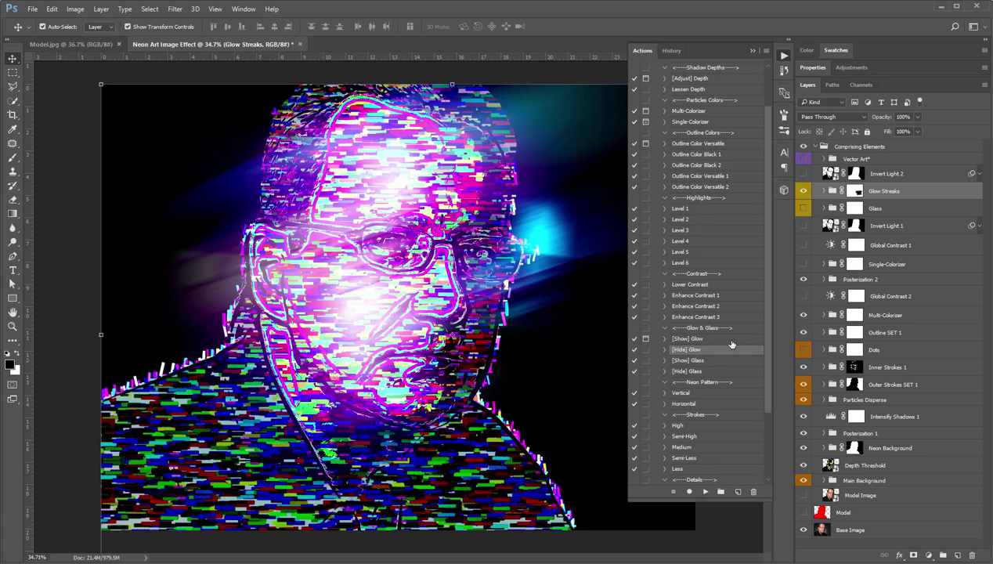
click(704, 360)
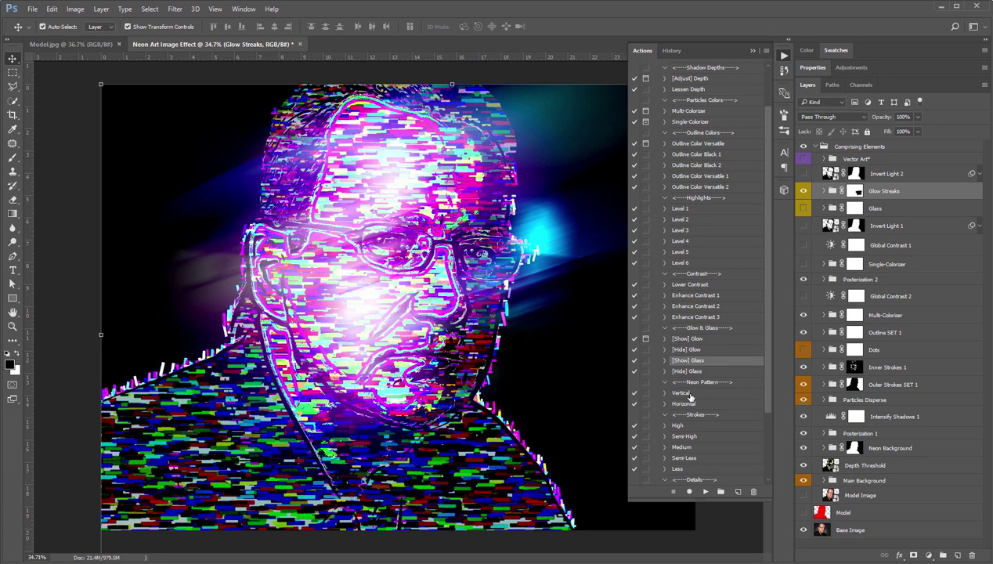
click(705, 493)
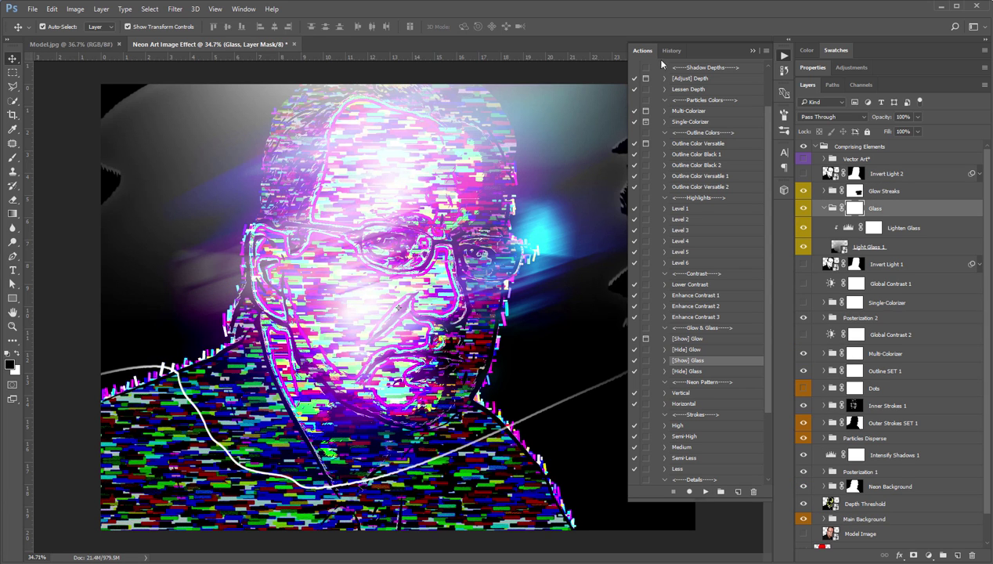
Collapse the Glass group and transform the overlay slightly right and down
click(752, 53)
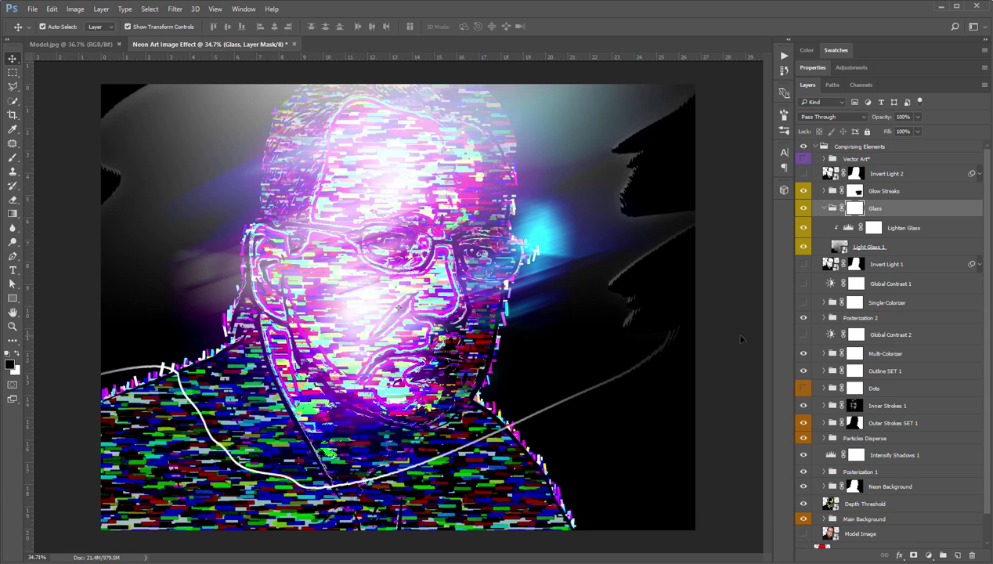
scroll(434, 329, up, 3)
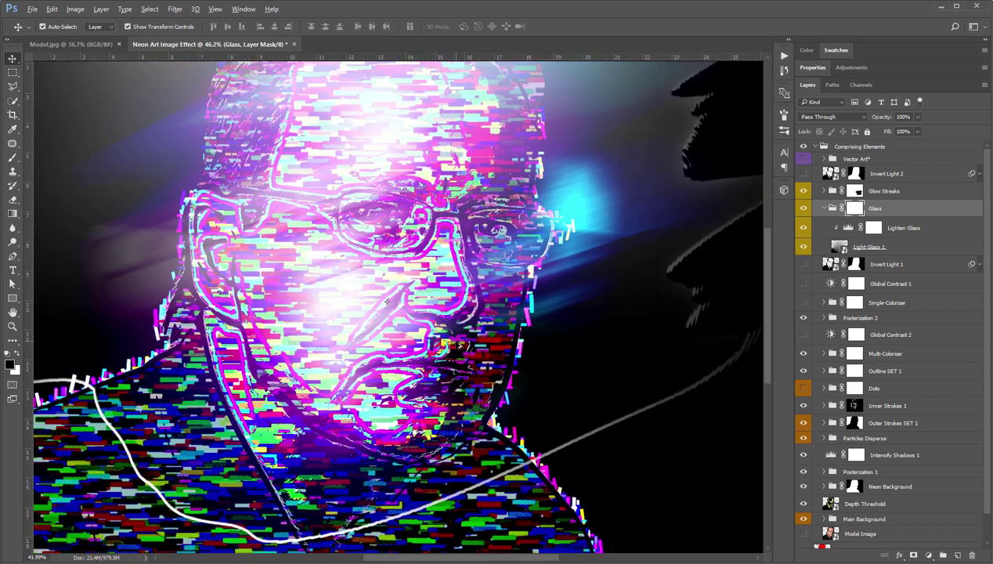
scroll(387, 302, down, 2)
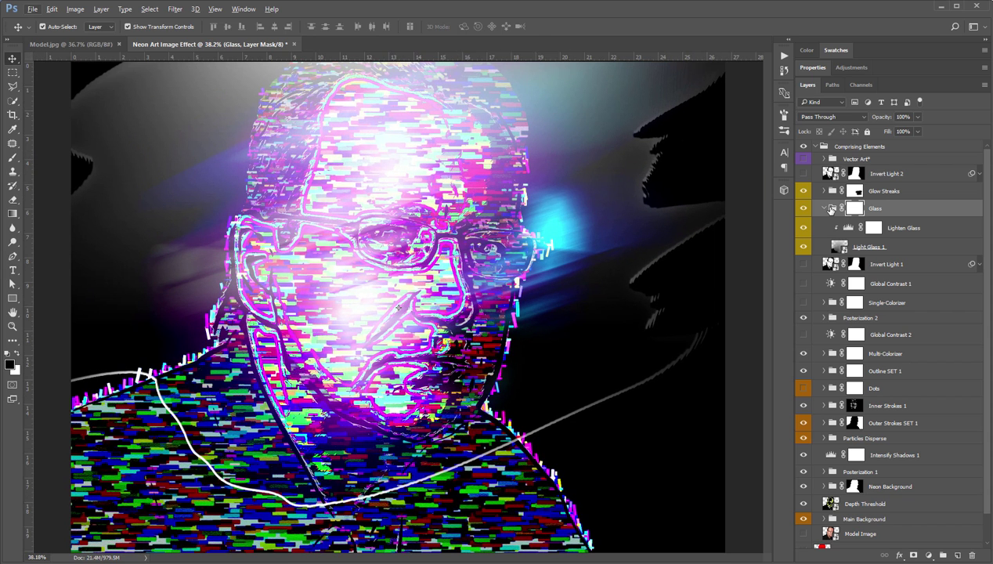
click(825, 208)
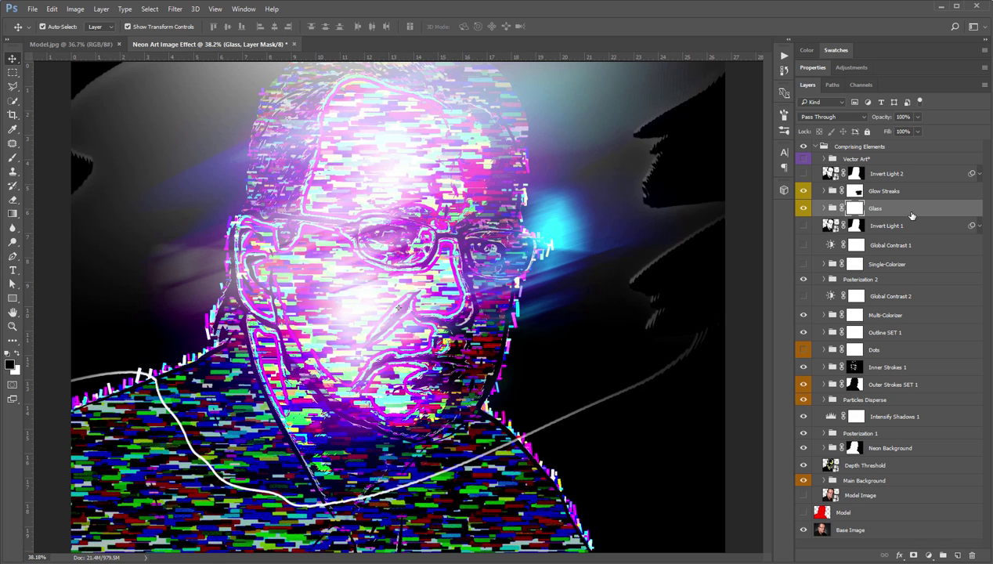
key(ctrl+t)
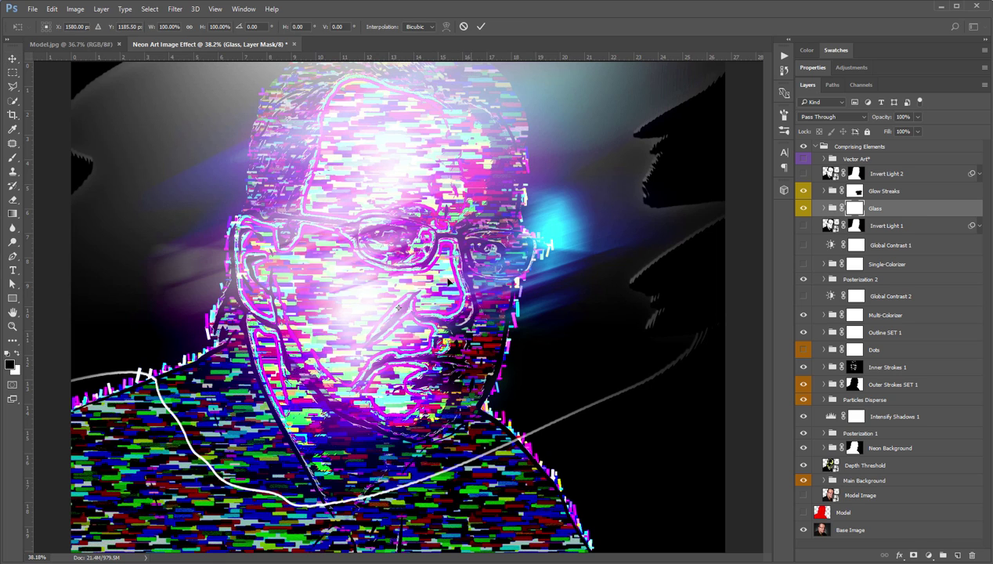
drag(440, 334, 441, 260)
click(481, 27)
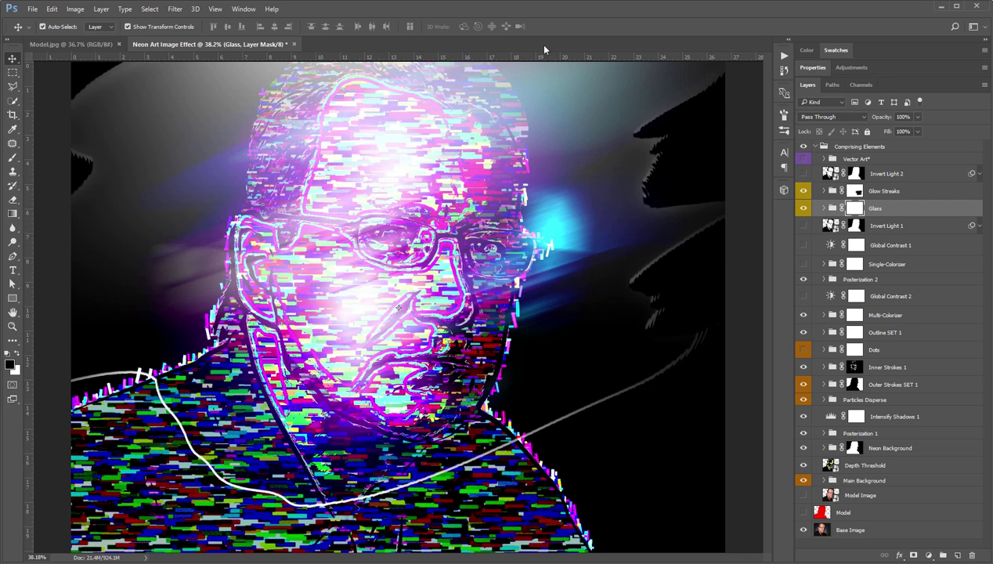
click(785, 56)
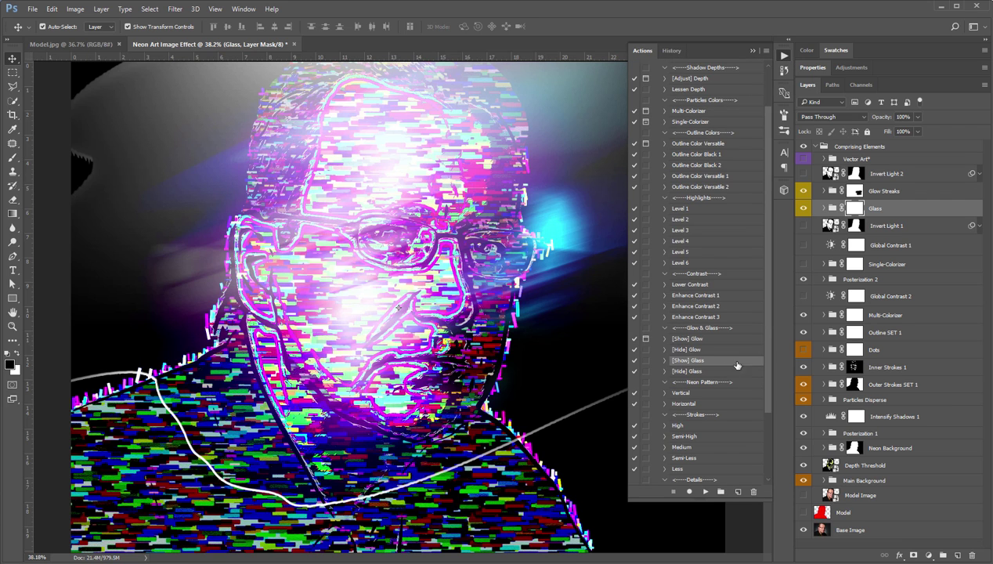
Run the [Hide] Glass action to remove the glass overlay, then zoom in on the portrait
click(688, 372)
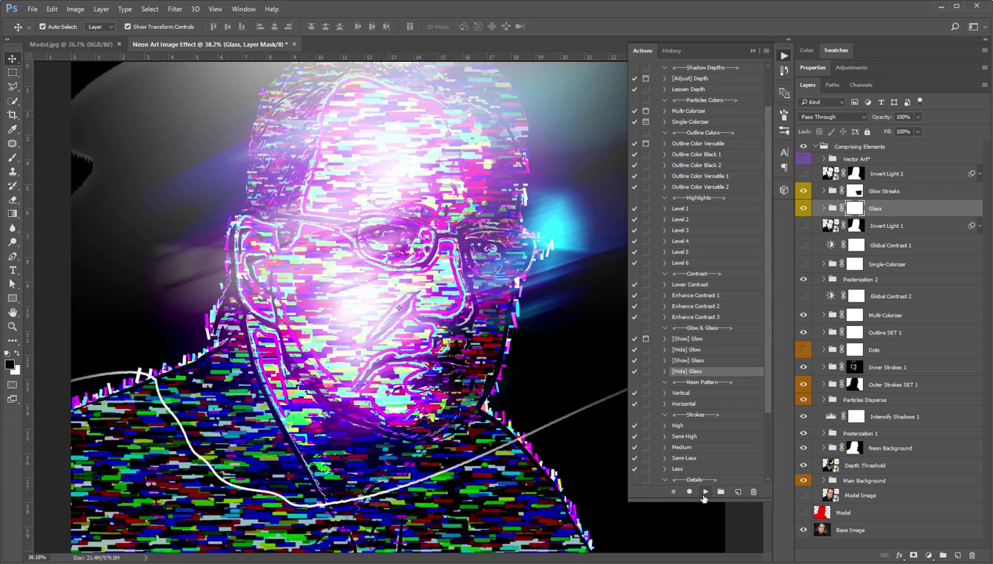
click(706, 491)
scroll(533, 439, down, 1)
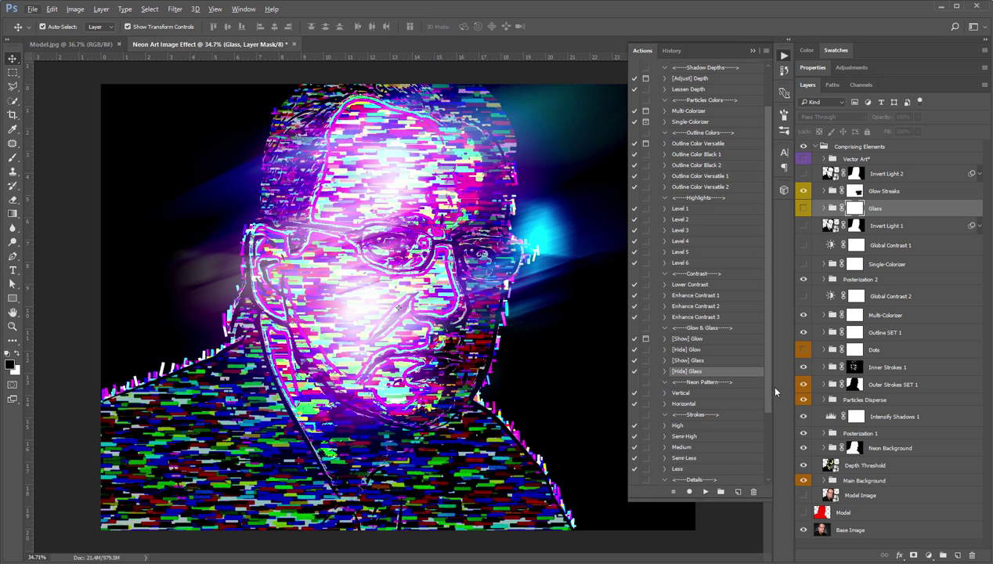
scroll(764, 388, down, 1)
key(ctrl+plus)
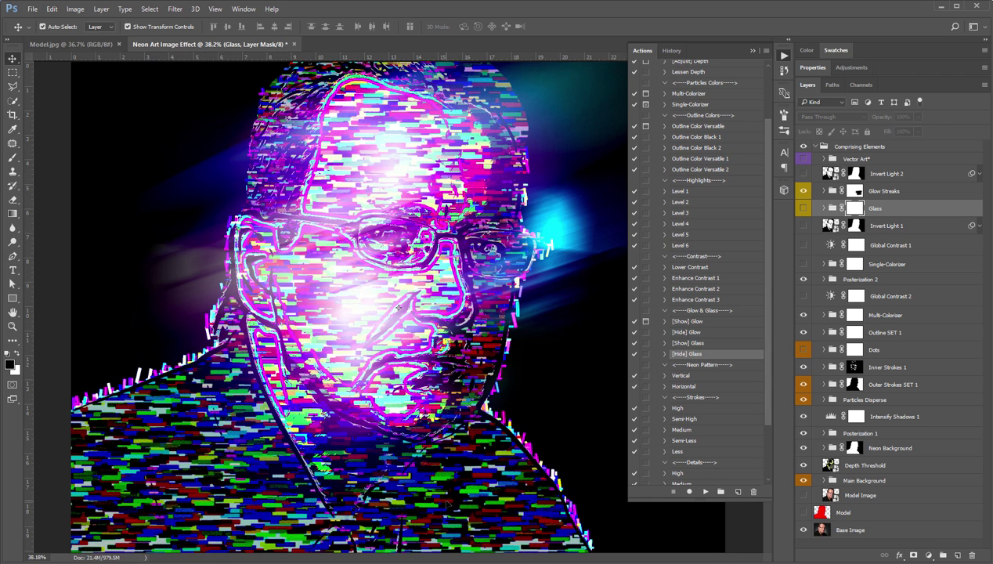
key(ctrl+minus)
key(ctrl+plus)
Run the Vertical neon pattern action and look over the streaks
click(687, 377)
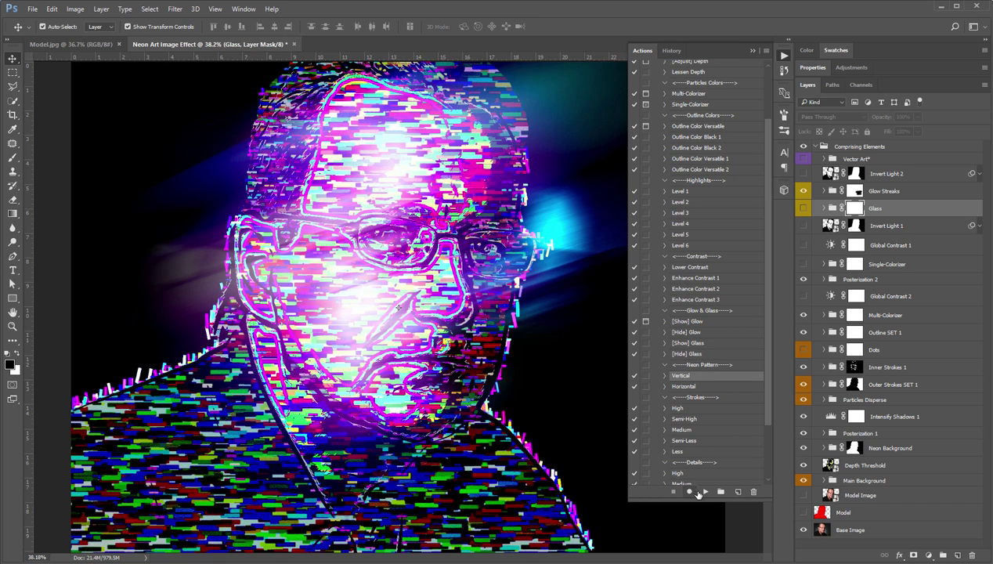
click(705, 491)
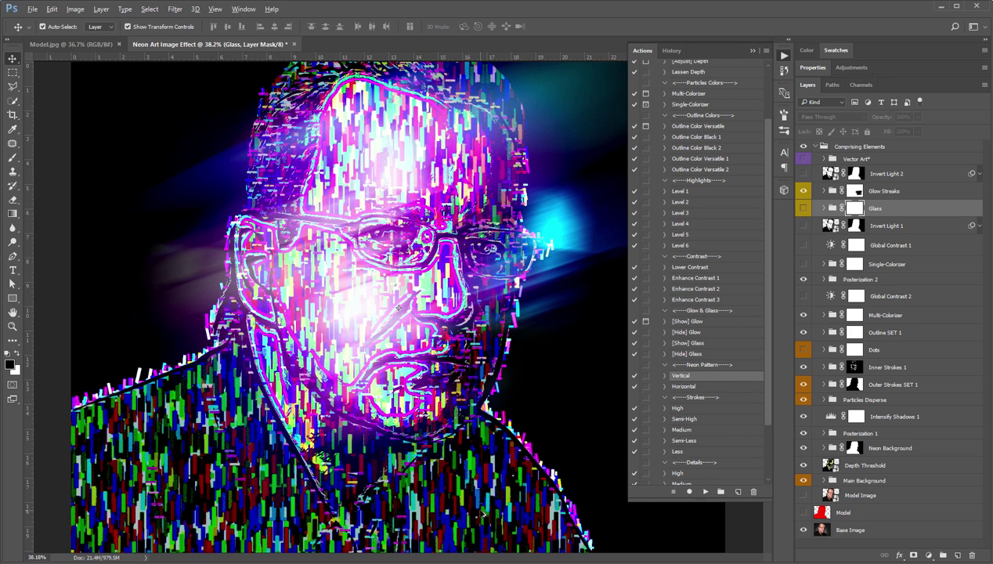
scroll(480, 509, down, 1)
scroll(479, 509, up, 2)
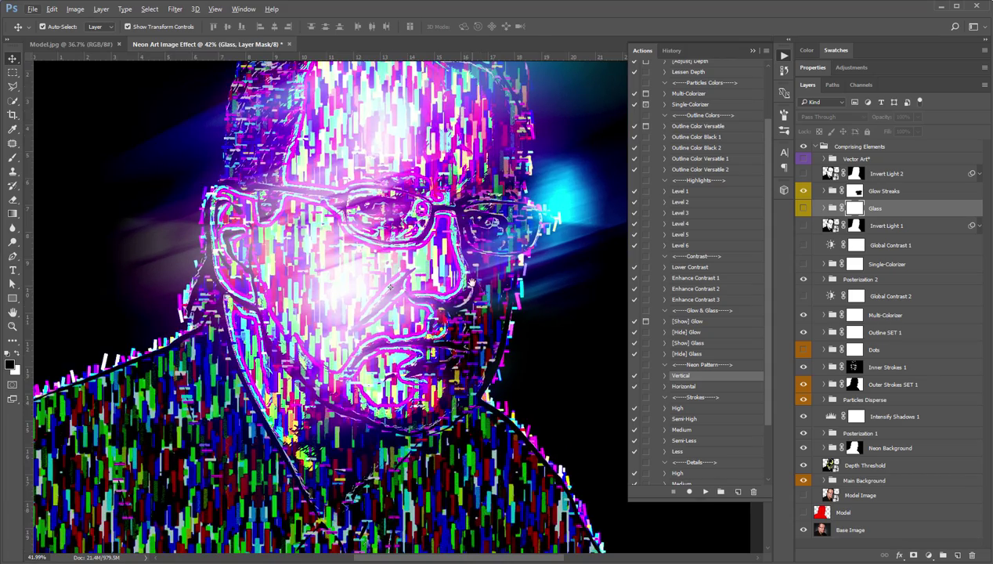
scroll(467, 280, up, 2)
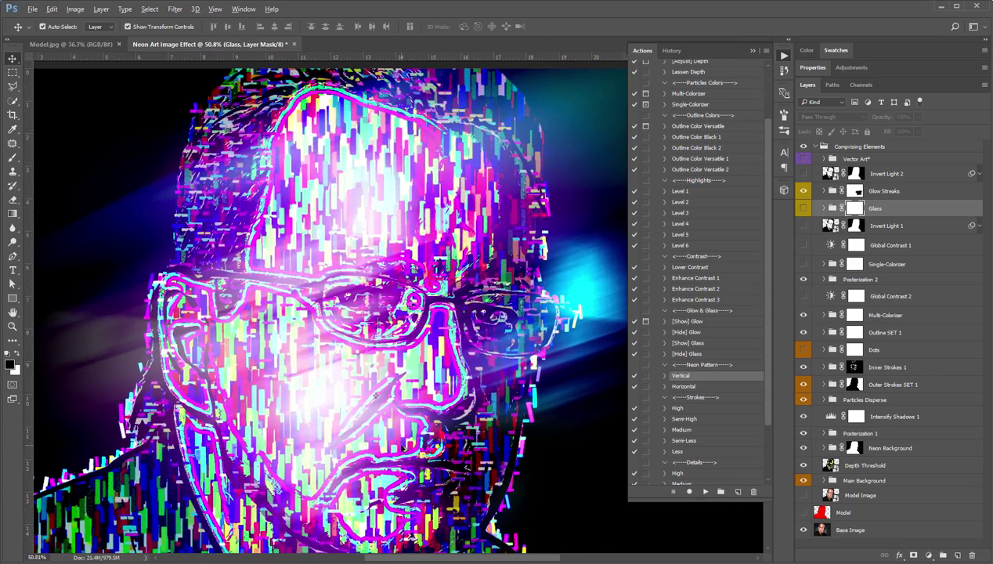
scroll(403, 449, down, 3)
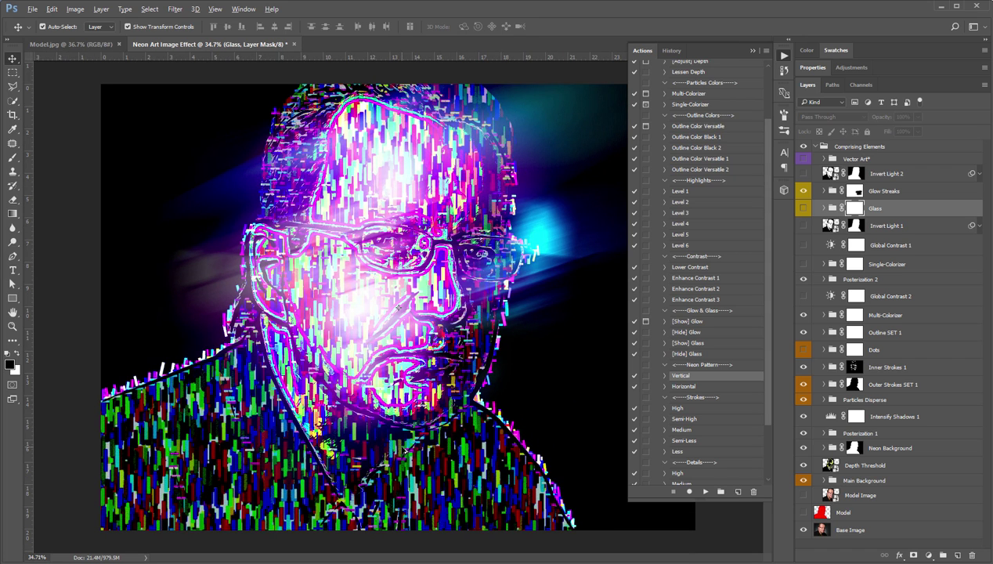
Apply the Horizontal neon pattern, then switch back to the Vertical pattern
click(693, 386)
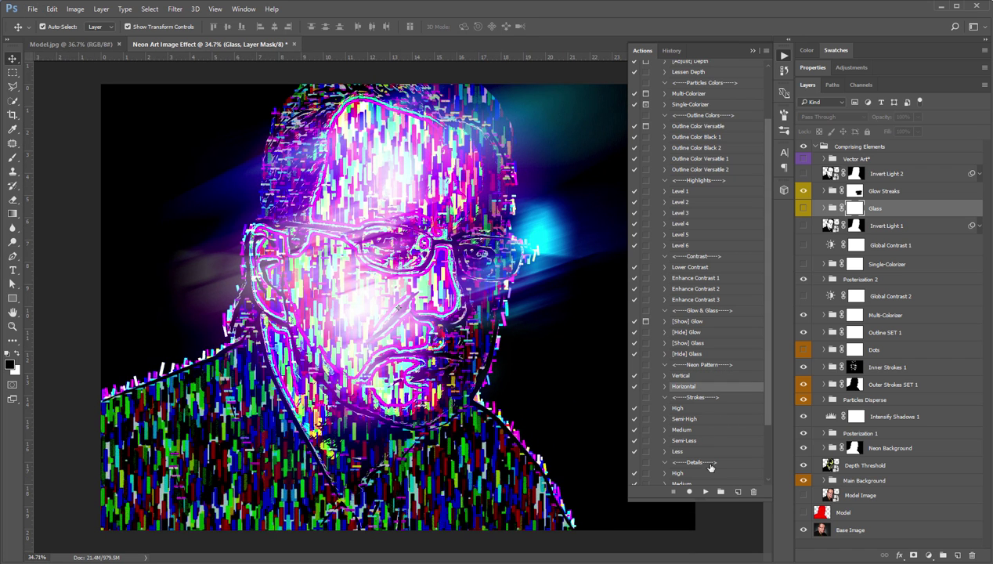
click(706, 492)
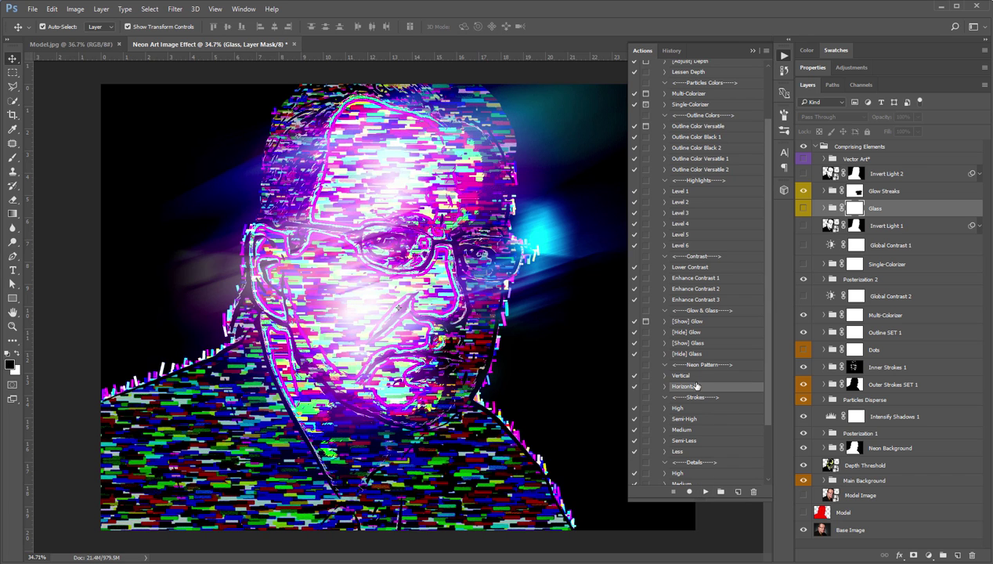
click(688, 376)
click(705, 492)
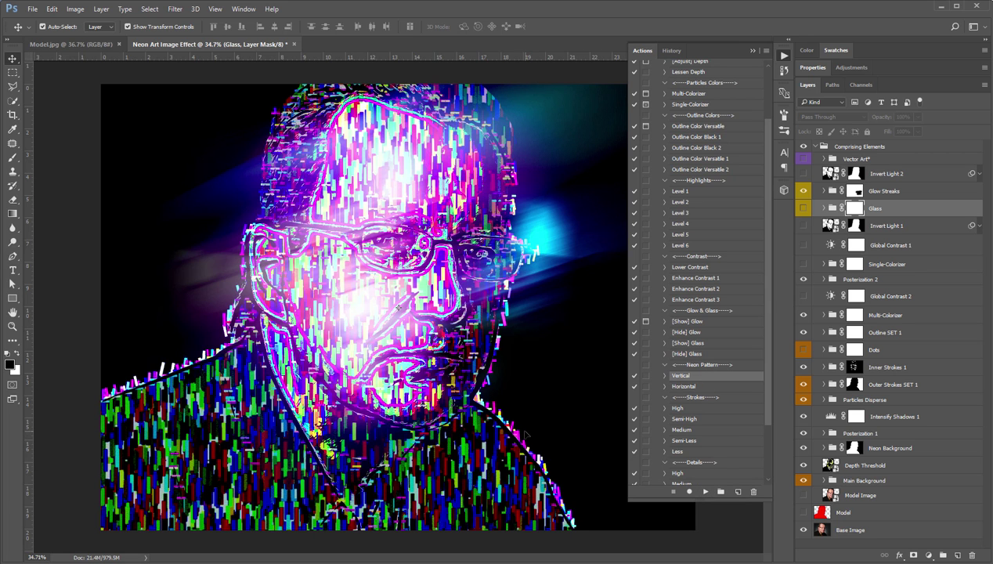
scroll(721, 435, down, 5)
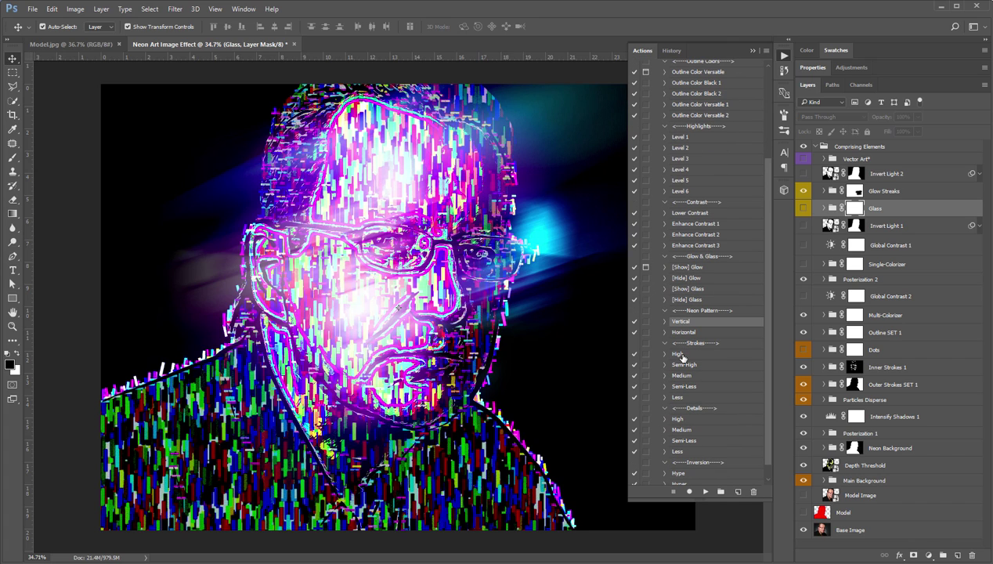
Apply the High stroke density preset and pan up to check the face
click(680, 354)
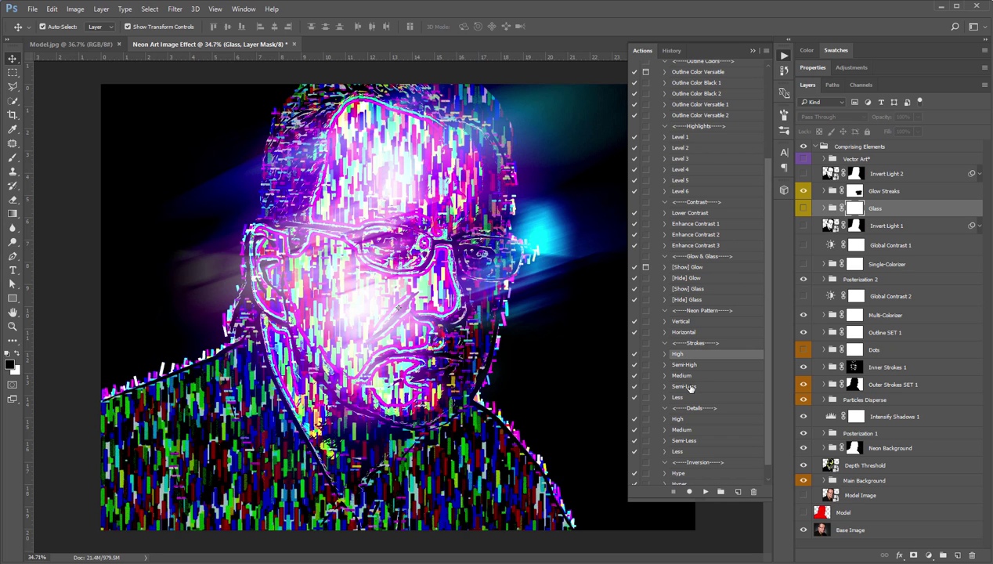
click(690, 387)
click(681, 355)
click(706, 493)
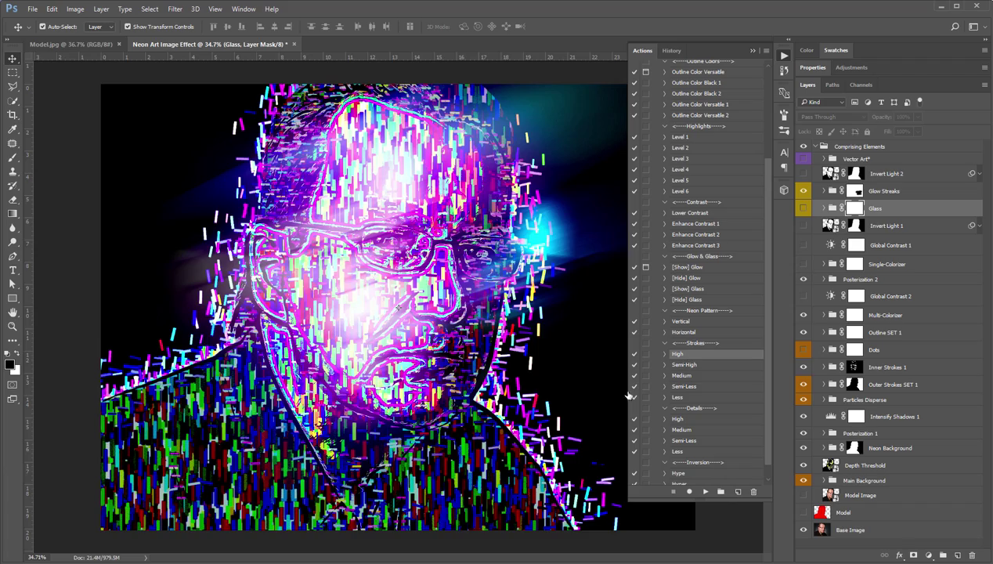
scroll(397, 307, up, 4)
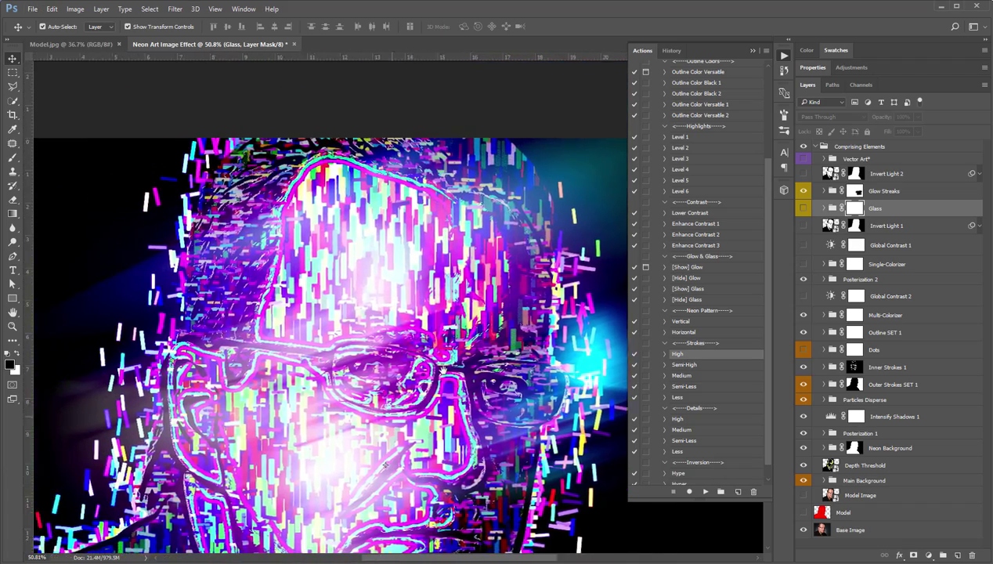
drag(384, 466, 357, 224)
scroll(358, 224, down, 3)
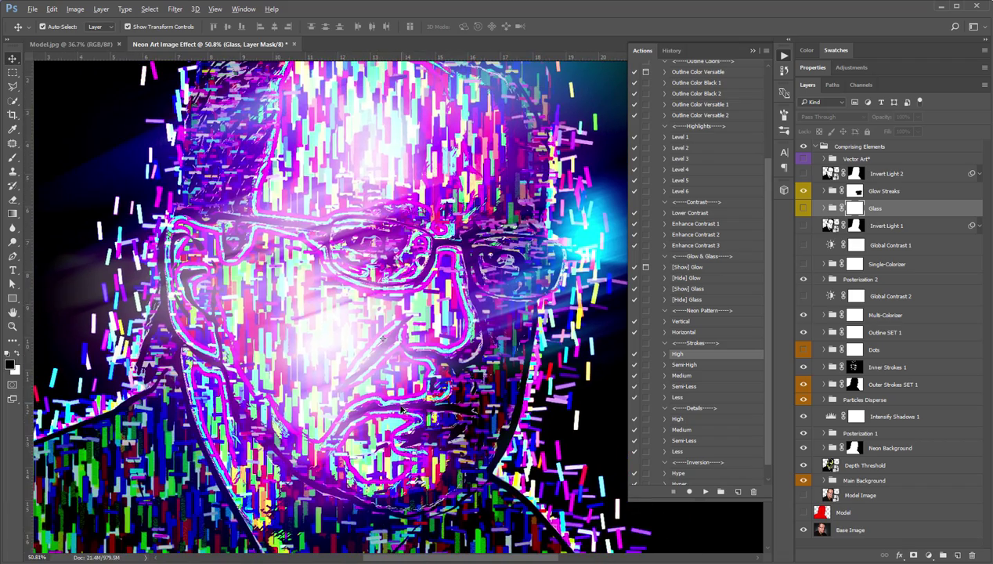
scroll(401, 408, up, 2)
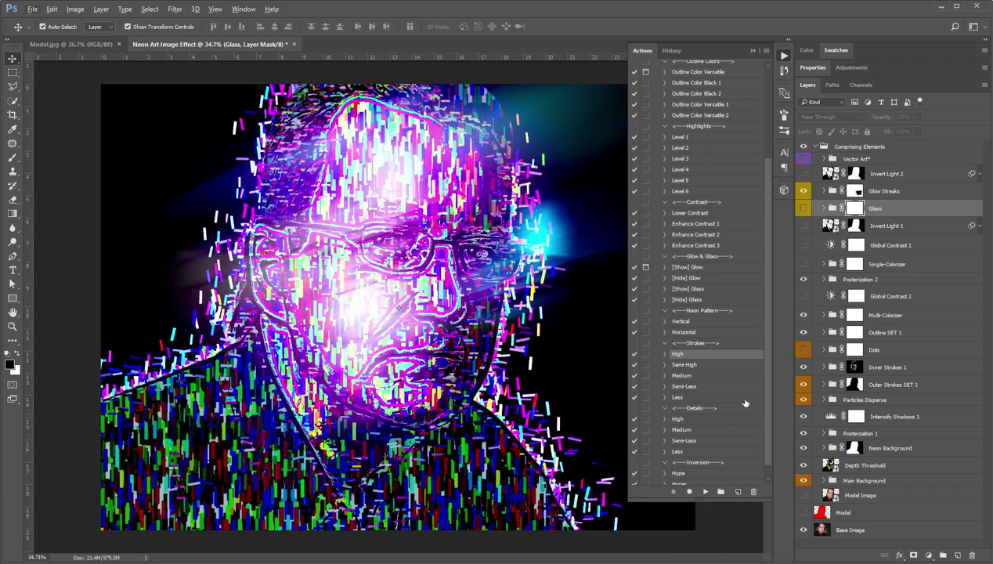
Run the Medium stroke density preset, then the Semi-Less preset
click(702, 365)
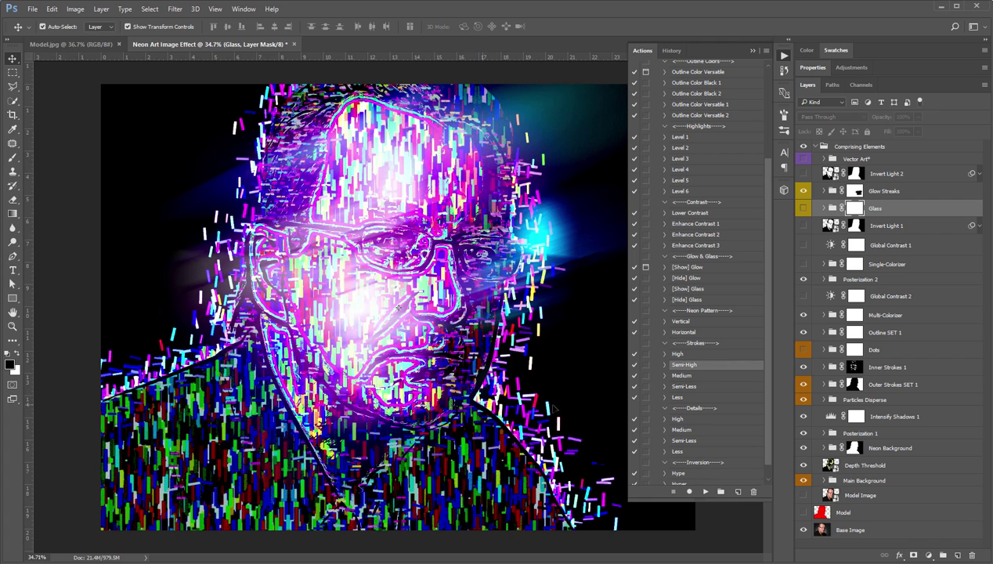
click(699, 376)
click(705, 492)
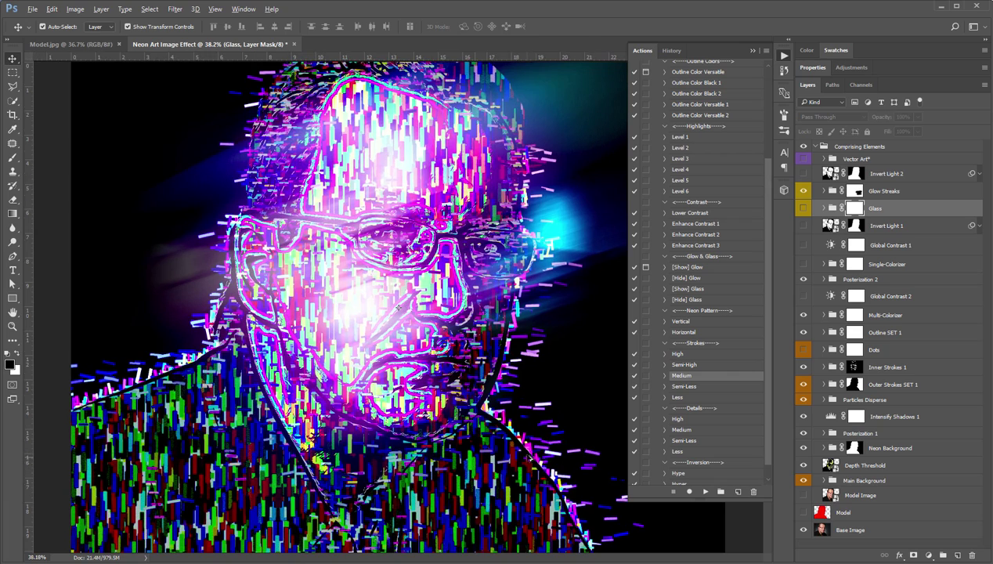
click(684, 386)
scroll(517, 406, up, 2)
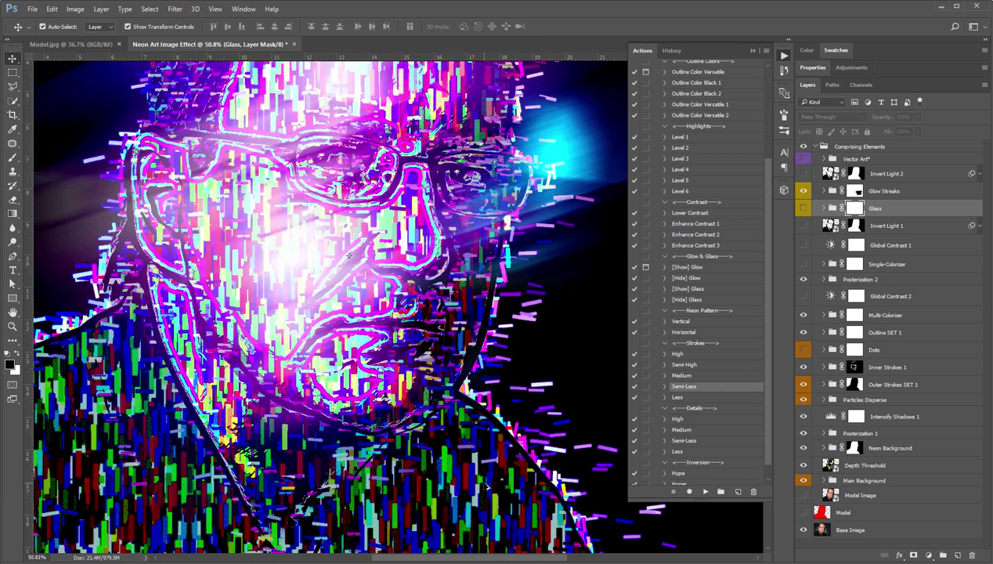
scroll(483, 482, down, 2)
click(705, 492)
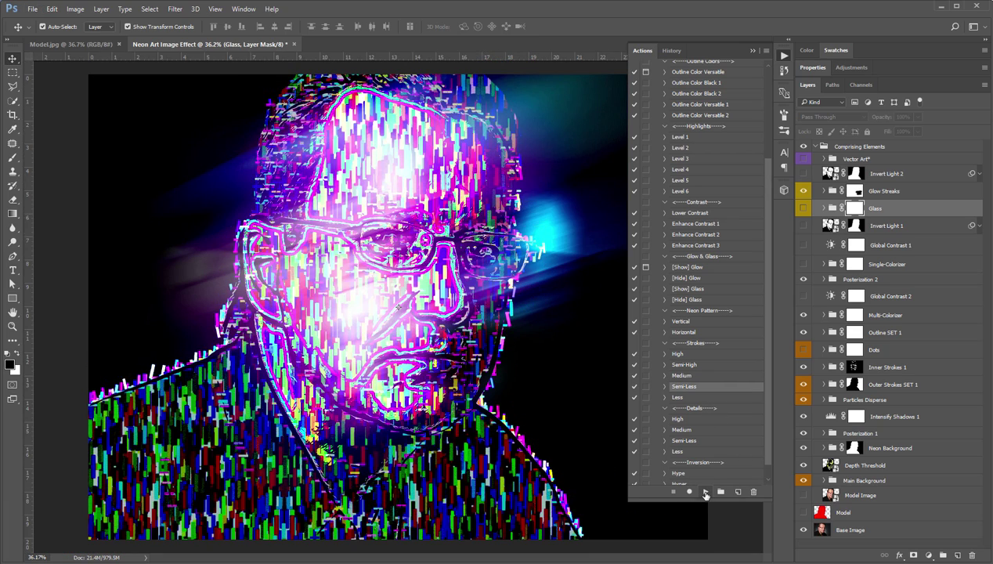
Inspect the shoulders and jacket, then reapply the Semi-Less stroke density
click(680, 397)
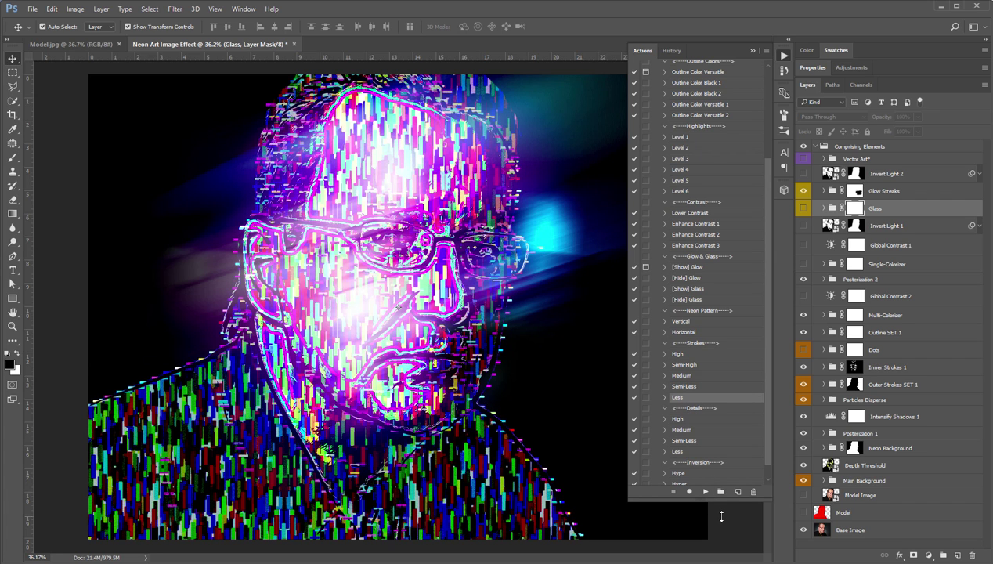
scroll(405, 295, up, 5)
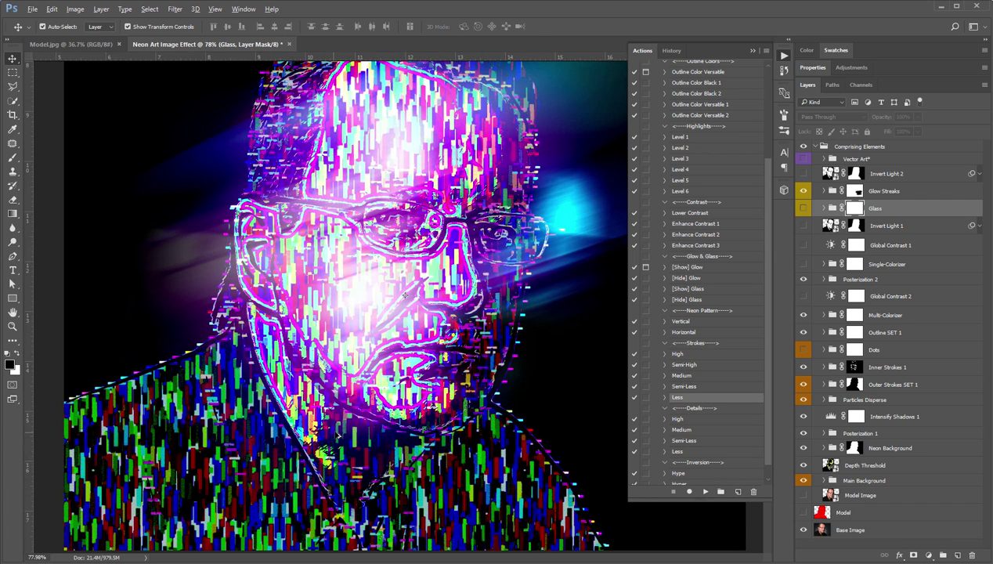
scroll(396, 413, up, 3)
scroll(454, 384, up, 2)
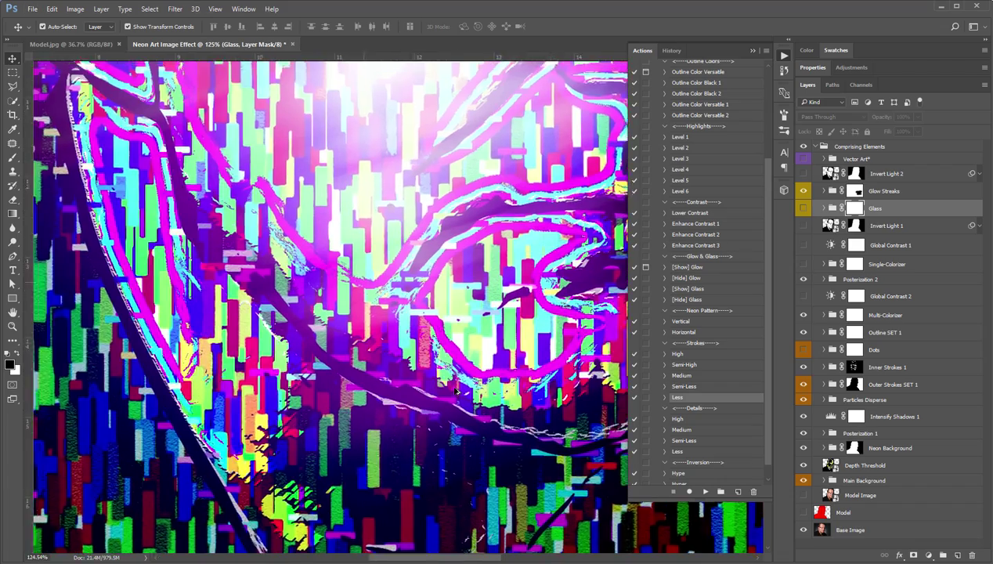
scroll(456, 390, down, 8)
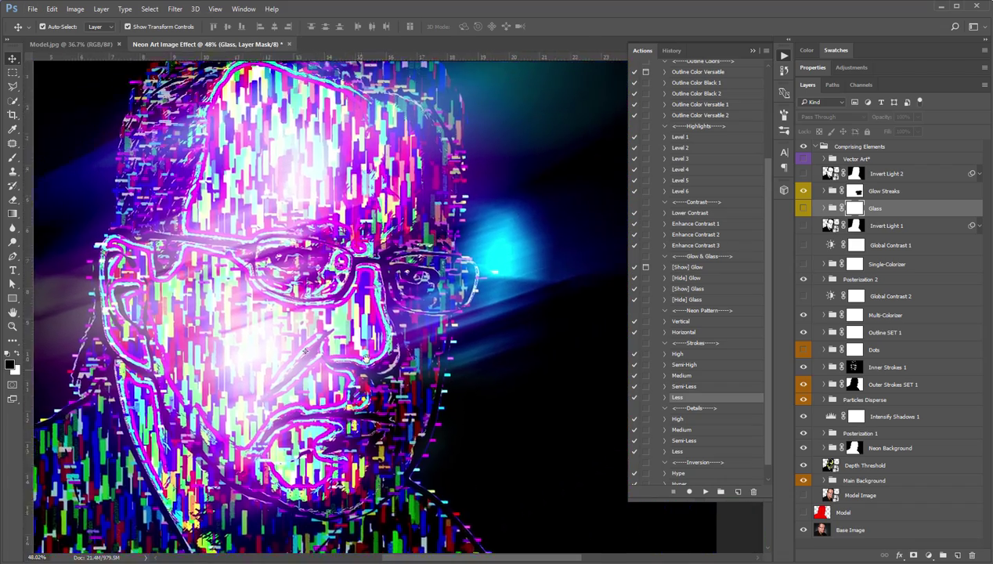
drag(305, 351, 472, 236)
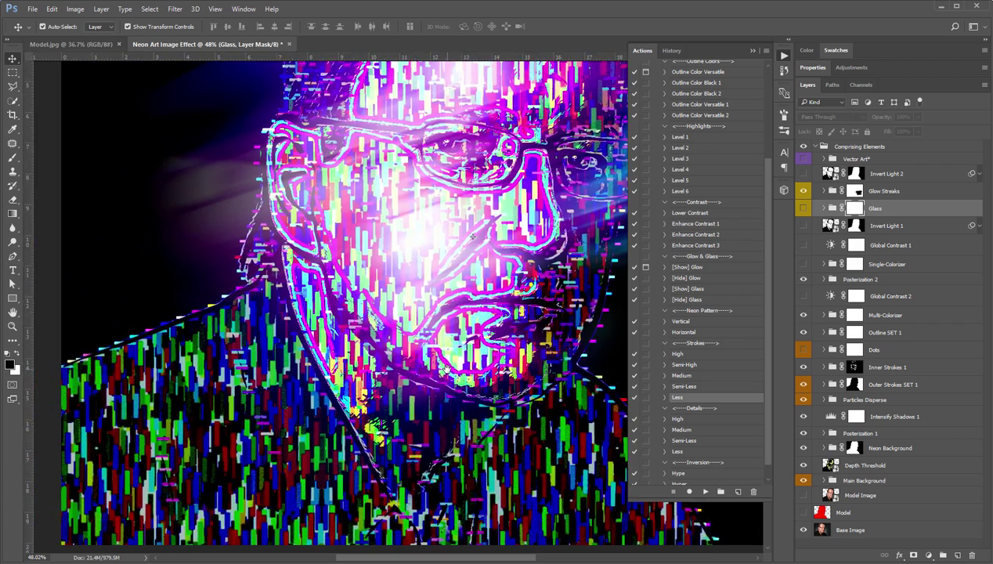
scroll(473, 237, down, 3)
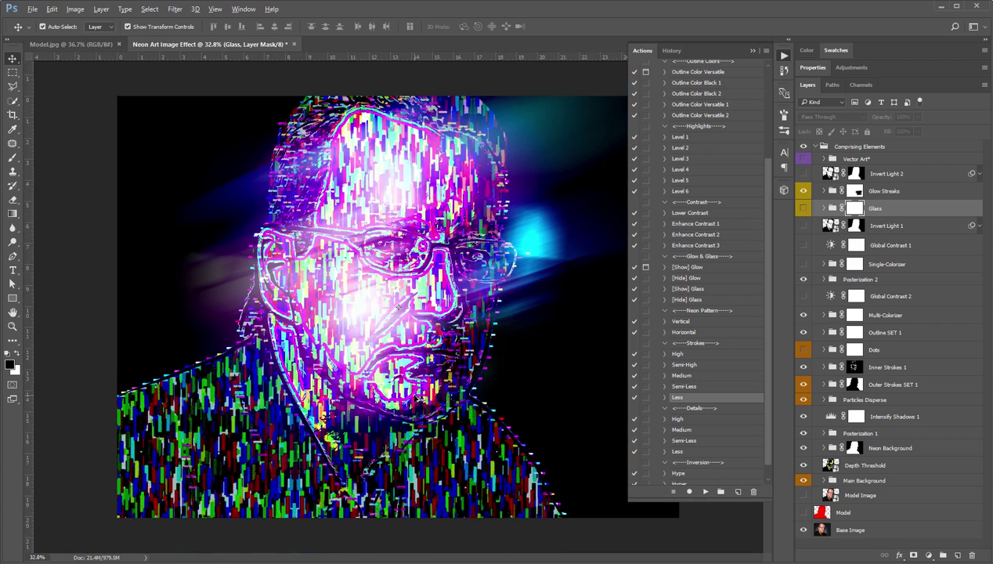
click(686, 387)
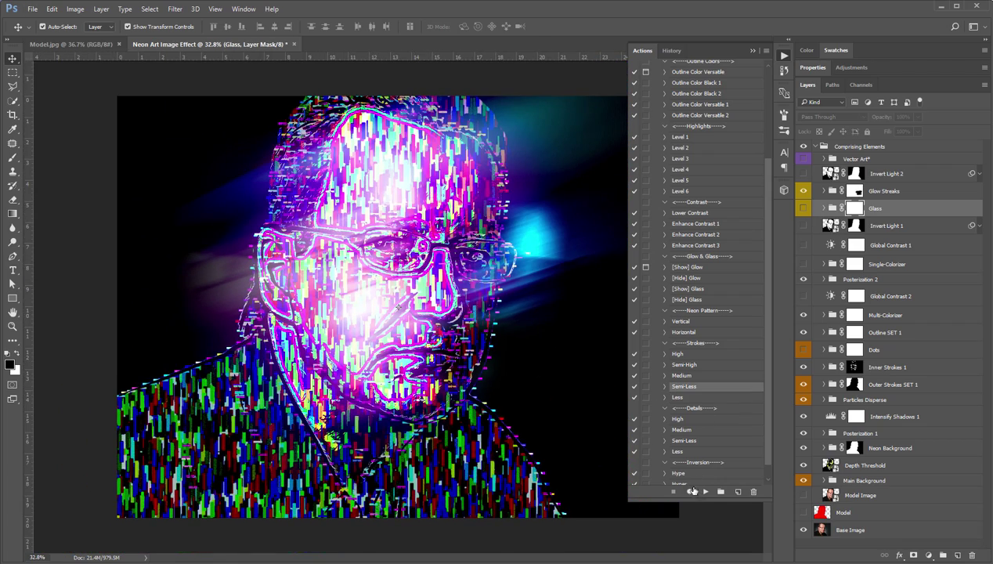
click(702, 492)
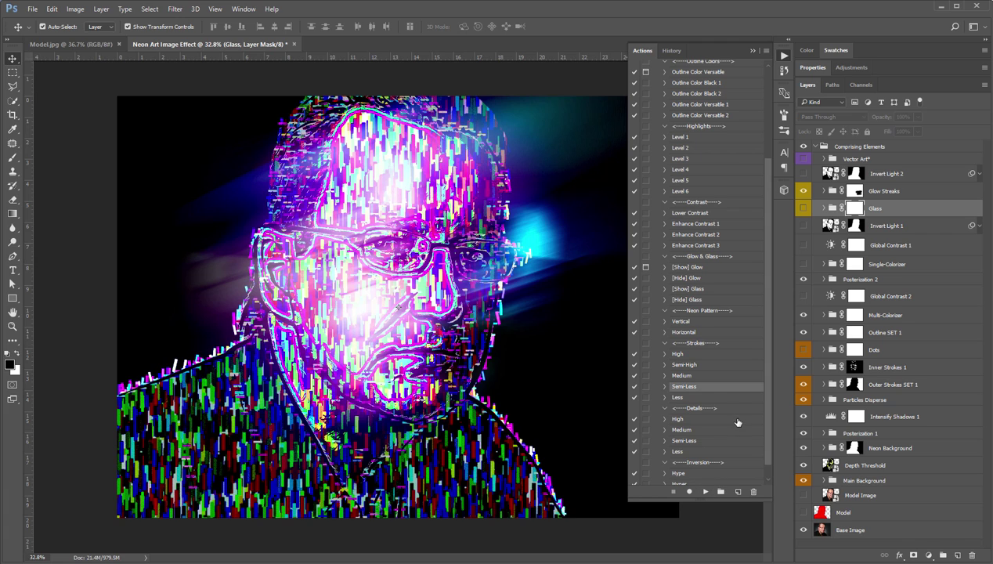
scroll(737, 423, down, 1)
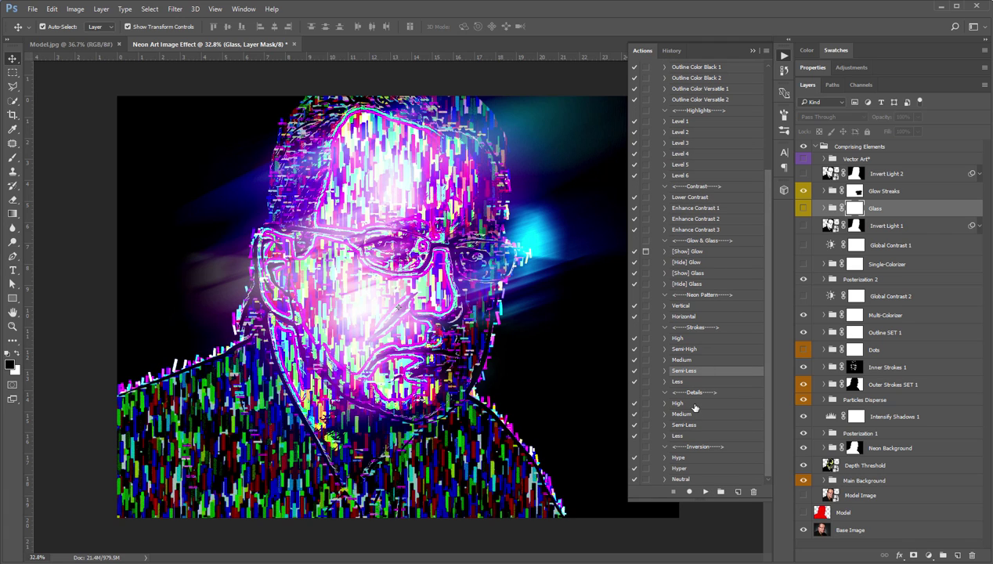
Apply the Medium detail level preset to the portrait
click(695, 405)
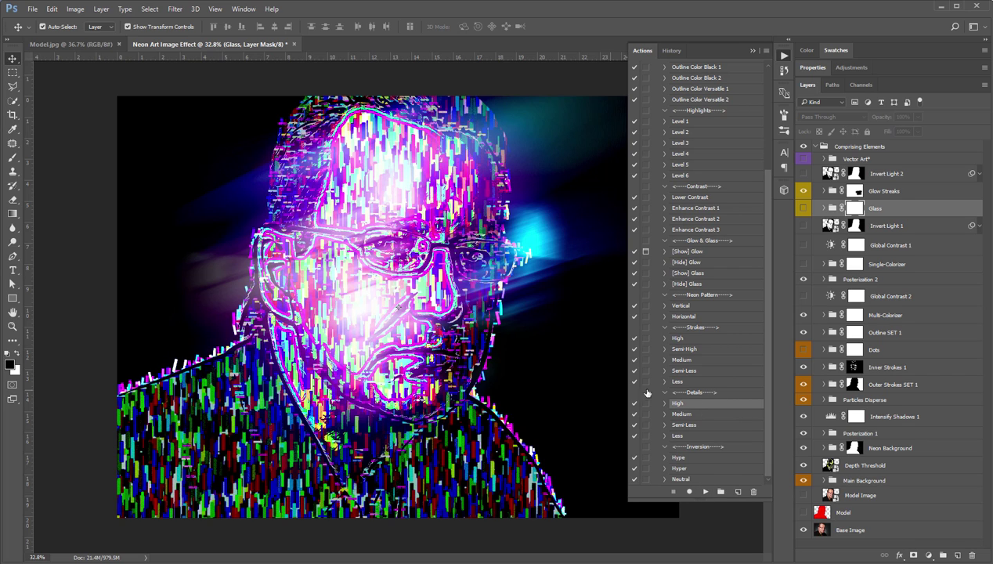
click(695, 415)
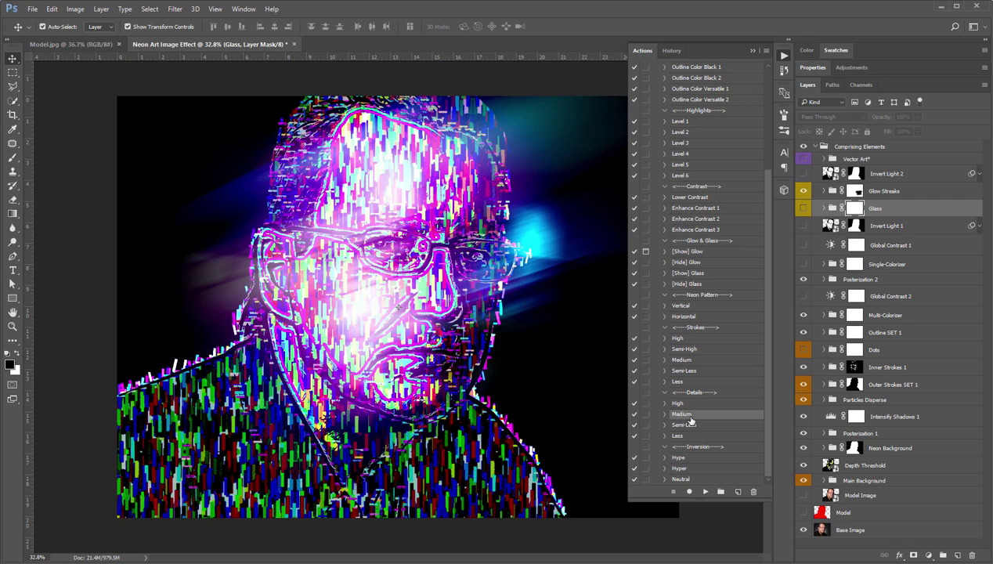
click(705, 491)
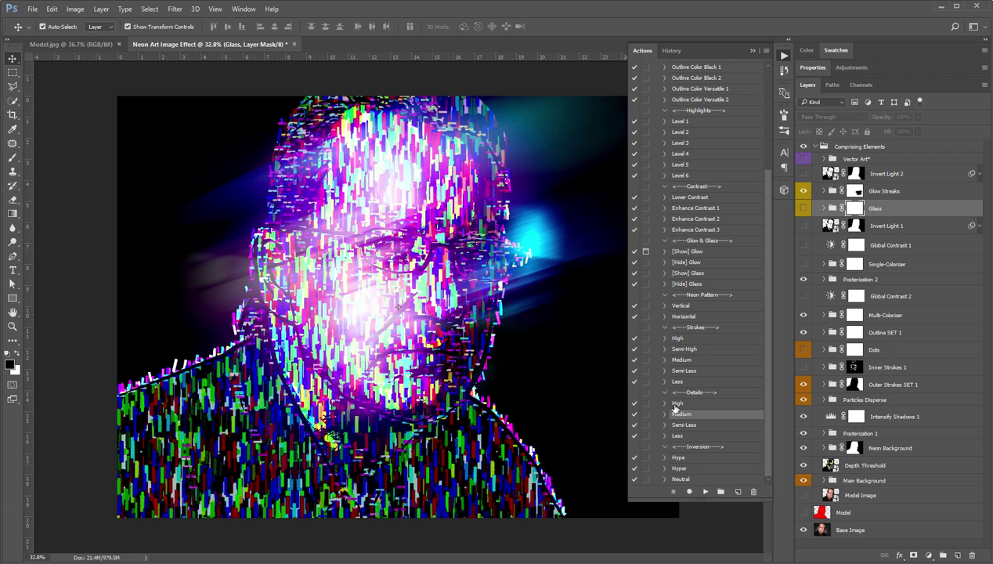
scroll(389, 324, up, 3)
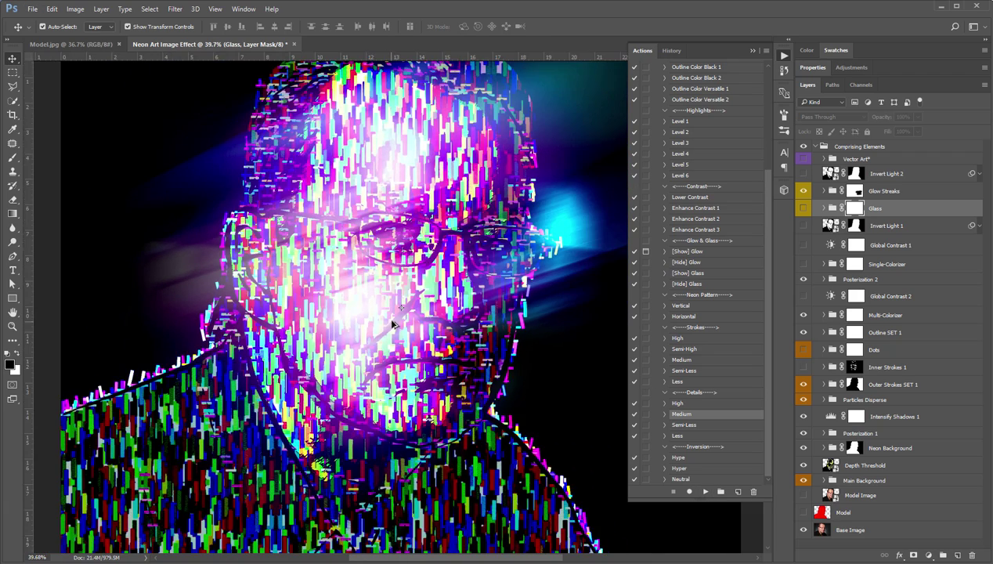
Apply High detail for comparison, then reapply the Medium detail level
click(678, 402)
scroll(399, 350, up, 2)
drag(414, 271, 386, 342)
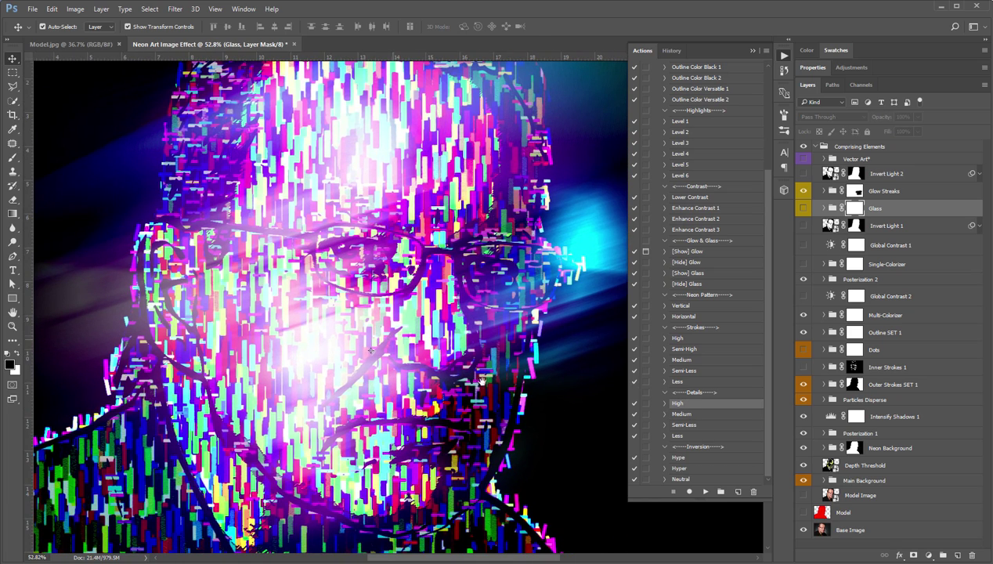
click(705, 492)
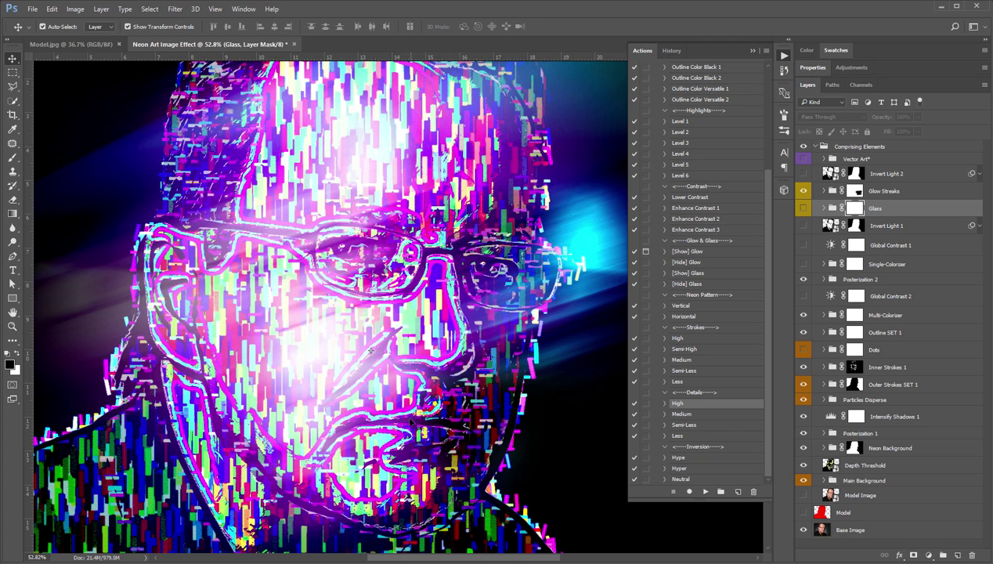
click(684, 414)
click(706, 493)
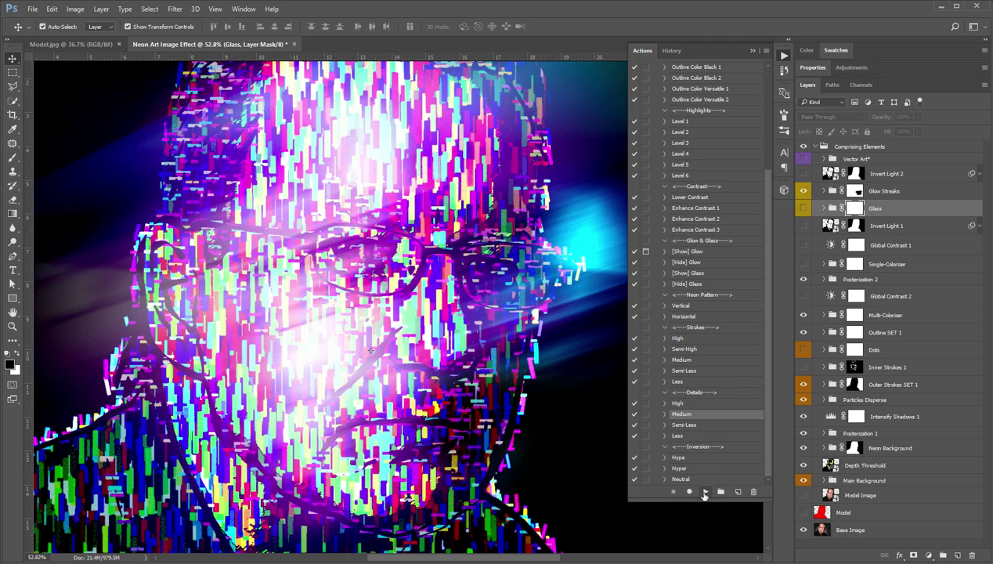
Run the Semi-Less detail action and inspect the result
click(690, 425)
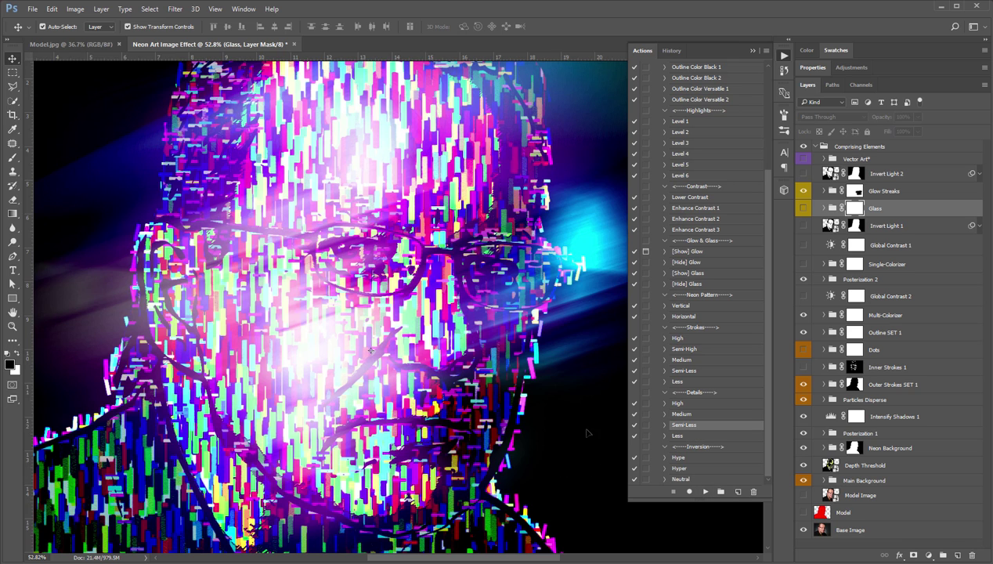
scroll(453, 445, down, 3)
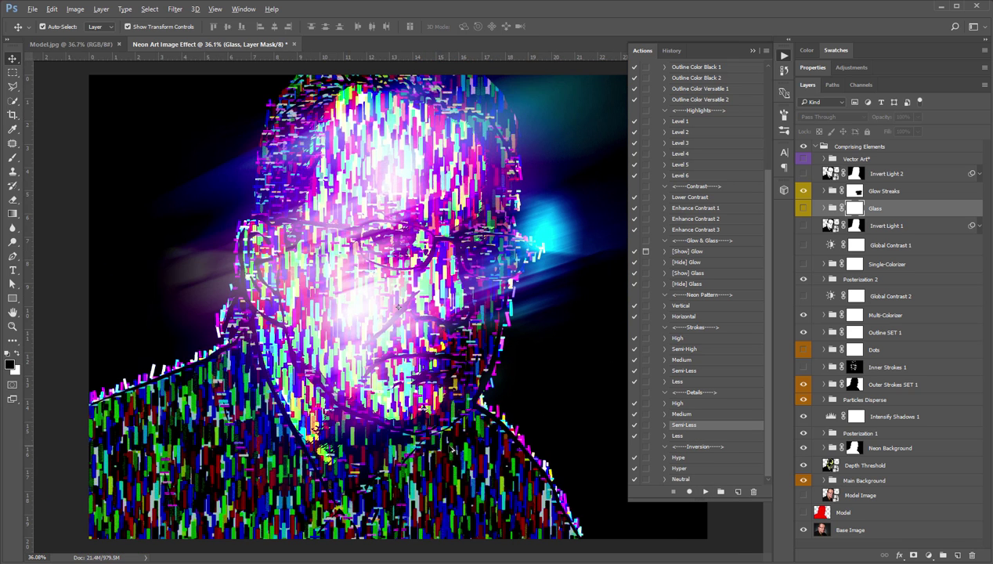
click(705, 492)
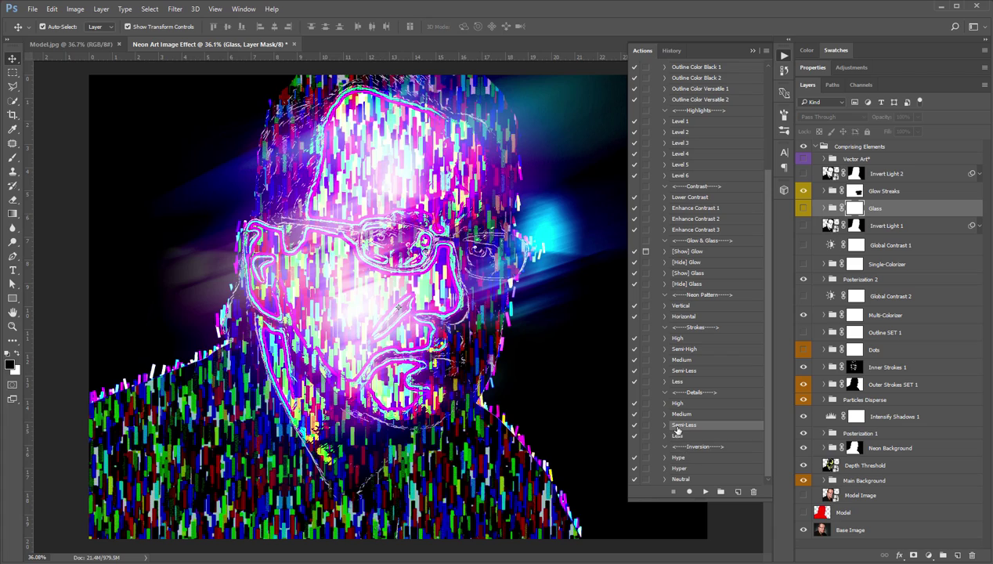
scroll(399, 308, up, 2)
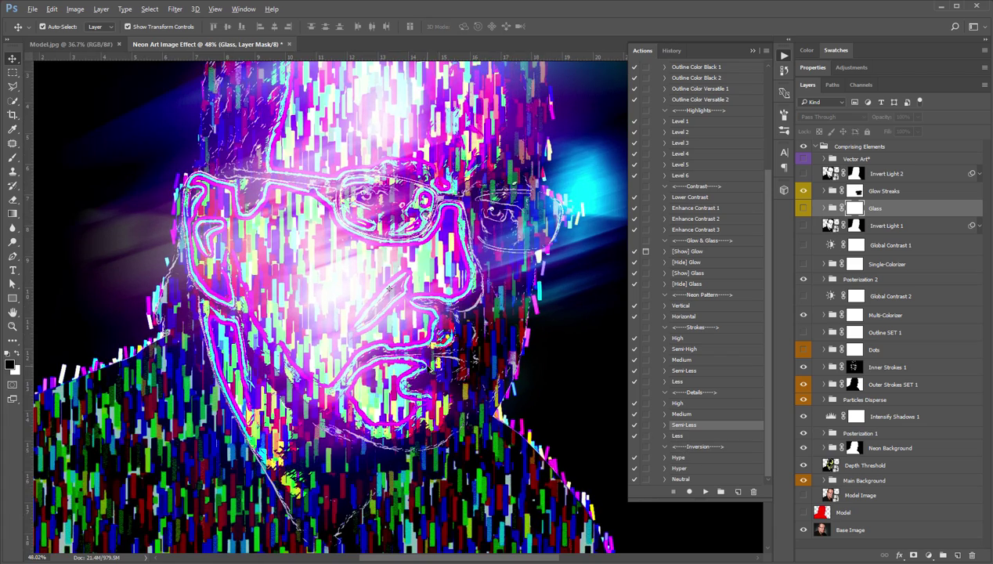
scroll(389, 289, up, 1)
scroll(390, 289, down, 3)
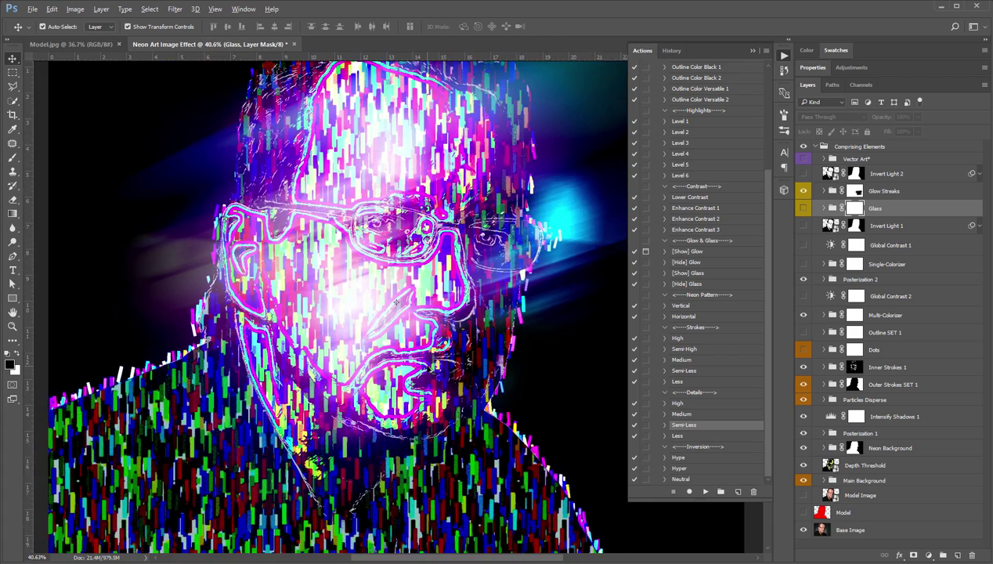
scroll(436, 369, up, 2)
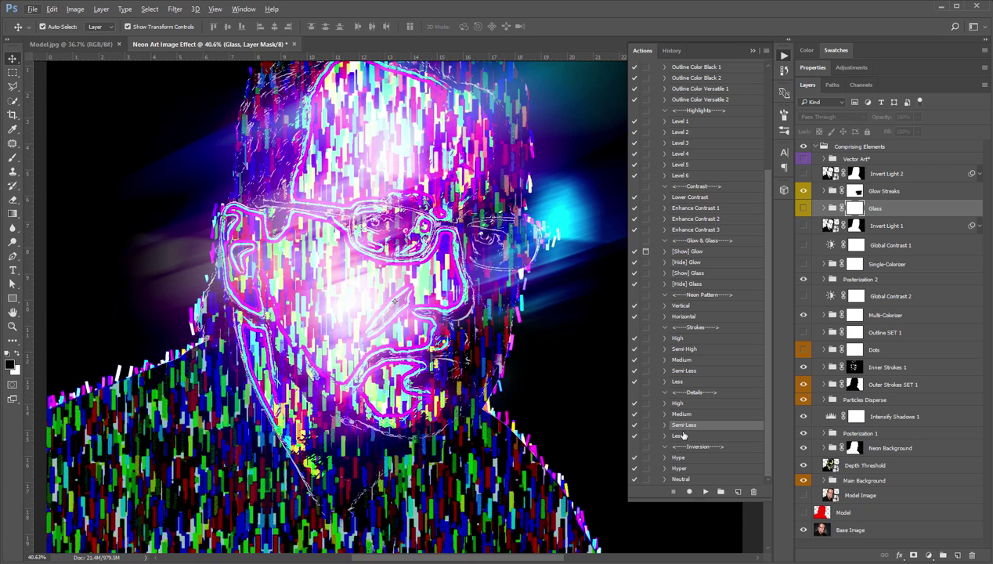
Consider the Less variant, check the face, then apply the High detail level
click(678, 436)
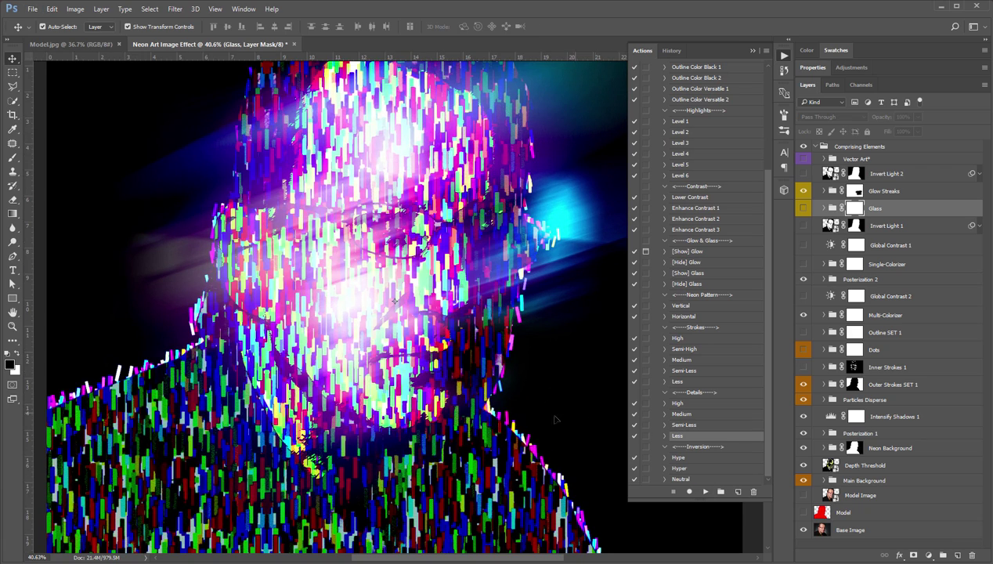
scroll(426, 298, up, 3)
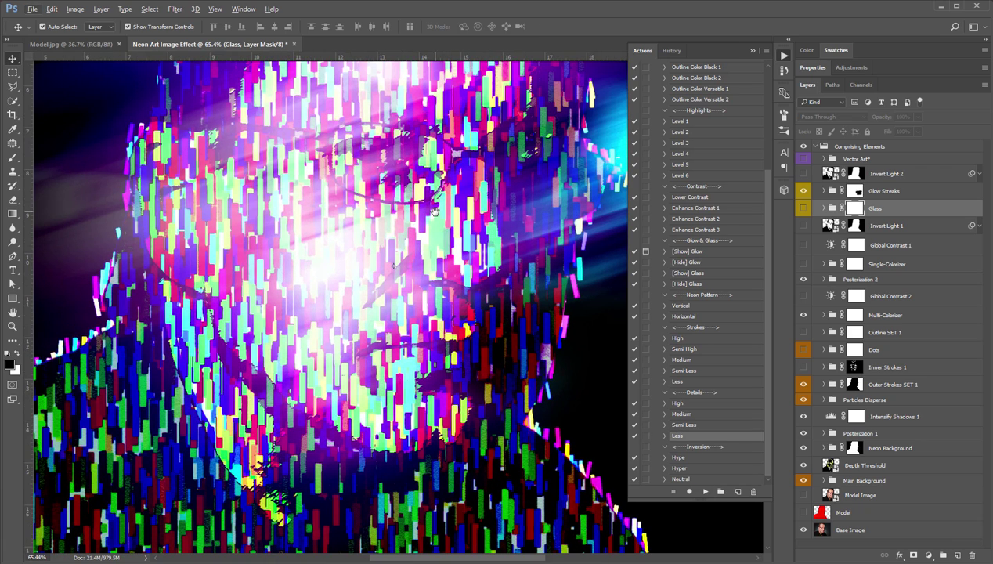
drag(425, 297, 407, 371)
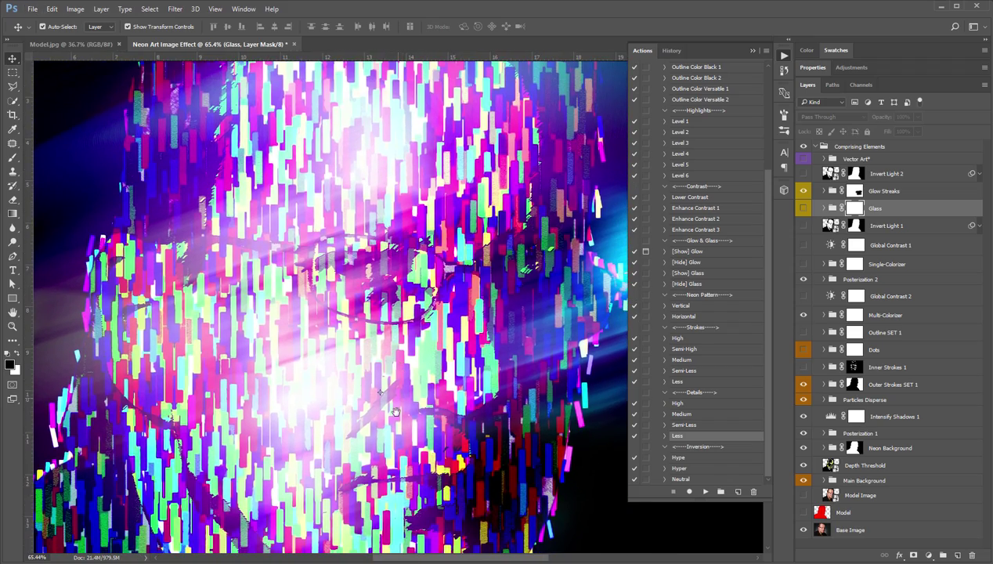
scroll(395, 392, down, 5)
scroll(421, 384, up, 4)
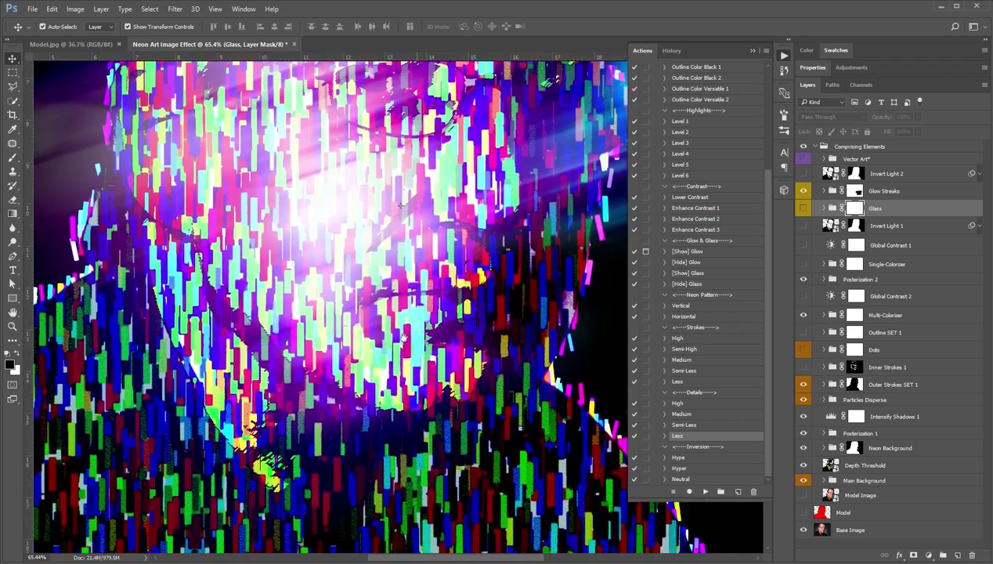
scroll(375, 323, down, 5)
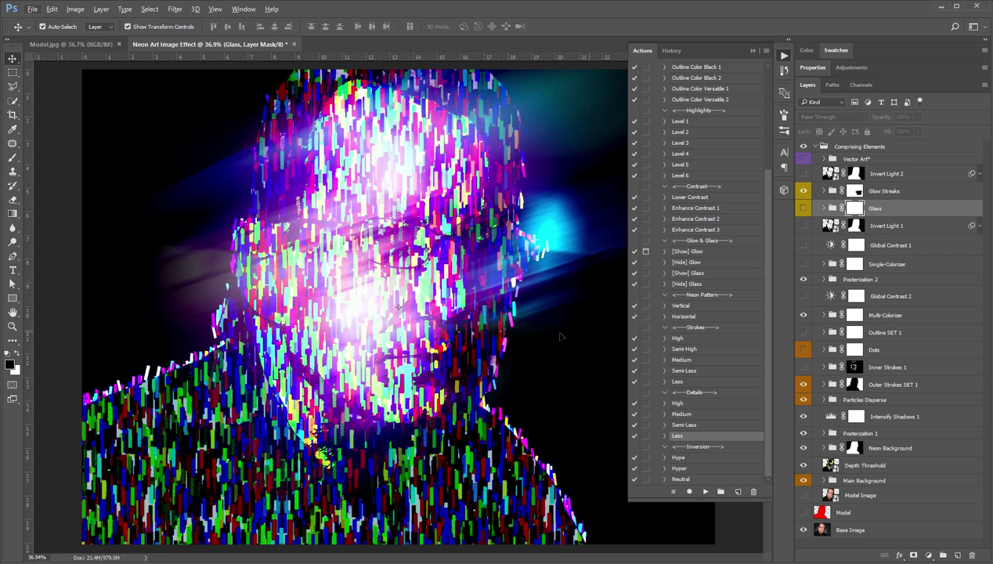
click(686, 404)
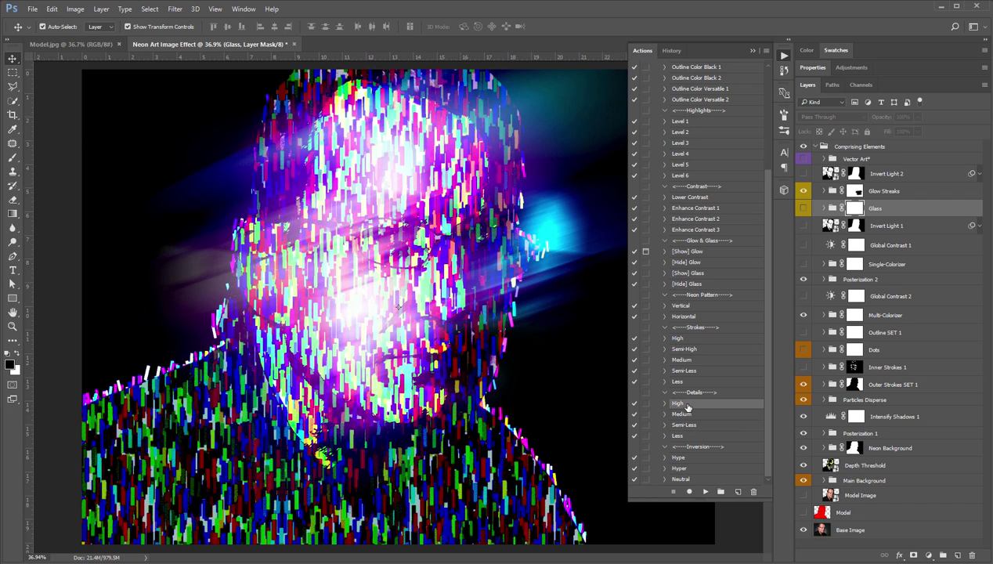
click(705, 494)
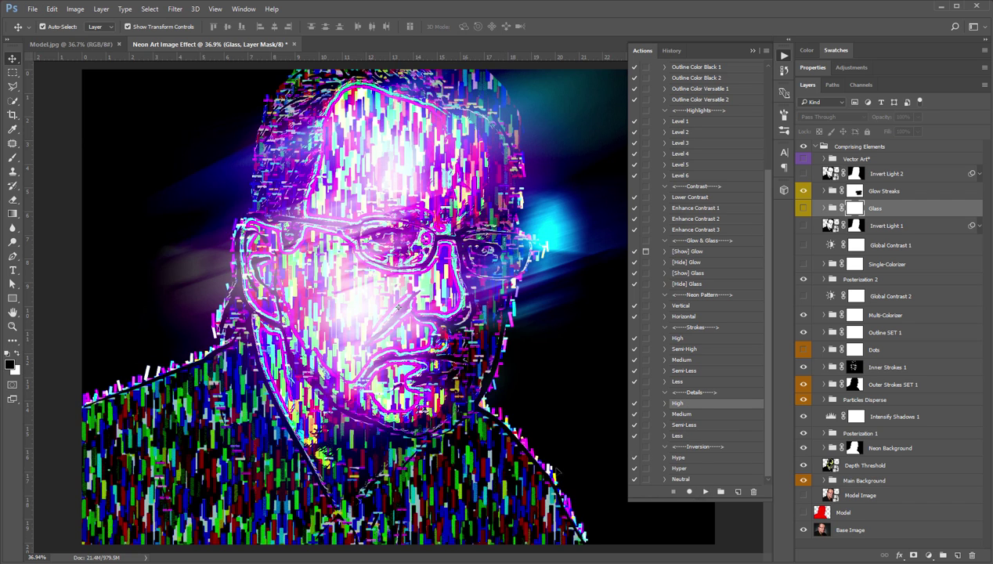
Select the Hype action under Inversion in the Actions panel
click(691, 458)
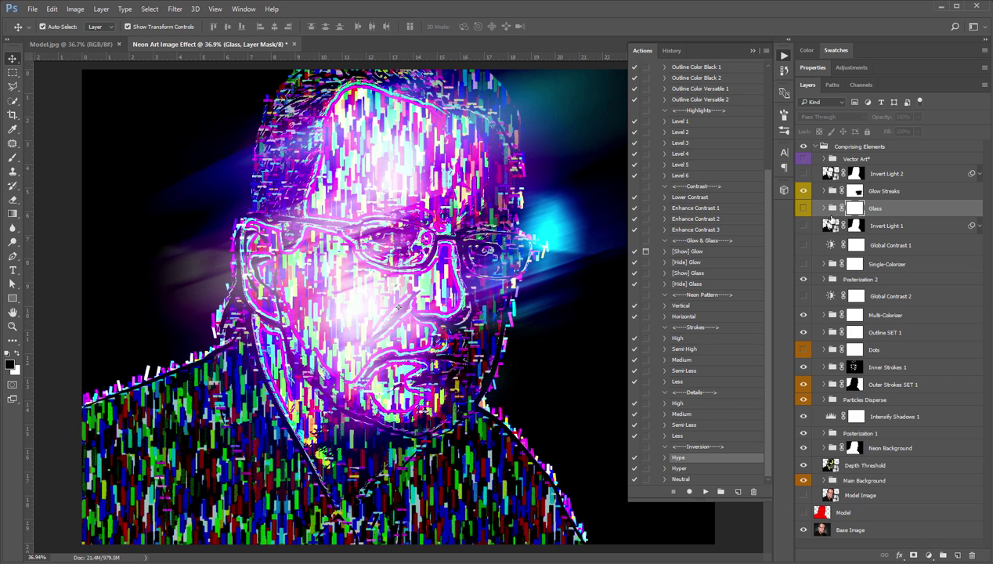
click(882, 198)
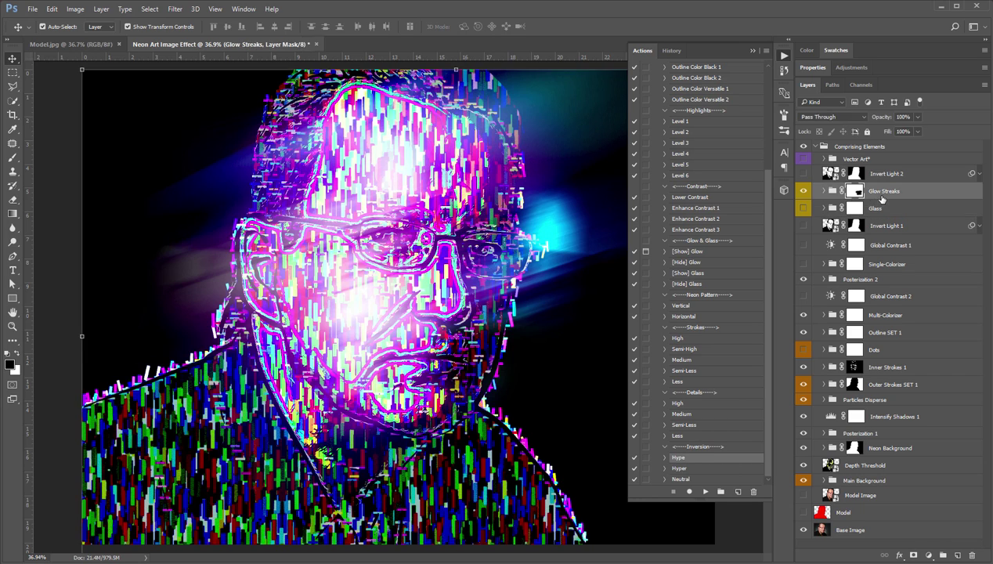
click(804, 193)
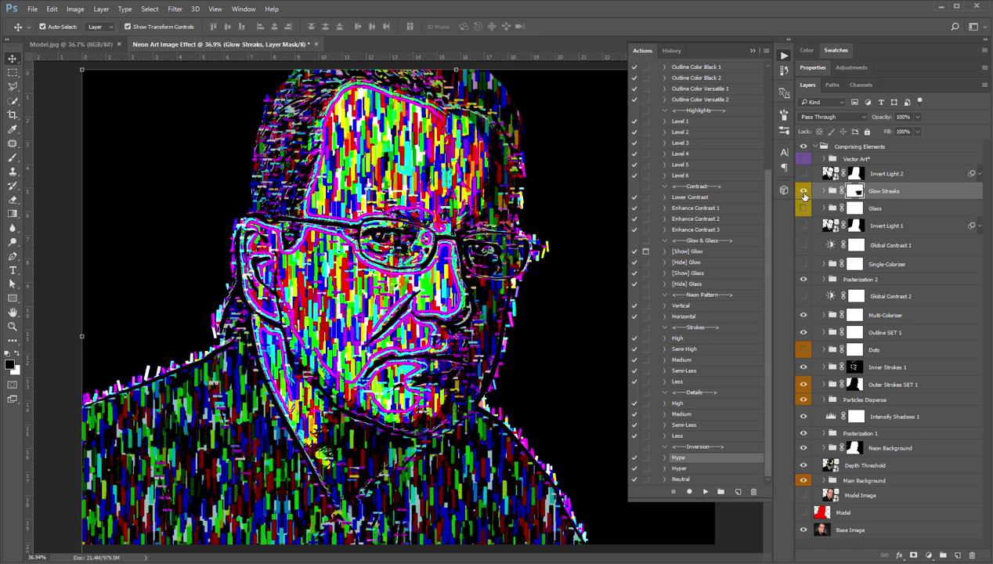
click(803, 193)
click(803, 192)
click(804, 193)
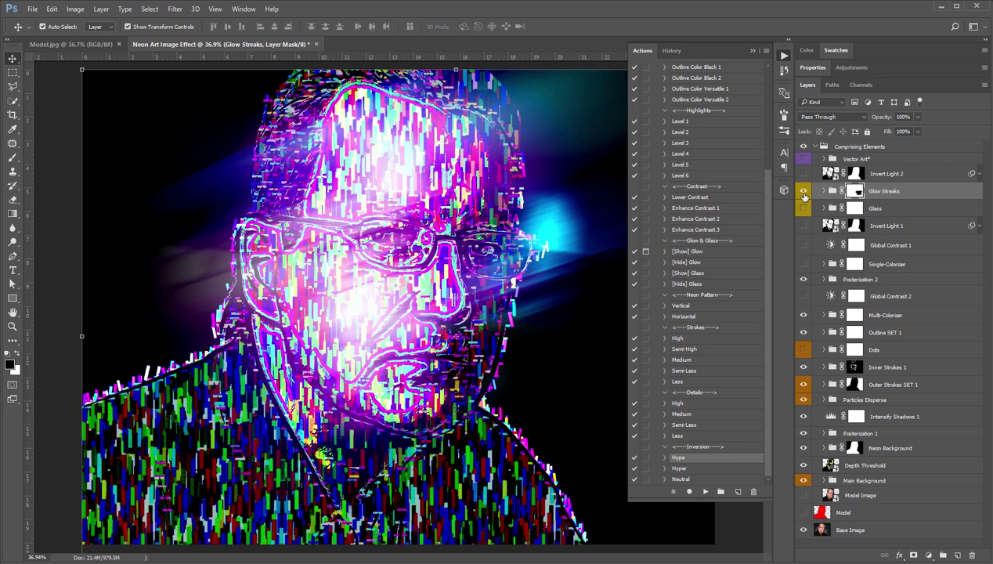
click(803, 194)
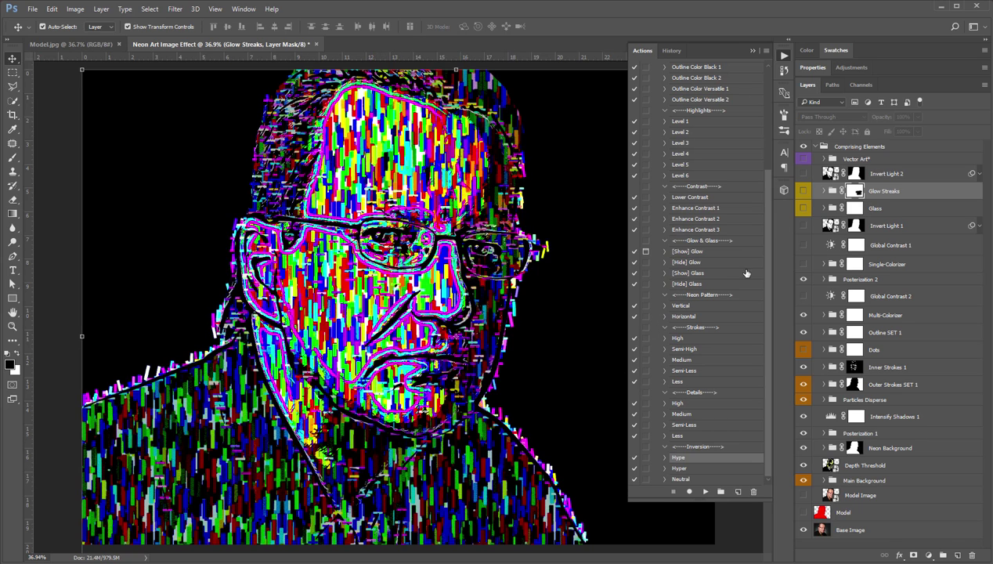
click(803, 191)
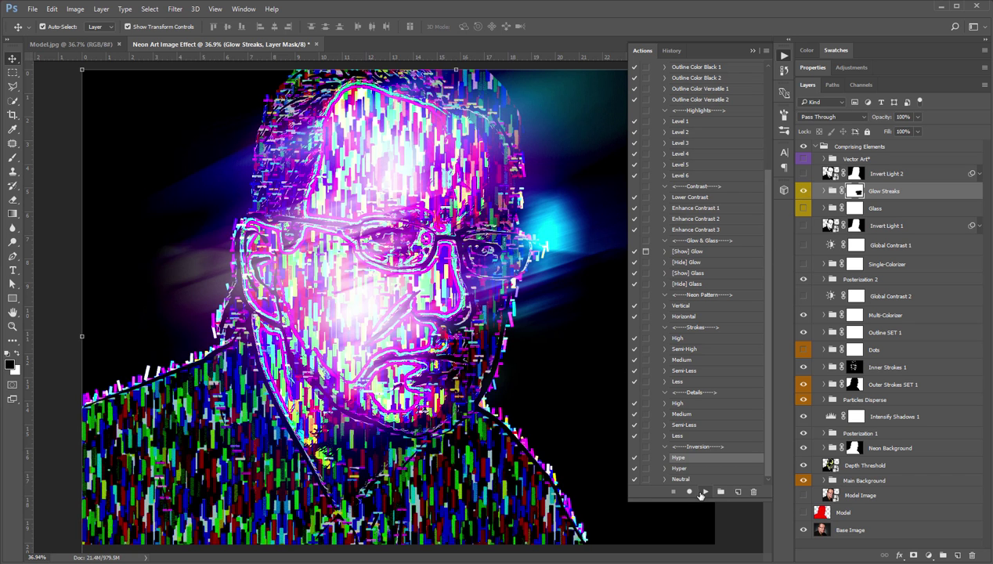
Play Hype, then apply Hyper inversion and mask inverted light on the head's right side
click(706, 492)
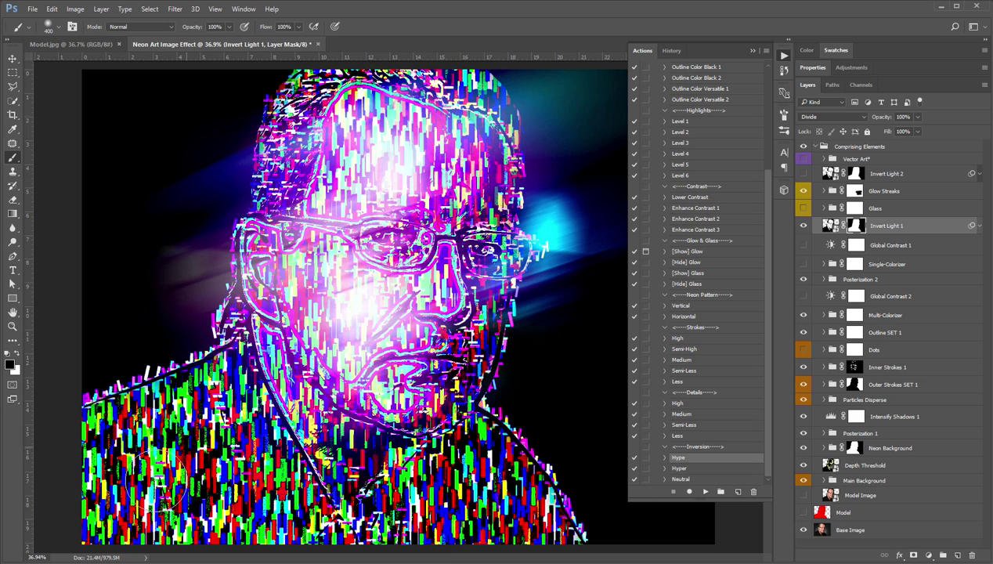
key(v)
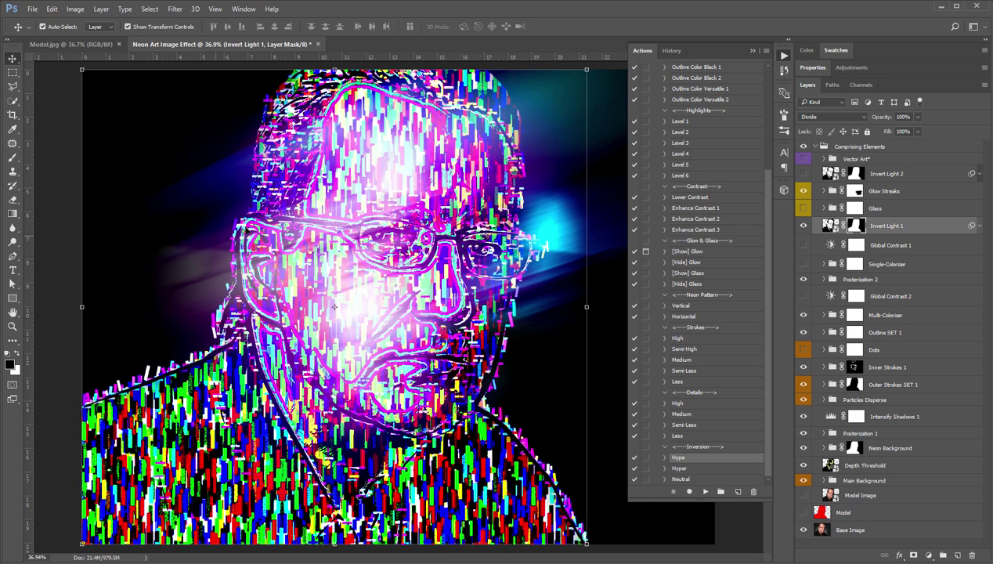
click(686, 469)
click(705, 491)
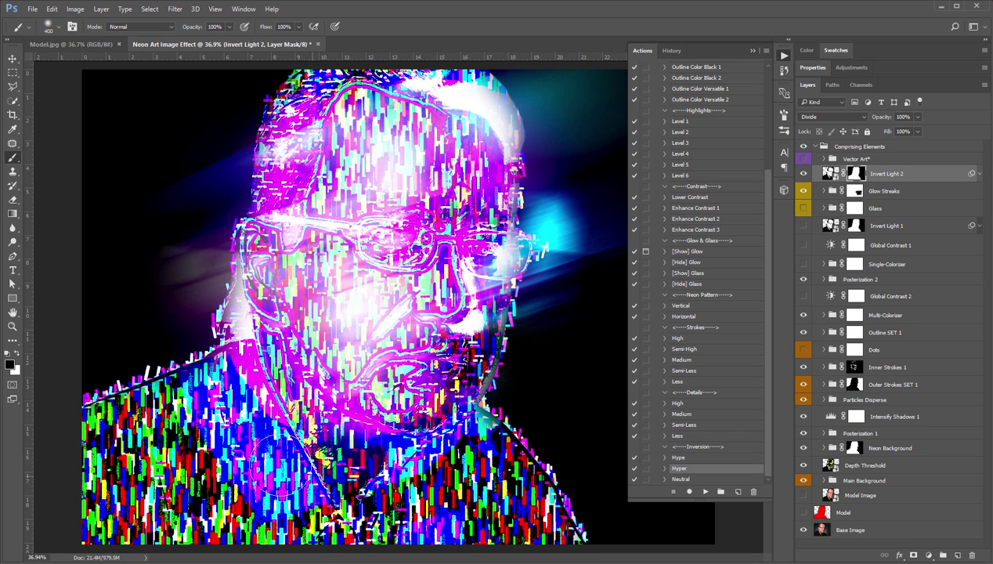
click(513, 160)
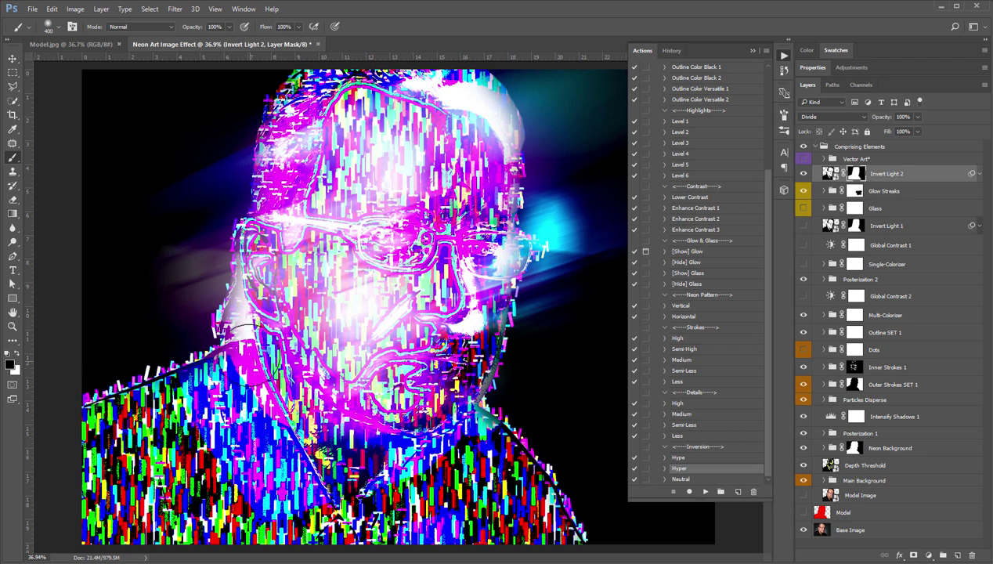
Paint black on the Invert Light 2 mask to hide the white glow on the cheek, head and mouth
mouse_move(251, 361)
mouse_down()
mouse_move(239, 290)
mouse_move(259, 438)
mouse_move(294, 398)
mouse_up()
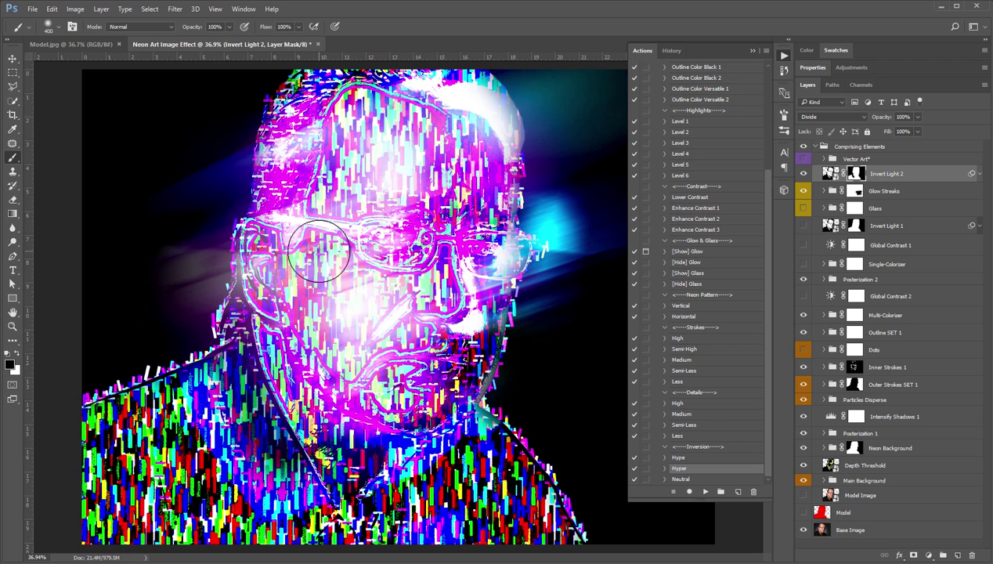
mouse_move(449, 85)
mouse_down()
mouse_move(525, 148)
mouse_move(464, 123)
mouse_move(499, 163)
mouse_move(409, 171)
mouse_move(434, 179)
mouse_move(376, 242)
mouse_move(351, 237)
mouse_move(345, 223)
mouse_move(476, 247)
mouse_move(400, 276)
mouse_move(372, 311)
mouse_move(394, 299)
mouse_move(349, 334)
mouse_move(387, 308)
mouse_up()
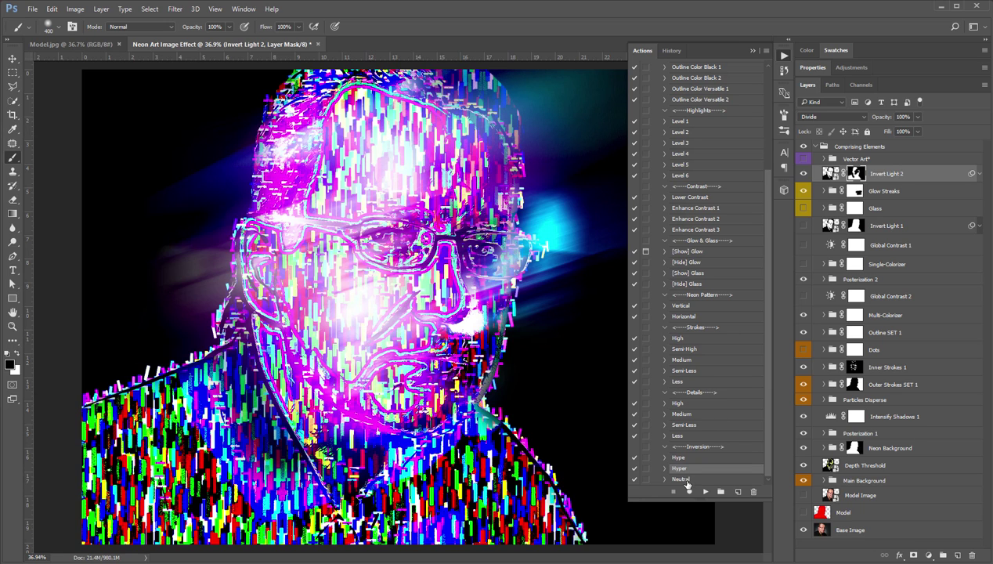
mouse_move(503, 362)
mouse_down()
mouse_move(471, 309)
mouse_move(518, 334)
mouse_up()
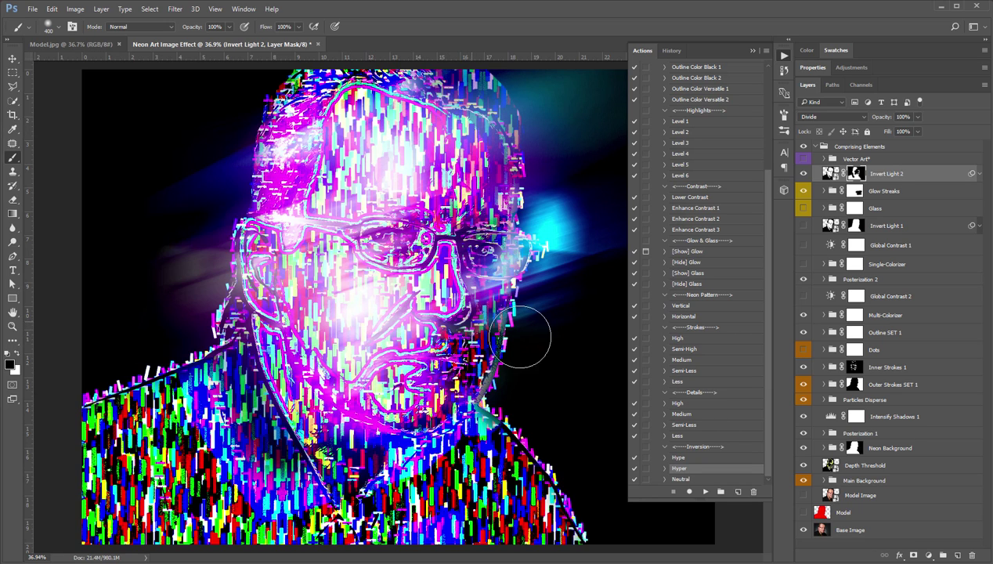
Run the Neutral inversion action to darken the portrait
click(681, 479)
click(706, 491)
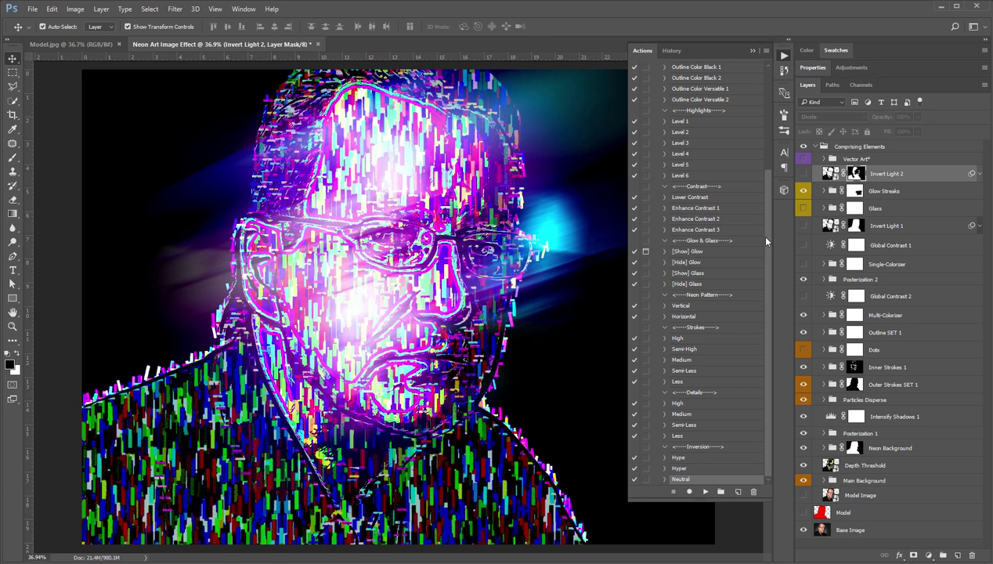
drag(766, 241, 700, 81)
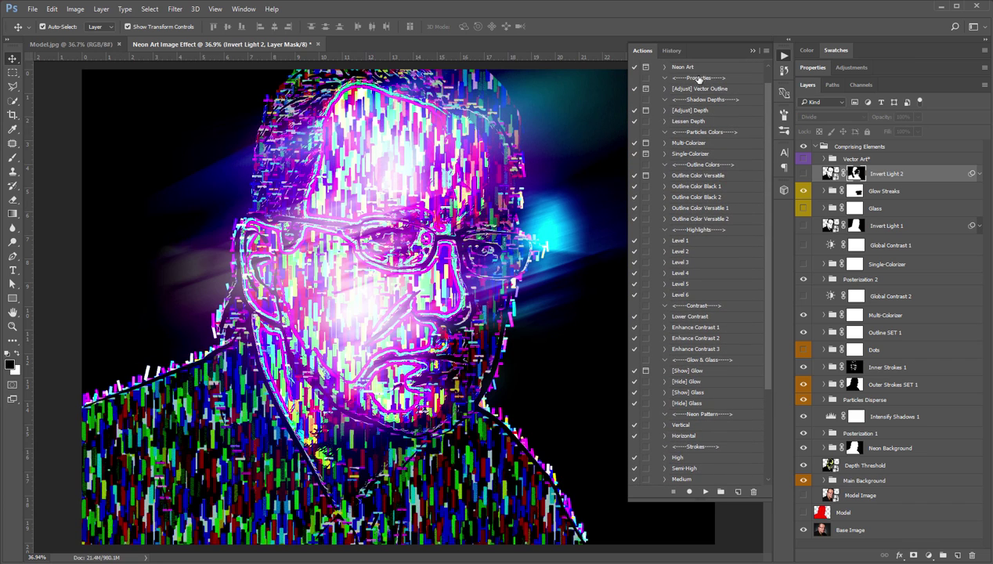
Expand and re-collapse the Outer Strokes SET 1 and Inner Strokes 1 groups to inspect them
scroll(700, 81, up, 1)
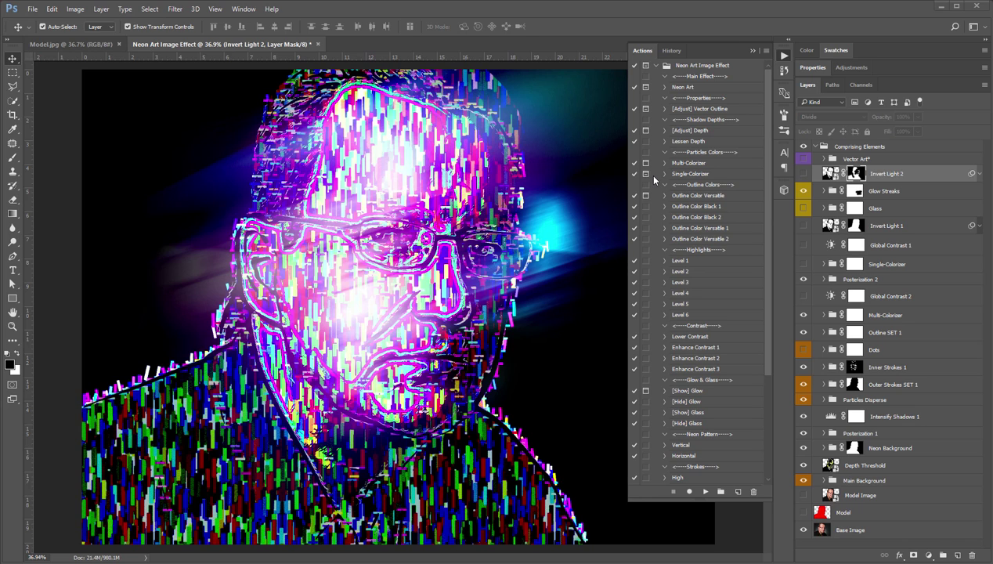
click(726, 69)
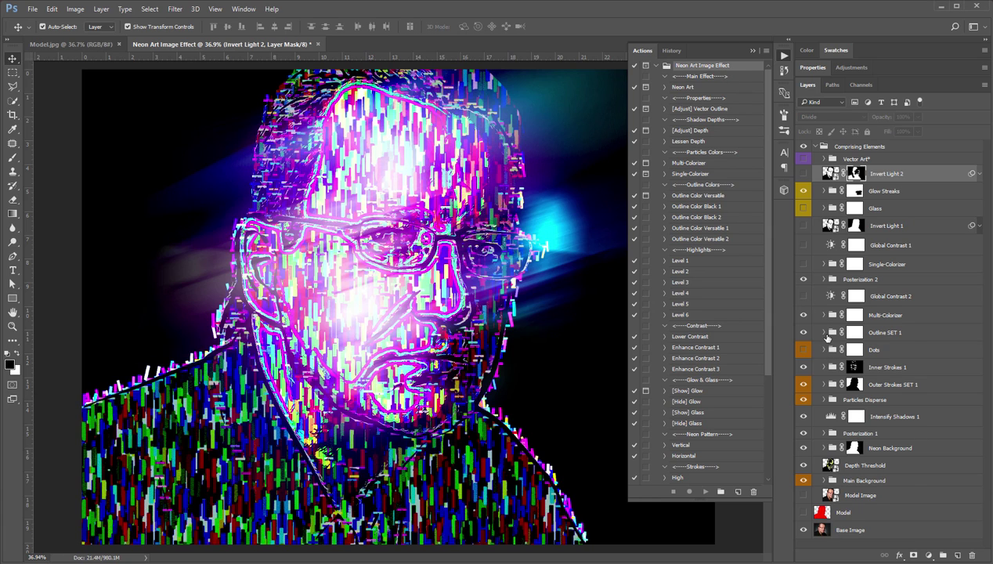
click(824, 384)
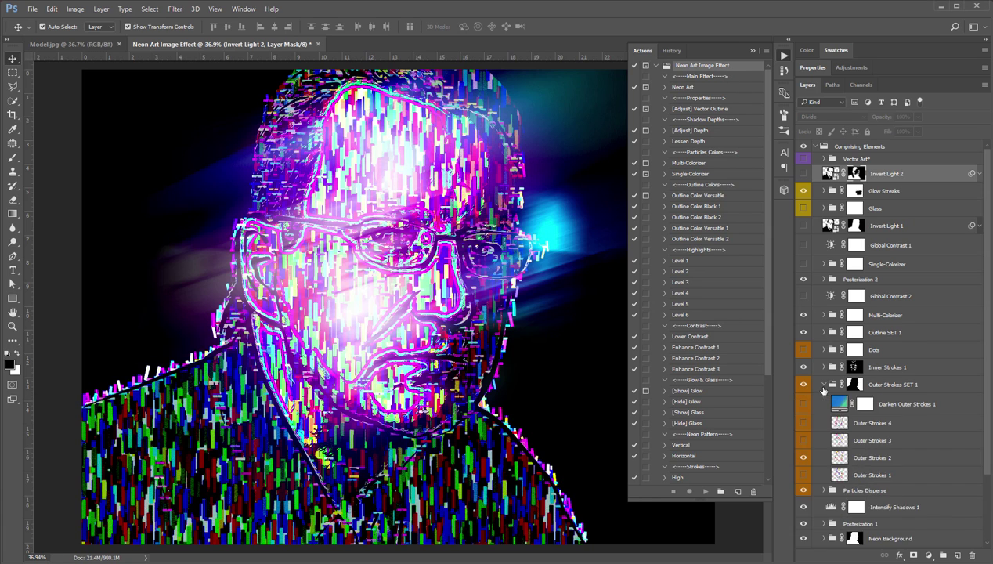
click(824, 385)
click(824, 367)
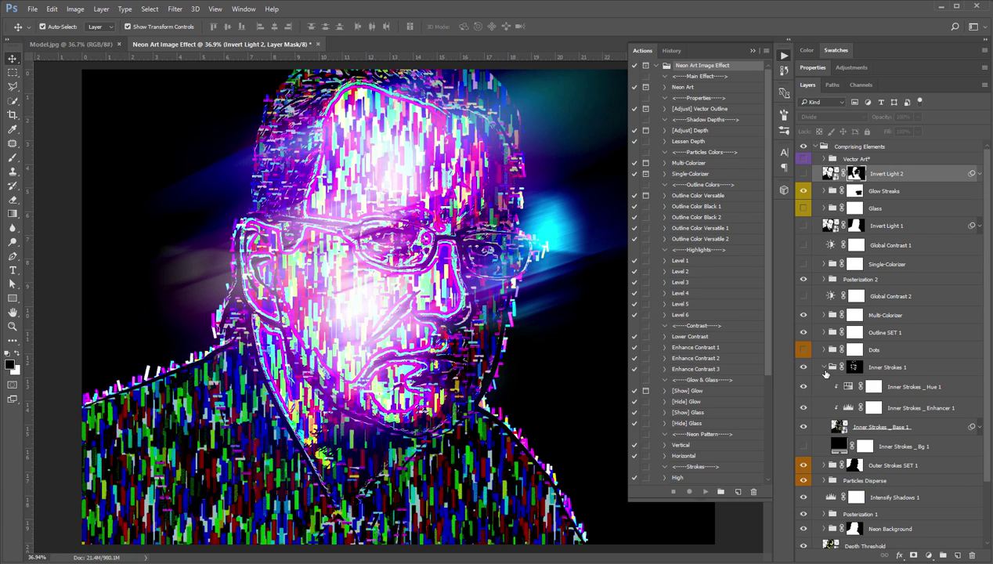
click(824, 367)
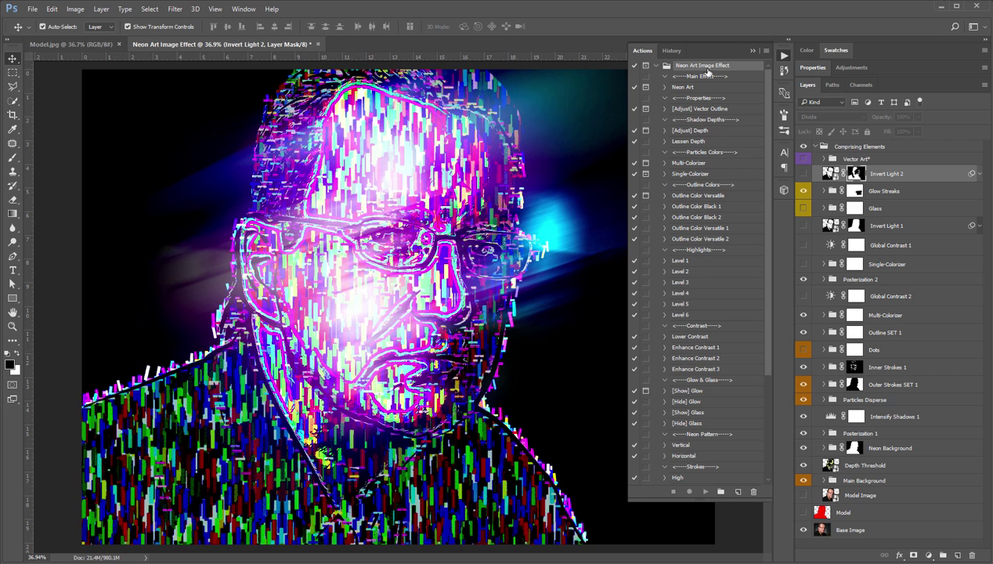
Collapse the Neon Art Image Effect action set and the Actions panel, then select Main Background
click(655, 65)
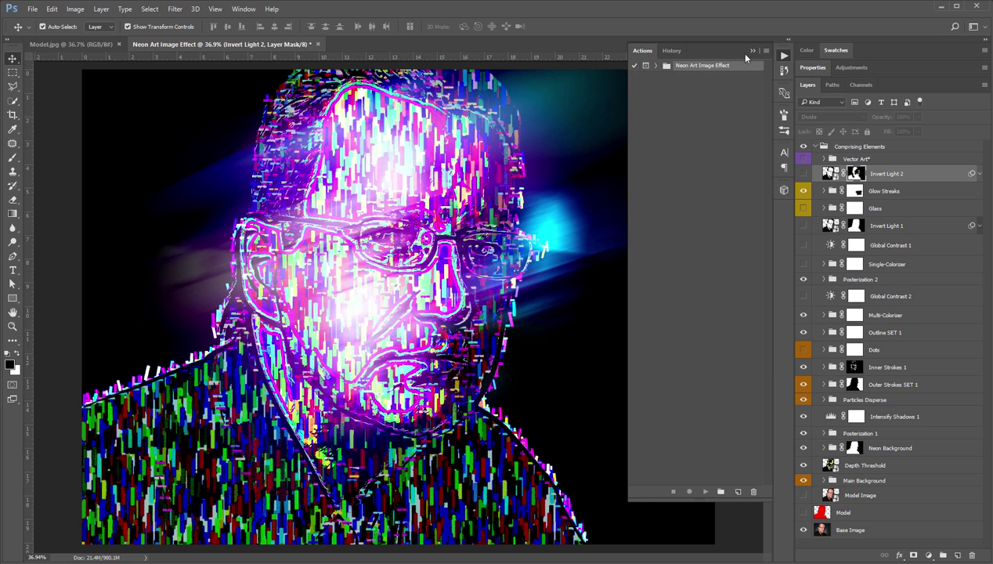
click(752, 50)
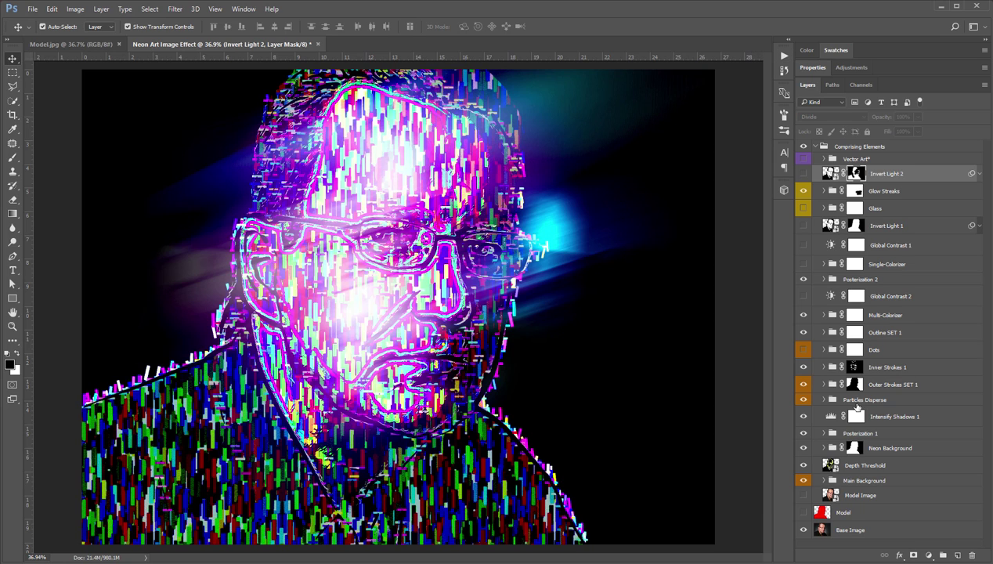
click(861, 480)
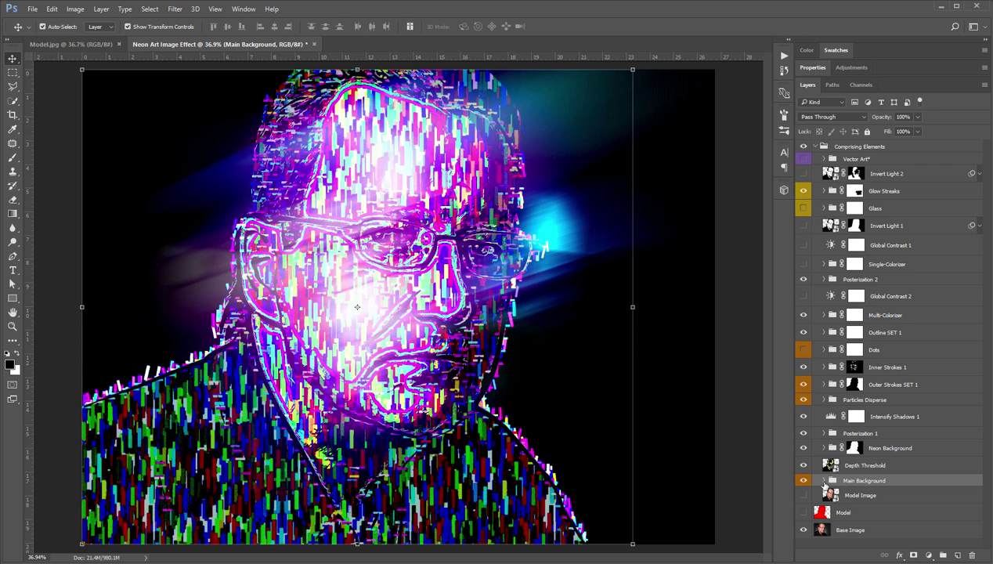
Try a red ff0000 fill on Black Bg, then cancel to keep the background black
click(824, 480)
scroll(831, 486, down, 2)
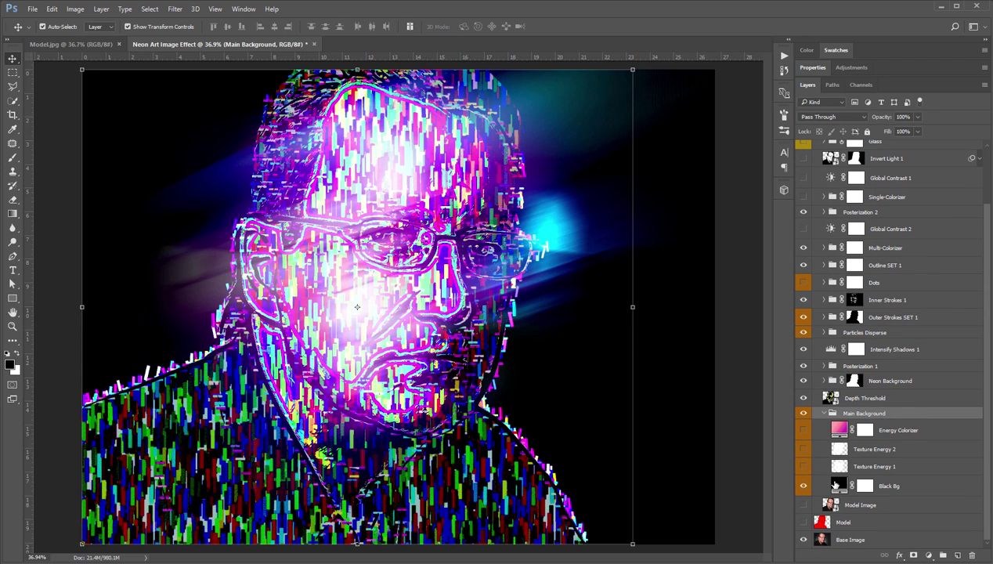
double_click(838, 486)
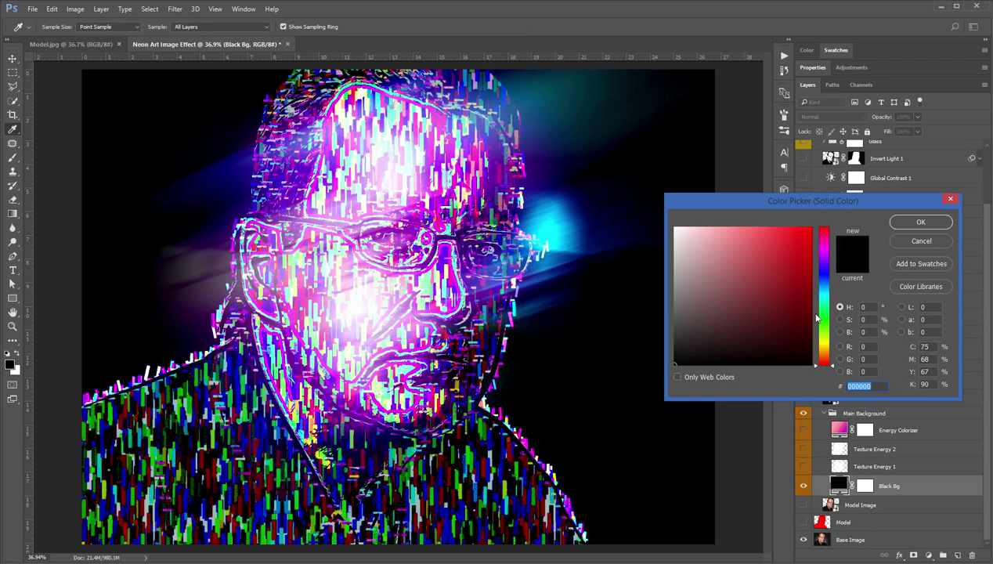
click(807, 330)
double_click(858, 385)
text(ff0000)
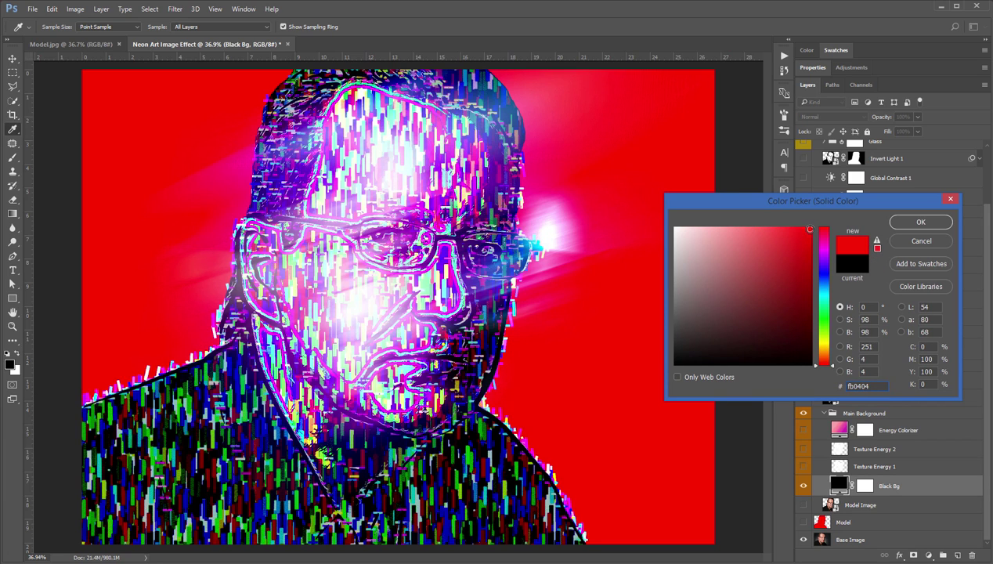
click(809, 228)
click(921, 240)
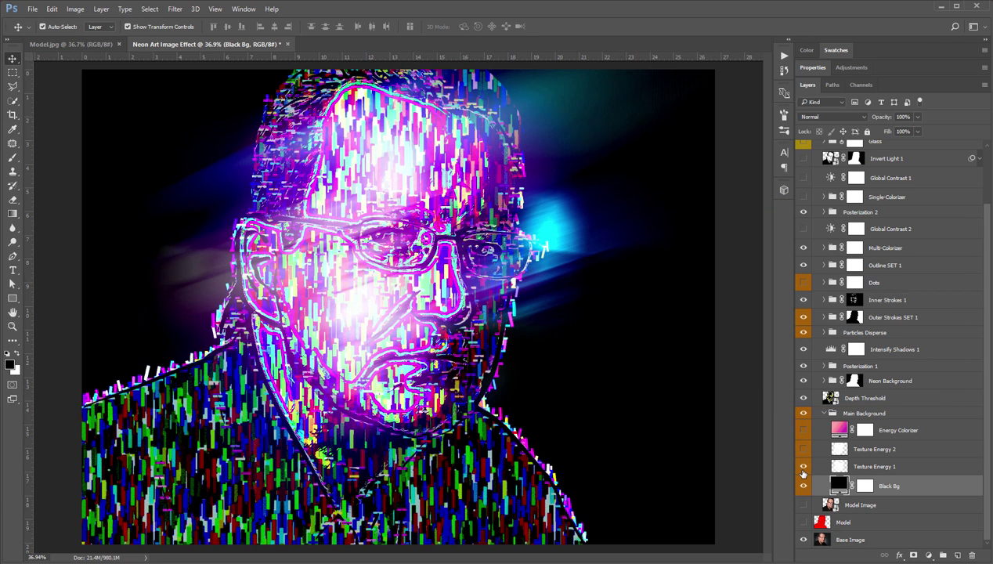
Turn on the Texture Energy 1 and Energy Colorizer glows, leaving Texture Energy 2 hidden
click(803, 466)
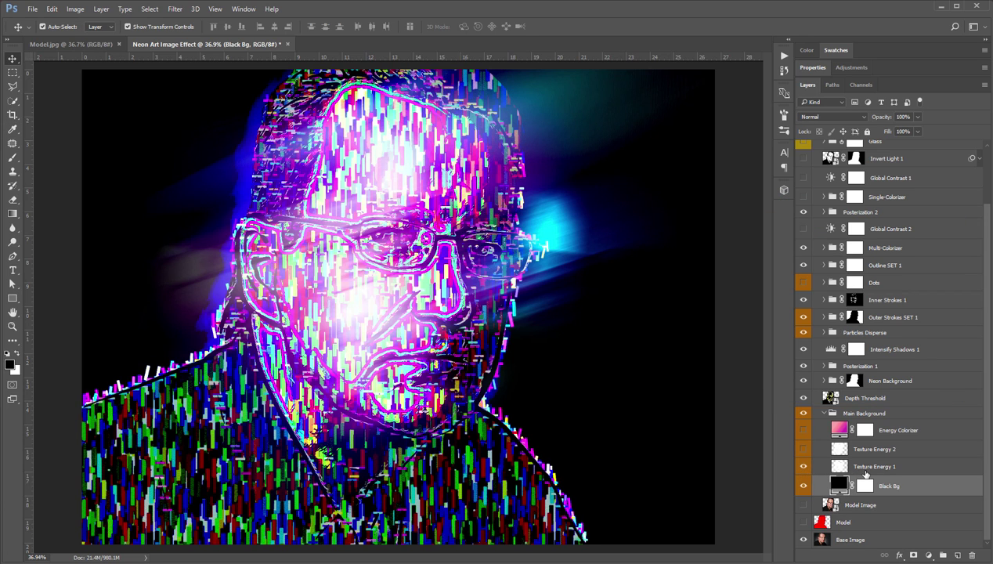
click(864, 471)
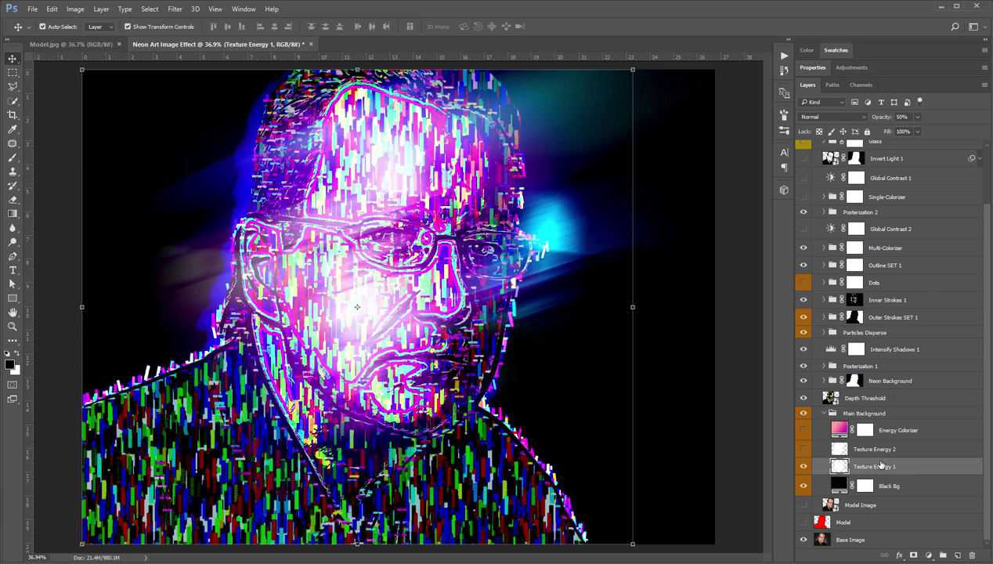
click(804, 451)
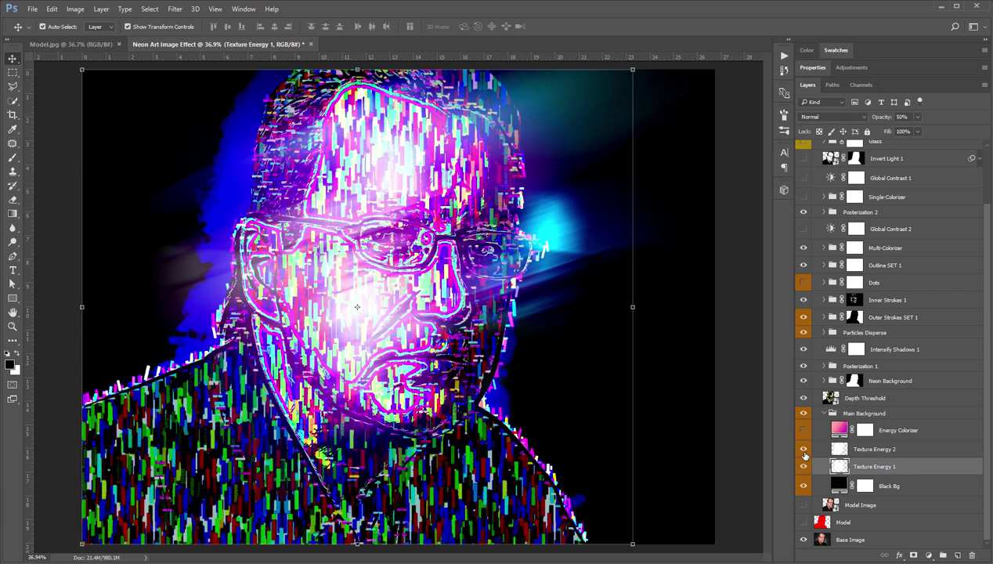
click(804, 451)
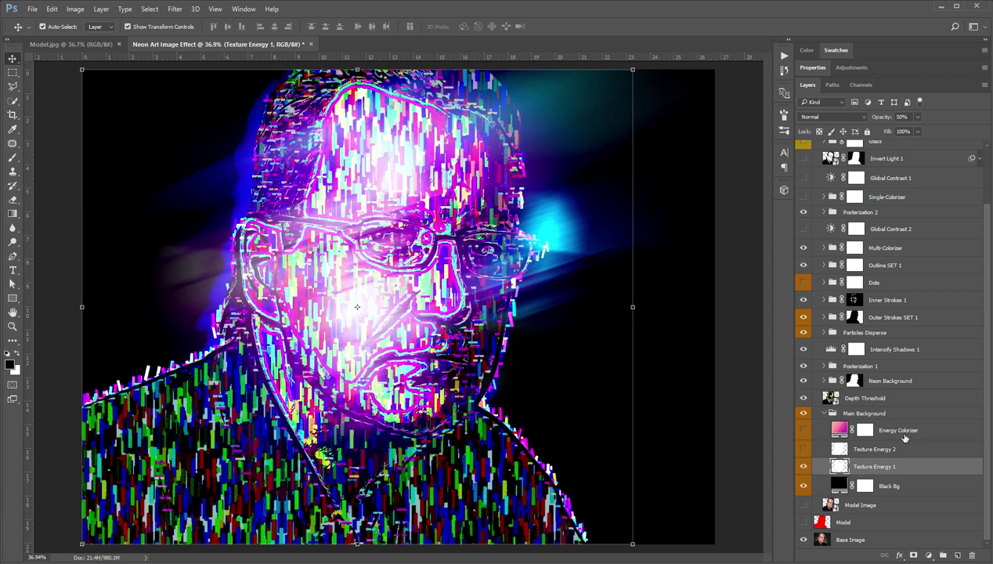
click(901, 435)
click(803, 432)
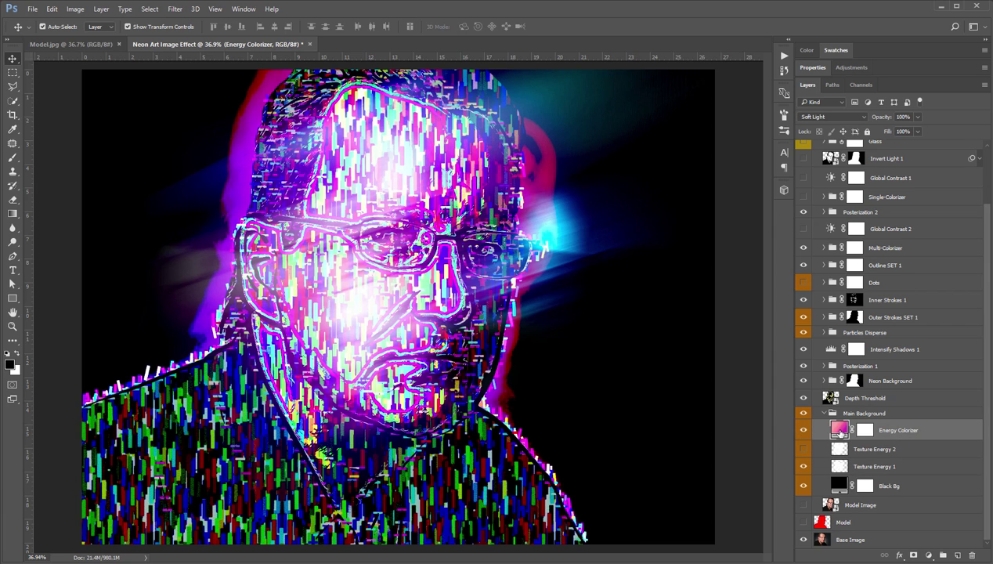
Randomize Energy Colorizer's noise gradient until it runs pale green to pink, then confirm both dialogs
double_click(837, 430)
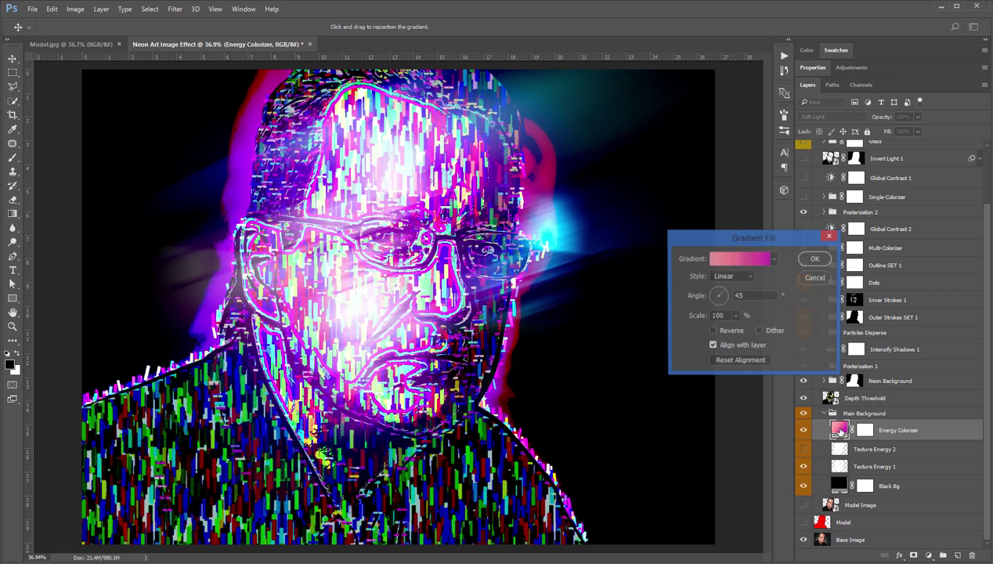
click(748, 264)
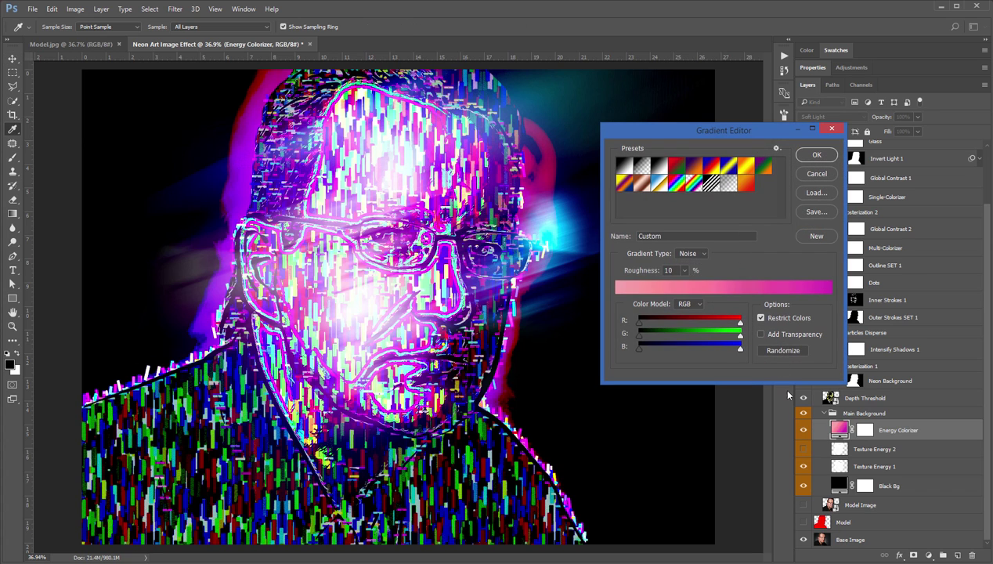
click(783, 352)
click(783, 352)
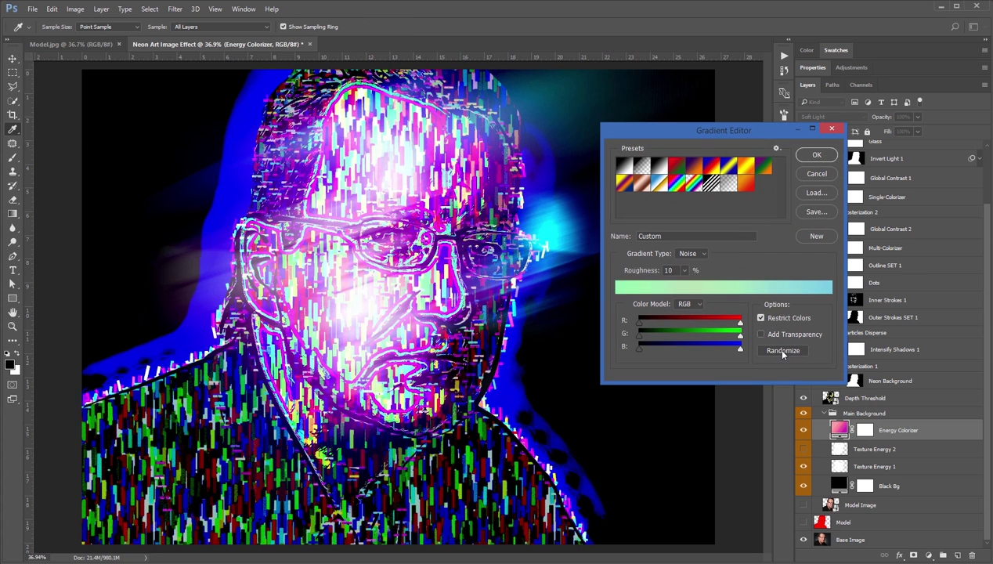
click(782, 352)
click(782, 352)
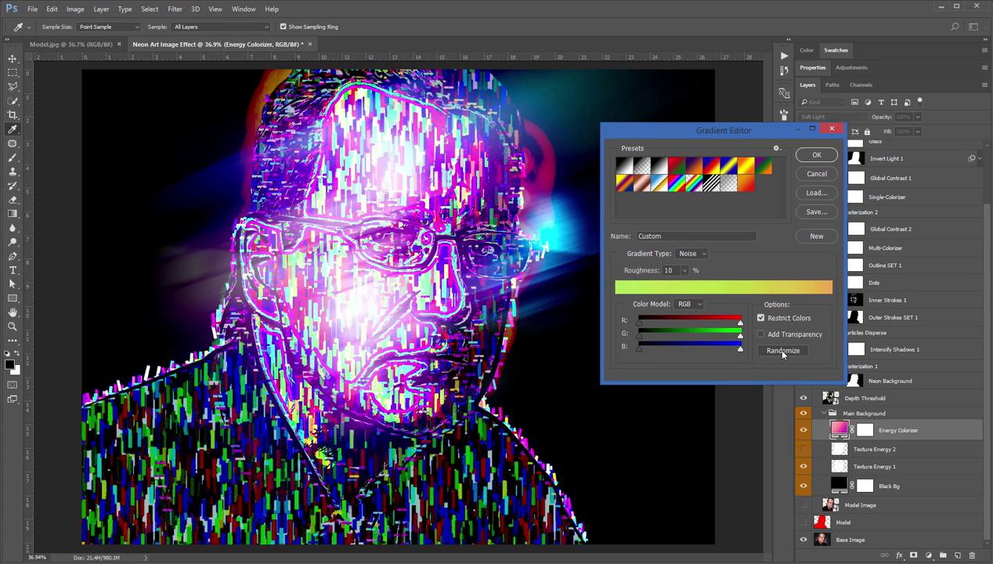
click(783, 353)
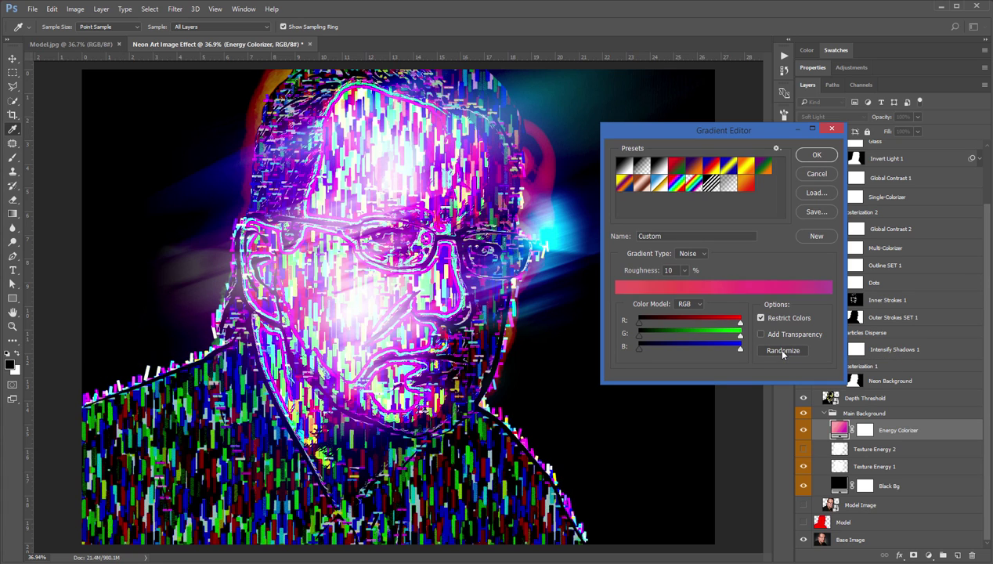
click(782, 352)
click(783, 353)
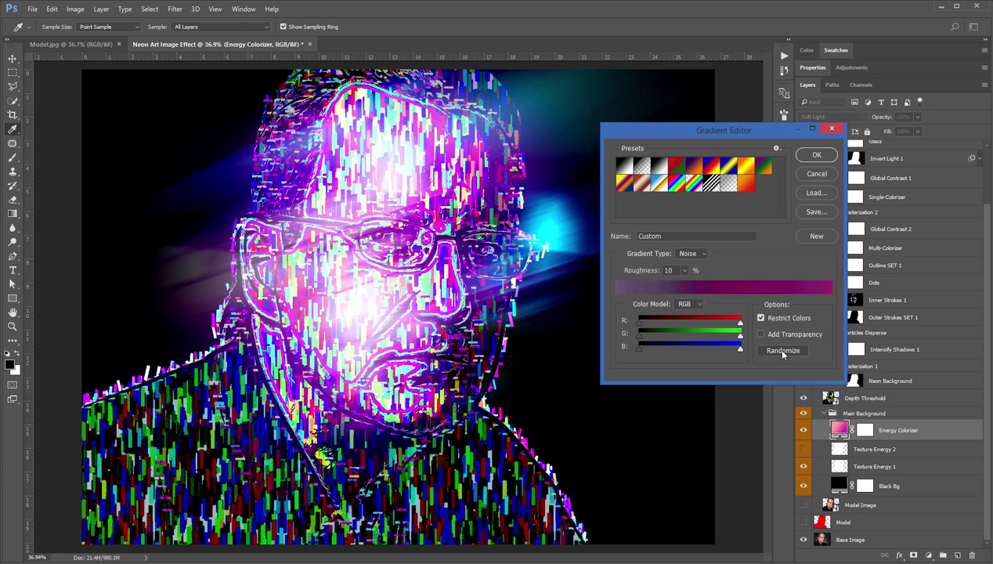
click(783, 352)
click(782, 353)
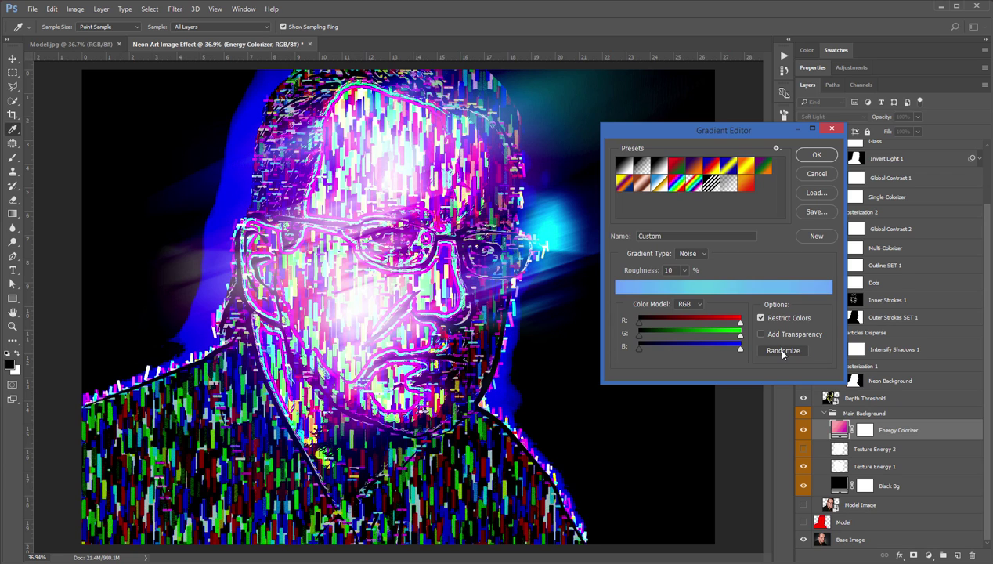
click(783, 352)
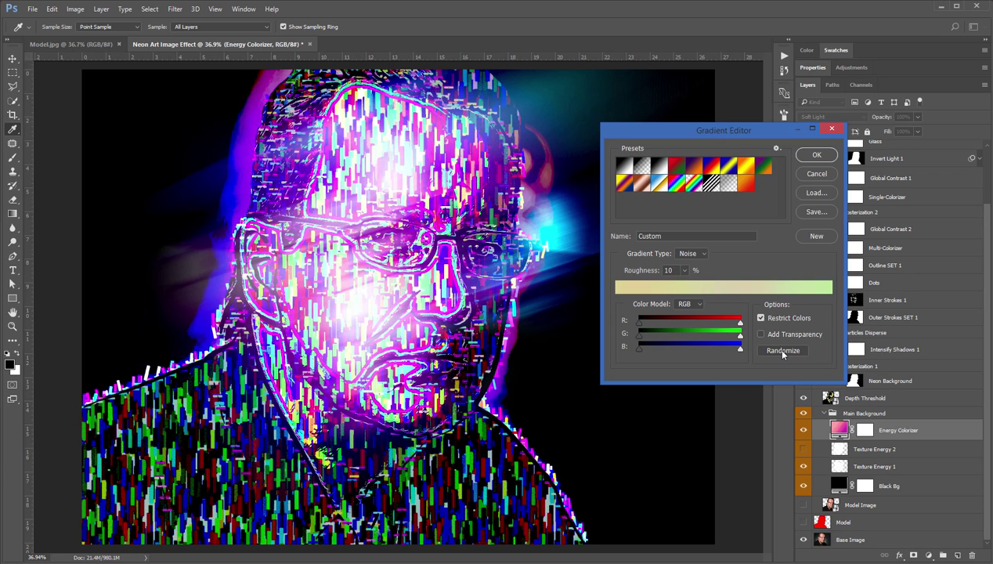
click(782, 353)
click(782, 353)
click(783, 353)
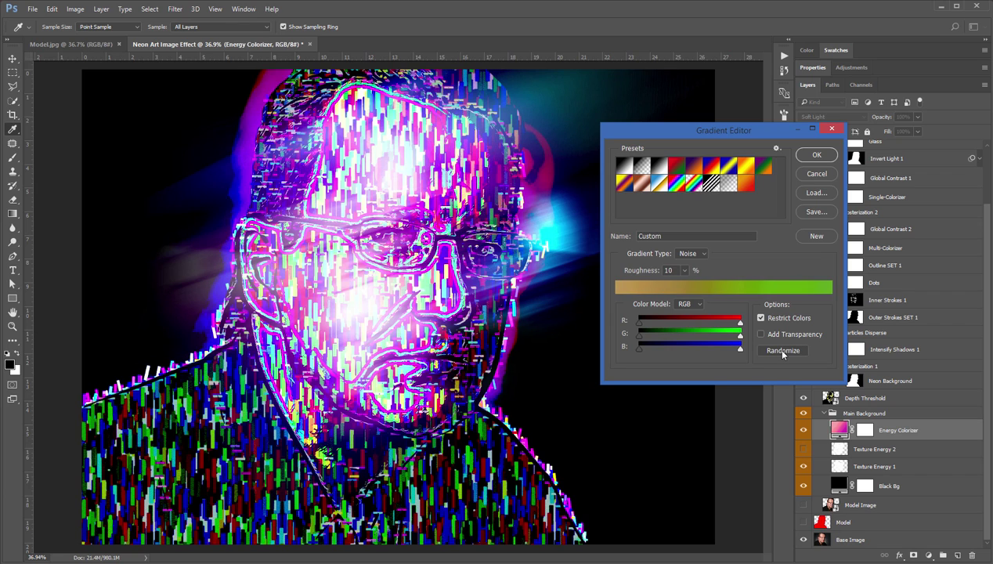
click(783, 353)
click(782, 352)
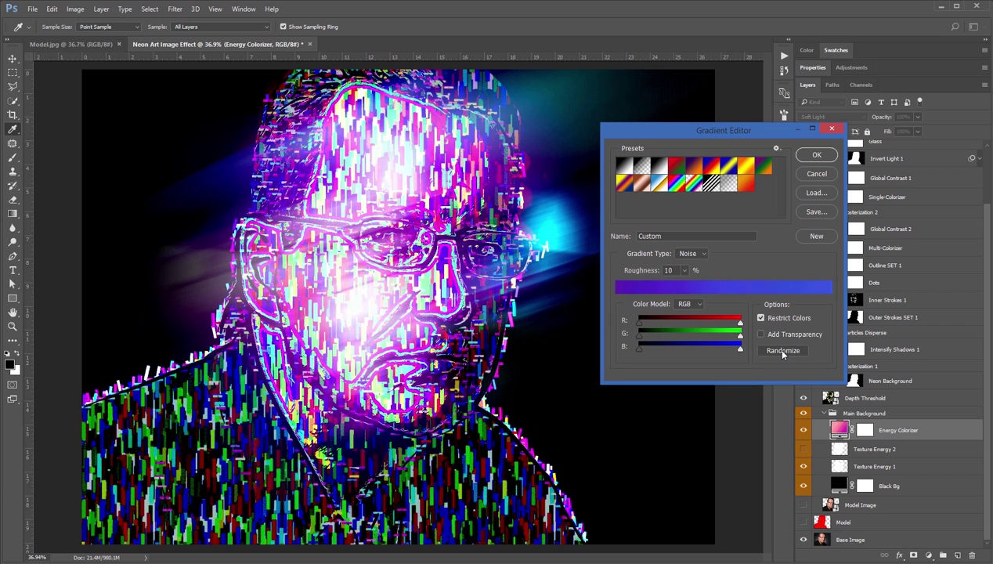
click(783, 352)
click(783, 352)
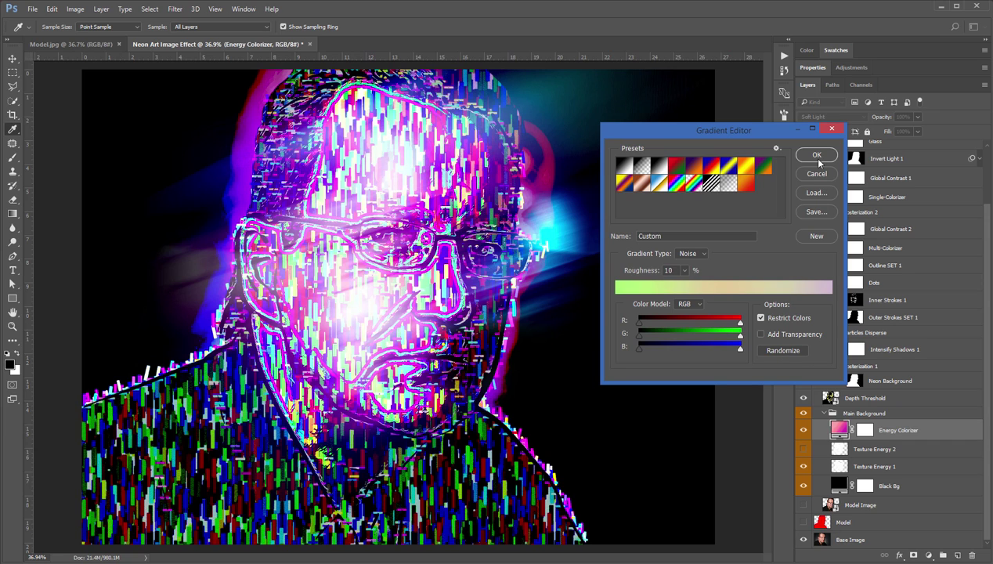
click(817, 155)
click(815, 260)
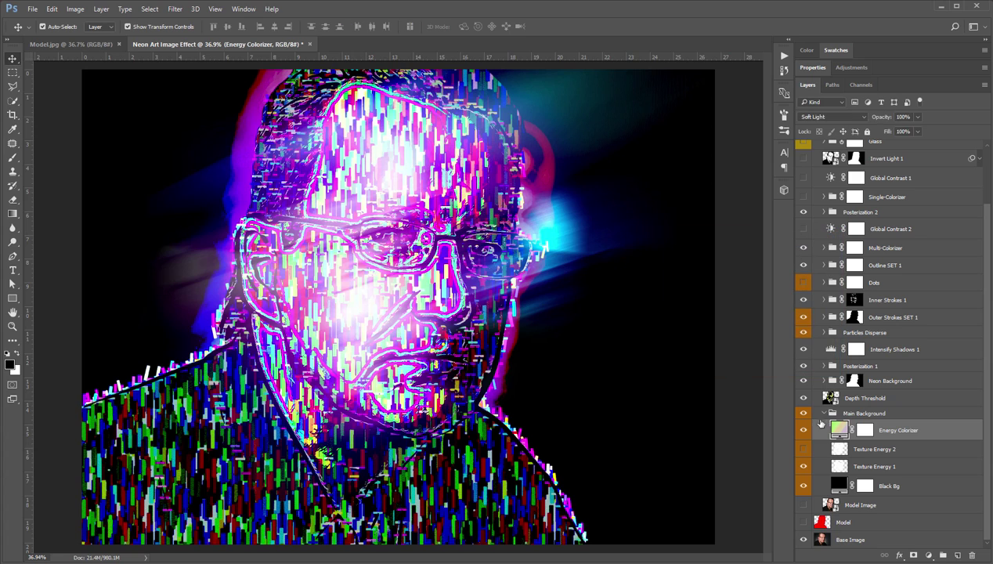
Toggle Energy Colorizer to compare the glow, leaving it hidden
click(803, 432)
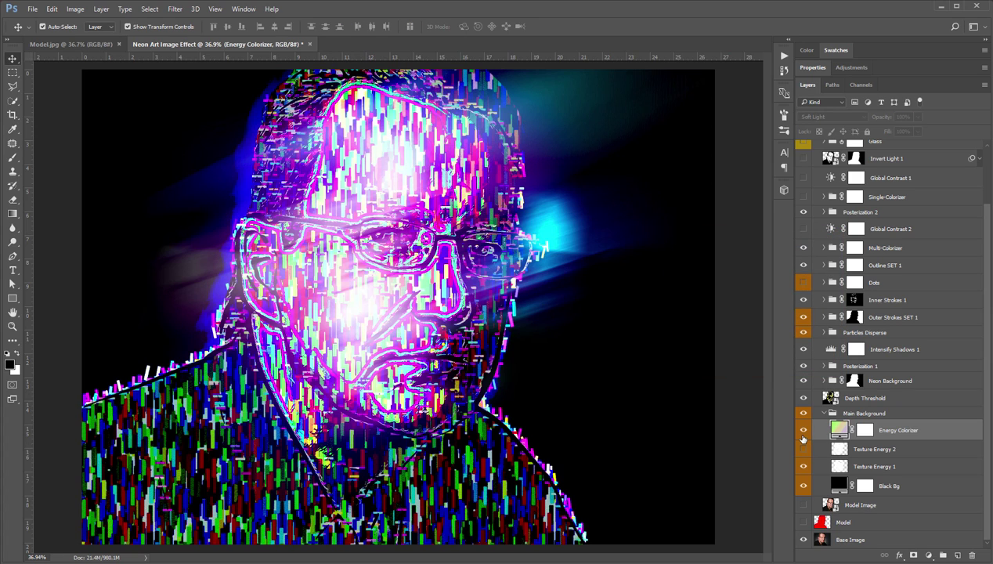
click(803, 433)
click(802, 433)
Free-transform Texture Energy 1 to shift it slightly right and down, and commit
click(870, 467)
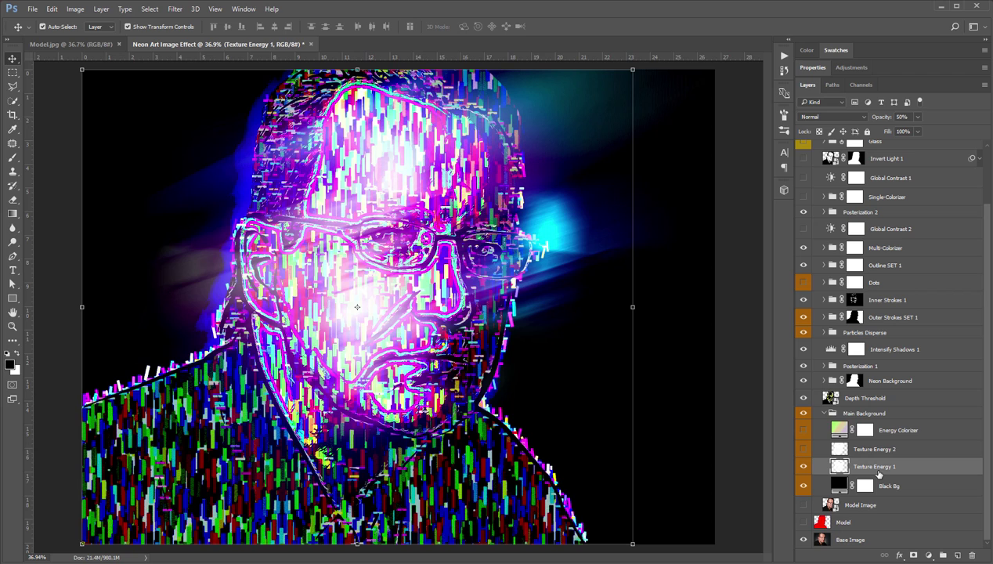
key(ctrl+t)
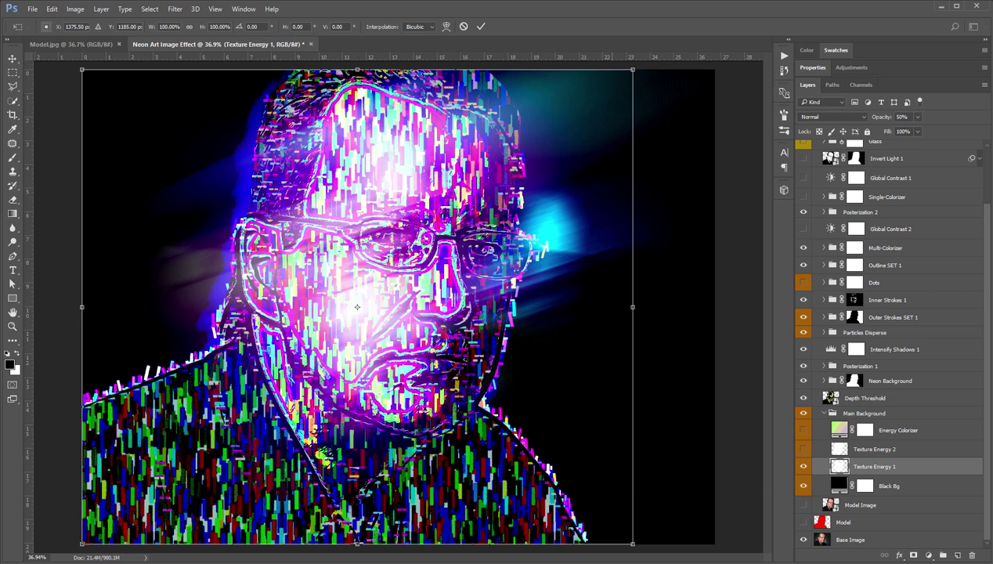
drag(446, 442, 515, 441)
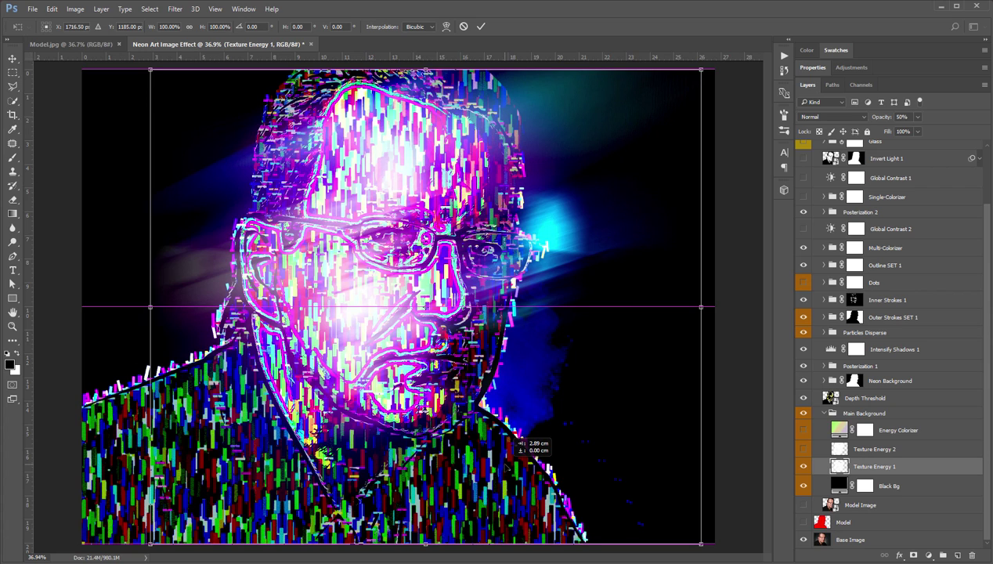
drag(517, 443, 390, 538)
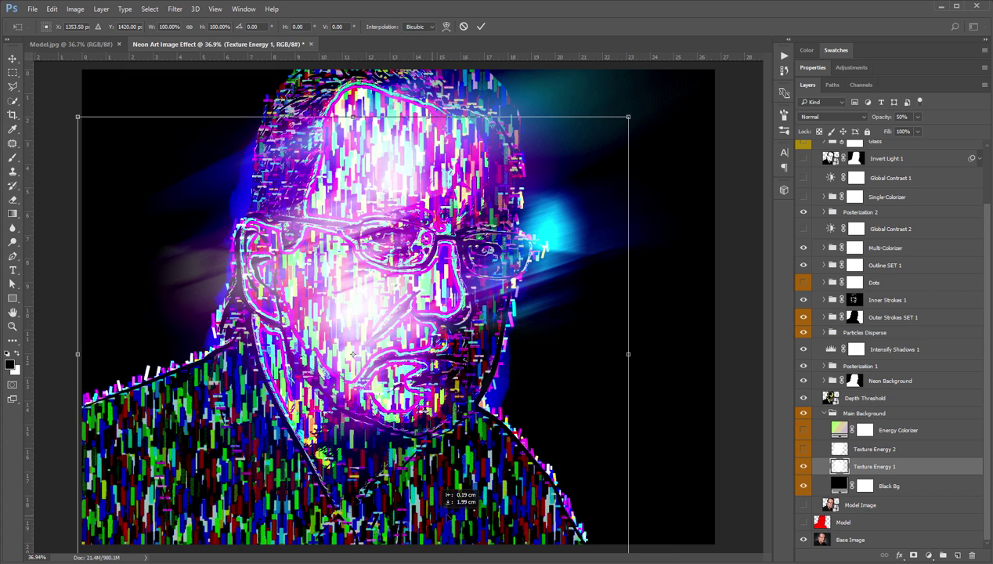
drag(443, 487, 491, 461)
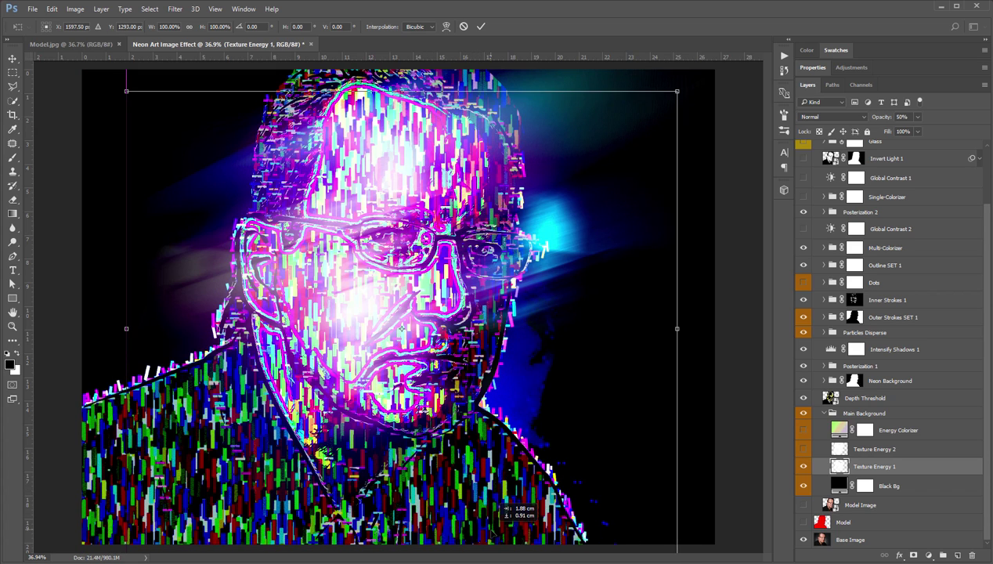
drag(502, 506, 470, 463)
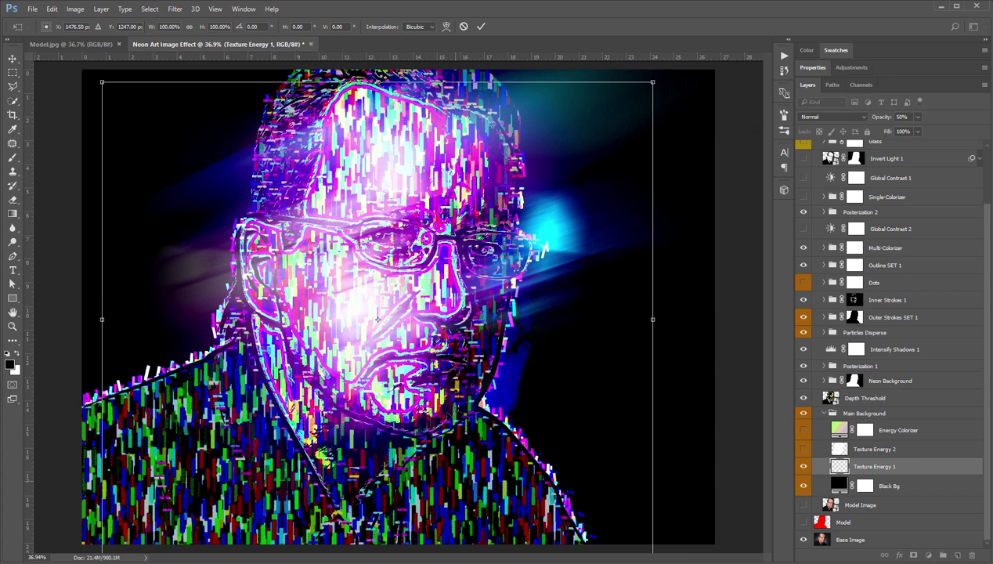
click(480, 26)
Collapse Main Background, expand Particles Disperse and turn on the CENTER Disperse streaks
click(723, 340)
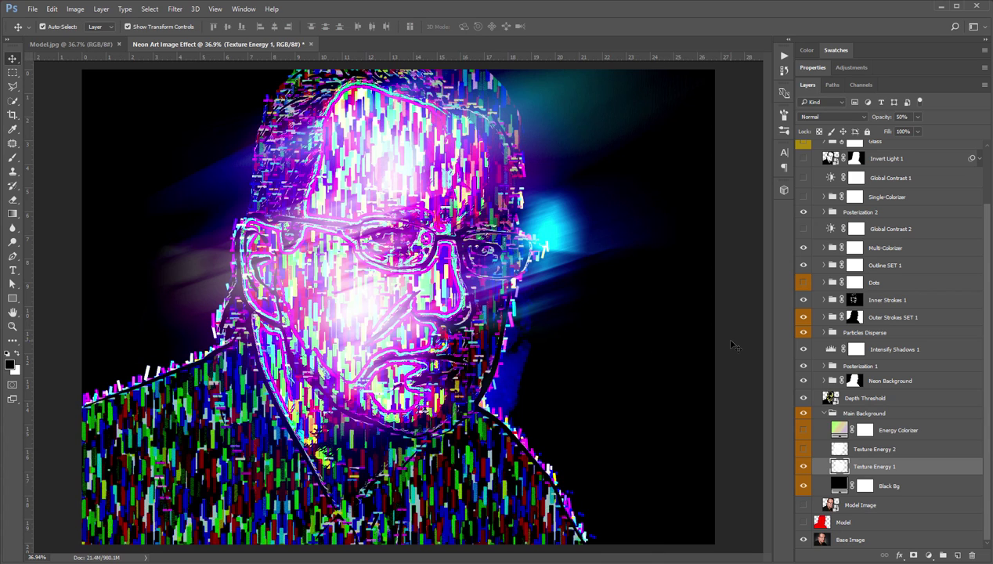
click(826, 413)
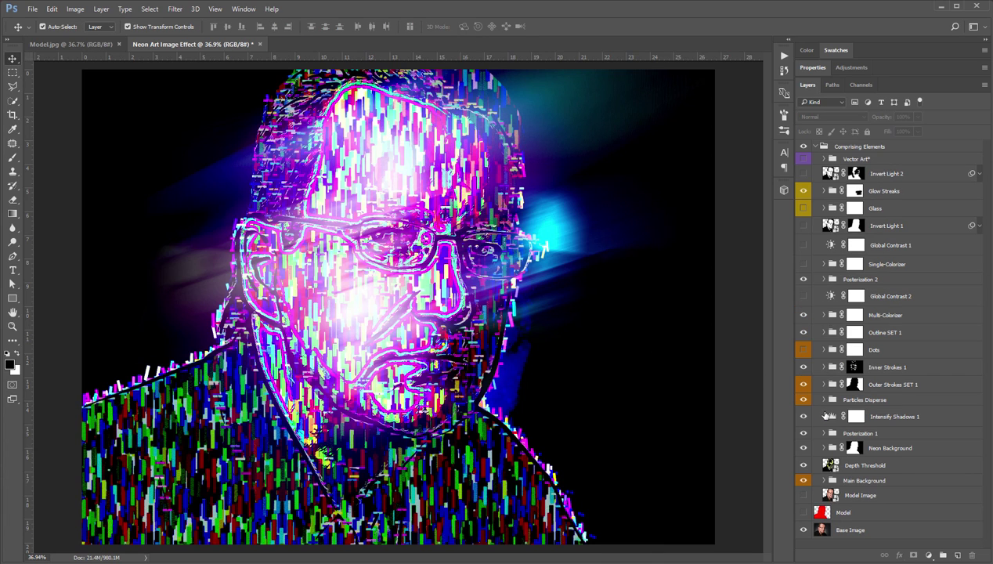
click(823, 405)
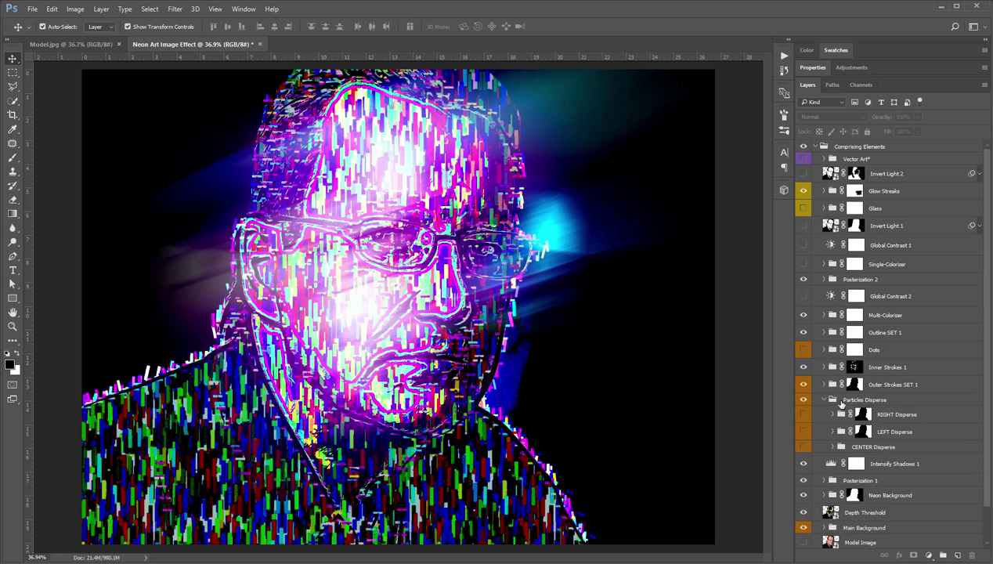
click(862, 401)
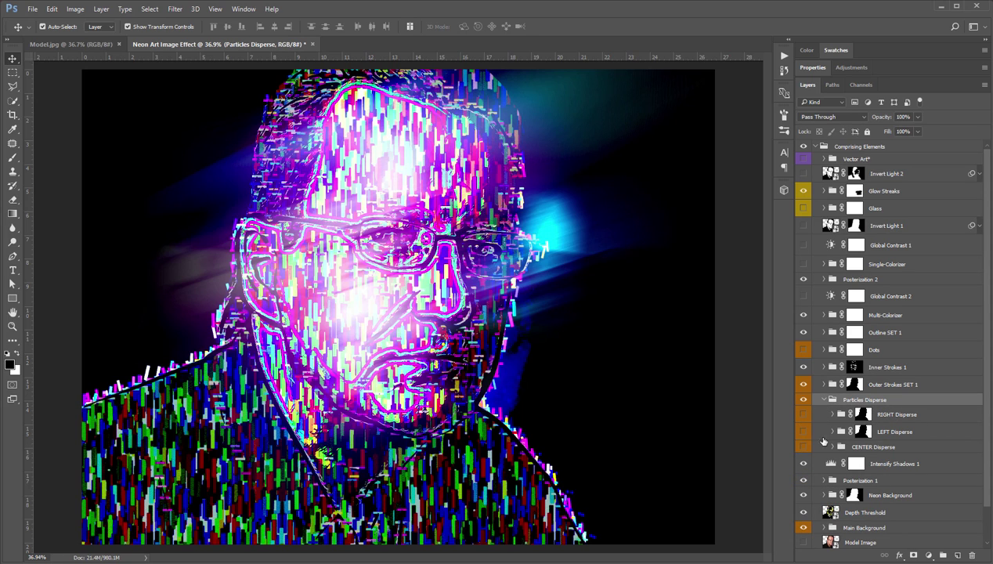
click(803, 450)
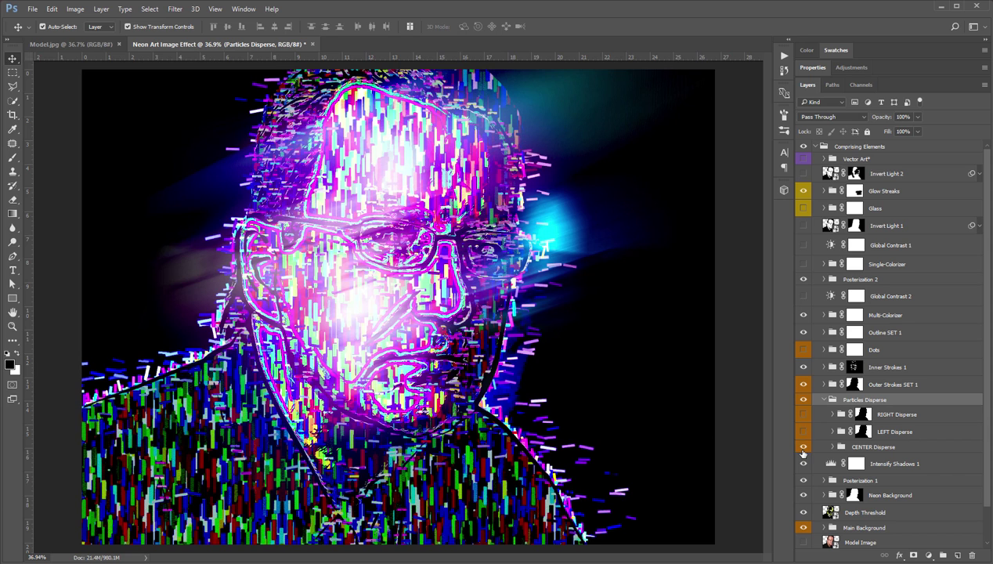
click(850, 447)
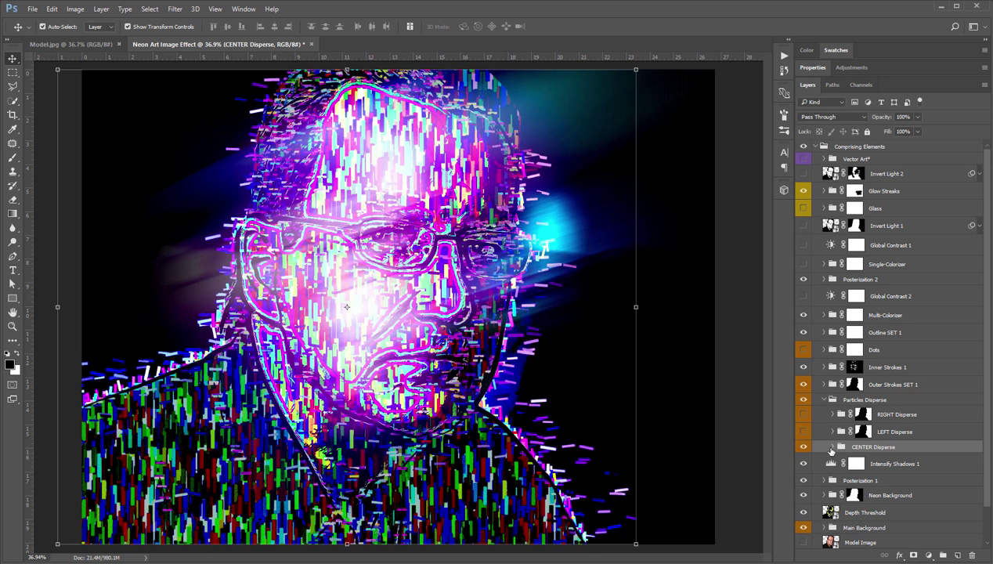
click(832, 448)
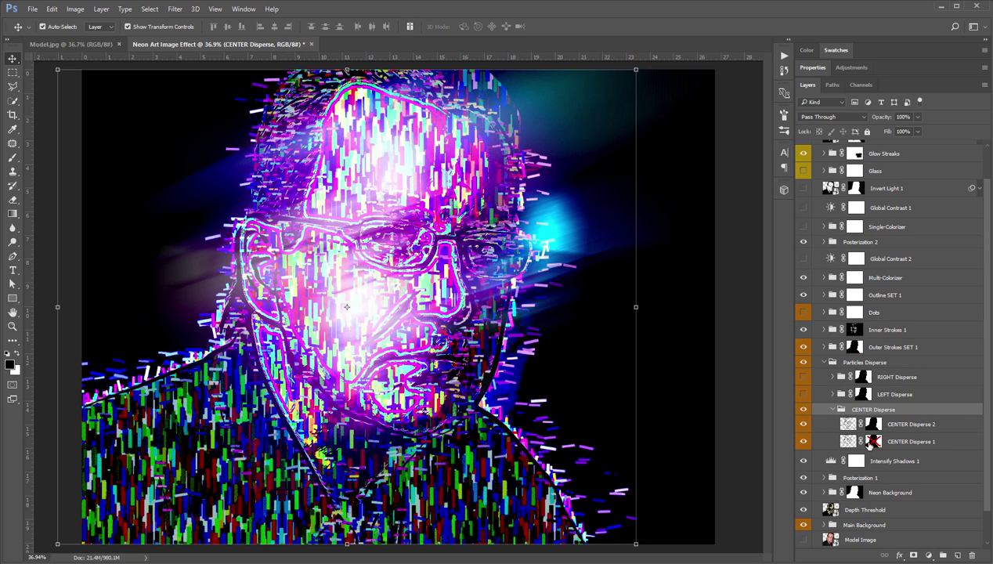
Disable the layer mask on CENTER Disperse 1 and collapse the CENTER Disperse group
click(870, 443)
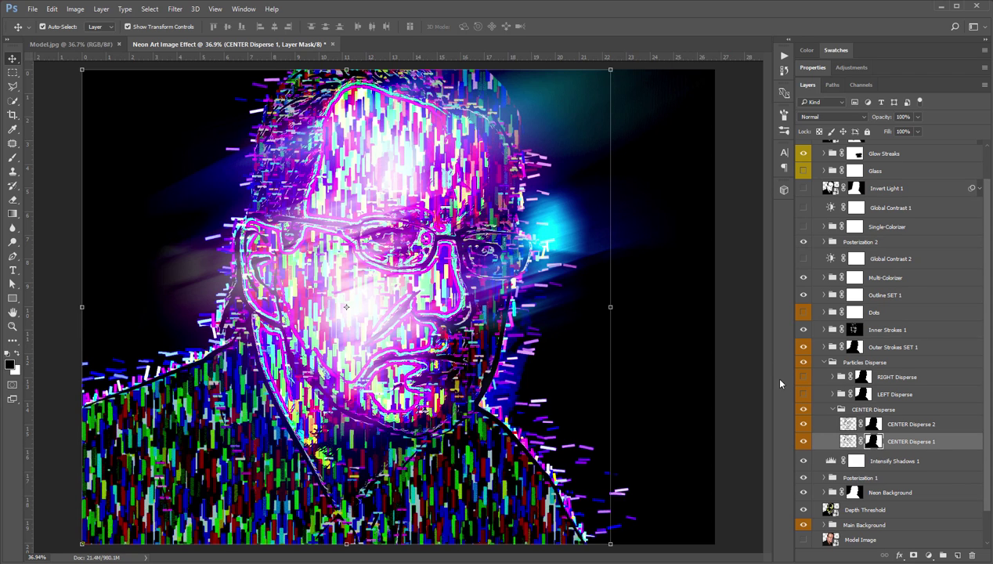
right_click(870, 444)
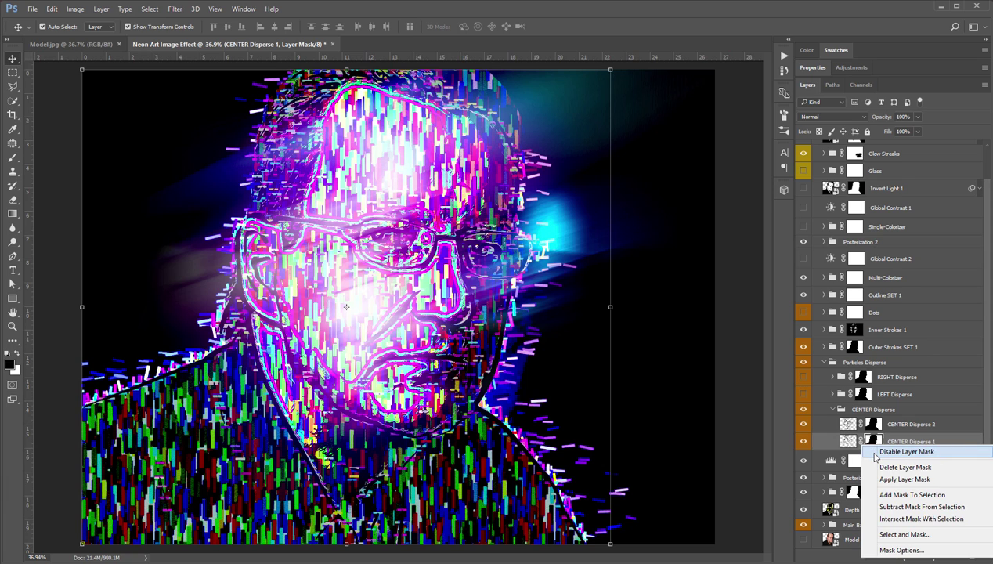
click(876, 453)
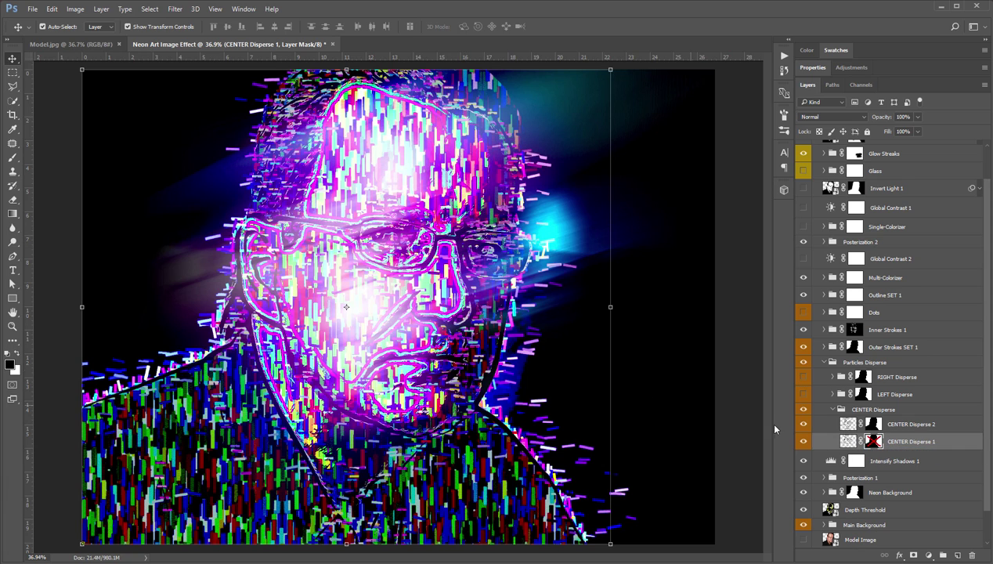
right_click(869, 443)
click(881, 452)
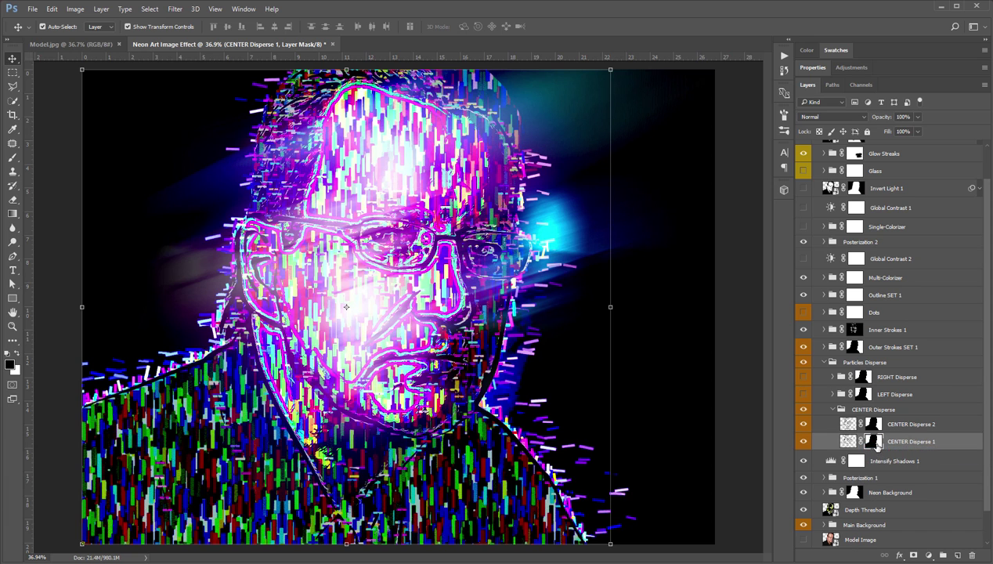
right_click(869, 444)
click(876, 453)
click(839, 410)
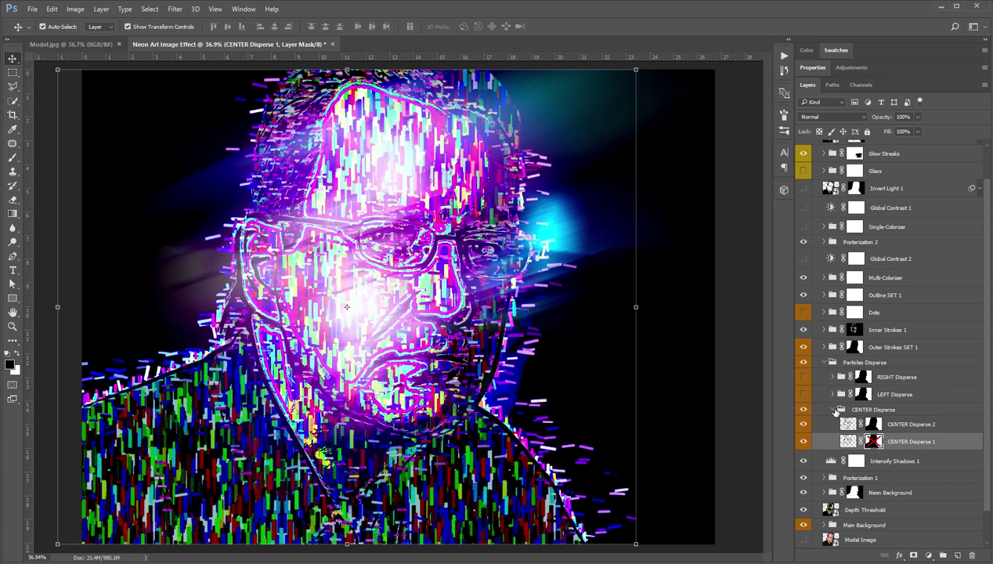
click(835, 410)
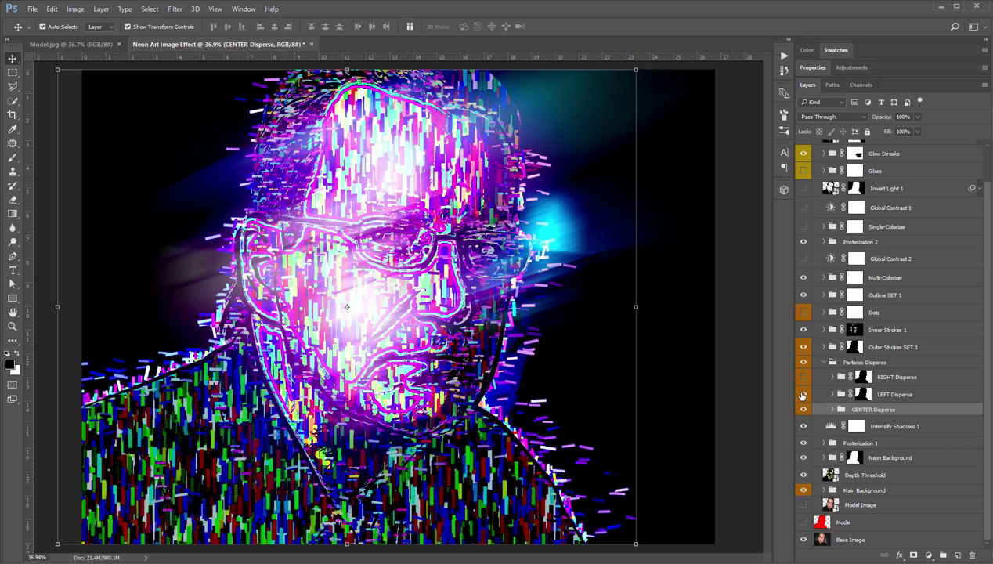
Compare LEFT Disperse's Enlarged and Normal particle layers, then hide LEFT Disperse
click(802, 395)
click(862, 394)
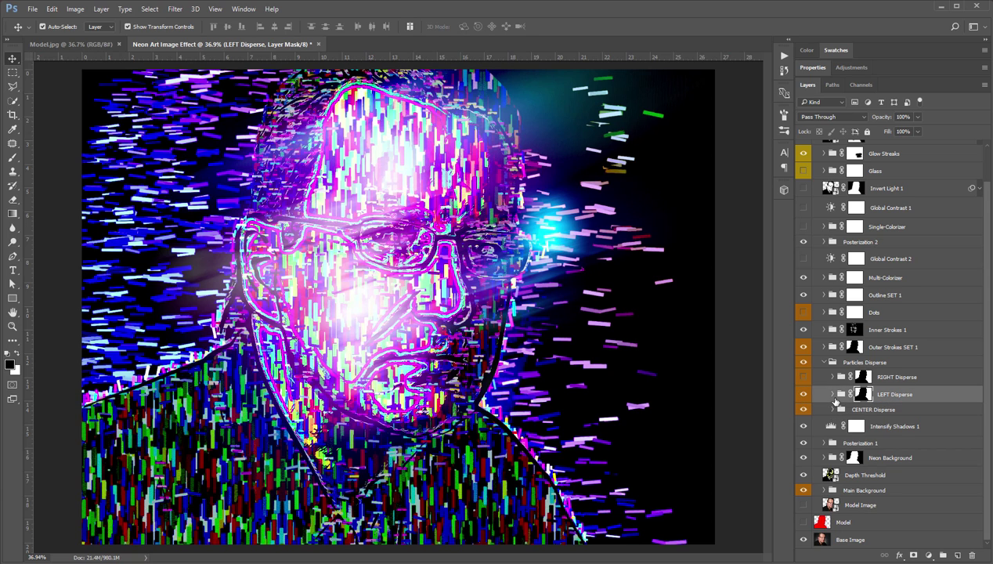
click(833, 394)
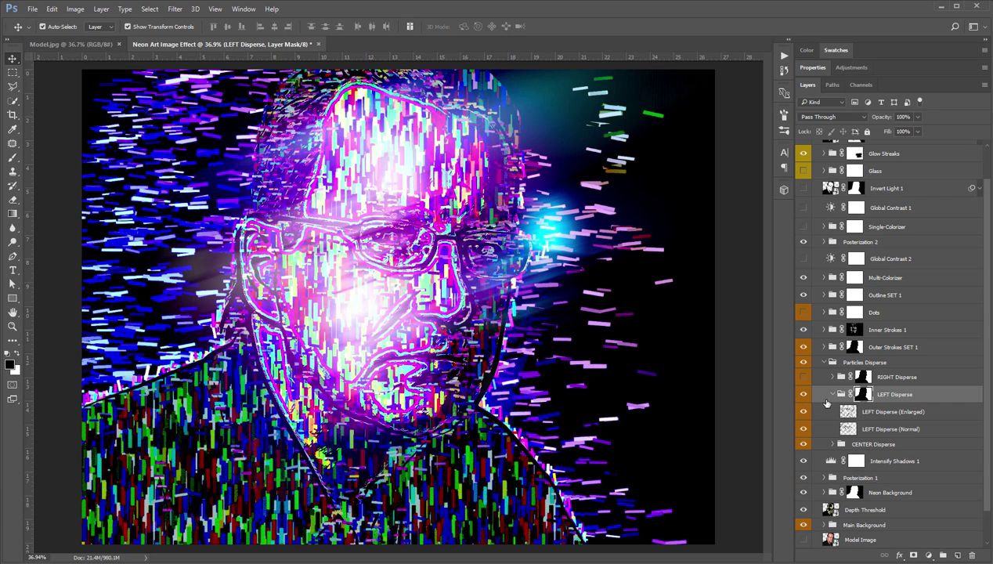
click(804, 413)
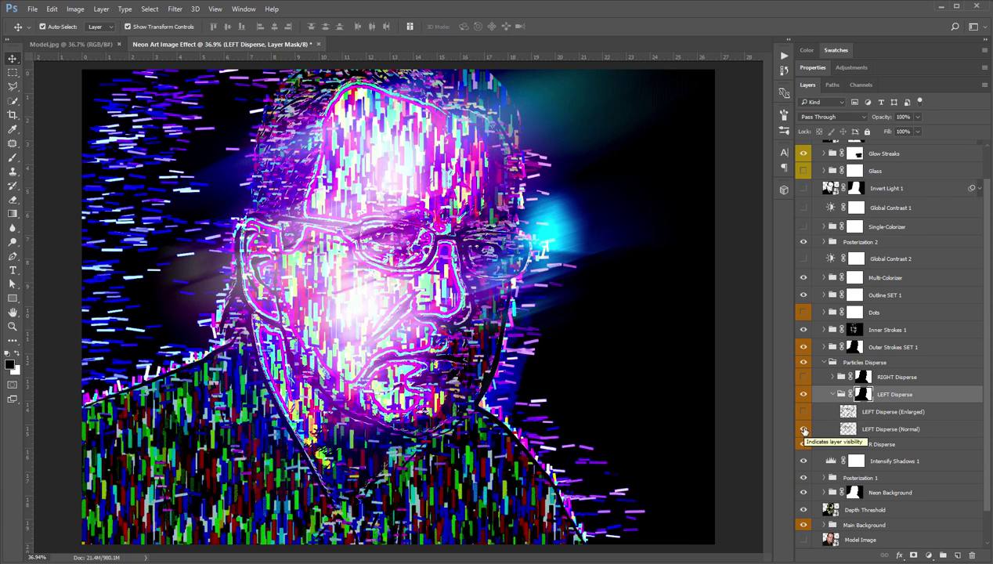
click(804, 429)
click(804, 429)
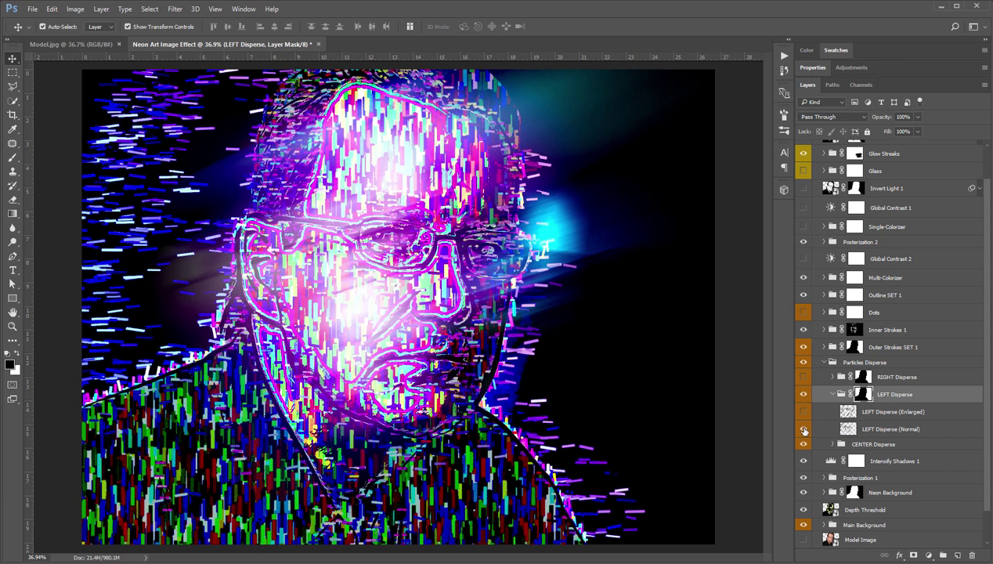
click(804, 411)
click(803, 430)
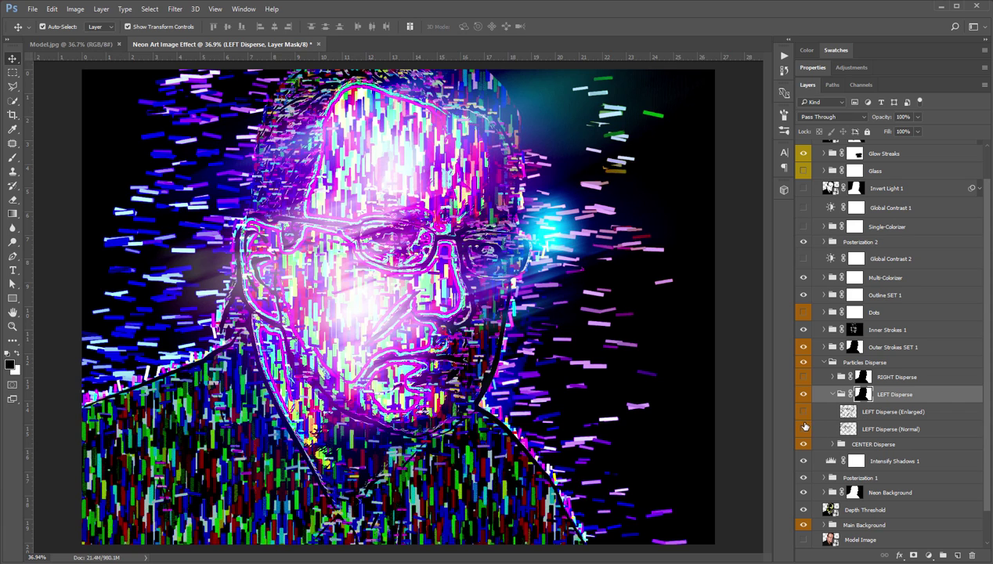
click(804, 411)
click(804, 430)
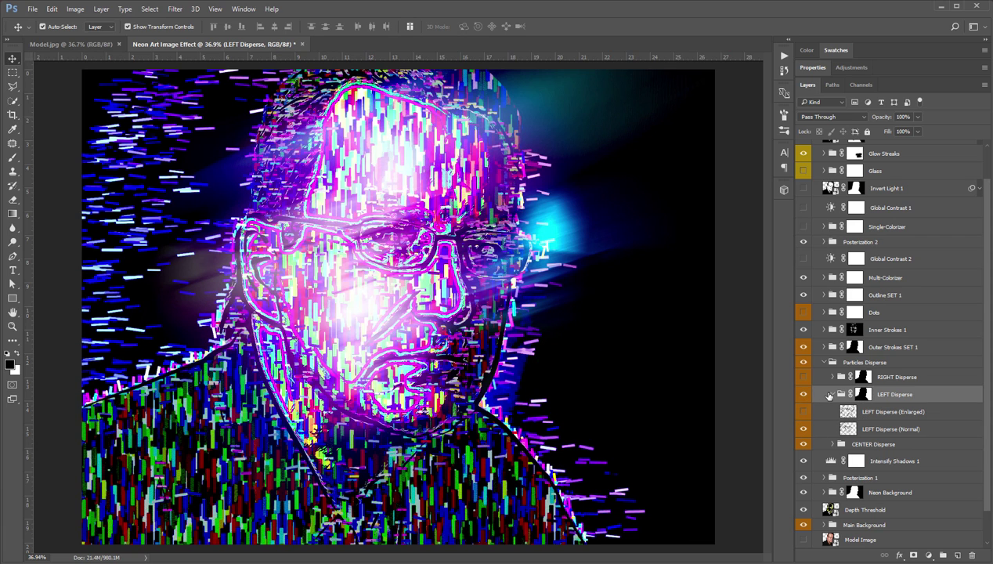
click(832, 394)
click(803, 393)
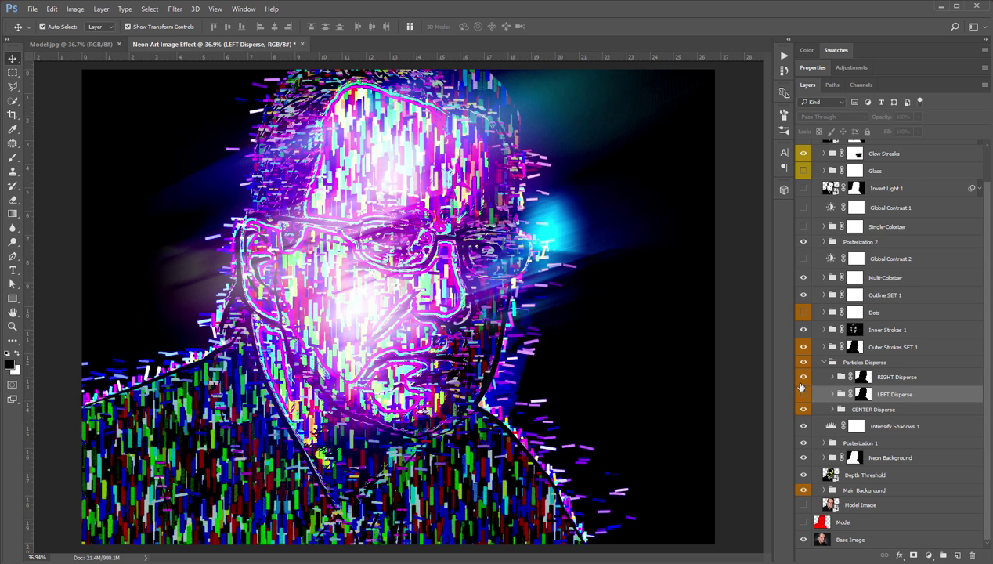
Show RIGHT Disperse with its Enlarged layer hidden, and collapse Particles Disperse
click(803, 377)
click(833, 377)
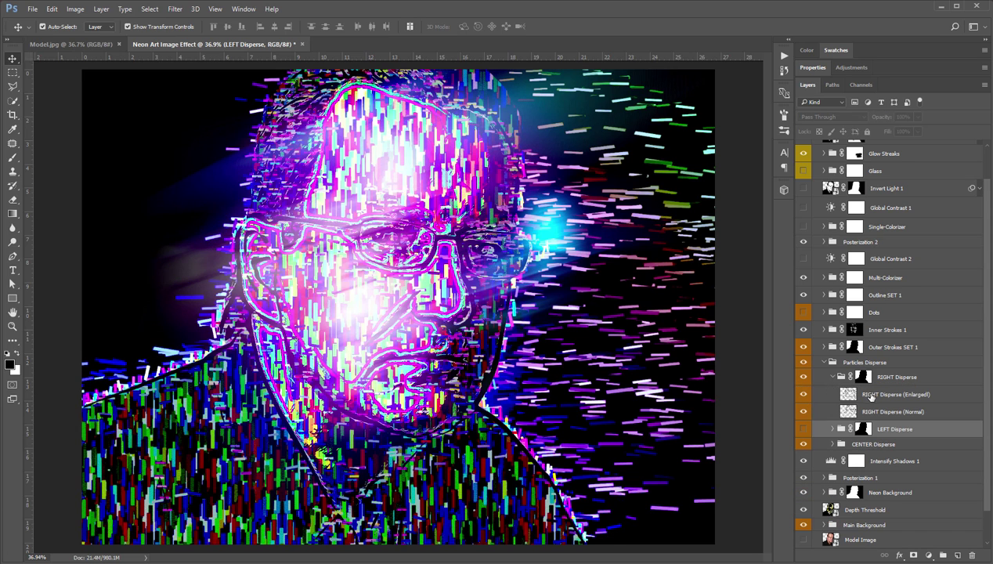
click(862, 394)
click(803, 395)
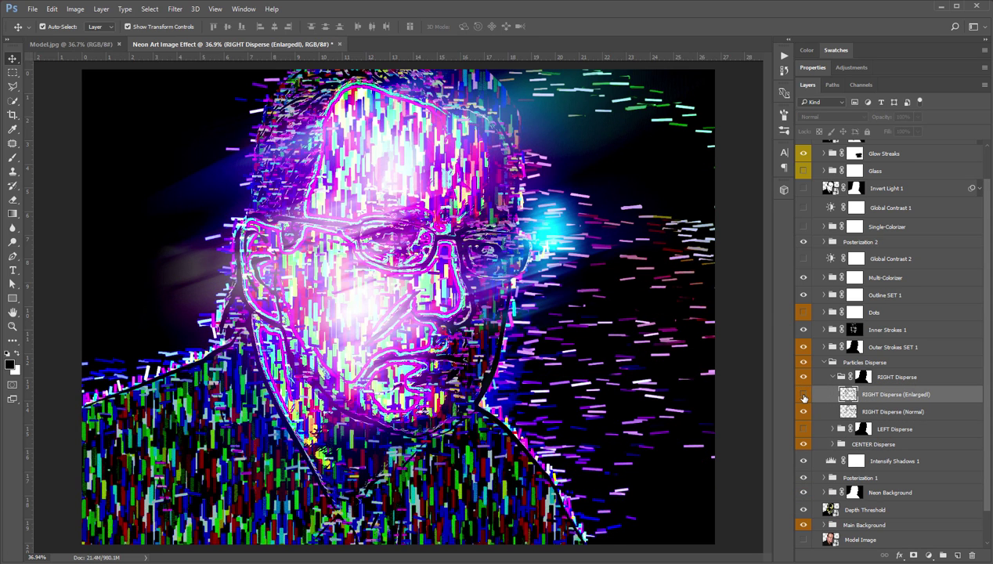
click(835, 377)
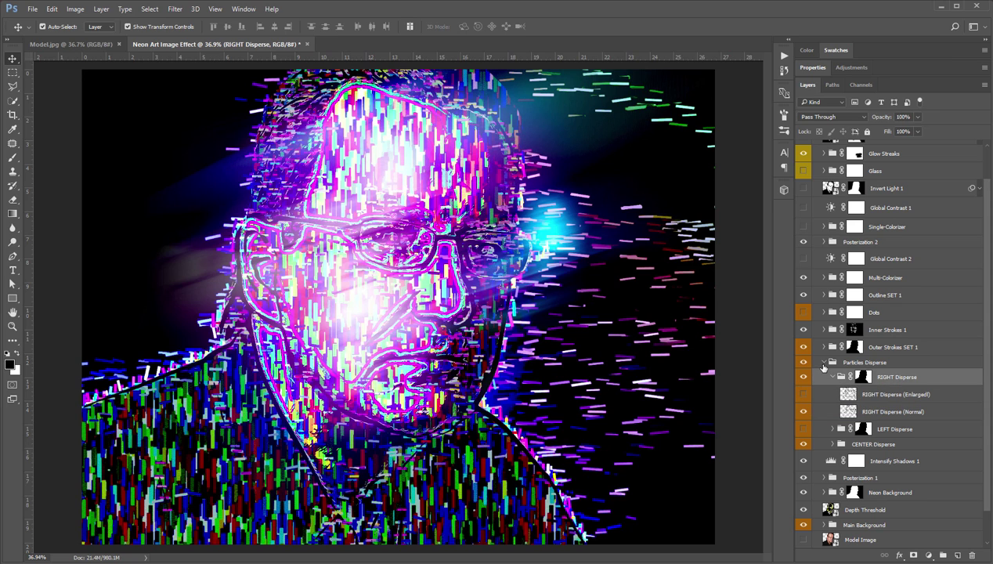
click(823, 364)
click(823, 363)
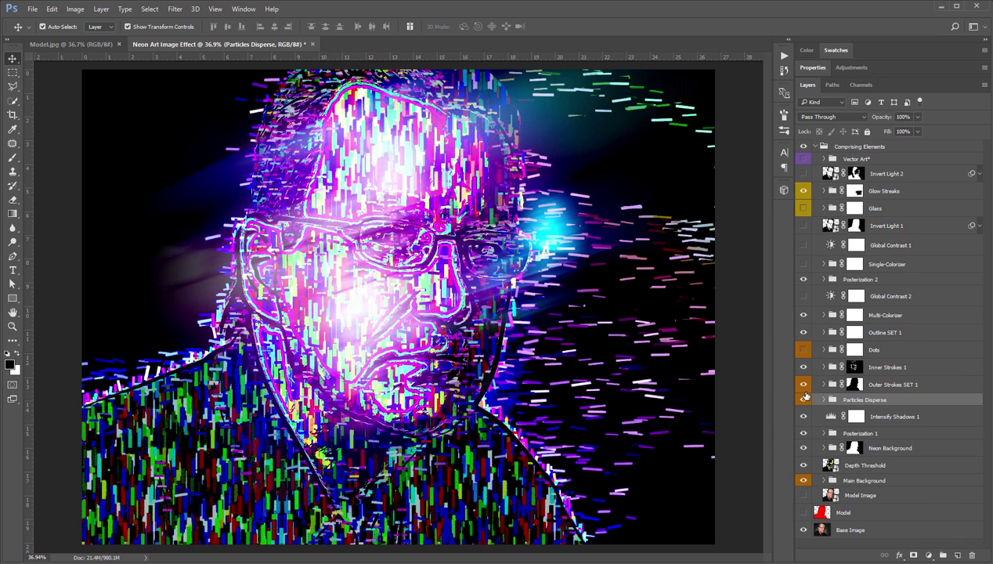
Hide the Particles Disperse group, then select the Dots, Glass, Glow Streaks and Vector Art* layers
click(804, 402)
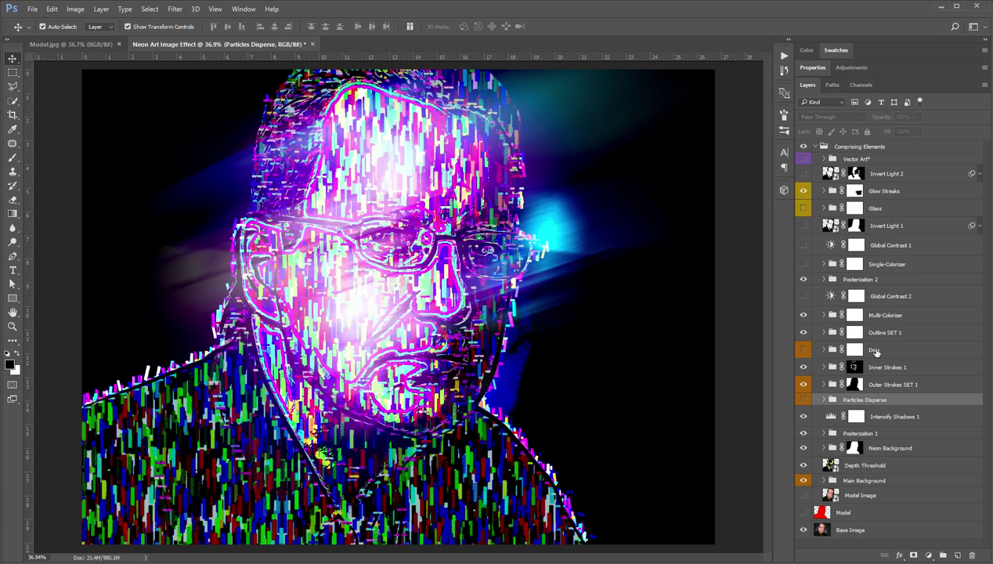
click(876, 352)
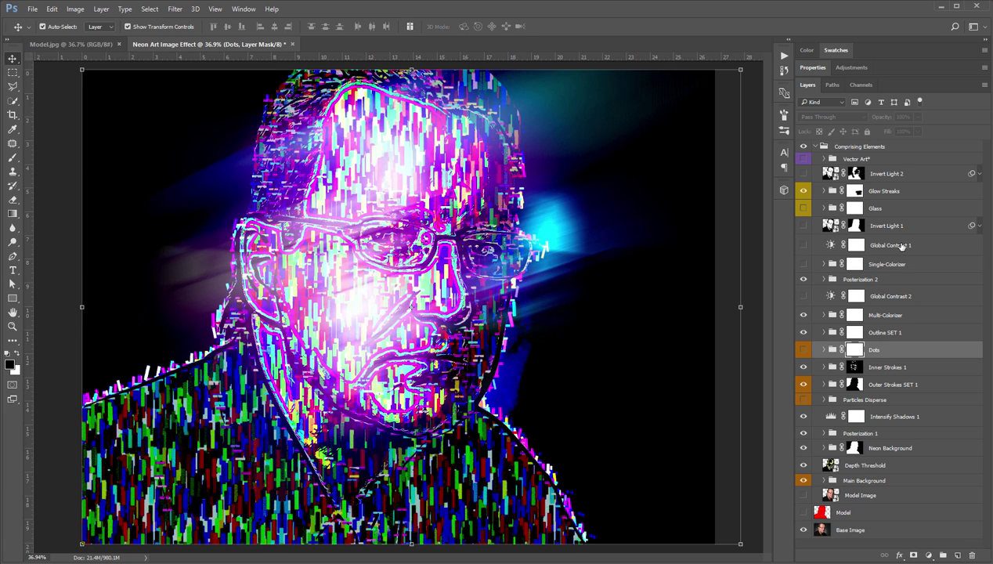
click(886, 210)
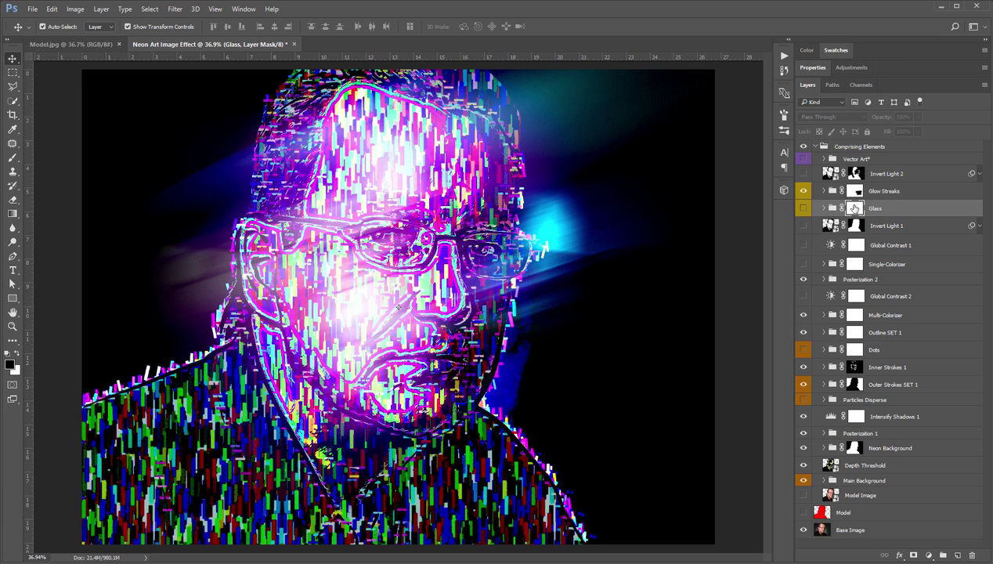
click(854, 190)
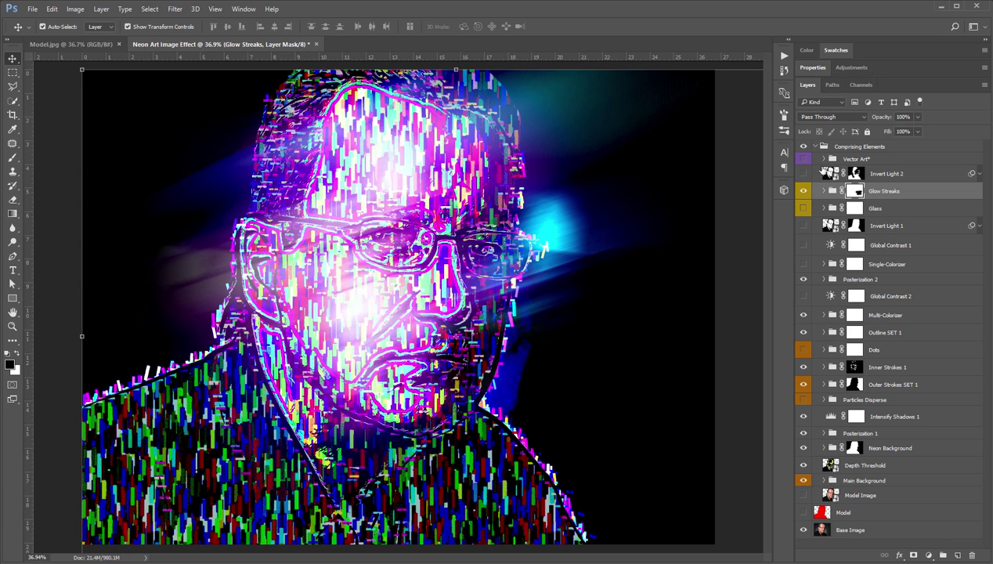
click(855, 161)
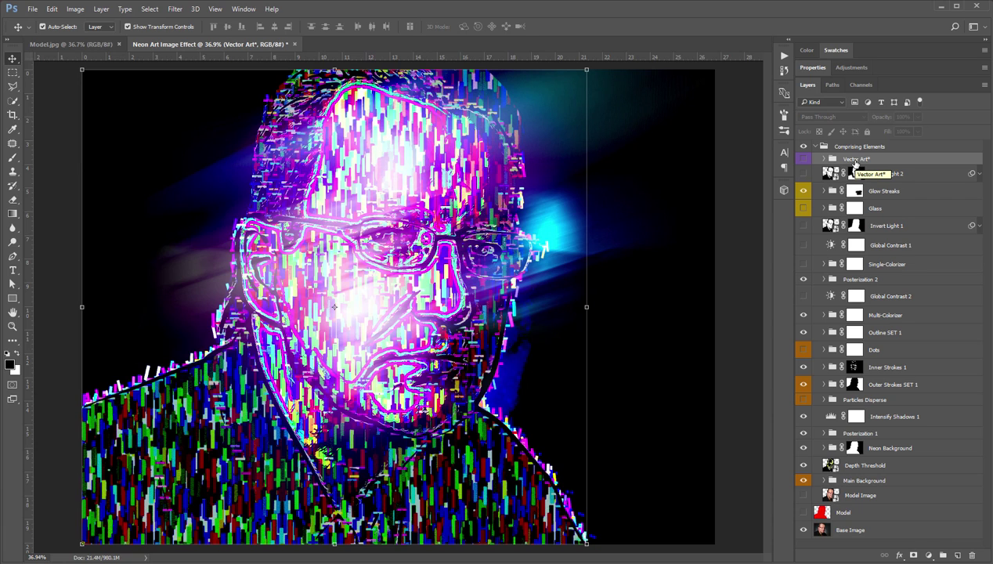
Toggle Comprising Elements off and back on to compare with the original photo and Model silhouette
click(823, 148)
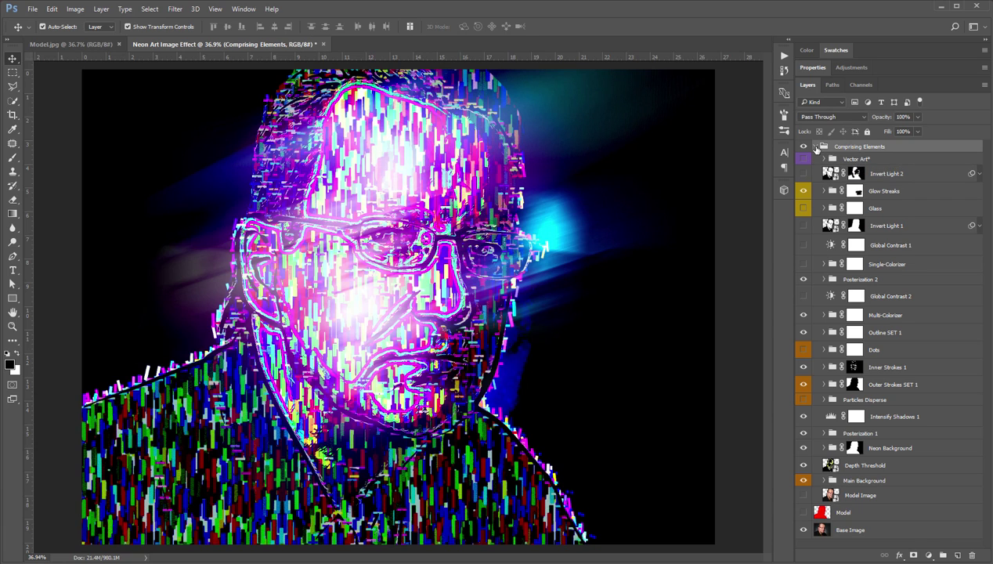
click(816, 148)
click(804, 148)
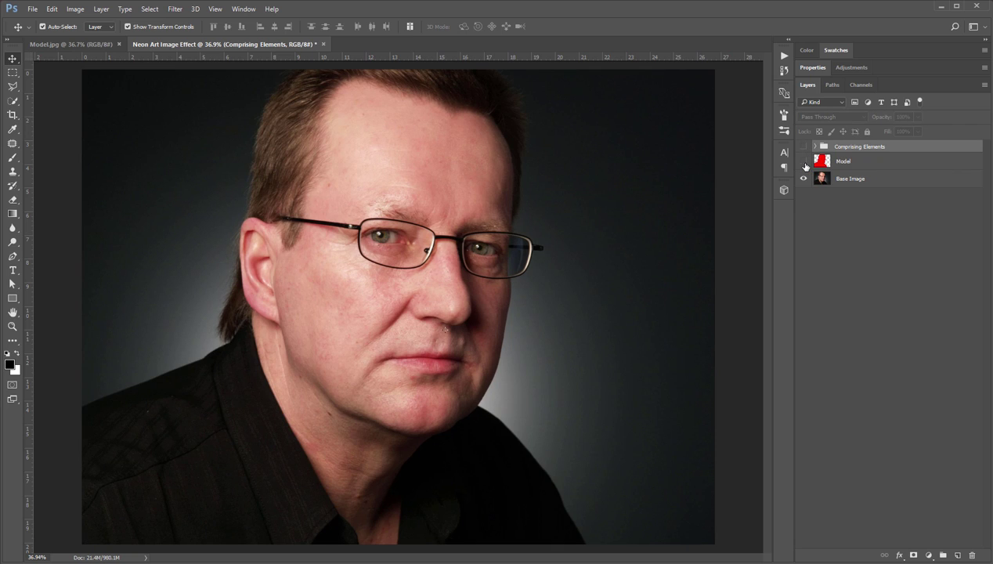
click(804, 161)
click(804, 147)
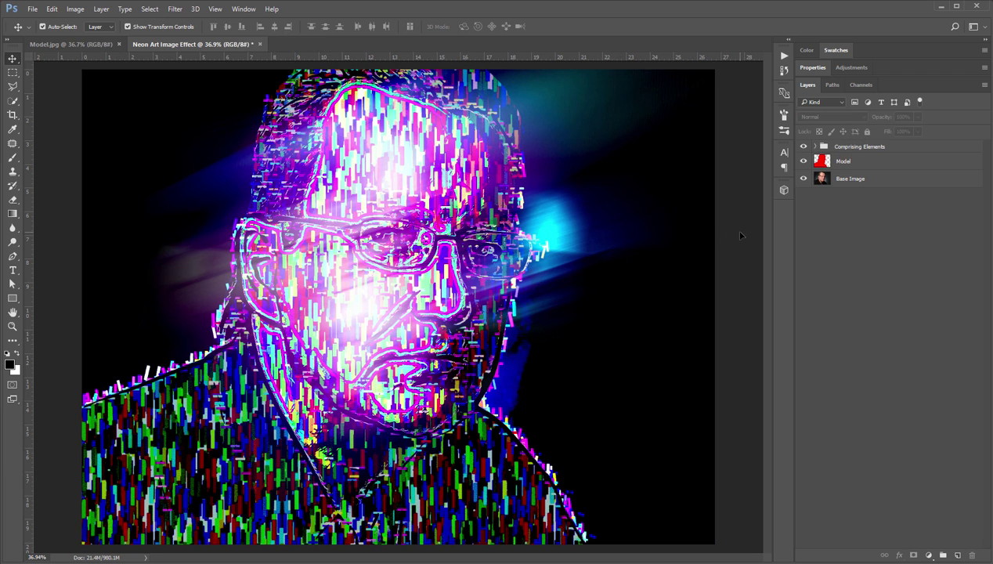
View the finished portrait in Full Screen Mode, zooming in and out around the face
key(f)
key(f)
scroll(494, 264, up, 2)
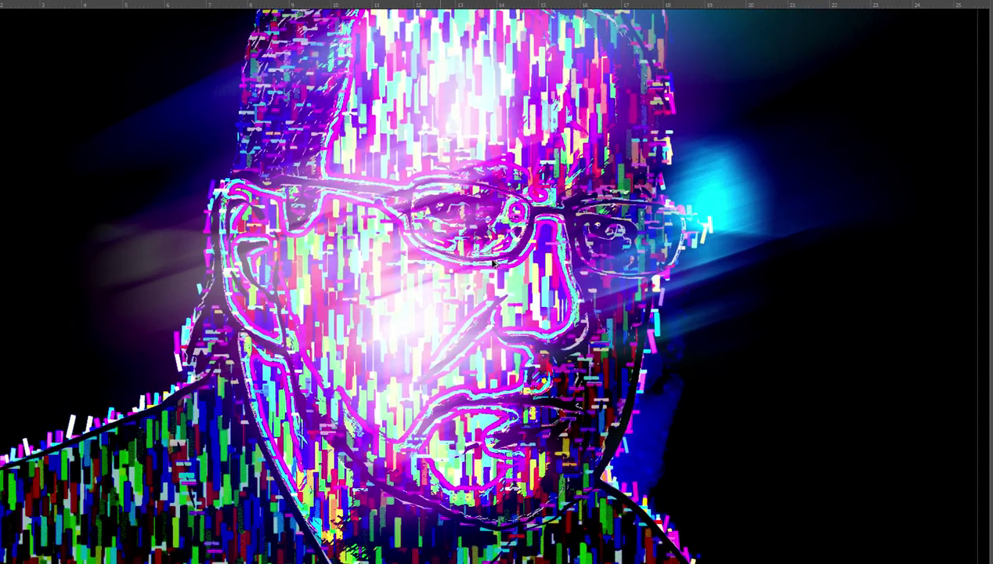
scroll(494, 264, up, 1)
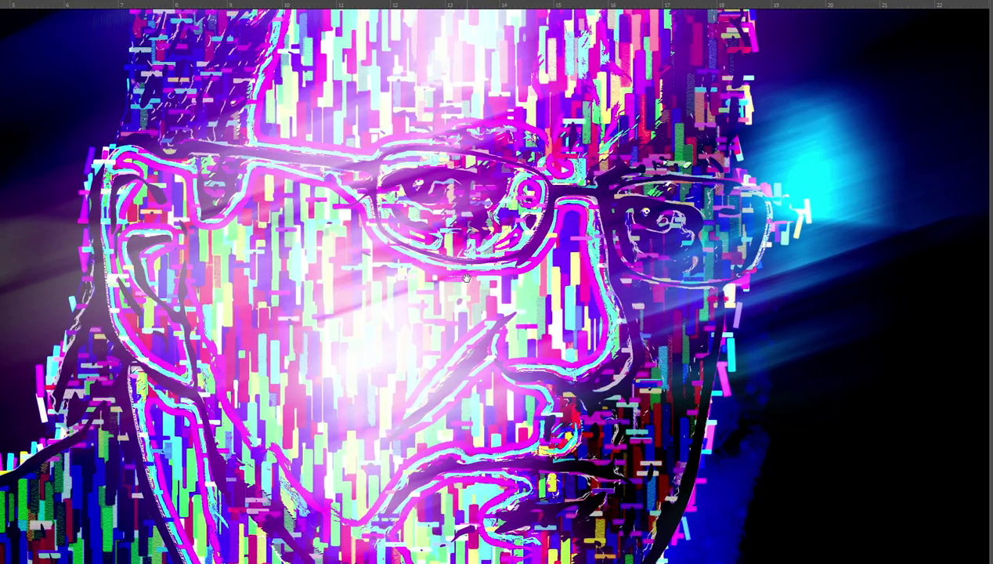
scroll(468, 249, down, 1)
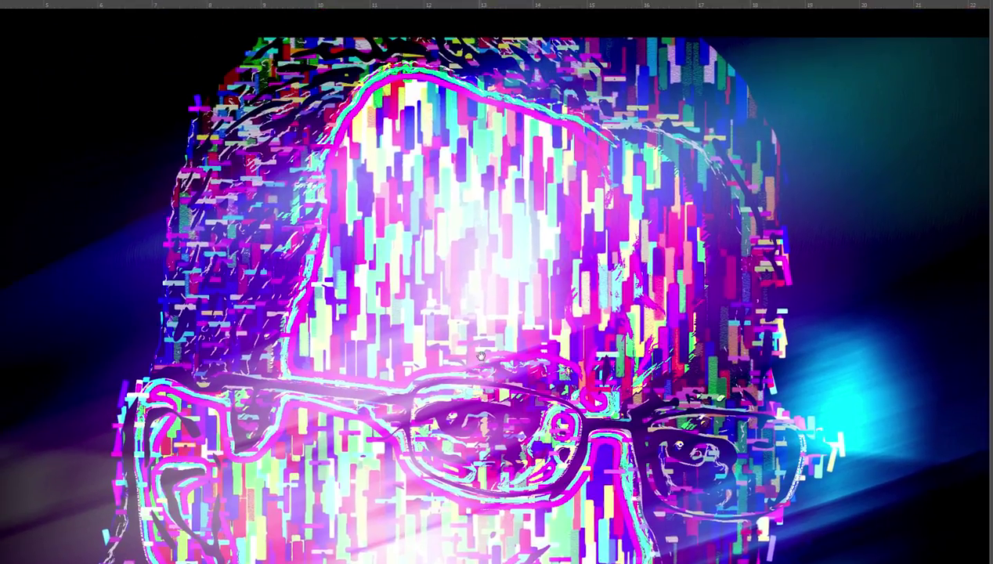
scroll(495, 397, up, 1)
scroll(497, 397, down, 3)
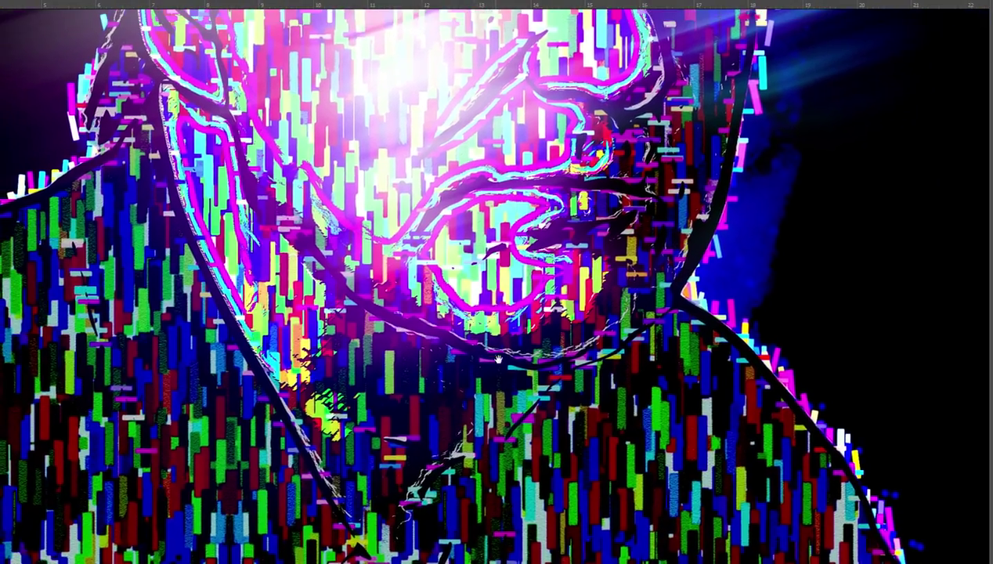
scroll(494, 324, up, 3)
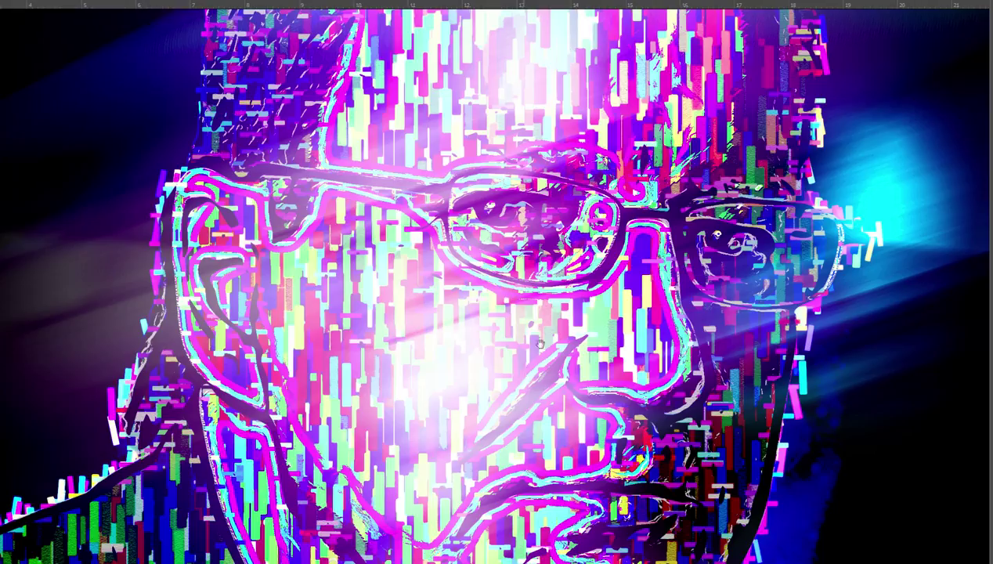
scroll(520, 326, down, 3)
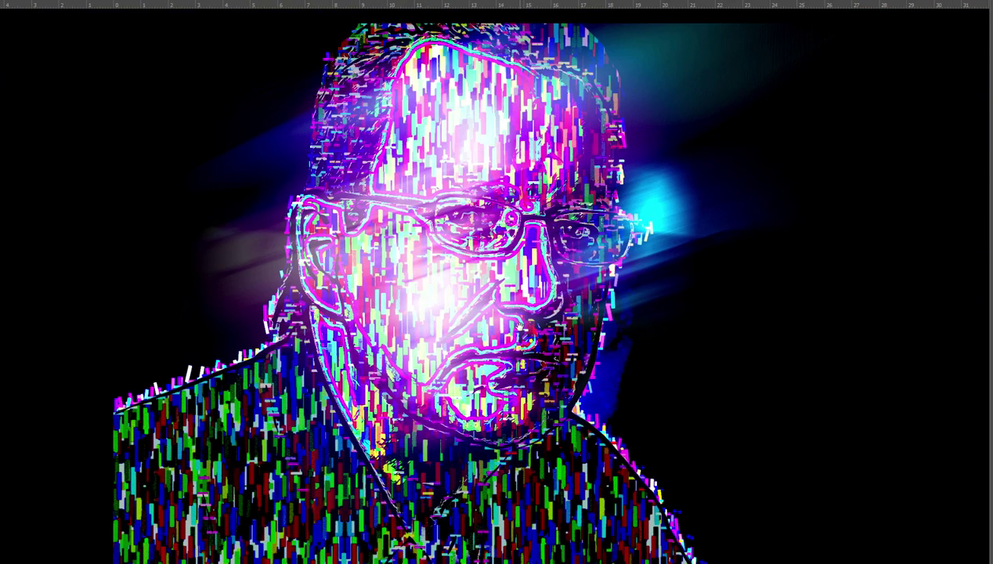